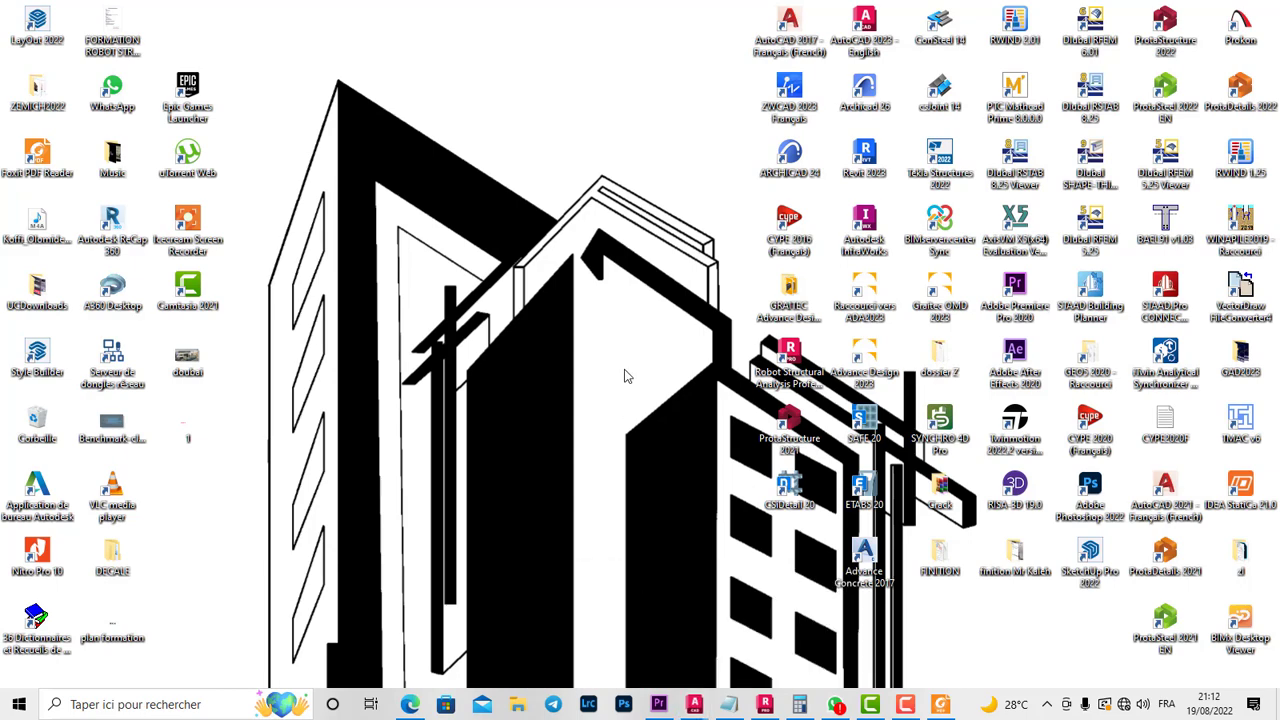
- Switch to AutoCAD and examine the RDC ground-floor plan in the EXE SOCIMAT ARCHITECTURE drawing, including parking, fitness room, stairs and waiting room
left_click(694, 704)
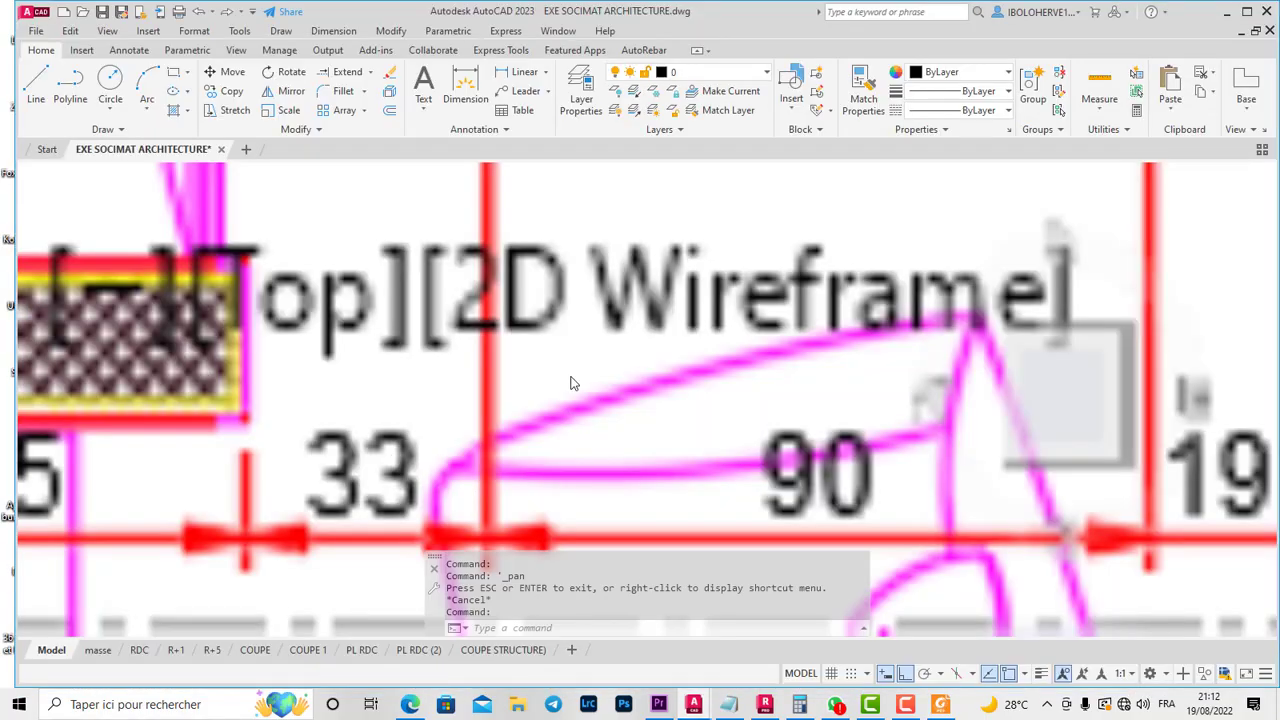
scroll(578, 372, "down", 10)
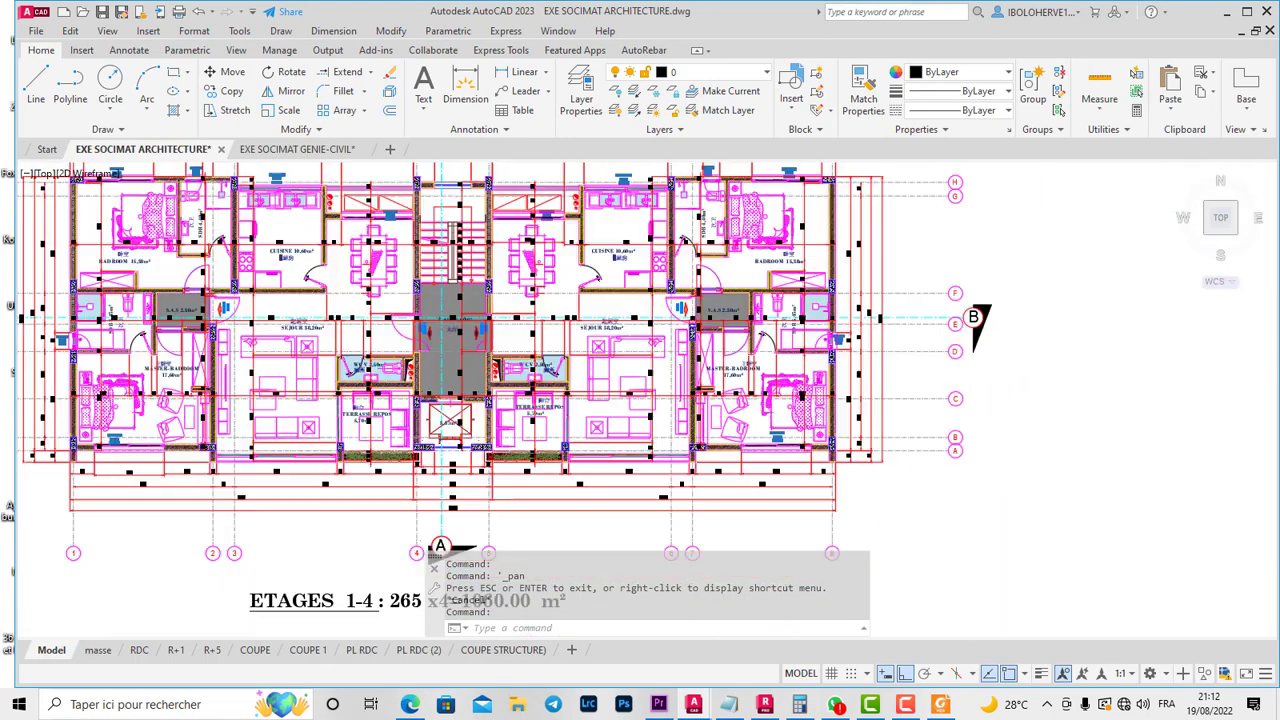
scroll(514, 391, "up", 8)
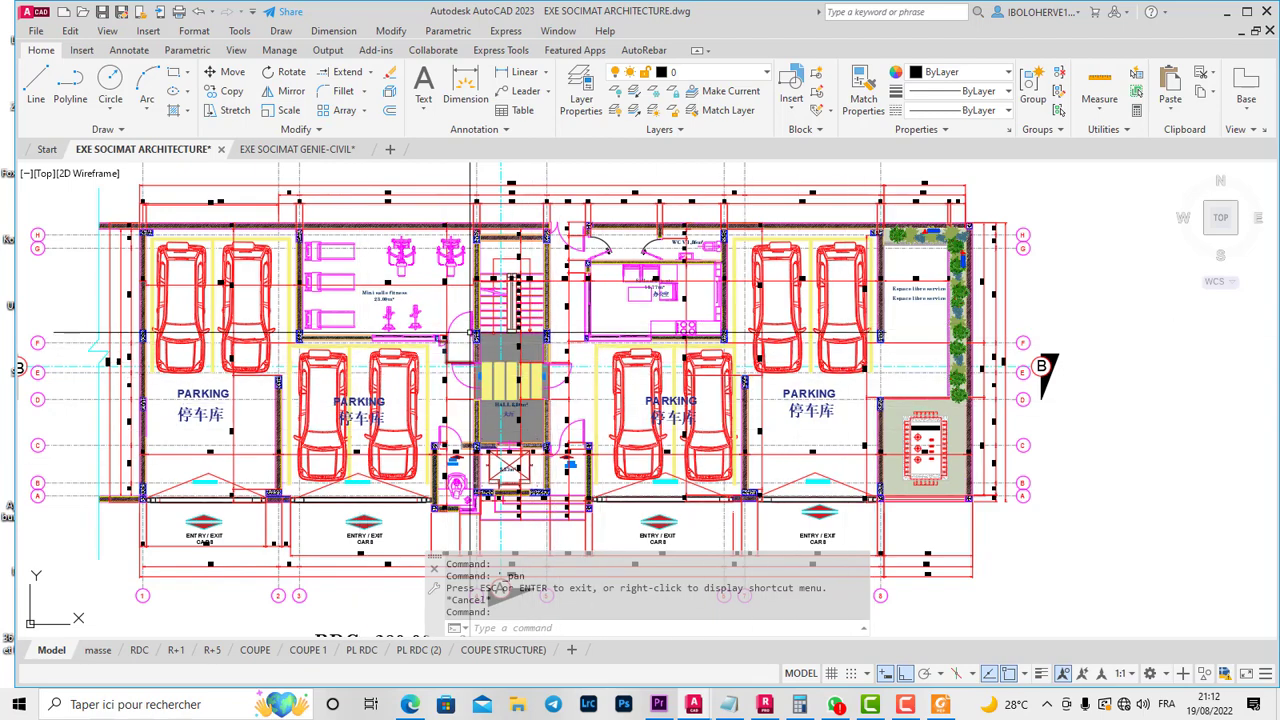
scroll(482, 384, "down", 3)
scroll(482, 384, "up", 3)
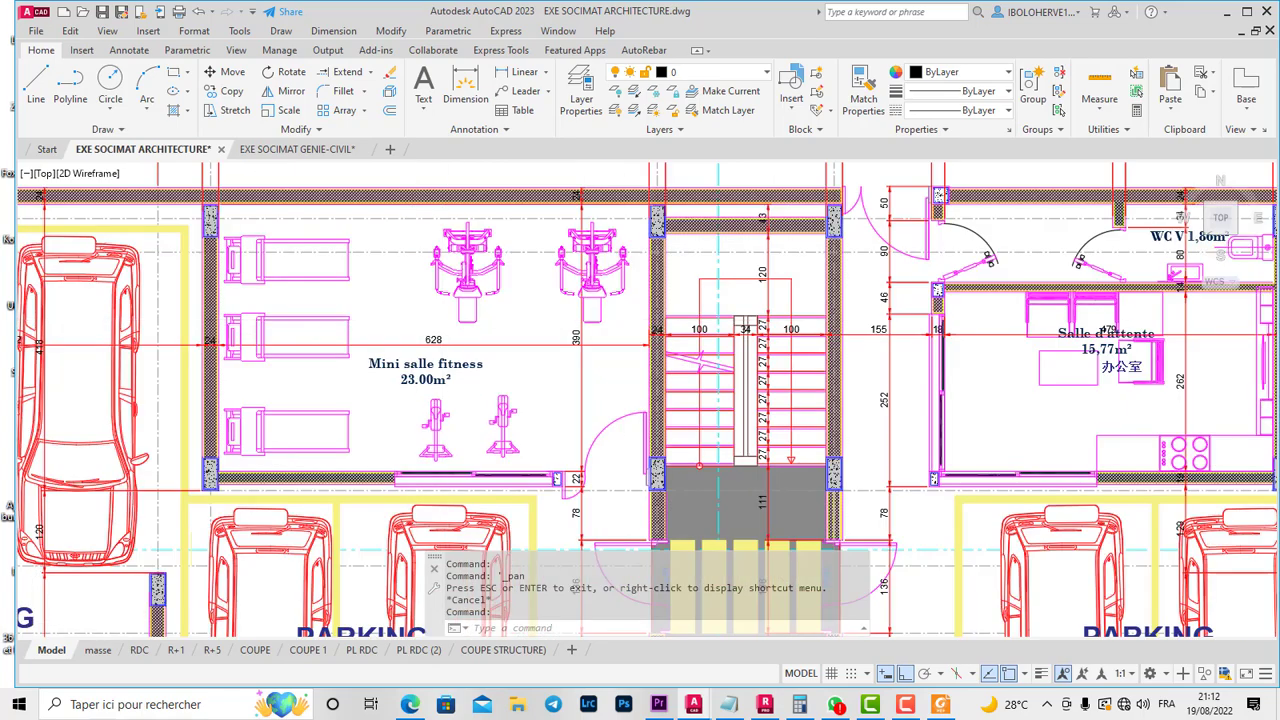
scroll(490, 366, "down", 4)
scroll(487, 354, "up", 1)
scroll(487, 354, "up", 3)
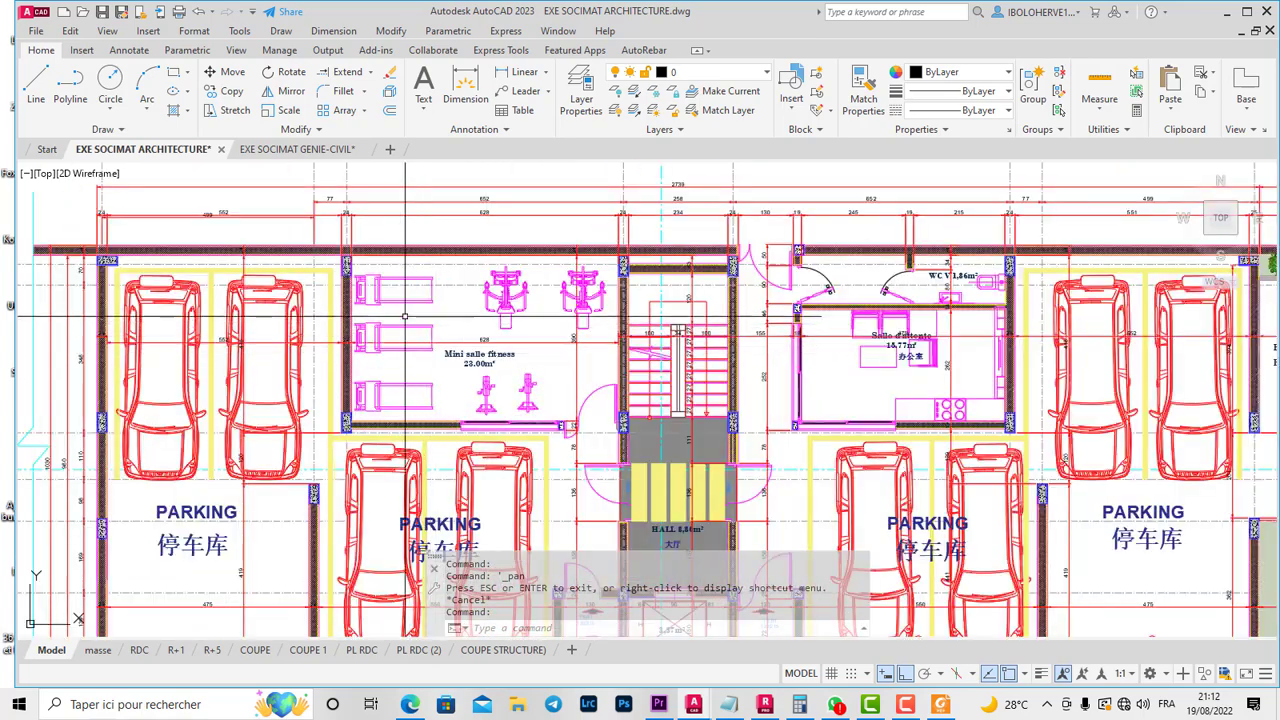
scroll(600, 314, "down", 3)
scroll(609, 310, "up", 3)
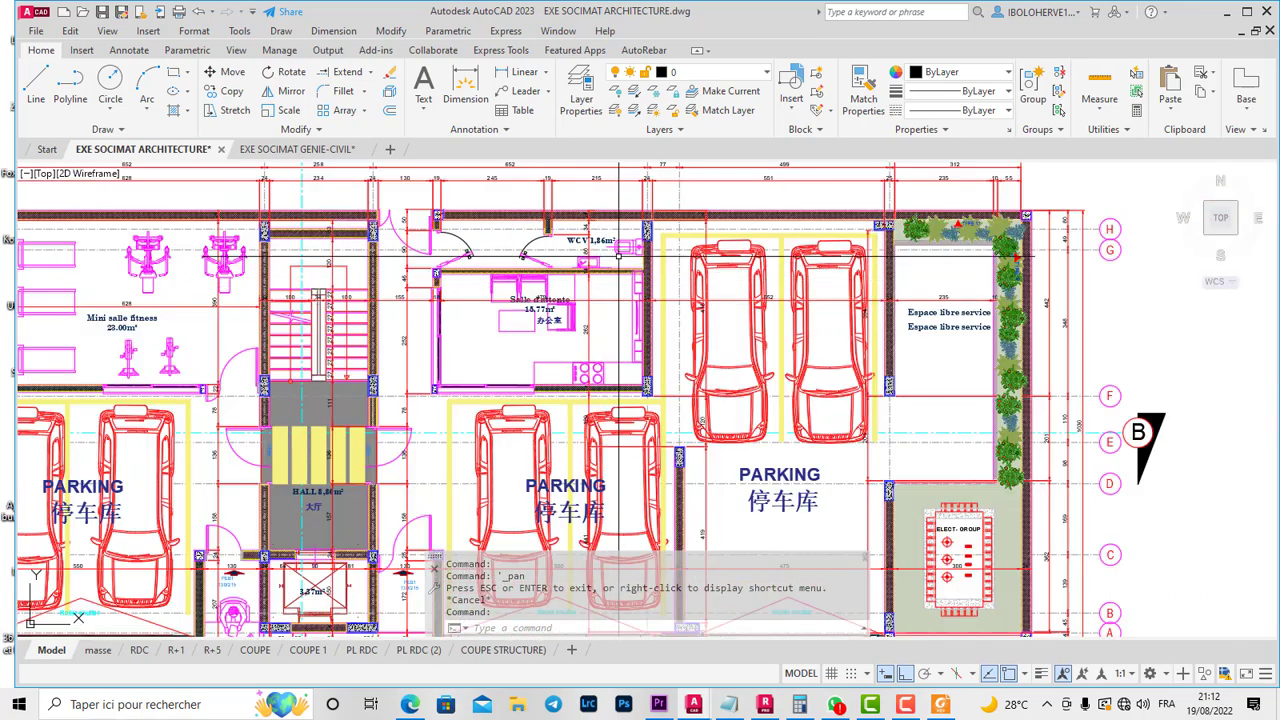
scroll(754, 257, "down", 2)
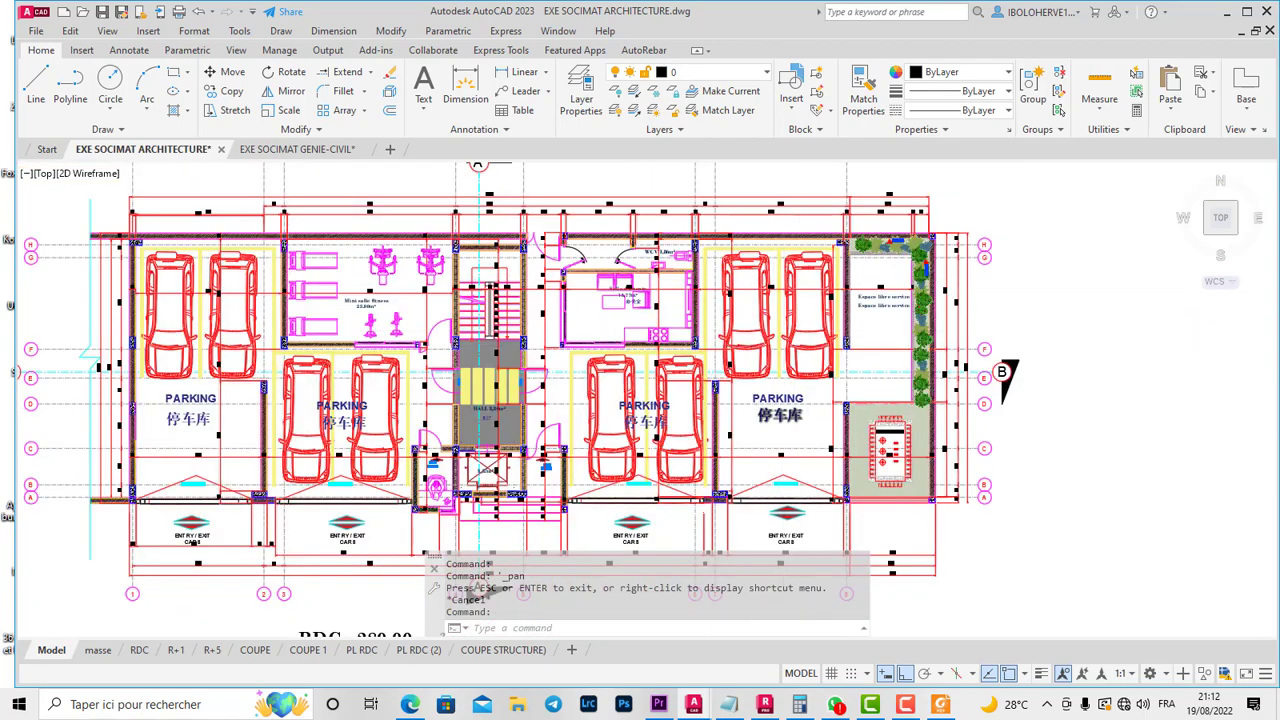
scroll(484, 415, "up", 5)
scroll(484, 415, "down", 5)
- Examine the architectural plans of the upper storeys, ETAGES 1-4 and ETAGES 5, and their room layouts
scroll(634, 400, "down", 4)
scroll(521, 304, "up", 5)
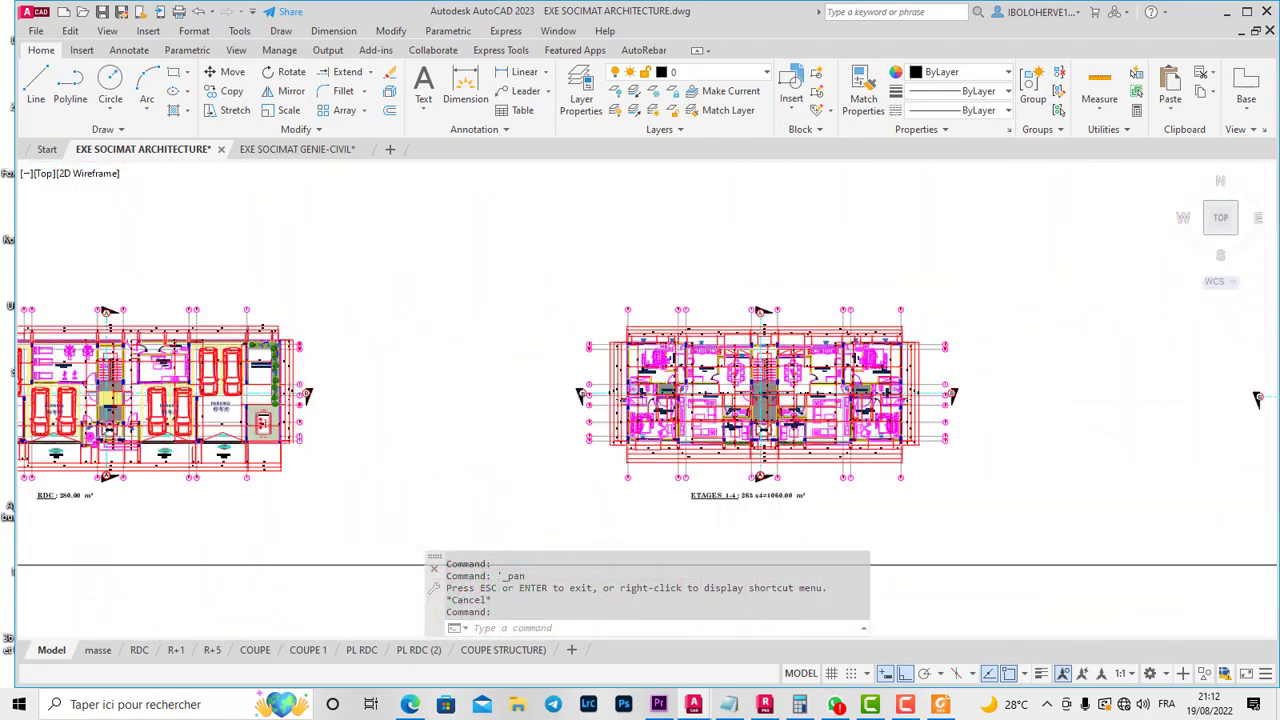
scroll(521, 304, "down", 5)
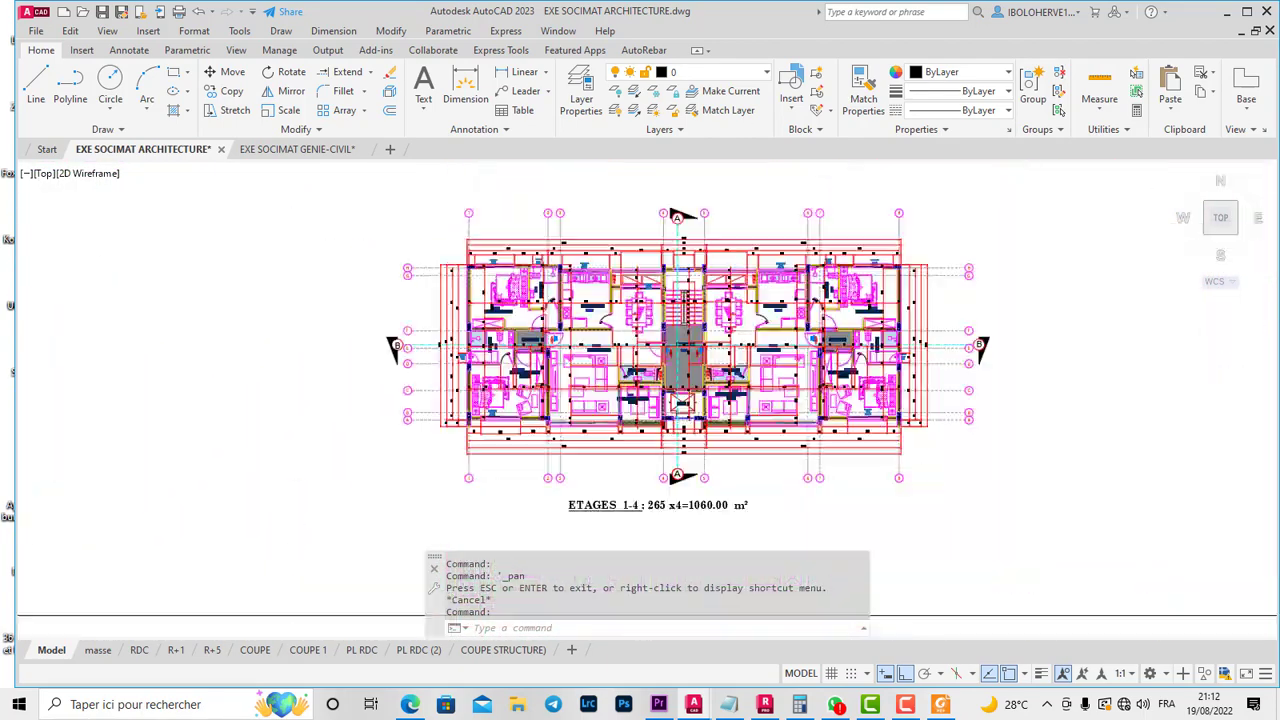
scroll(959, 340, "up", 5)
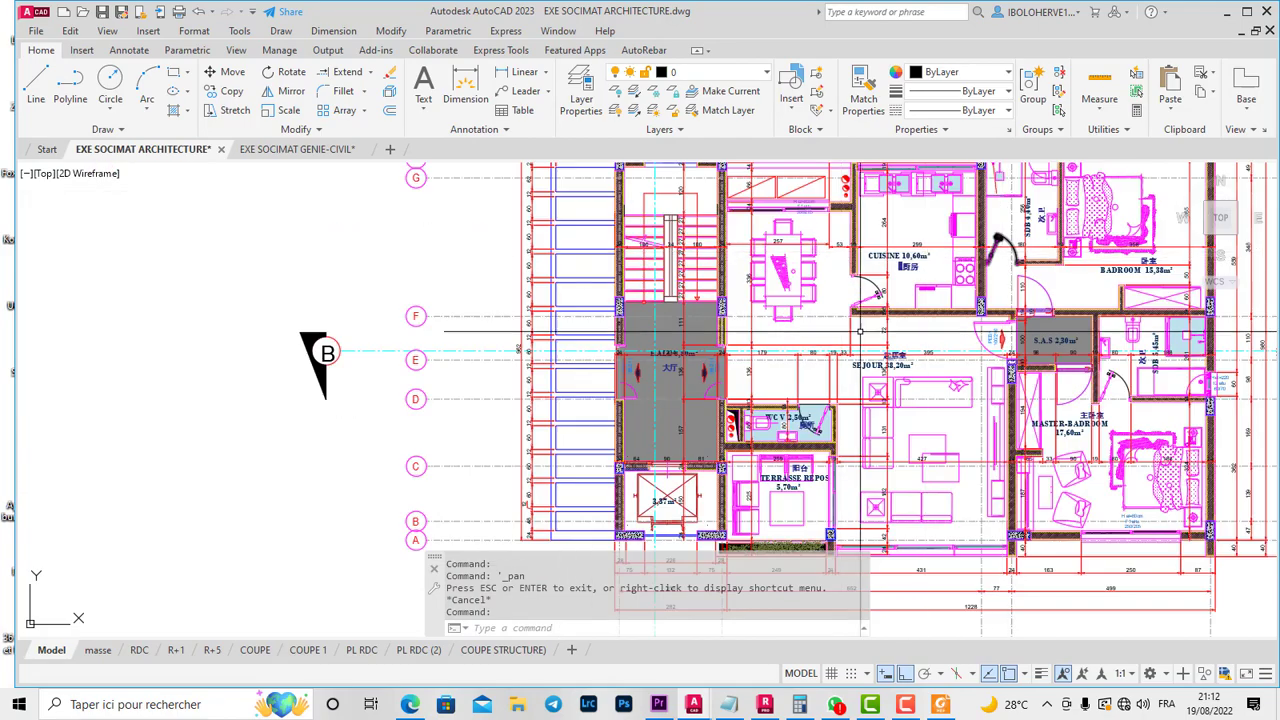
scroll(840, 320, "down", 3)
scroll(786, 320, "down", 6)
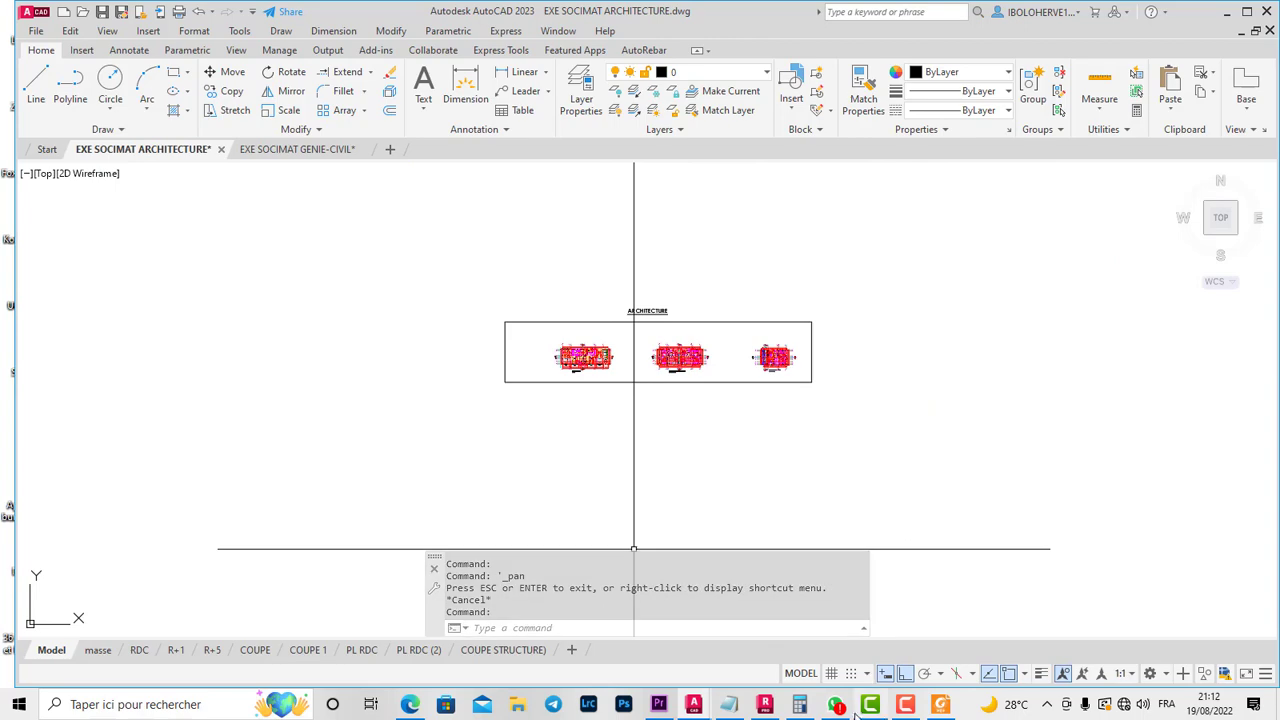
scroll(770, 360, "up", 8)
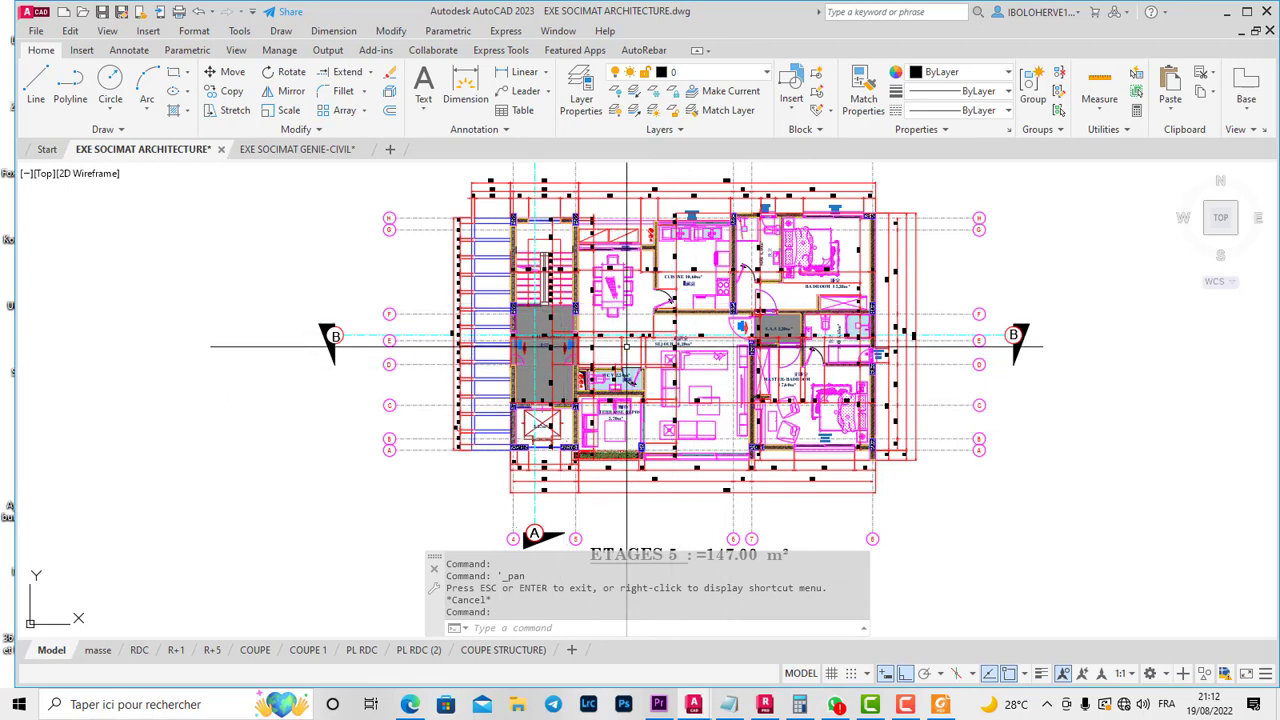
scroll(690, 395, "down", 4)
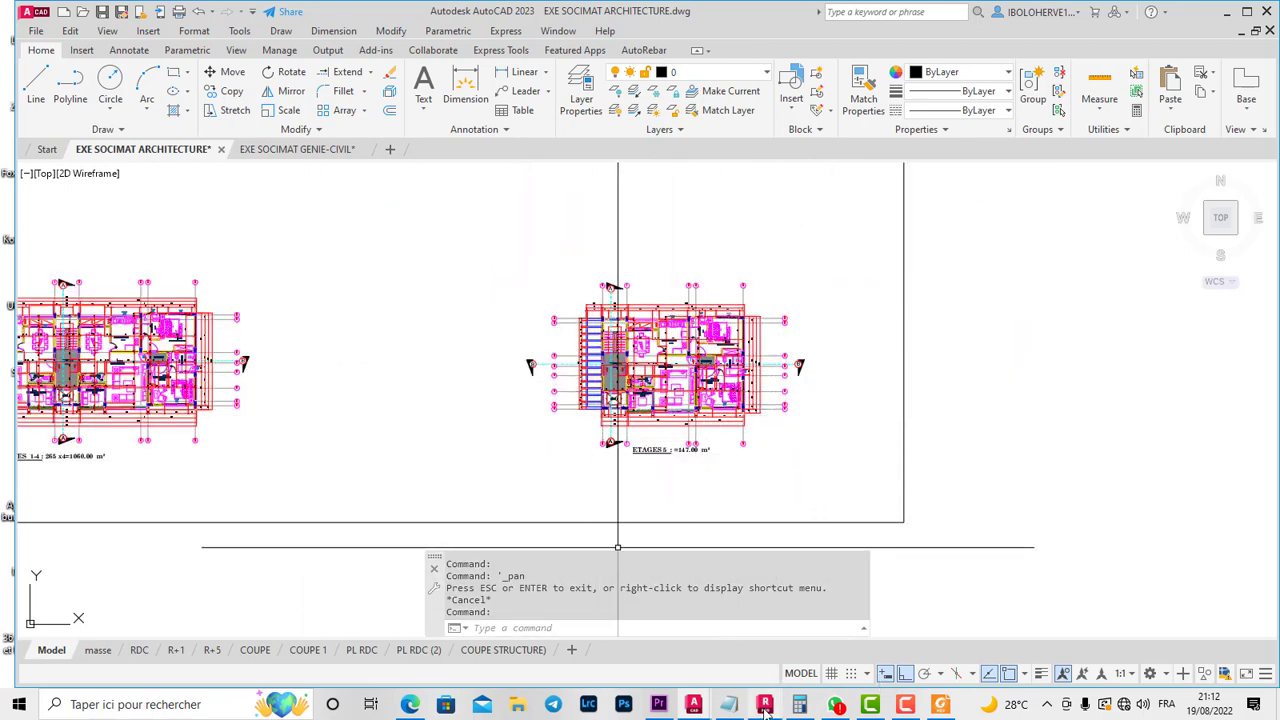
- Switch to the EXE SOCIMAT GENIE-CIVIL drawing and examine the foundation and formwork plans with their columns and beams
mouse_move(765, 706)
left_click(743, 630)
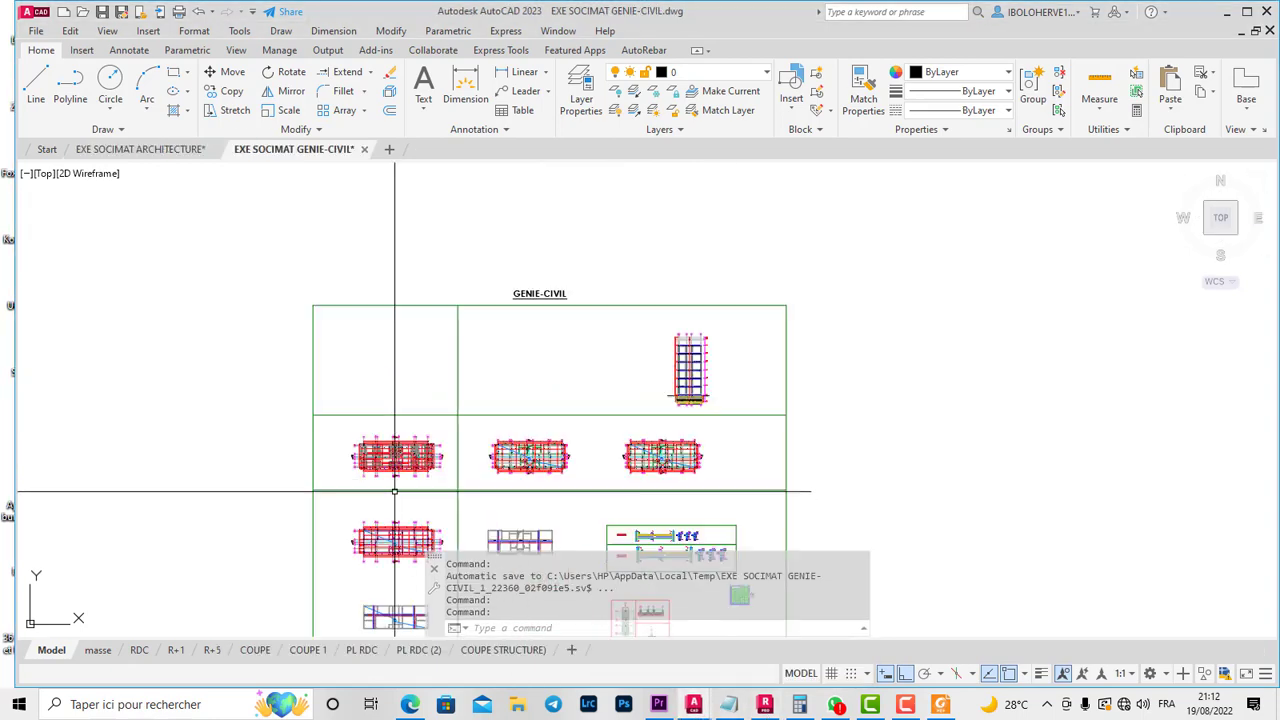
scroll(371, 489, "up", 5)
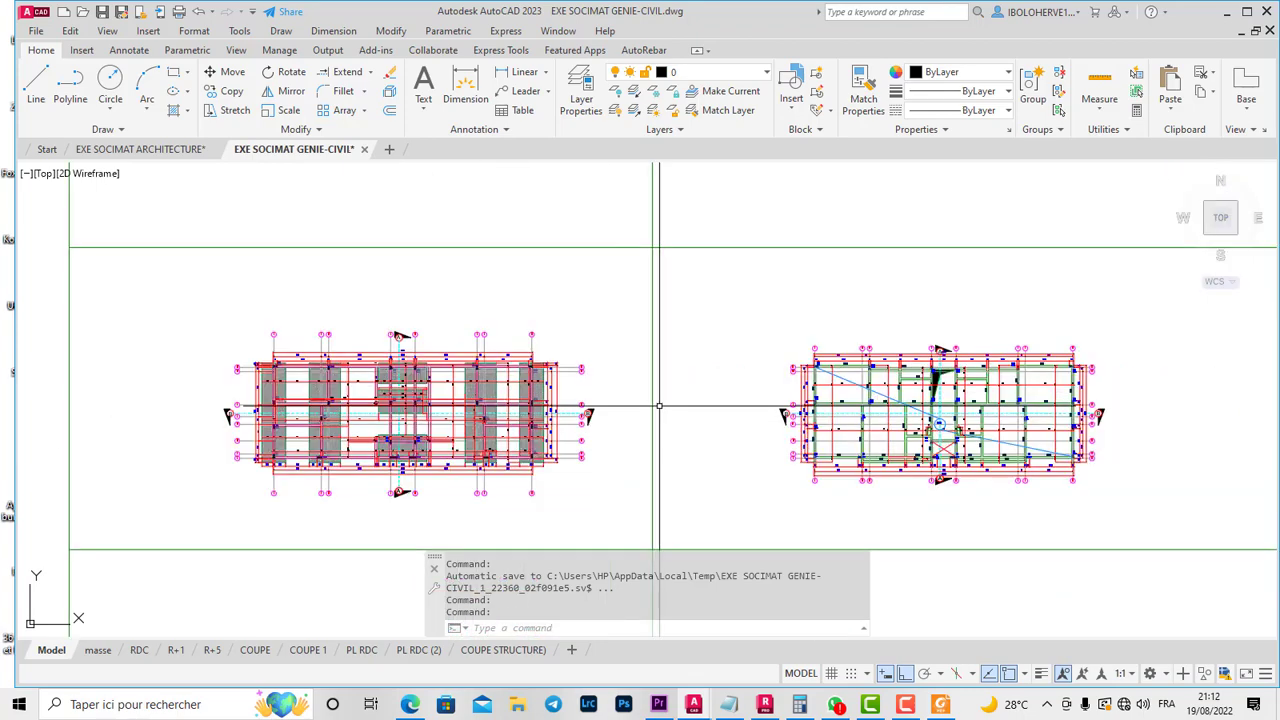
scroll(1114, 411, "up", 2)
scroll(716, 311, "down", 1)
scroll(648, 318, "up", 1)
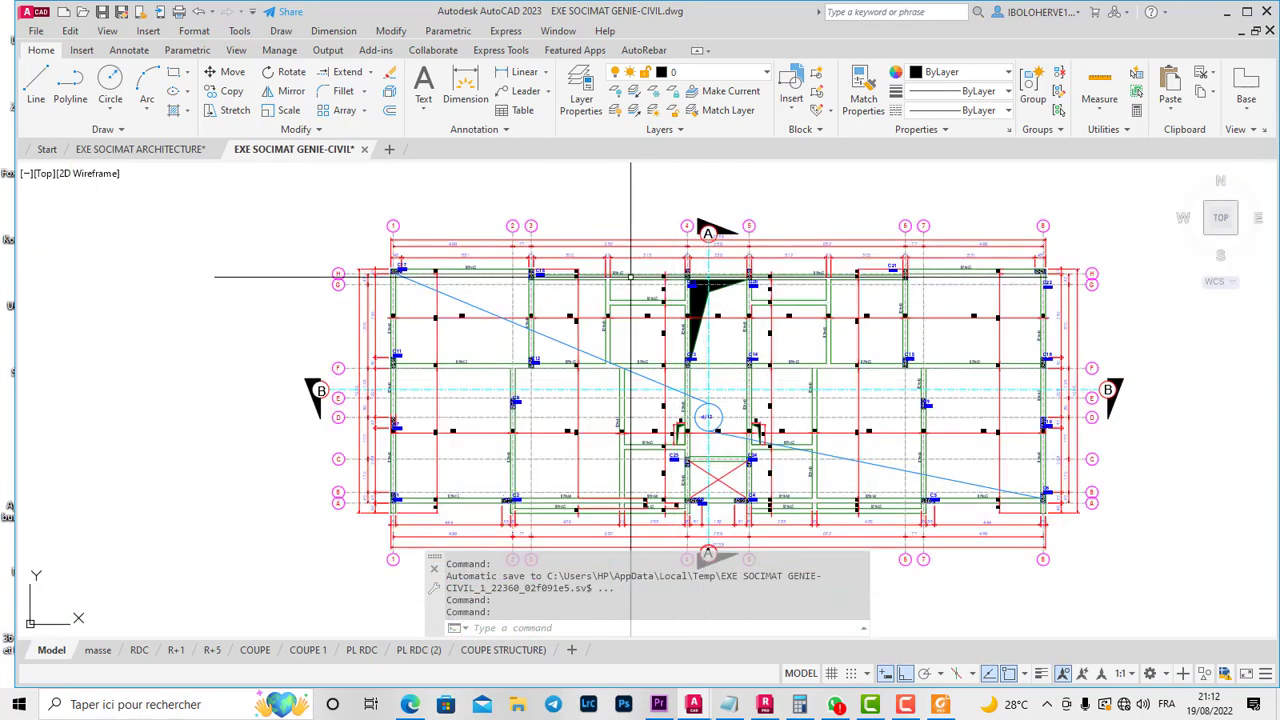
scroll(973, 371, "up", 1)
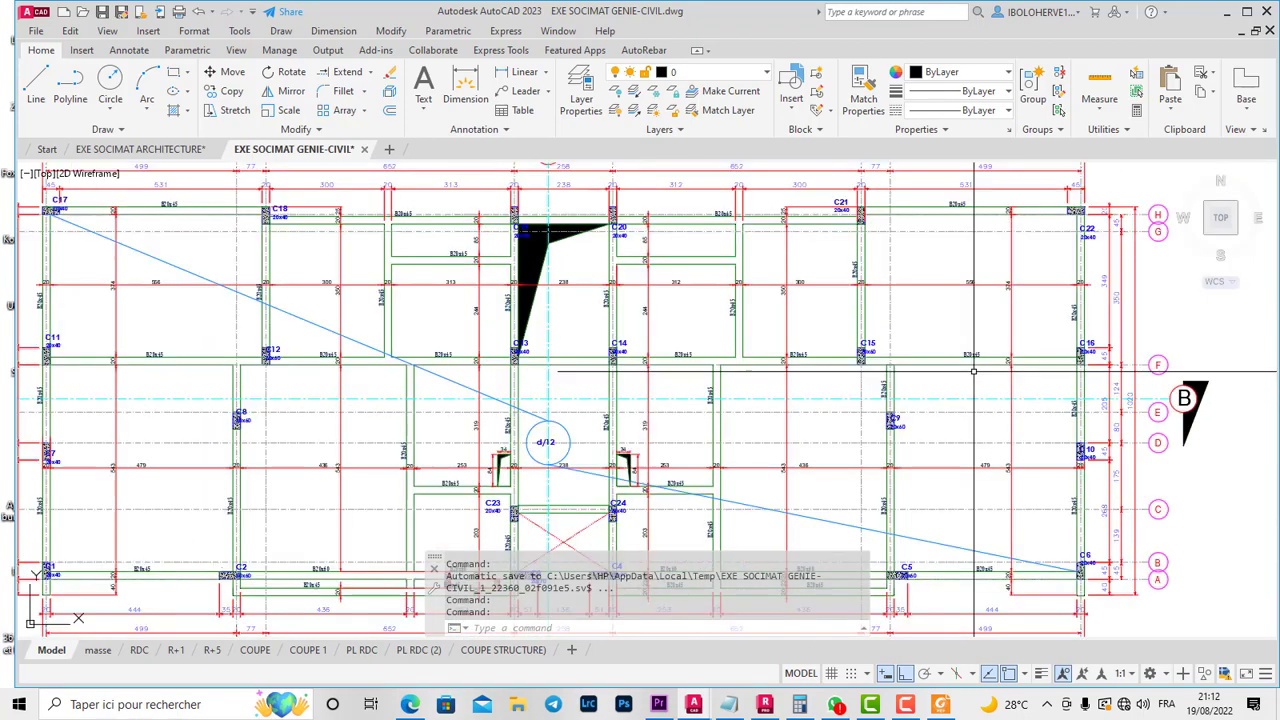
scroll(973, 371, "down", 8)
scroll(989, 398, "down", 3)
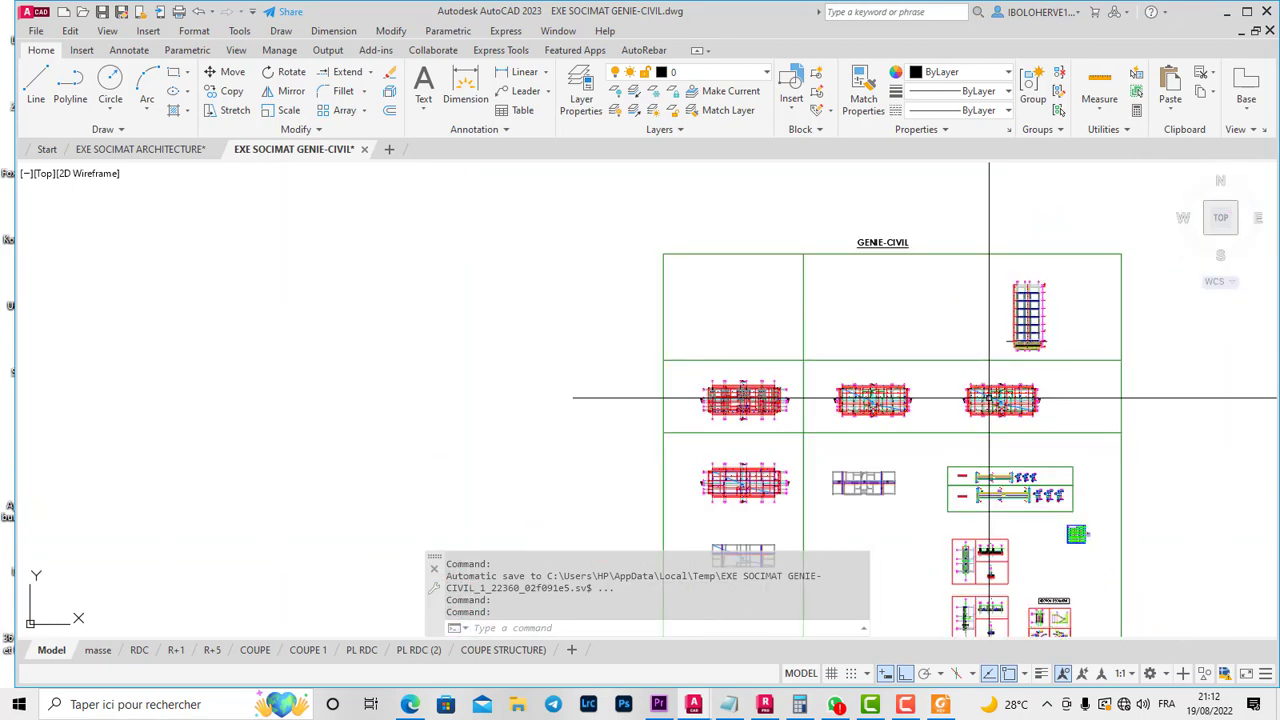
- Examine the remaining civil-engineering sheets, including the reinforcement details, foundation sections and the SECTION ESCALIERS staircase details
scroll(1066, 522, "up", 7)
scroll(918, 340, "down", 3)
scroll(1076, 436, "up", 3)
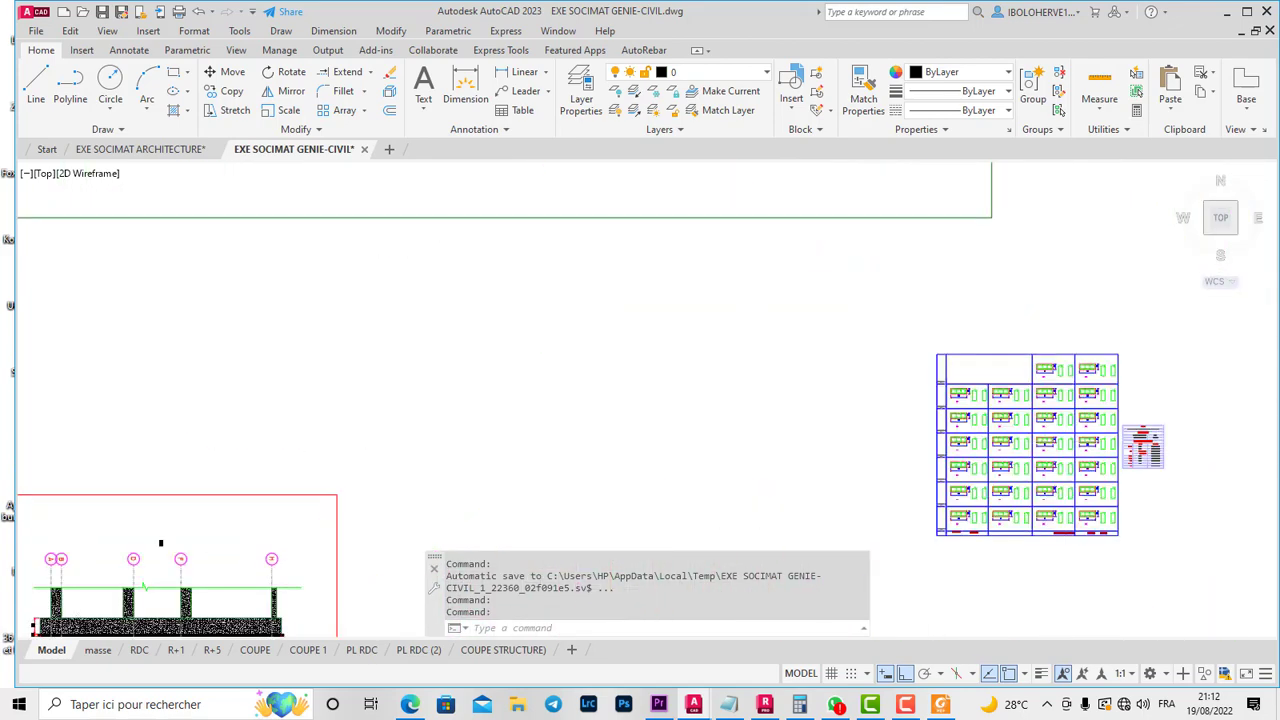
scroll(1030, 440, "up", 5)
scroll(903, 314, "down", 5)
scroll(766, 434, "up", 4)
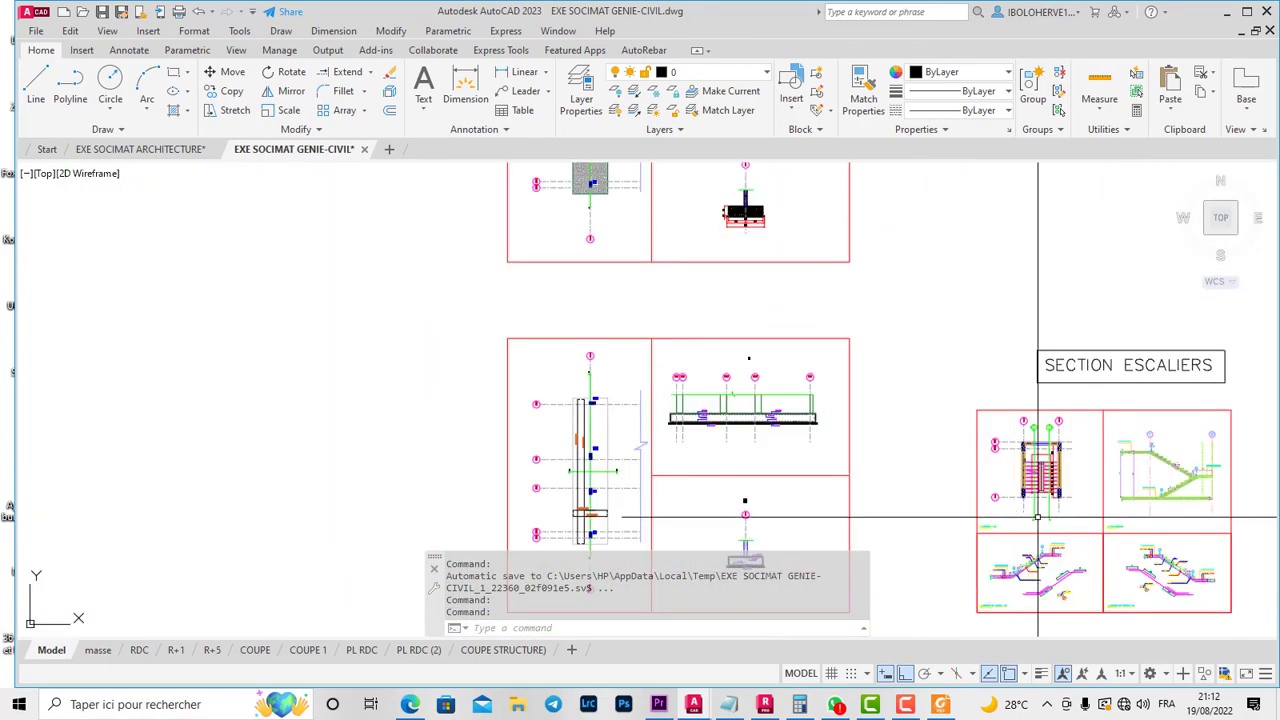
scroll(1038, 517, "up", 4)
scroll(1000, 371, "down", 10)
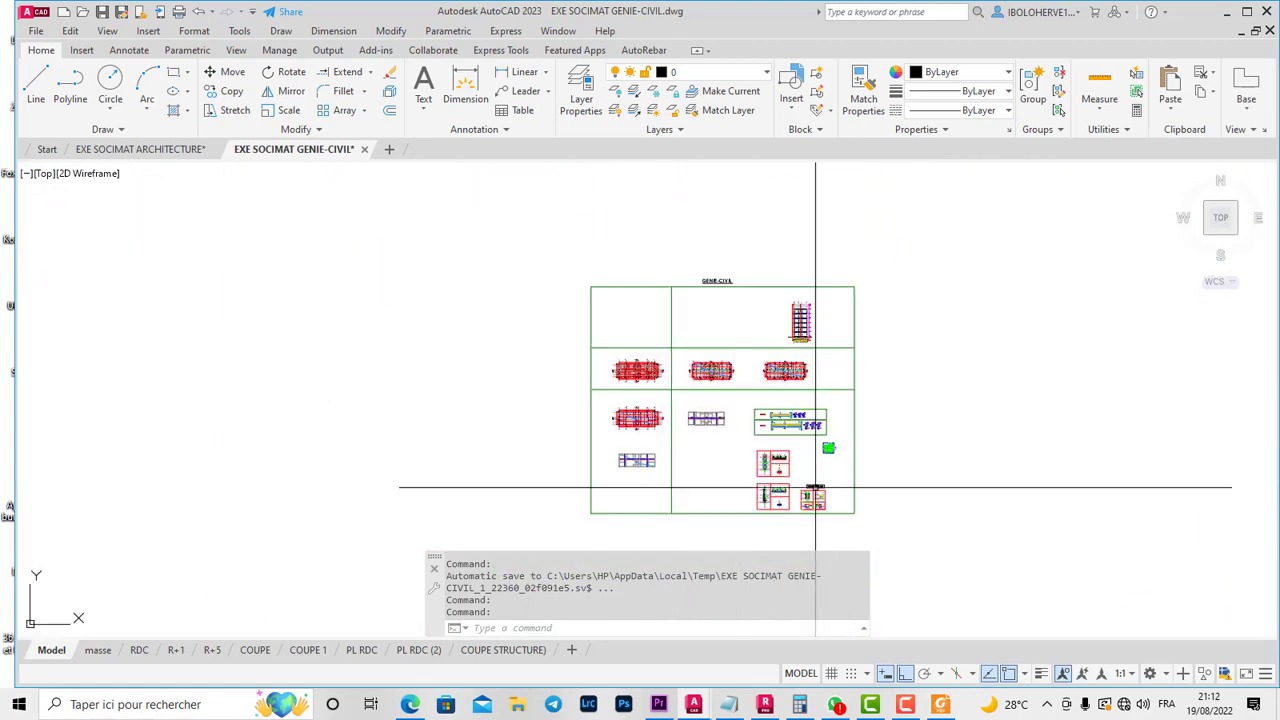
scroll(763, 425, "down", 3)
scroll(757, 514, "up", 8)
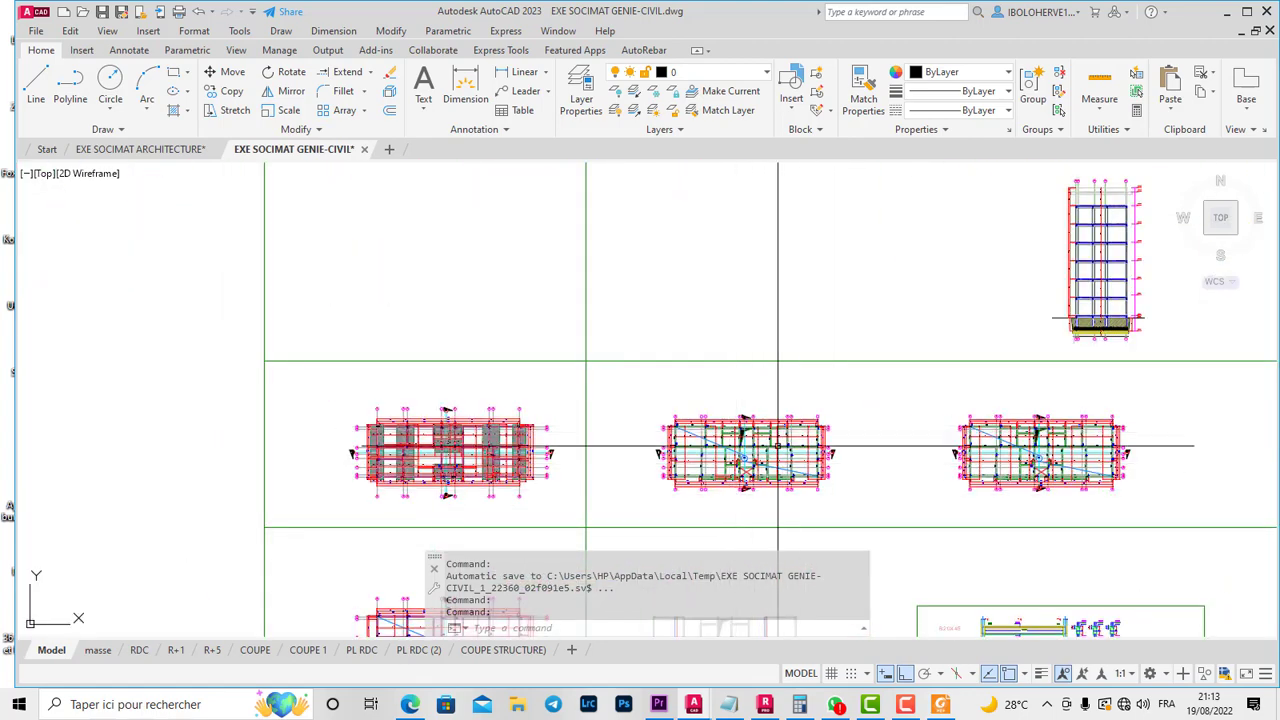
scroll(778, 447, "up", 2)
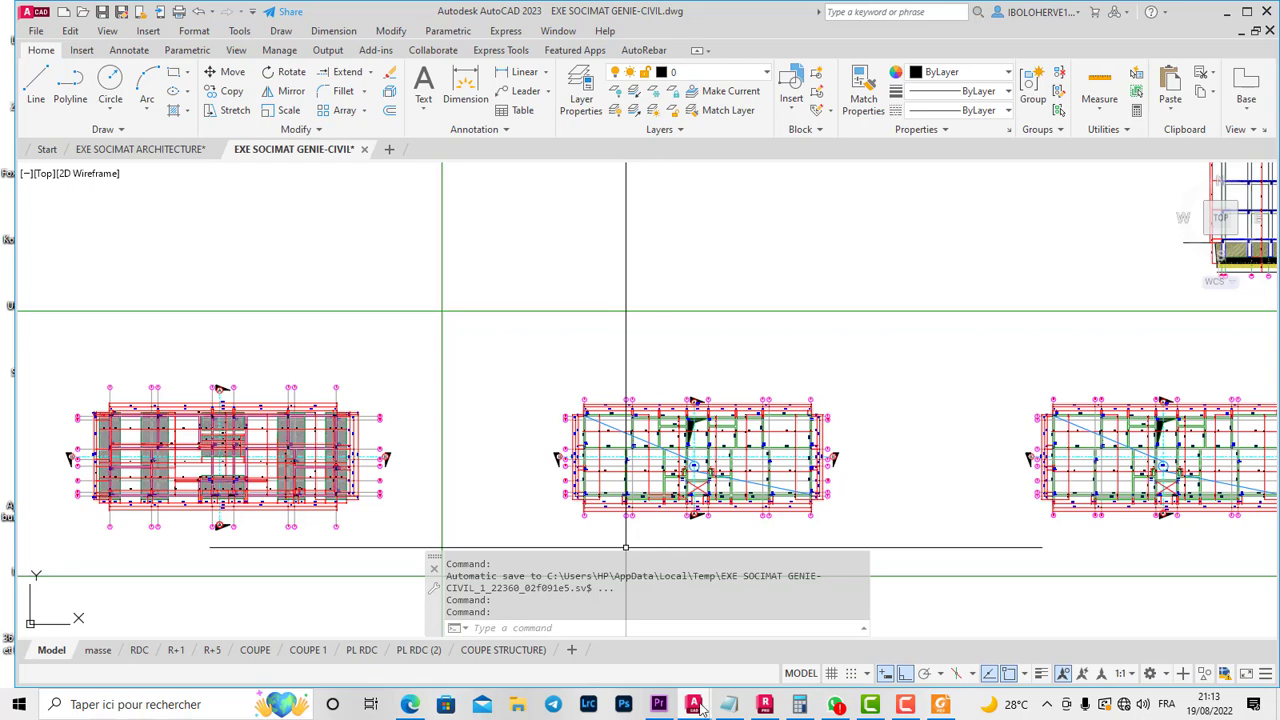
left_click(517, 704)
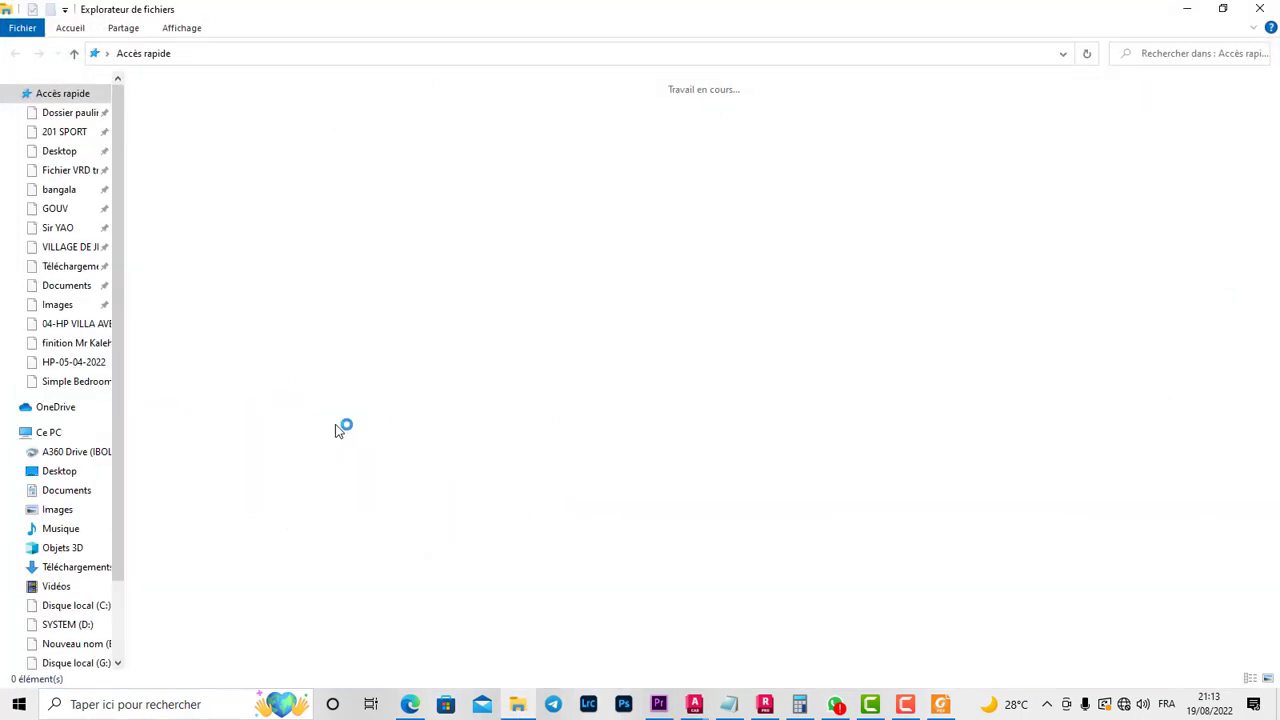
left_click(74, 433)
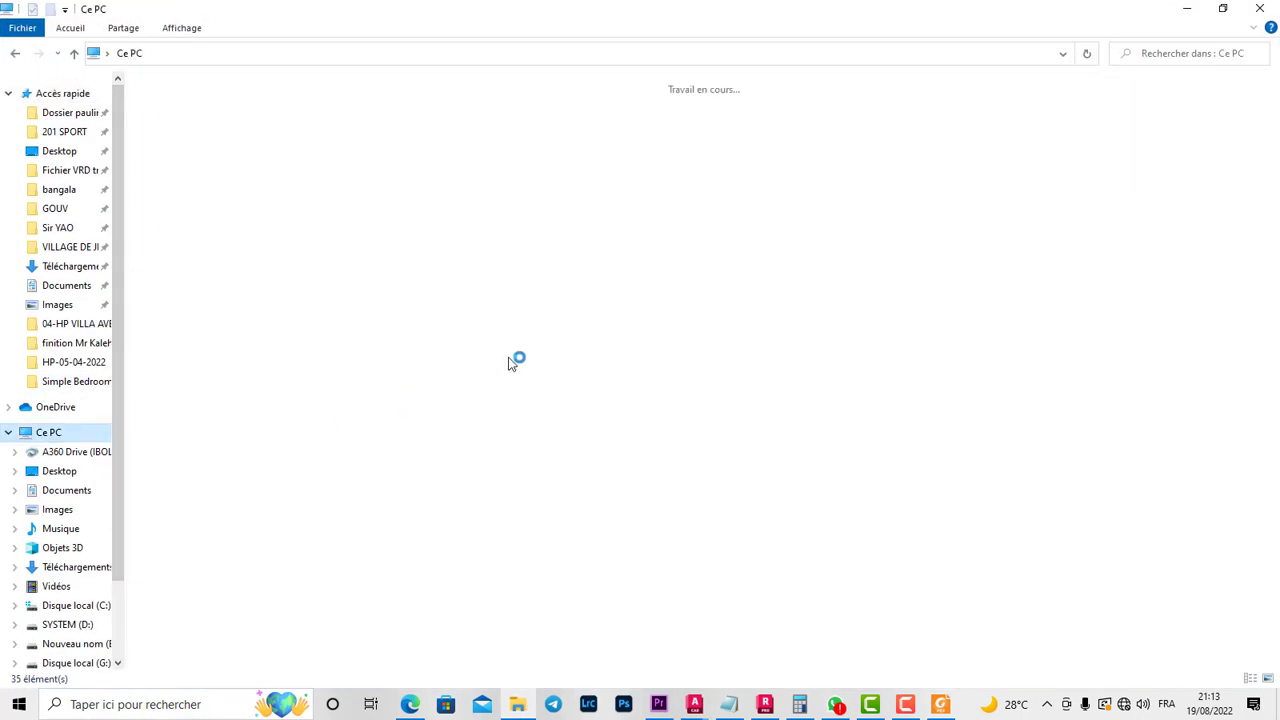
left_click(1259, 10)
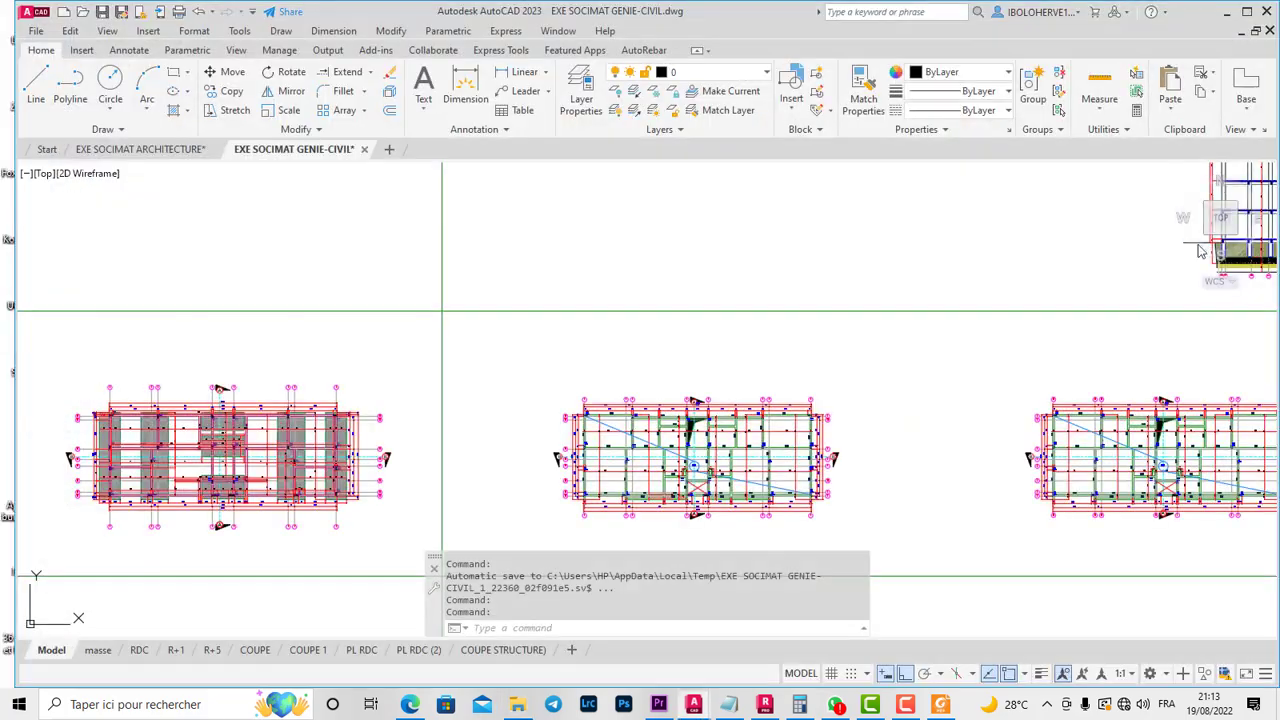
- View the building rendering 01.jpg from the z subfolder of the desktop's finishing-works folder, and close the image and folder
left_click(1226, 11)
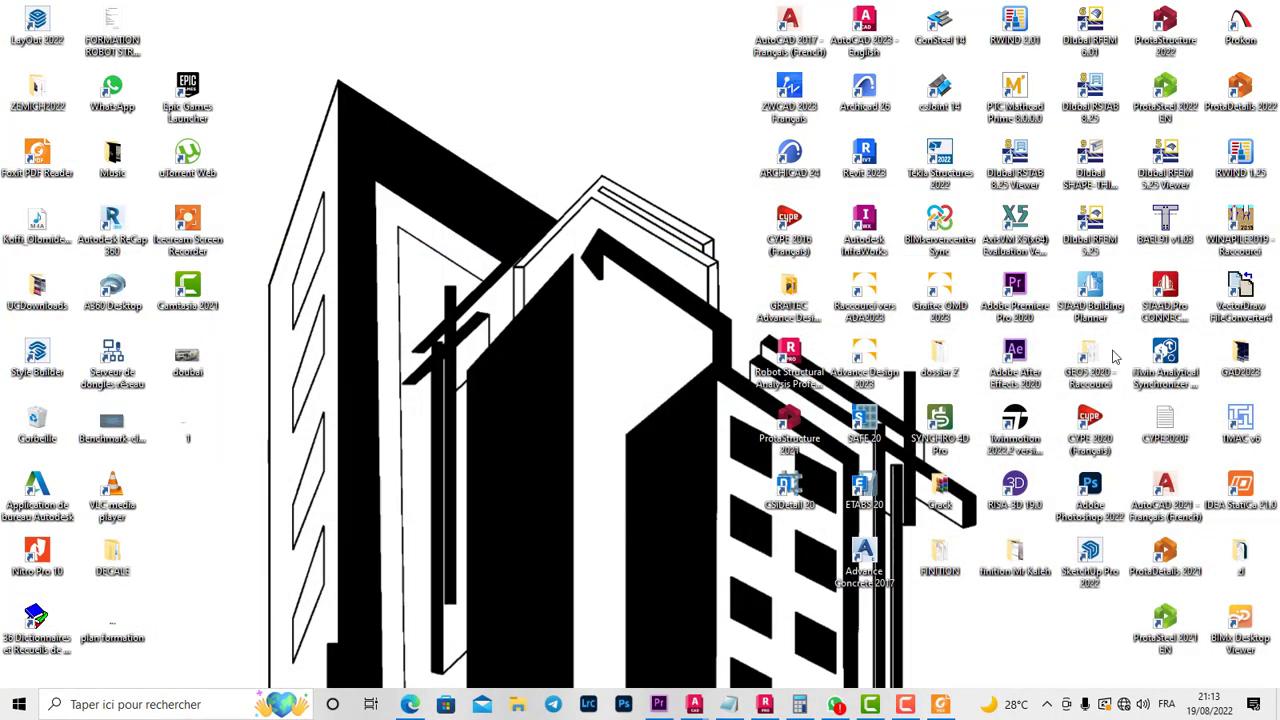
left_click(1013, 565)
key("Return")
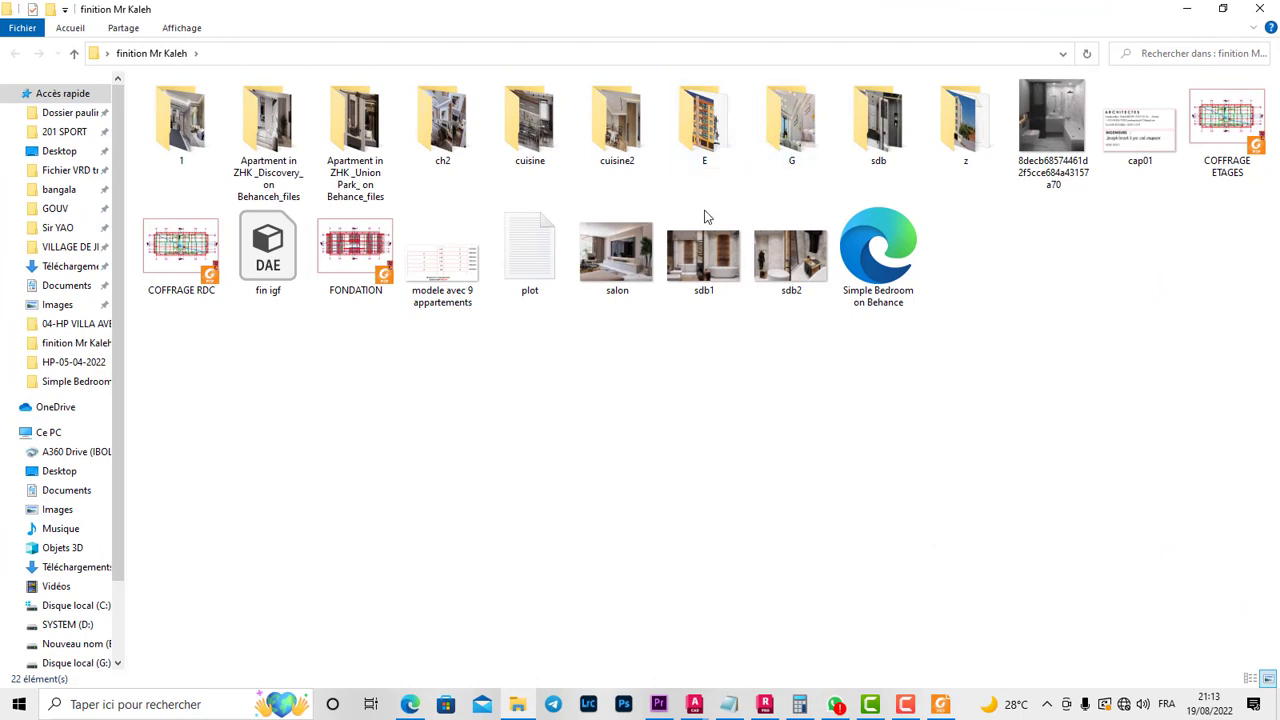
left_click(970, 120)
key("Return")
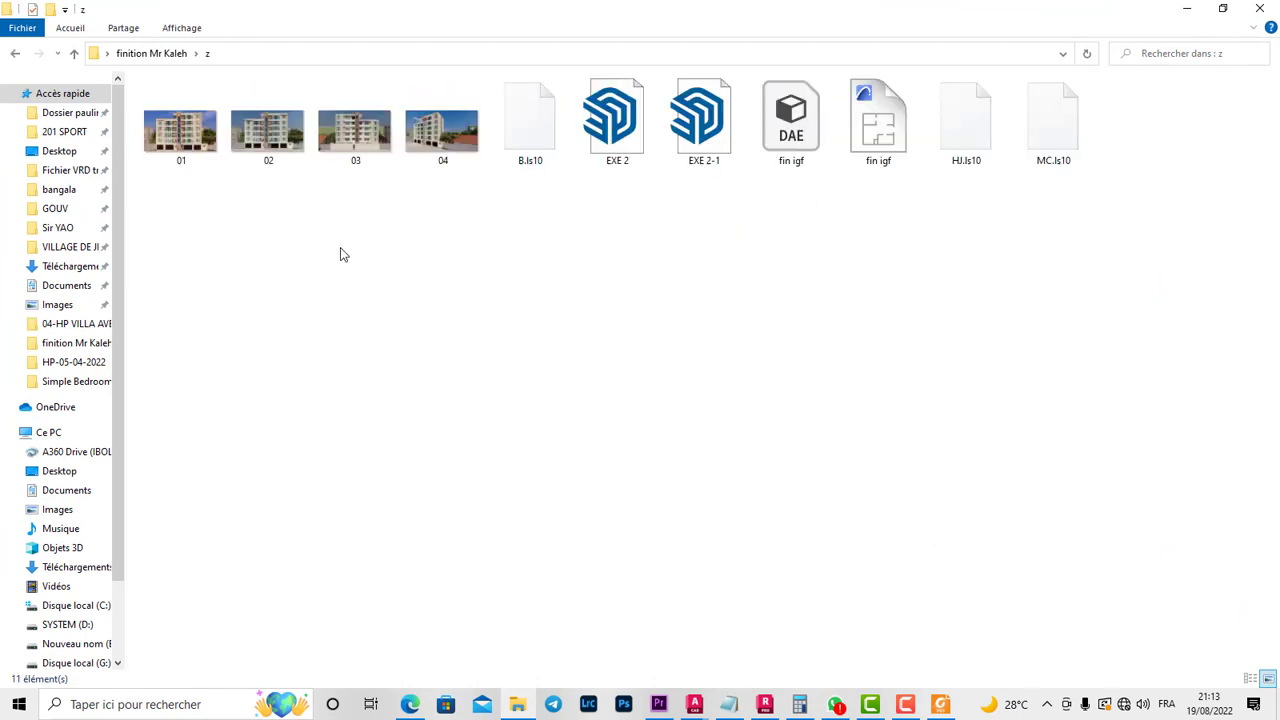
double_click(181, 130)
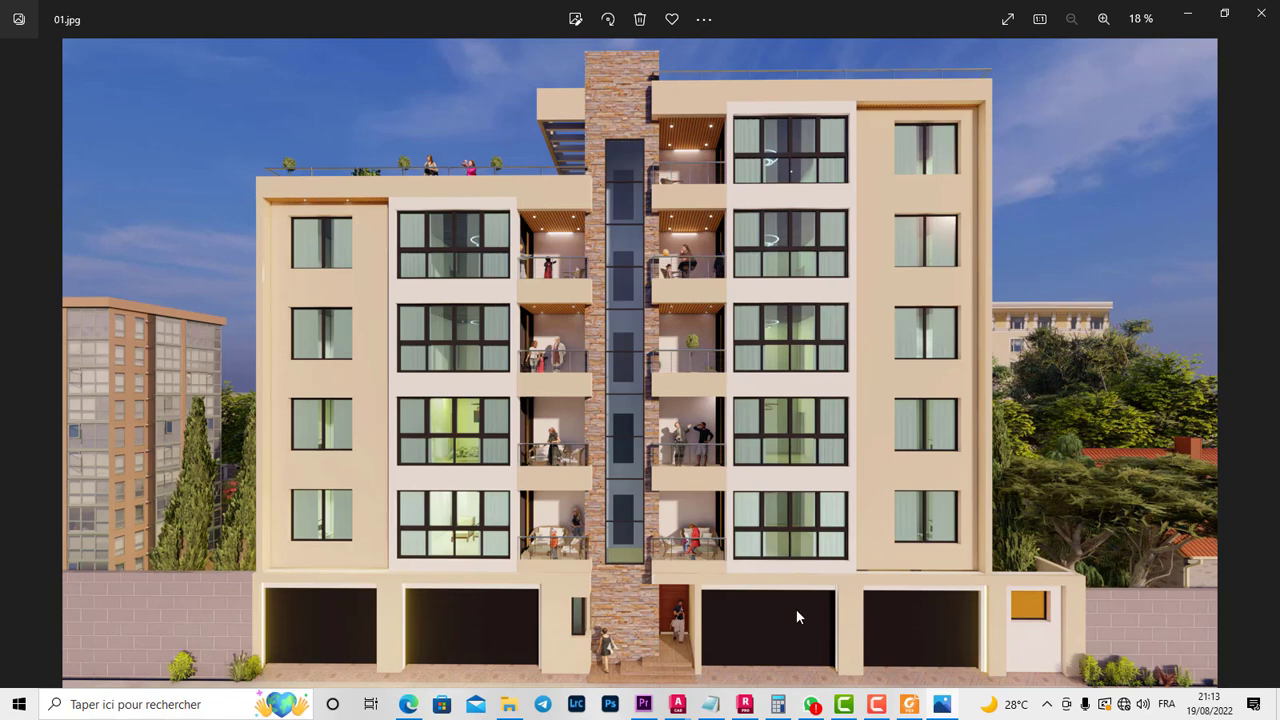
left_click(1257, 13)
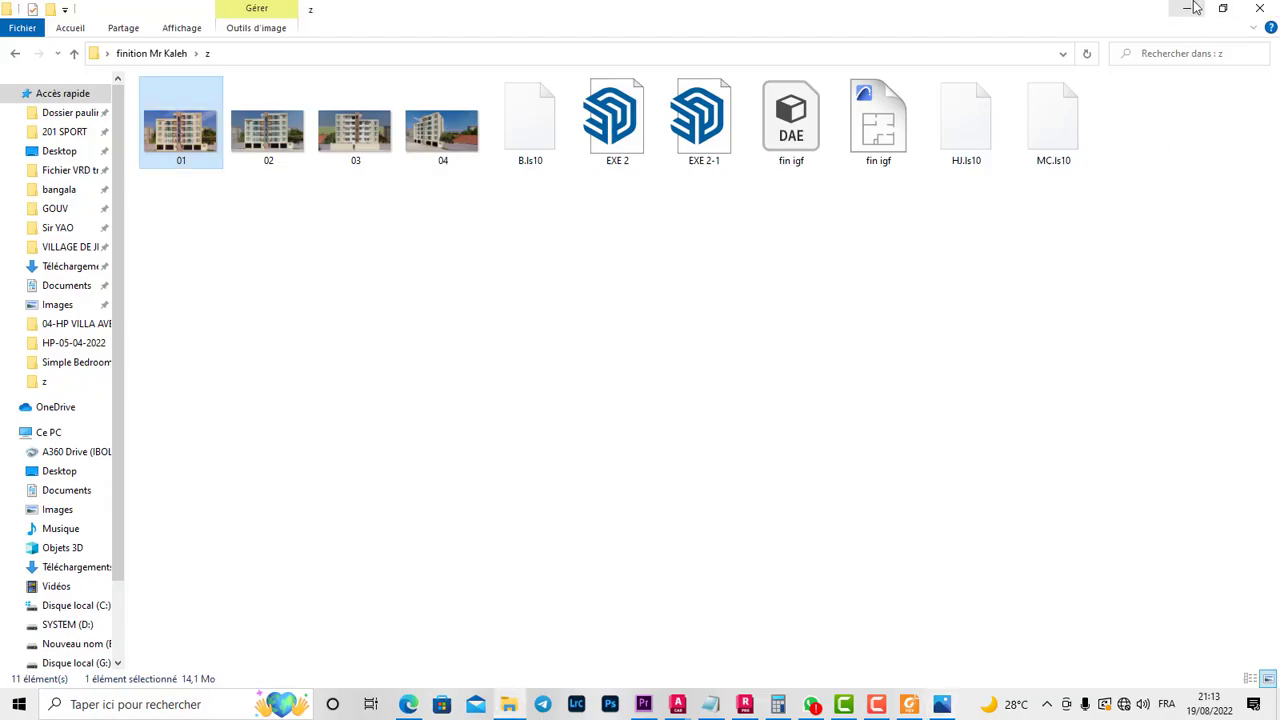
left_click(1257, 8)
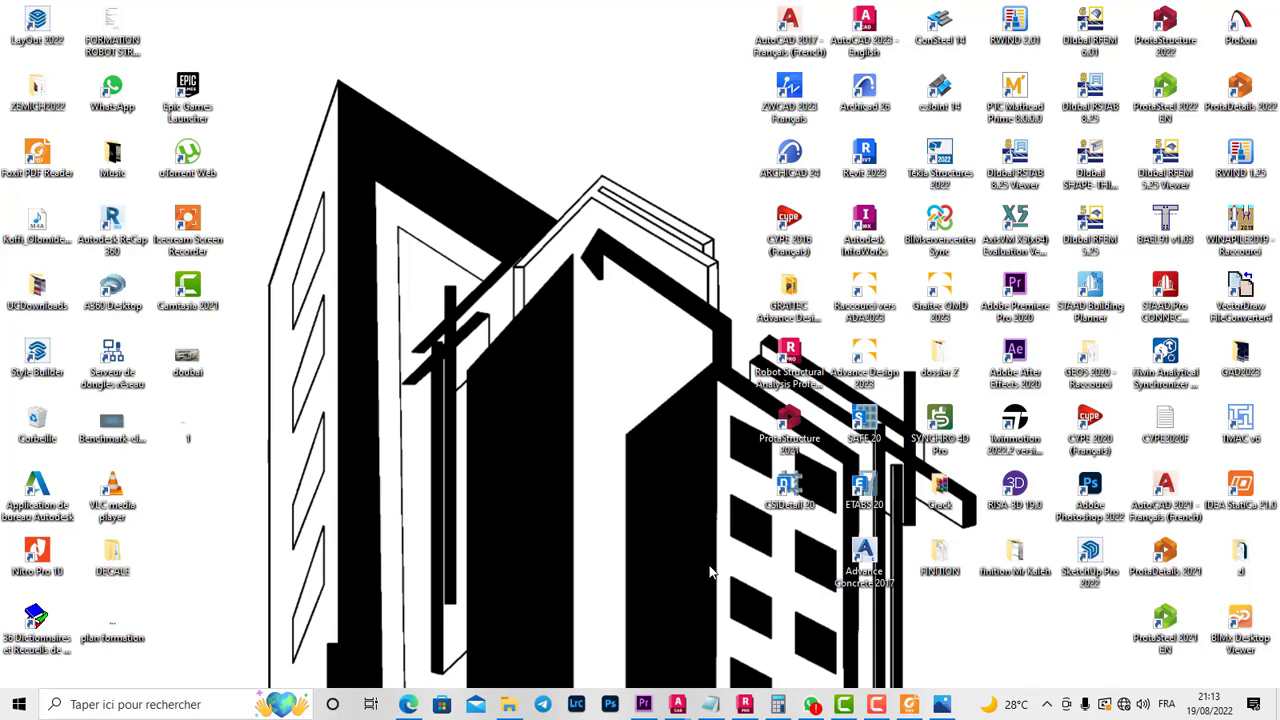
- Switch to Robot Structural Analysis Professional 2023 with the empty Structure project
left_click(744, 704)
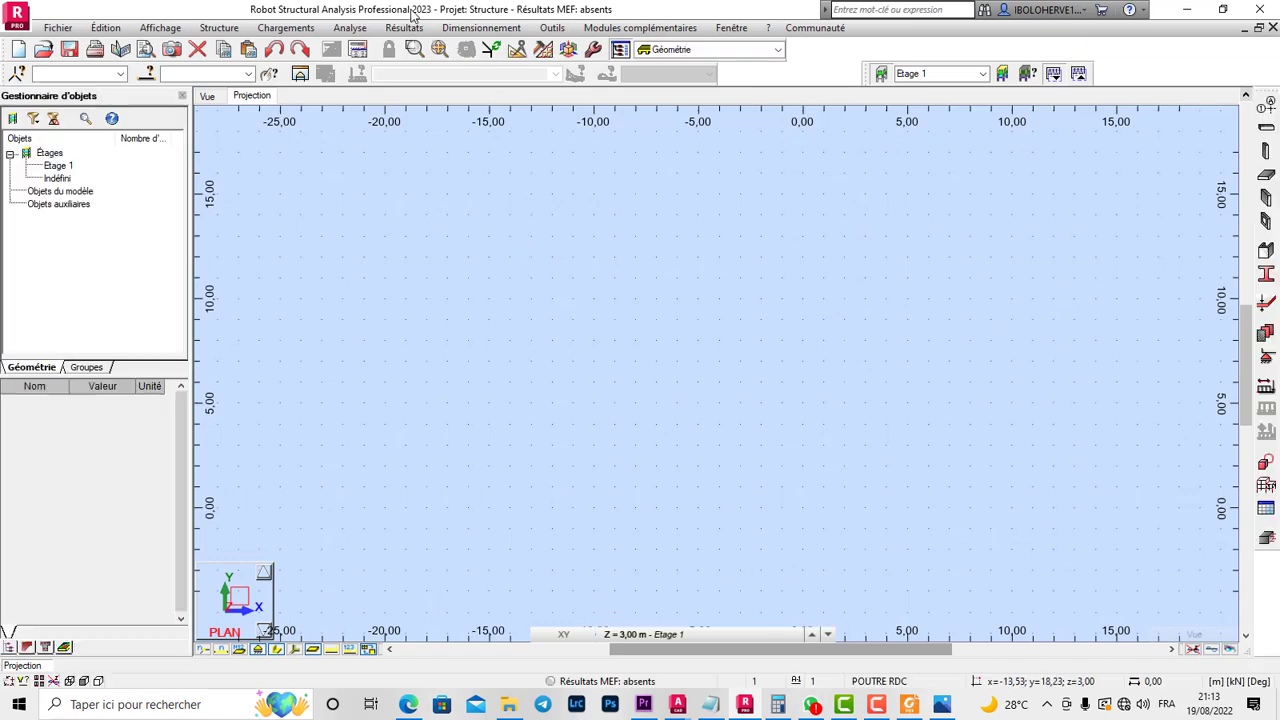
left_click(1190, 12)
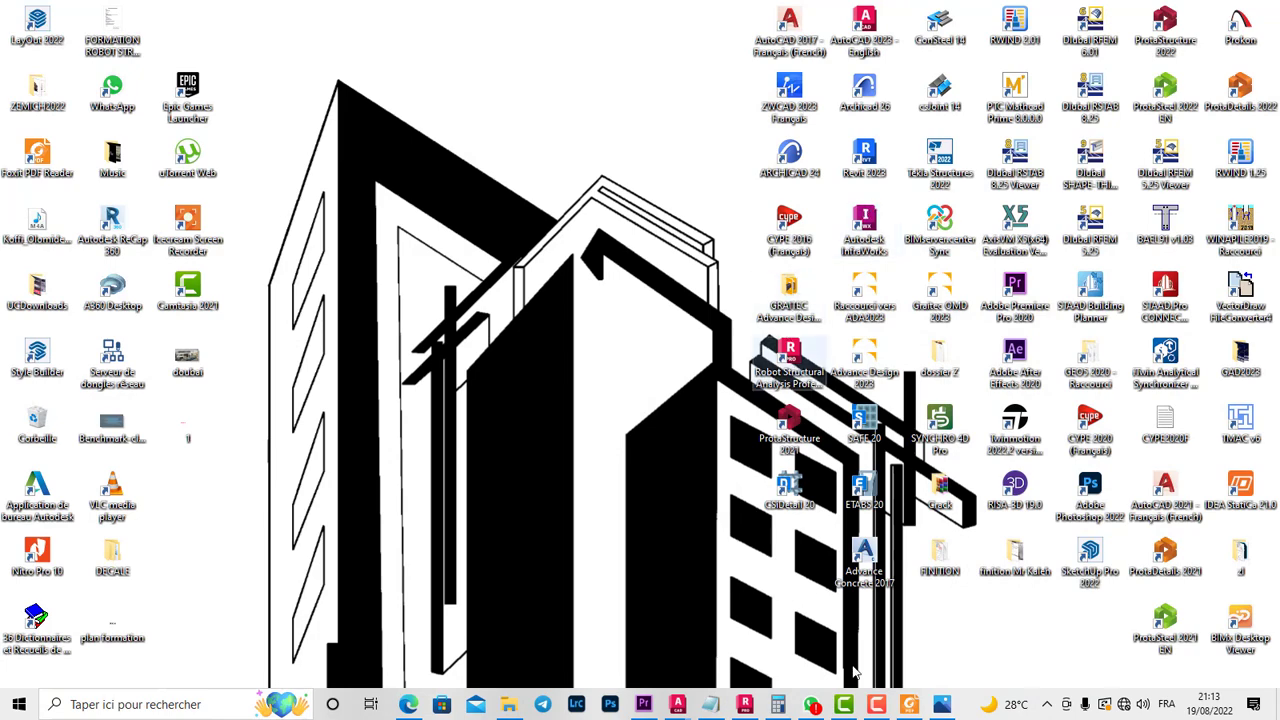
left_click(745, 706)
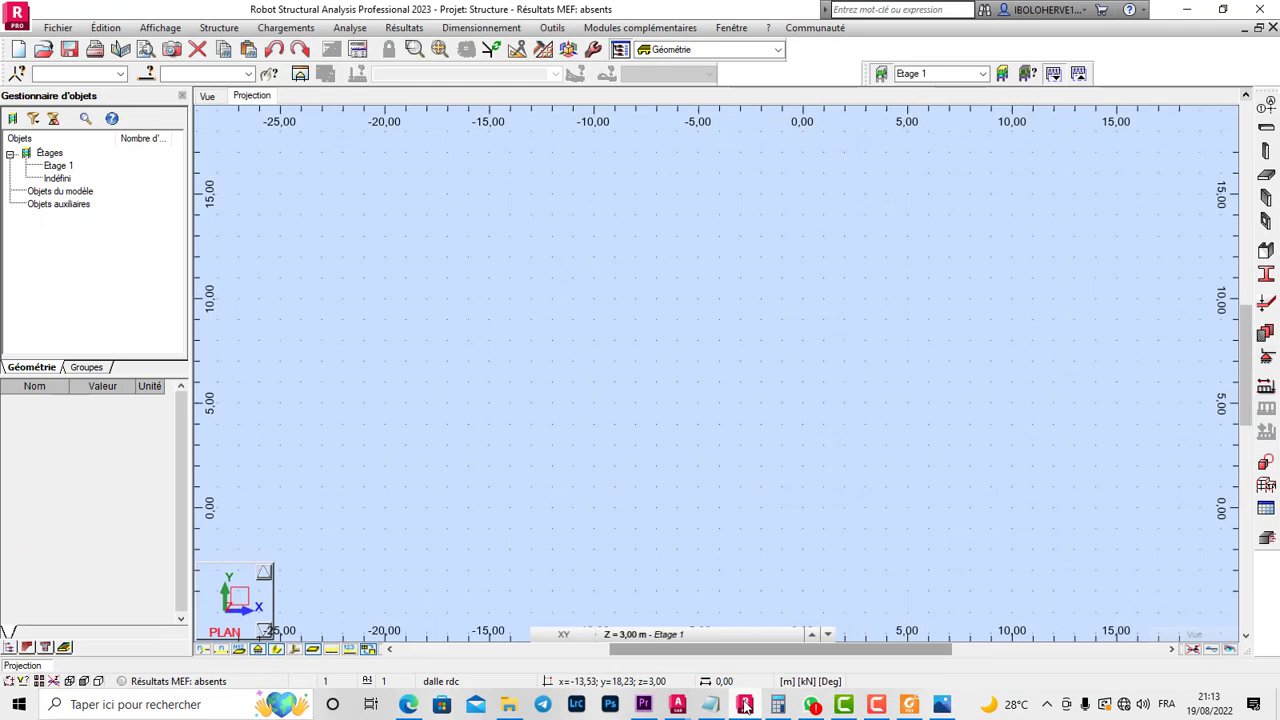
- Start a new project using the multi-storey building structure type
left_click(18, 49)
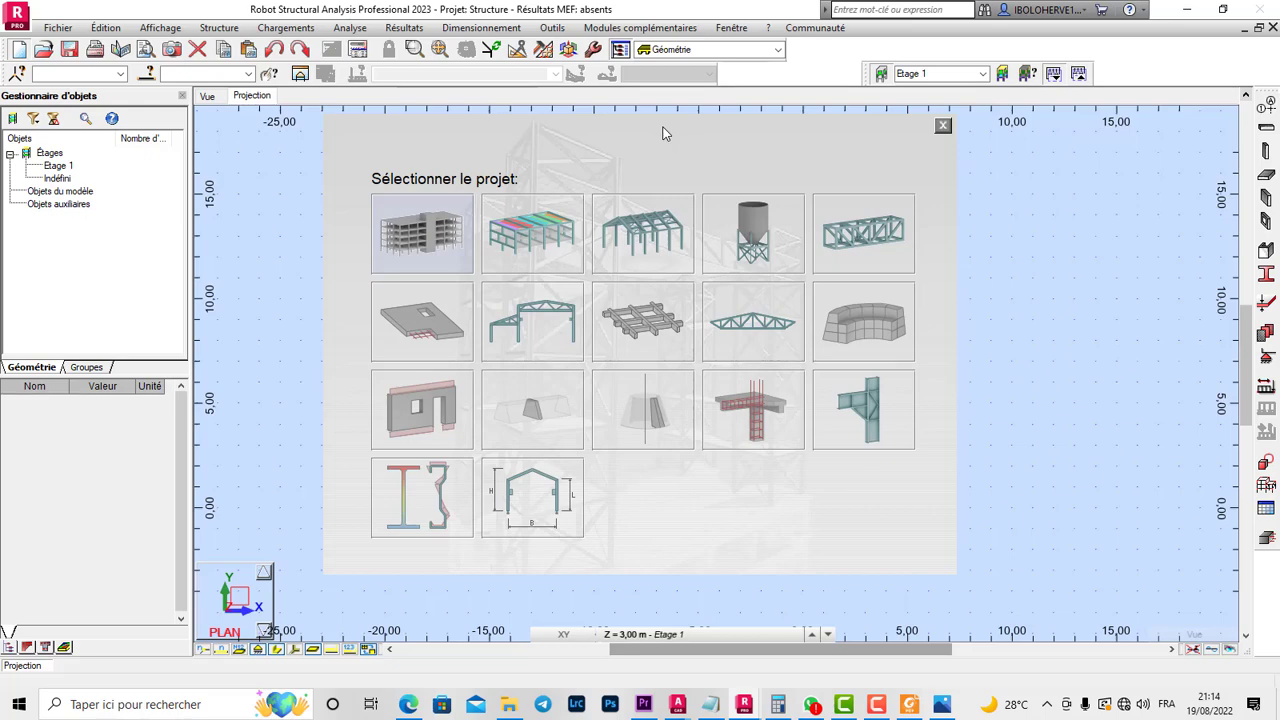
left_click(420, 248)
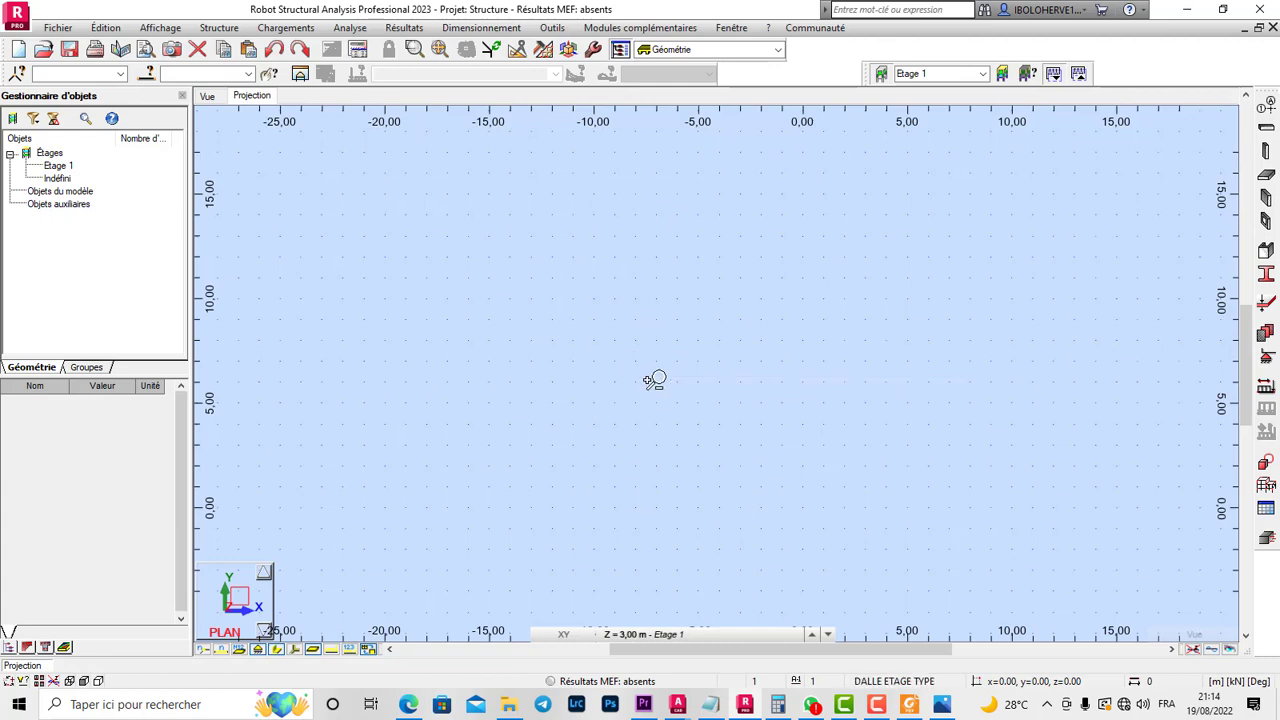
- Switch to FORMATION ROBOT STRUCTURAL ANALYSIS.pdf in Foxit PDF Reader, read the training steps from the beginning, and return to Robot
left_click(877, 704)
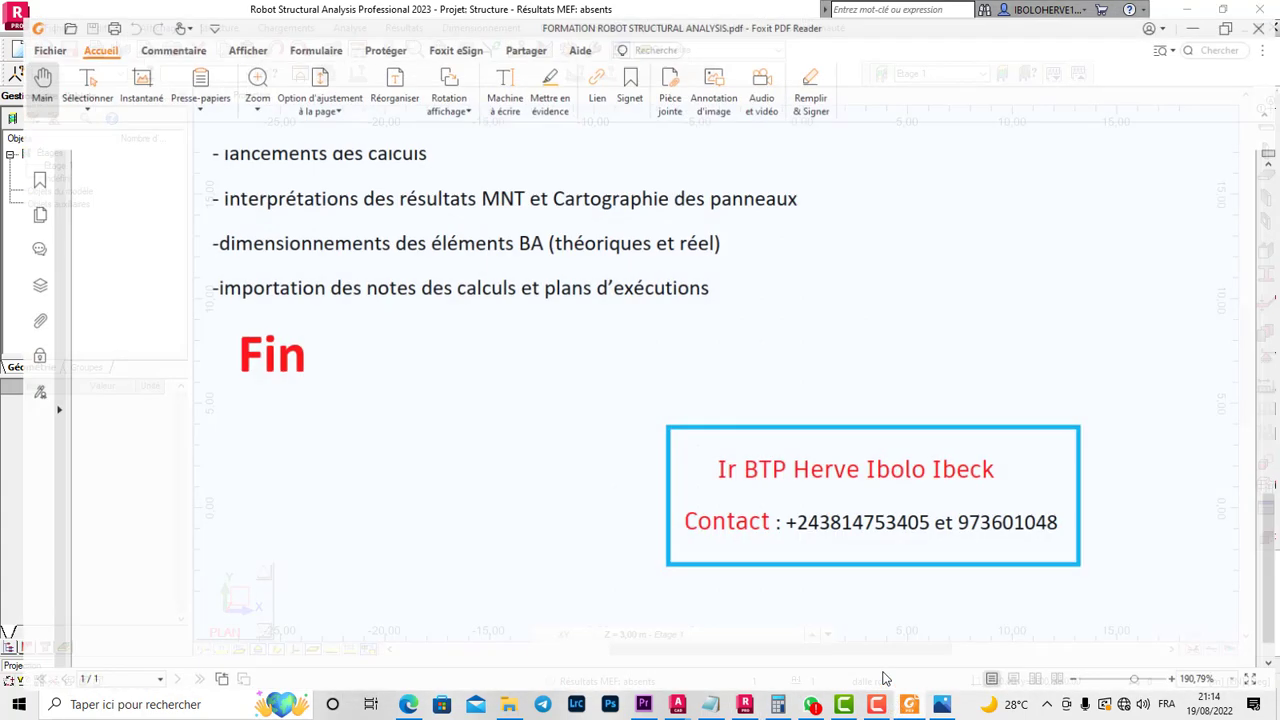
scroll(1160, 357, "up", 15)
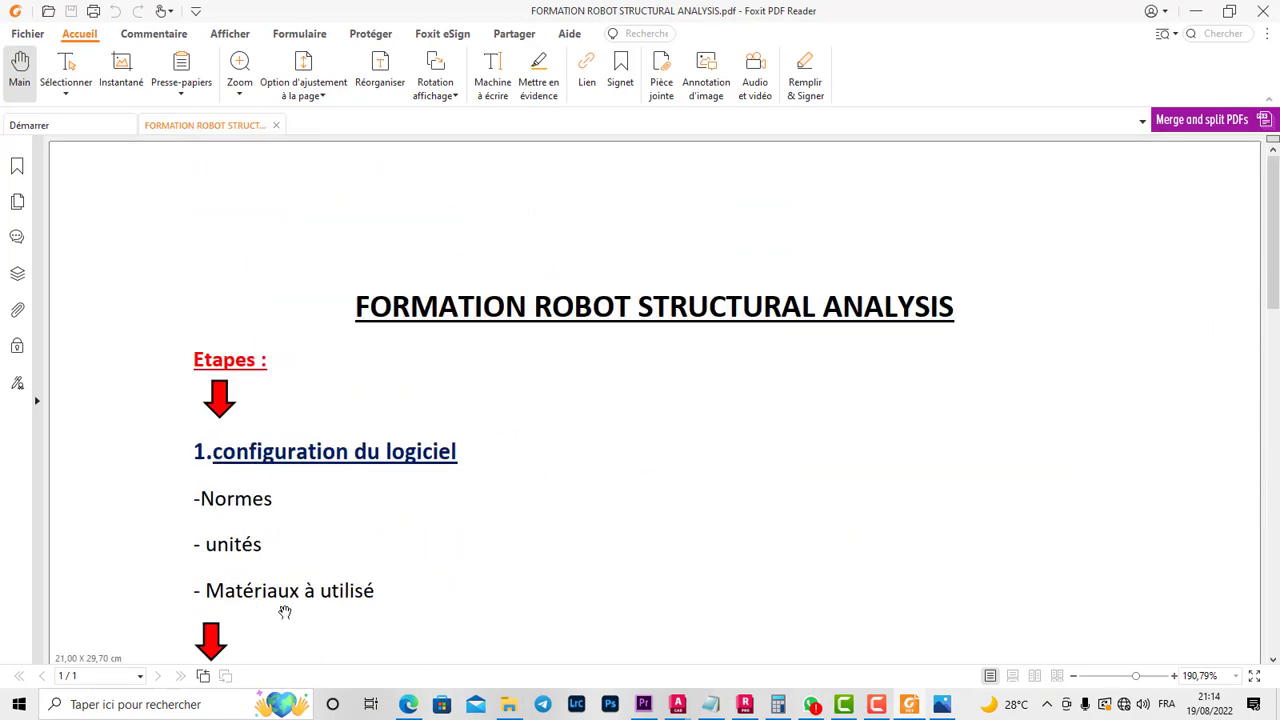
left_click(1205, 12)
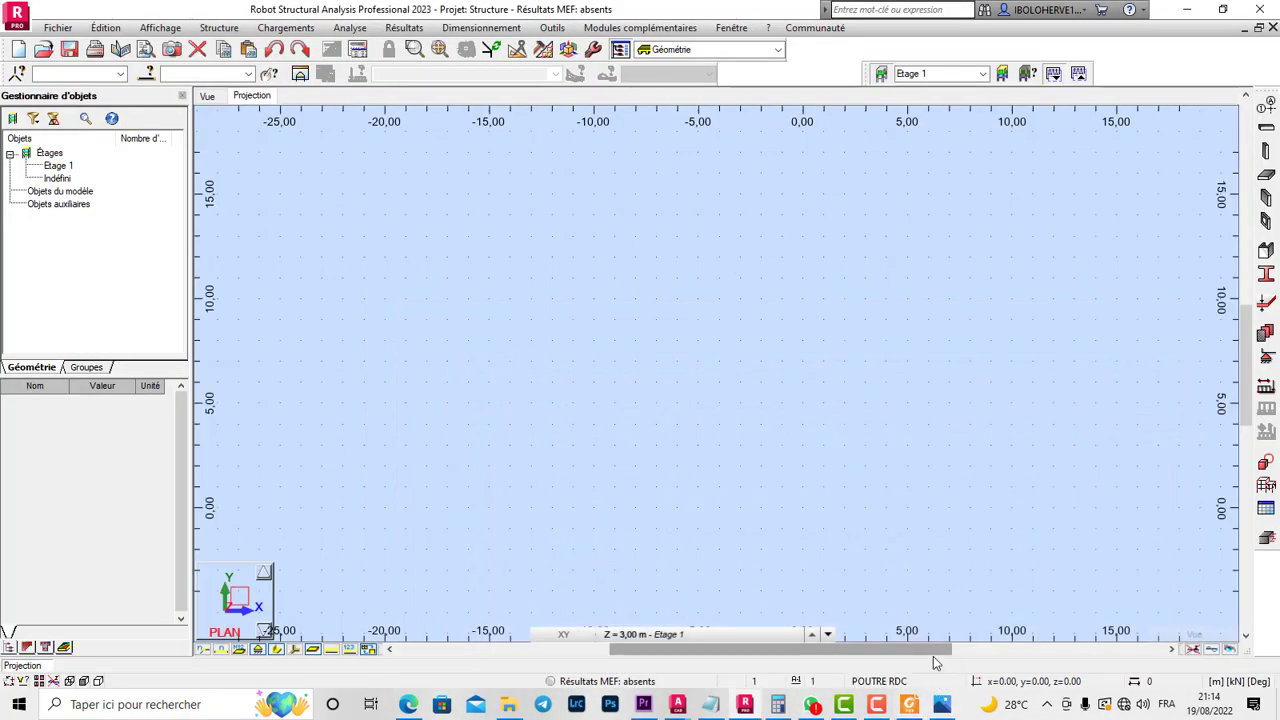
- Check the regional, working and printout language settings in the general preferences, and close them
left_click(553, 28)
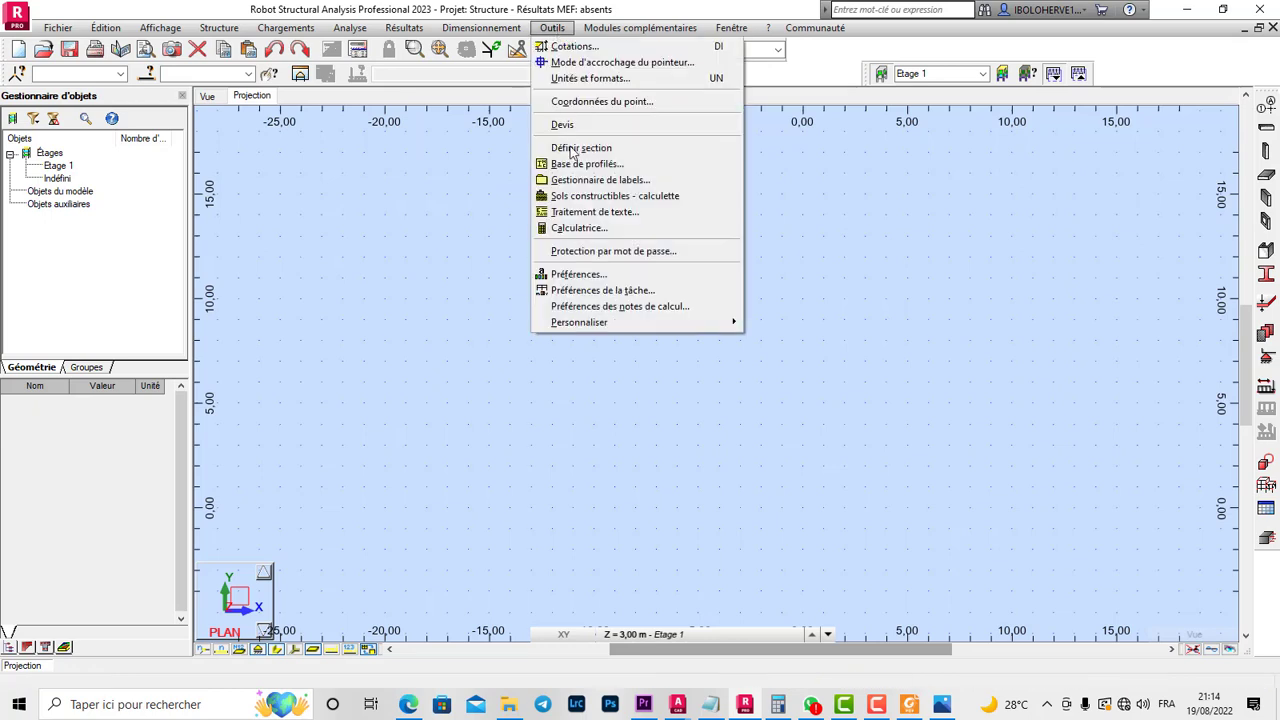
left_click(664, 280)
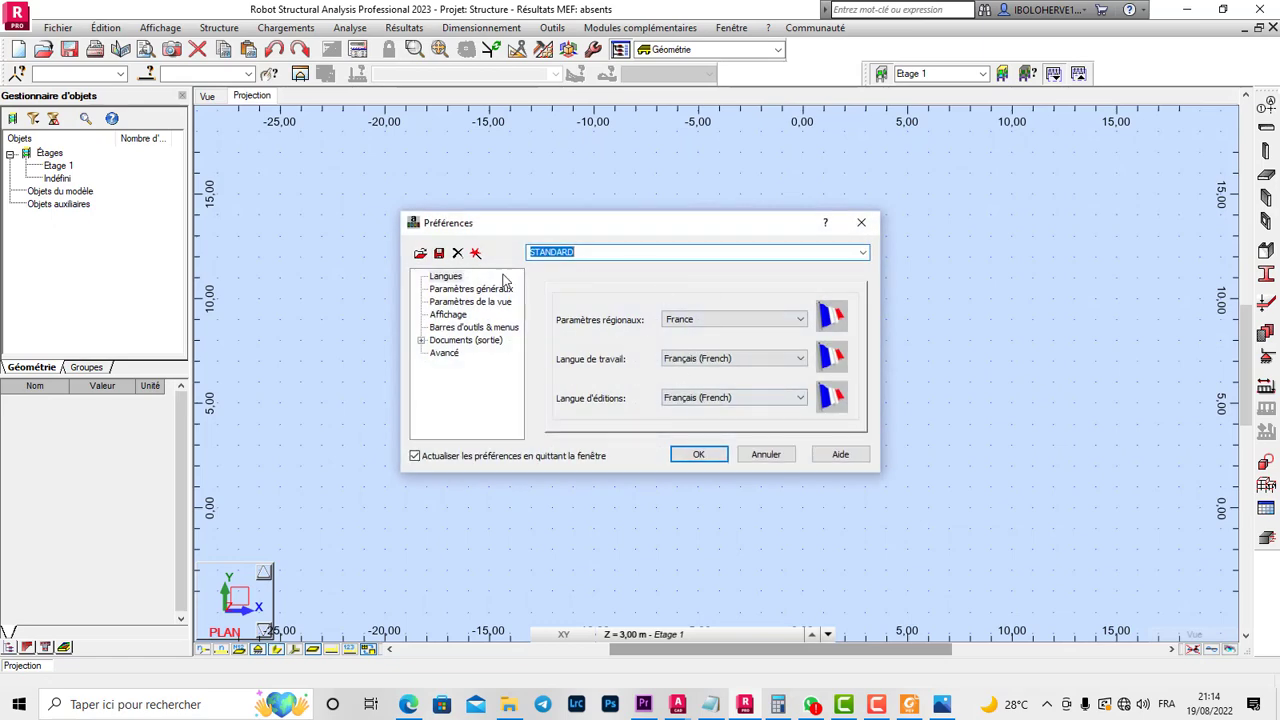
left_click(868, 231)
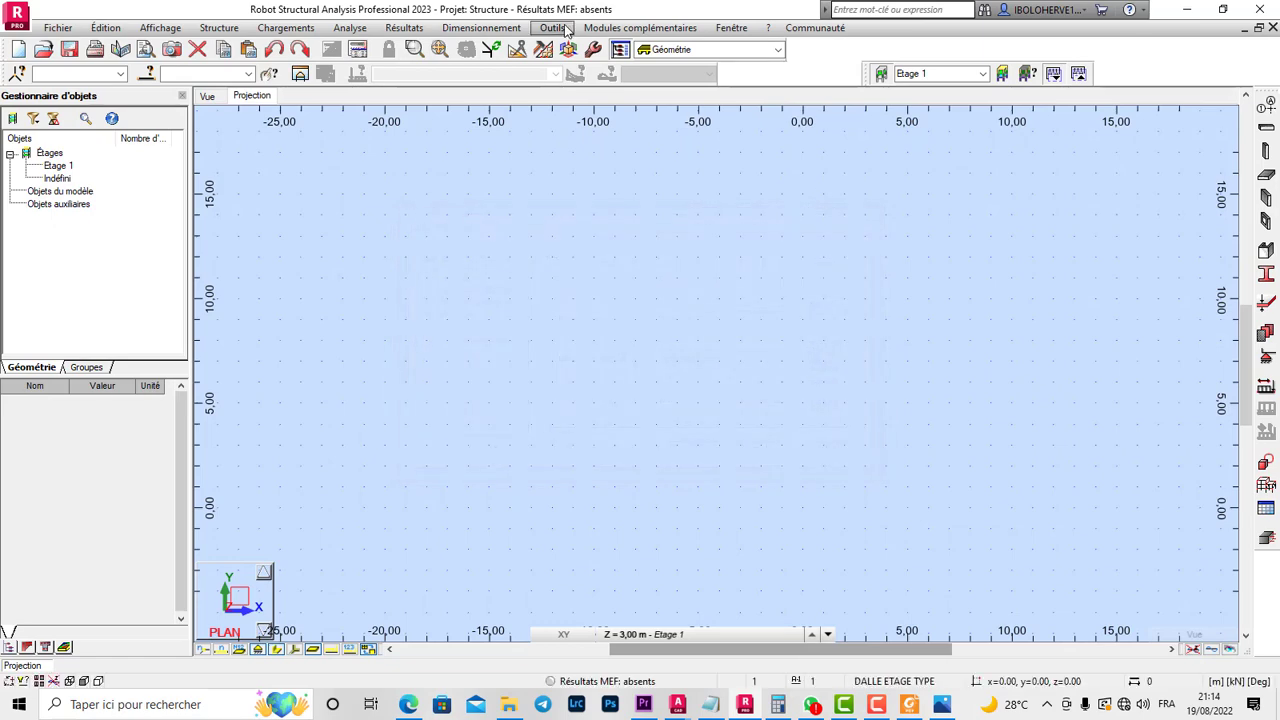
- Open the job preferences (Préférences de la tâche) and review the dimension units, including the unit options for structure dimensions
left_click(551, 27)
left_click(640, 289)
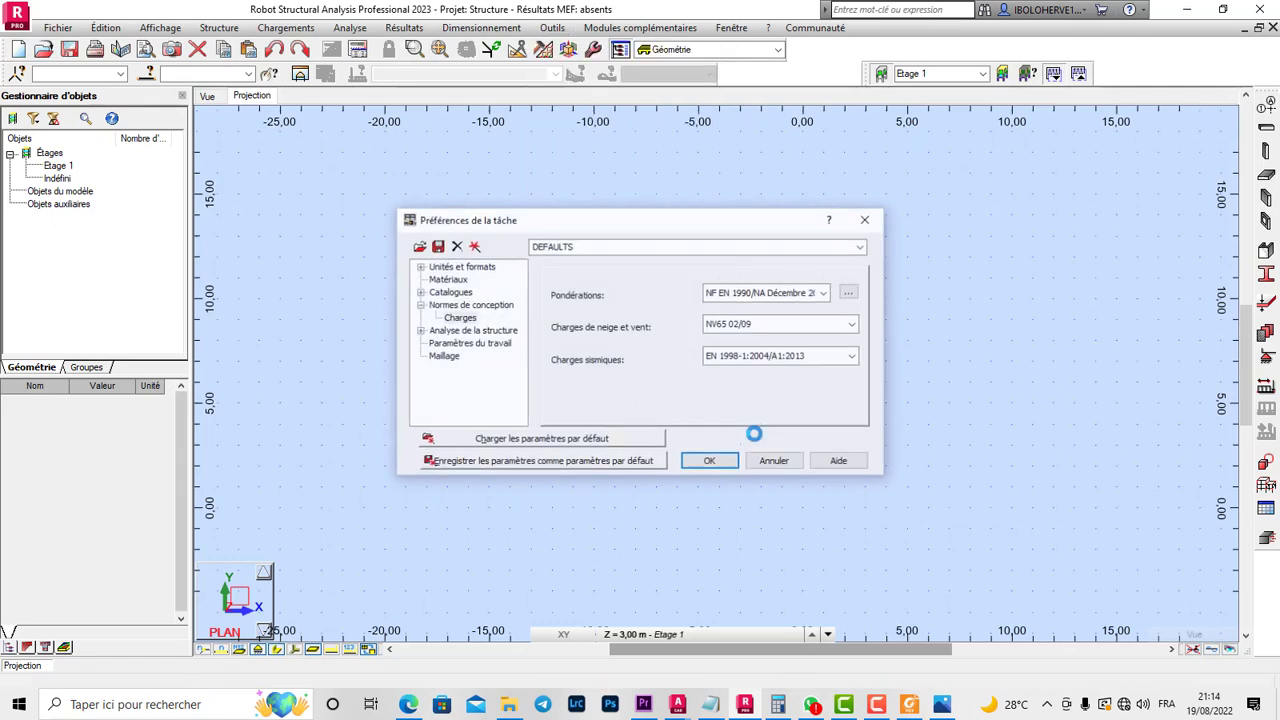
left_click(419, 304)
left_click(438, 267)
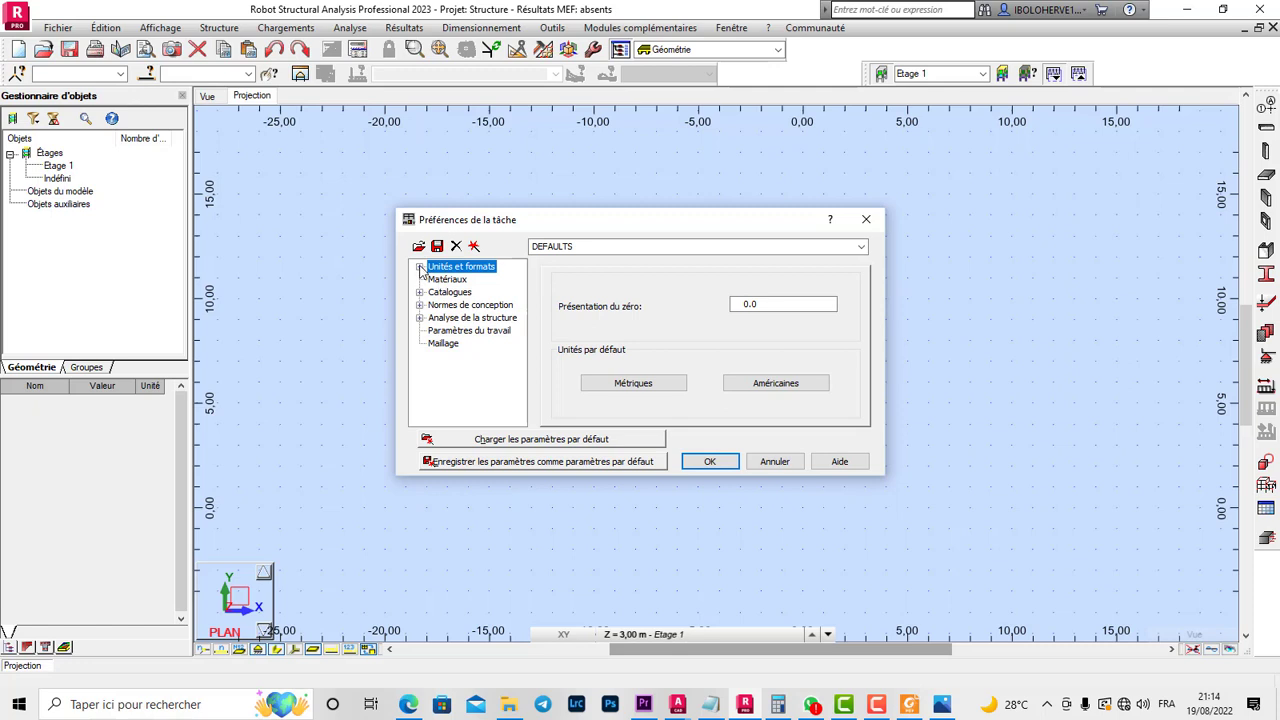
left_click(420, 267)
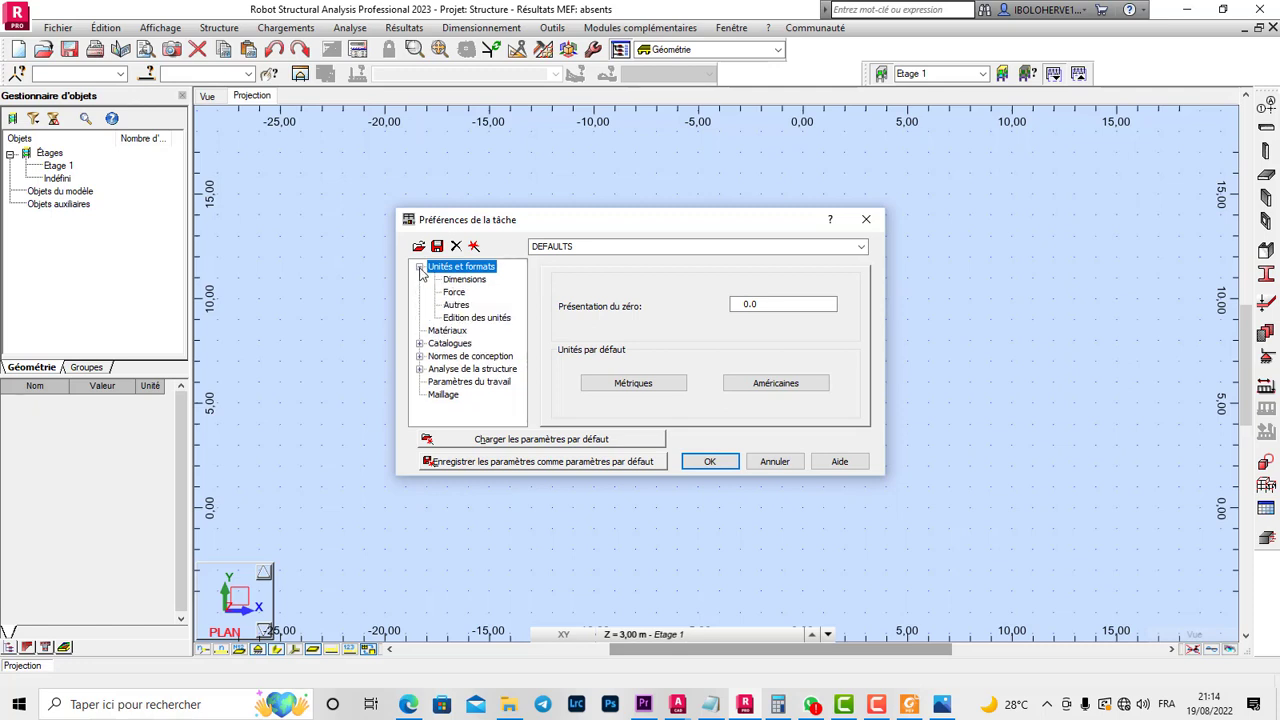
left_click(458, 280)
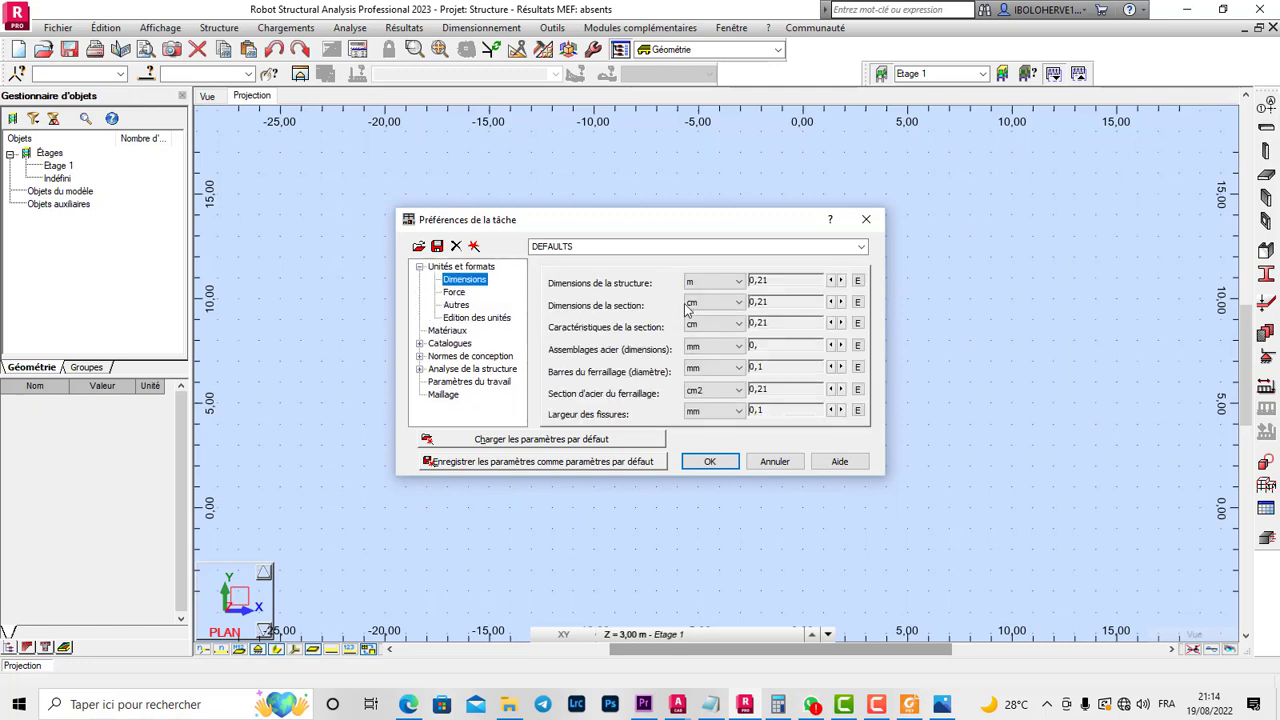
left_click(736, 282)
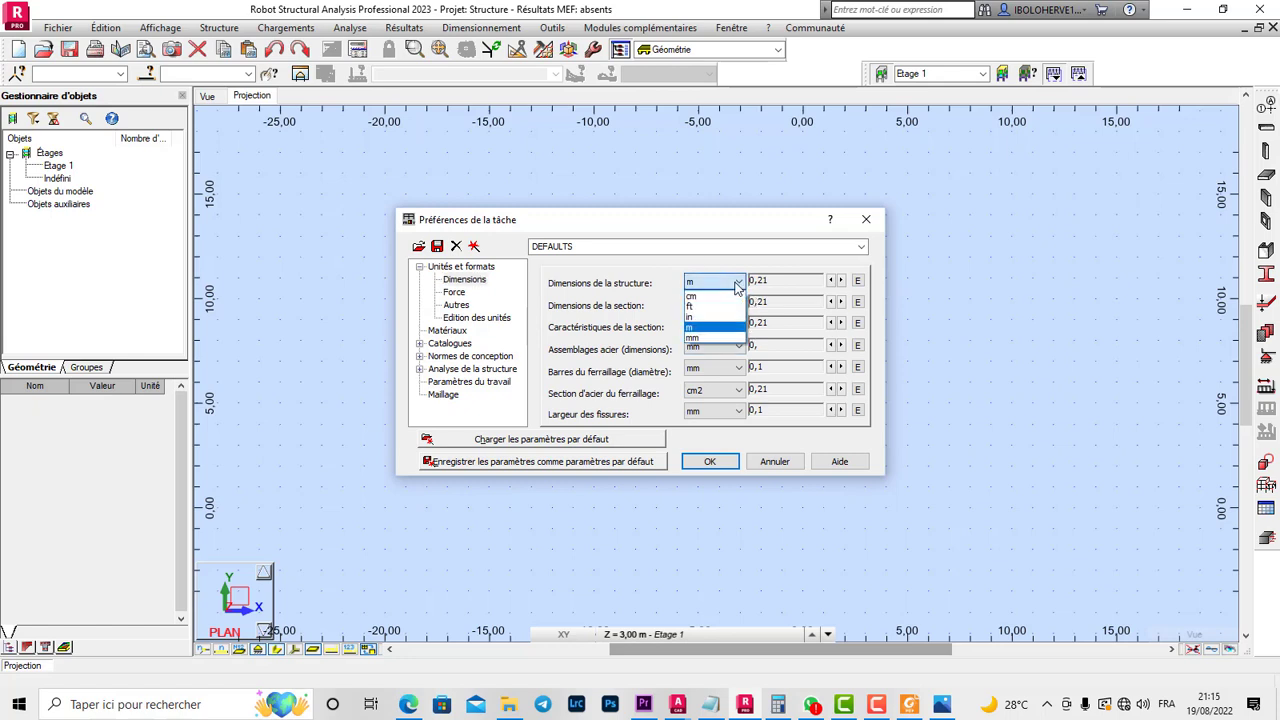
left_click(736, 282)
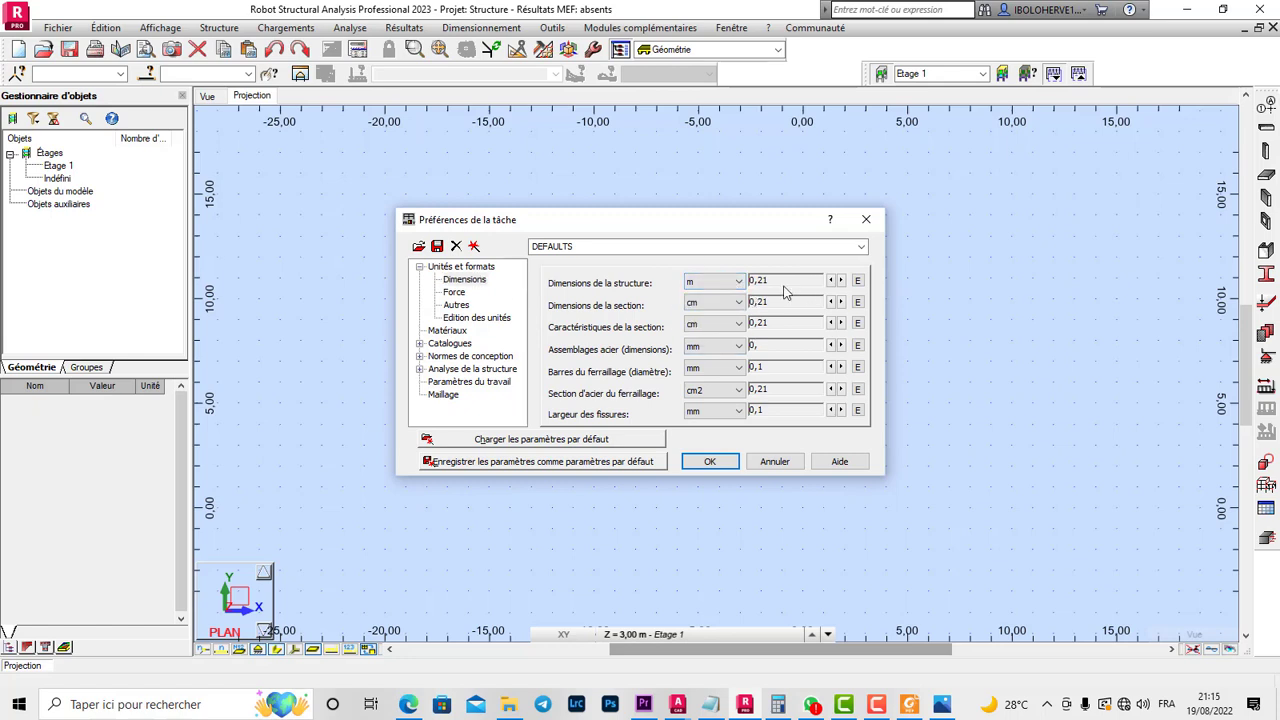
- Review the job's force, moment and stress units and the other units, such as displacement, rotation and mass
left_click(455, 292)
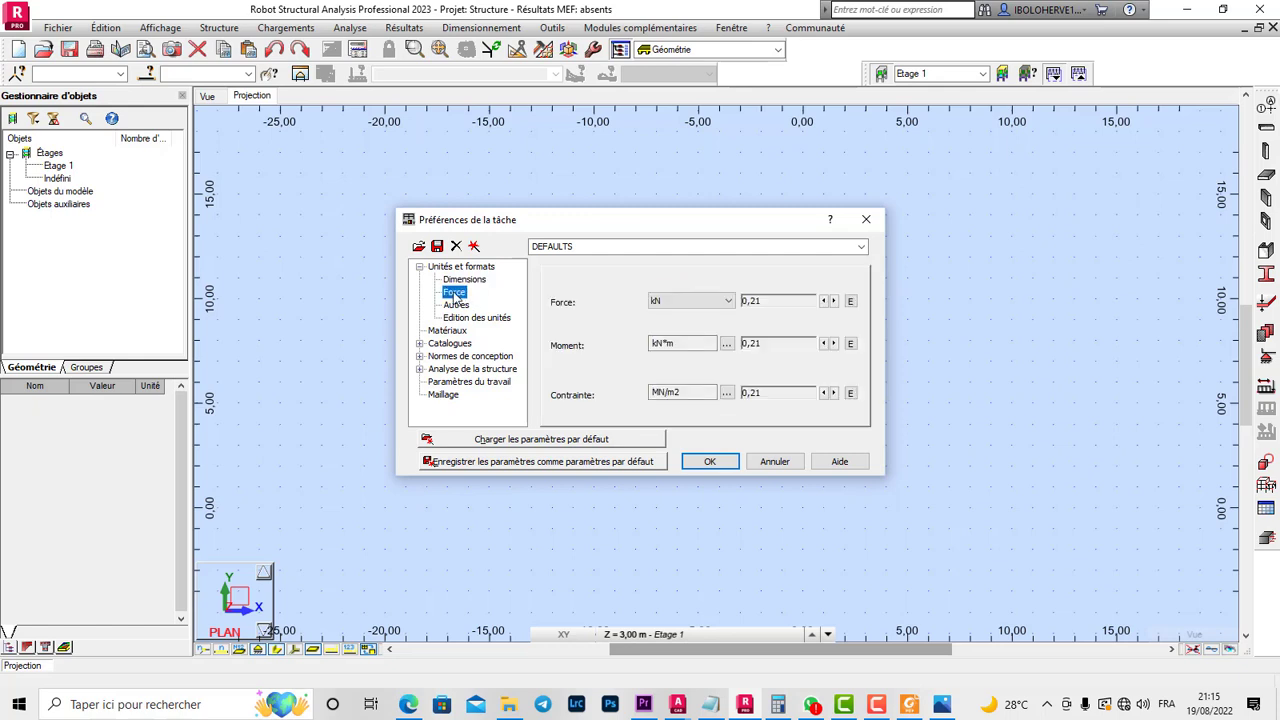
left_click(700, 300)
left_click(612, 290)
left_click(468, 316)
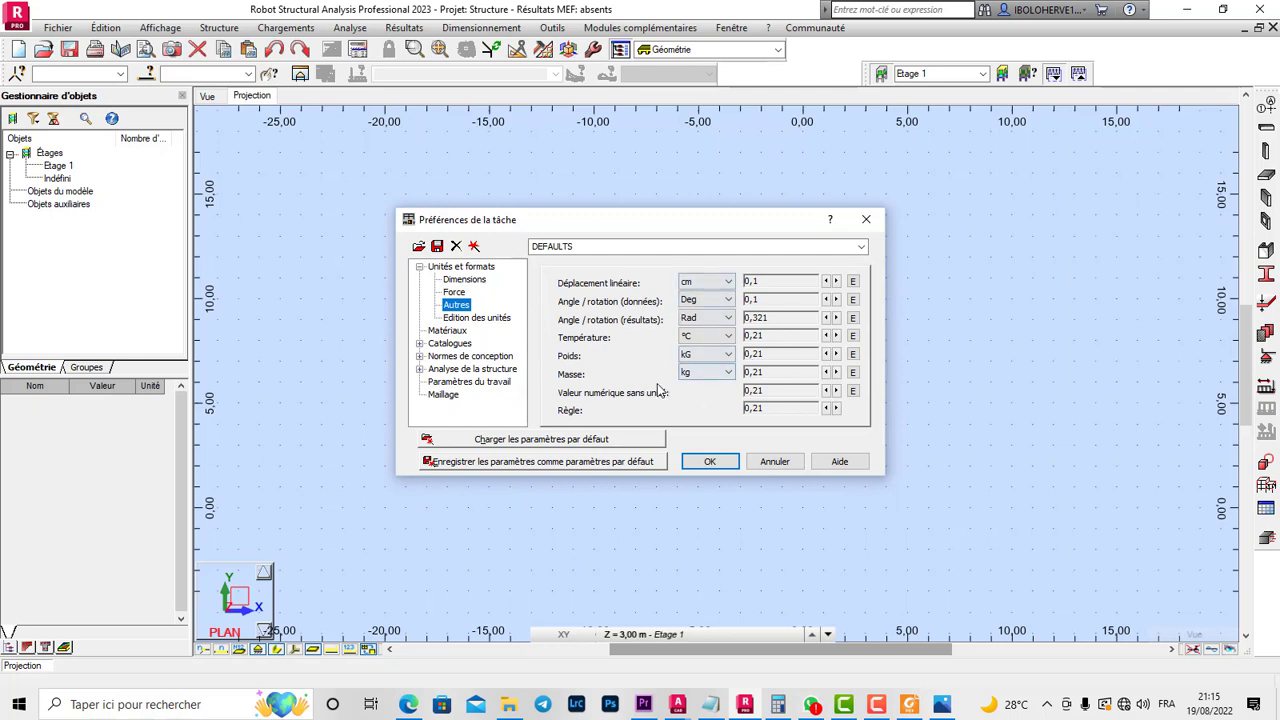
- Change the job's material set to Eurocode and look through the concrete grades available as the primary concrete
left_click(420, 267)
left_click(447, 281)
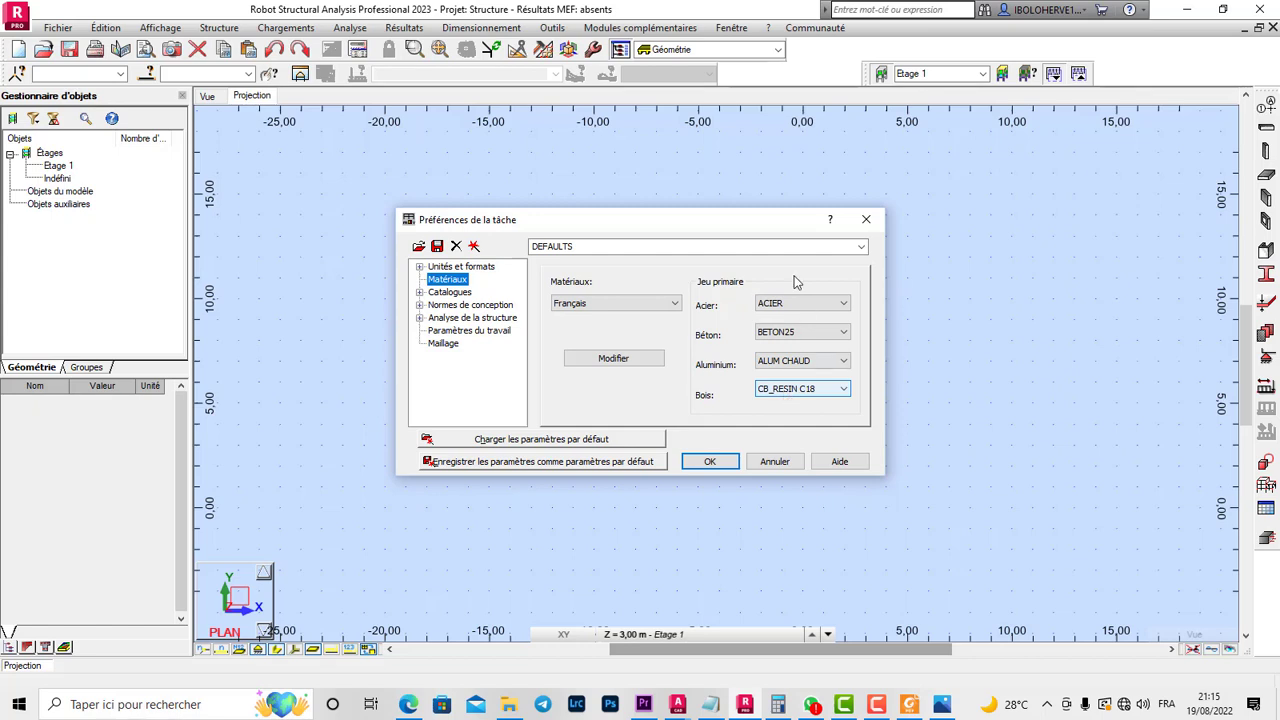
left_click(675, 303)
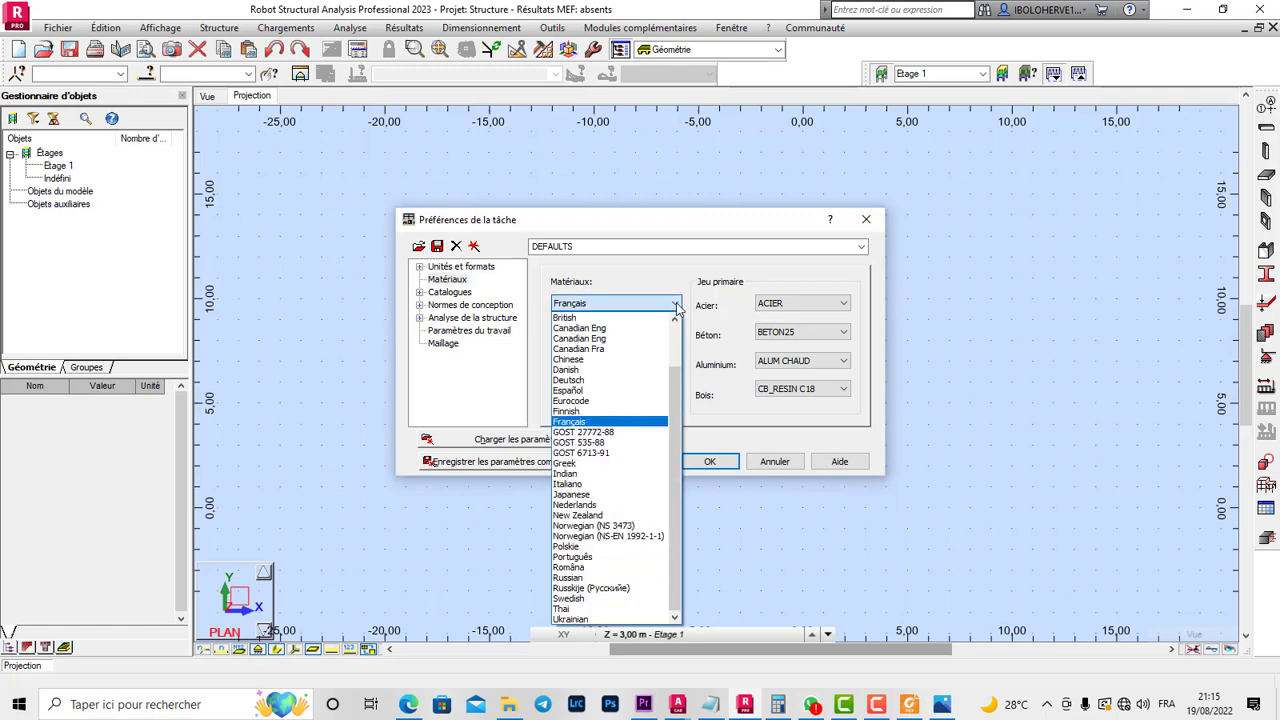
left_click(599, 402)
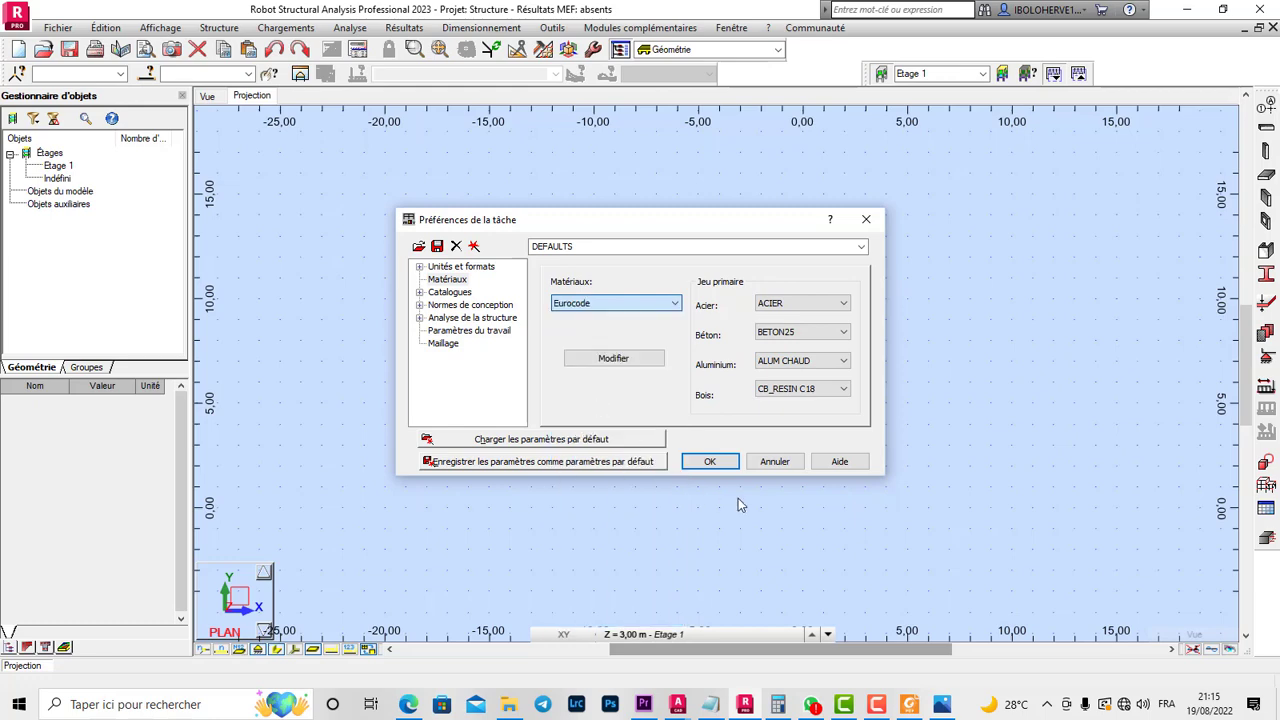
left_click(838, 335)
left_click(837, 338)
left_click(837, 338)
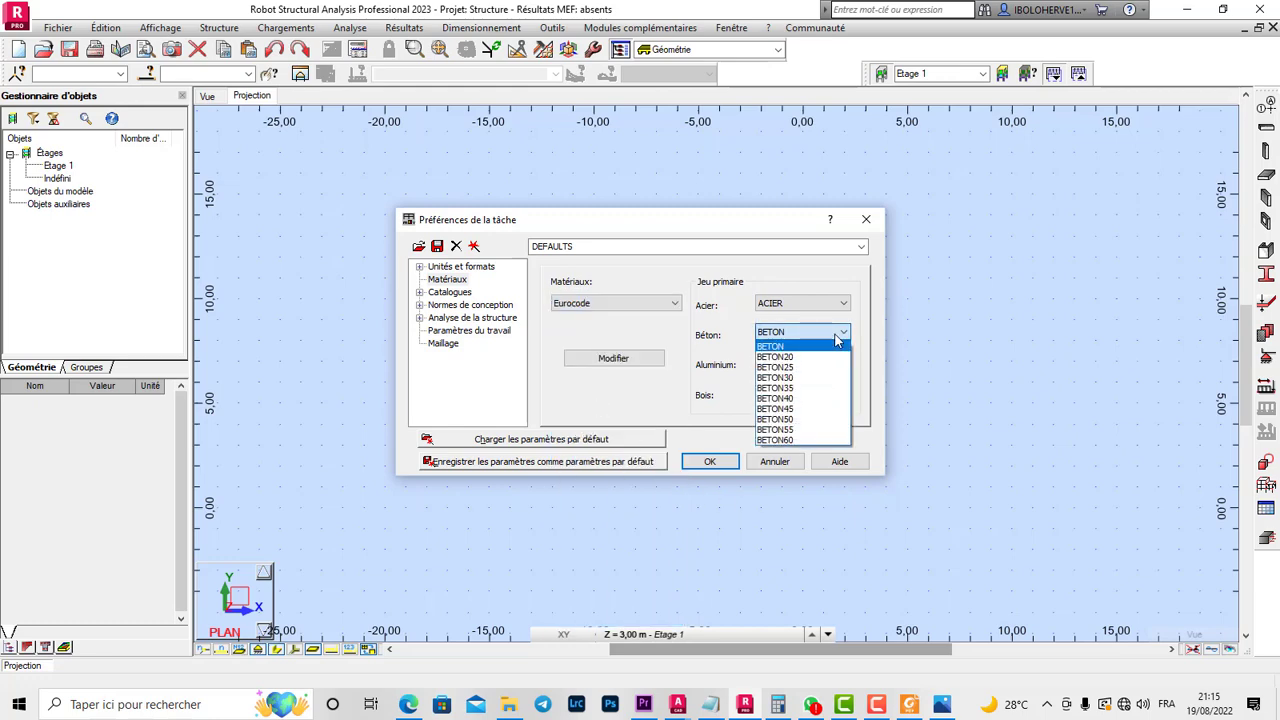
- Review the steel and concrete material definitions, displaying the properties of BETON25 and the available steel grades, and close the definitions
left_click(618, 361)
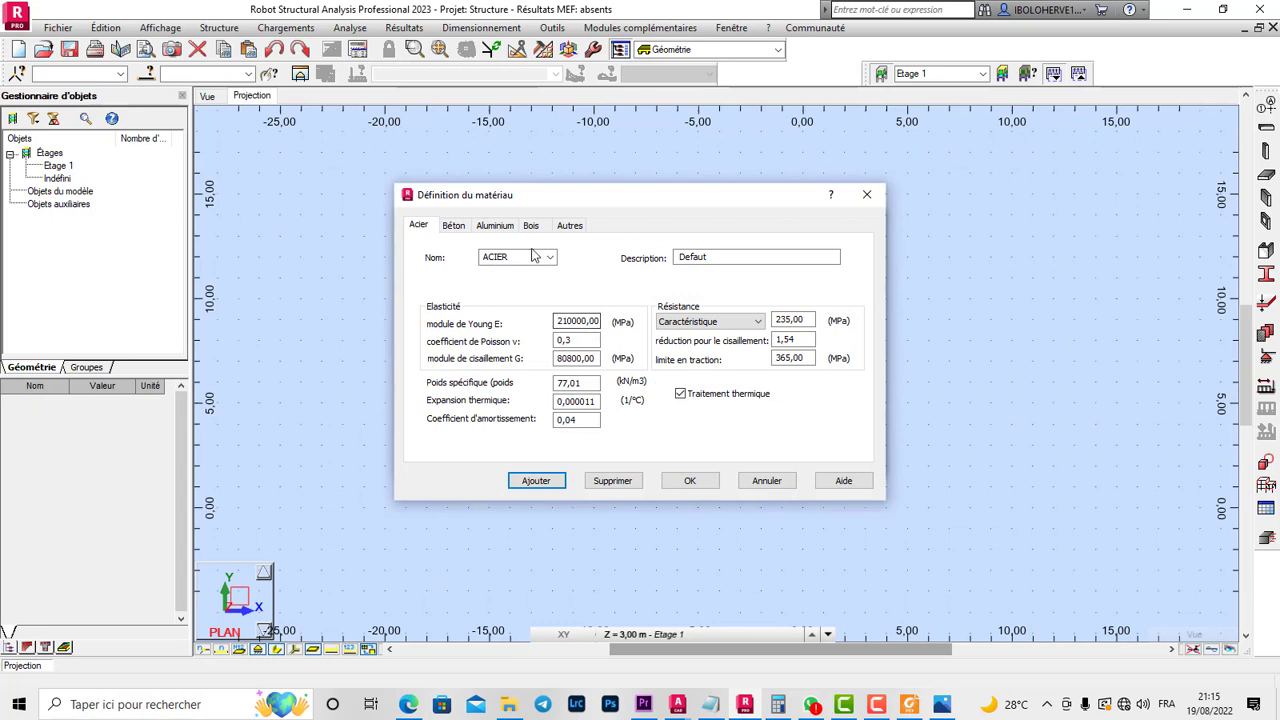
left_click(452, 226)
left_click(550, 258)
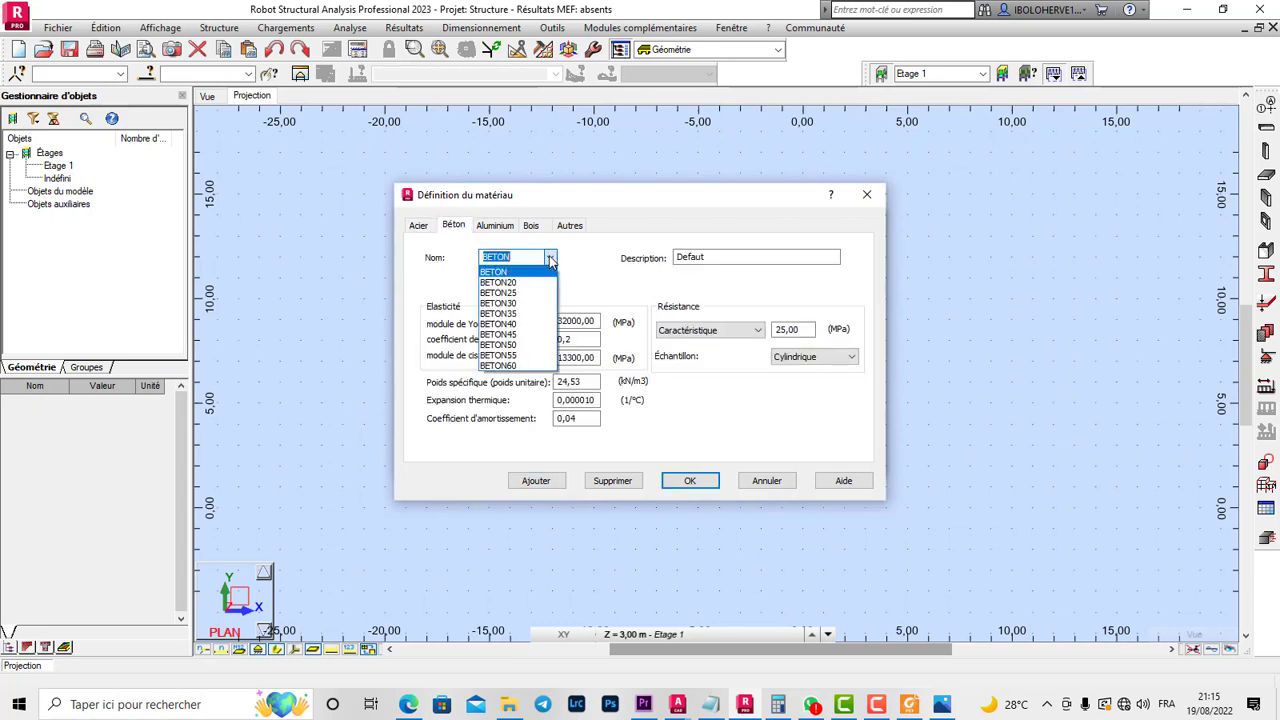
left_click(499, 292)
left_click(420, 227)
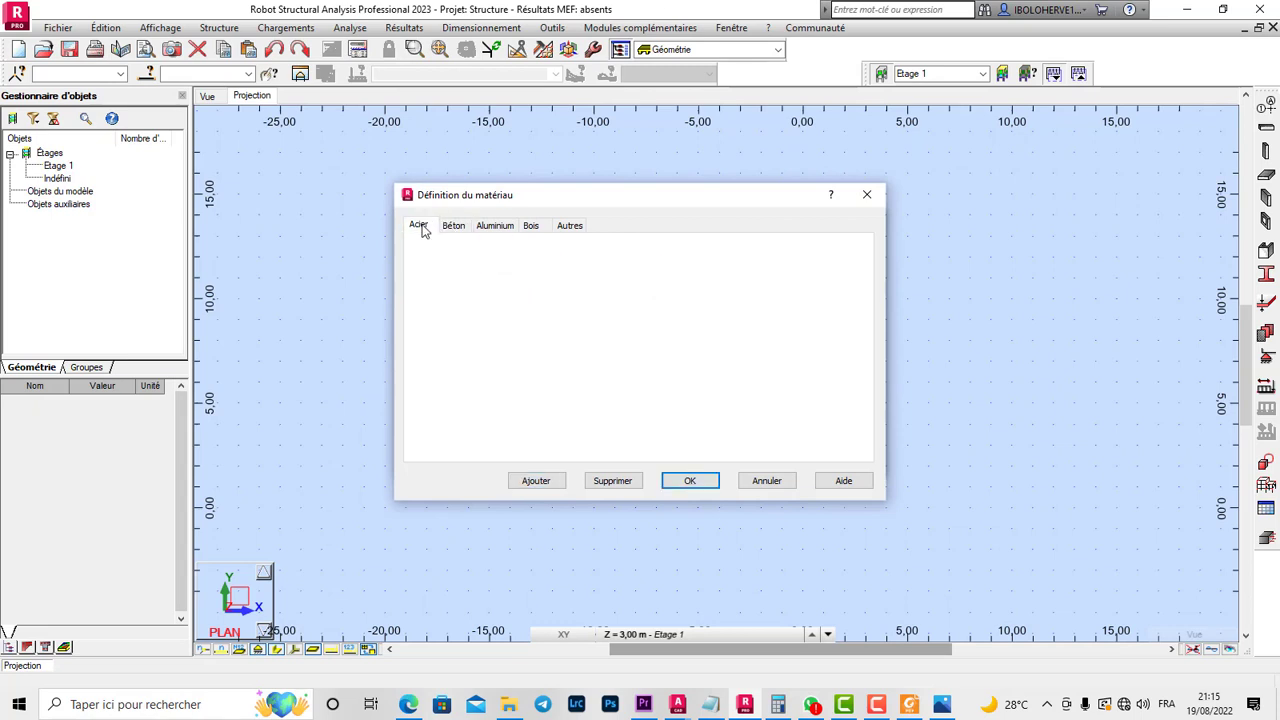
left_click(552, 260)
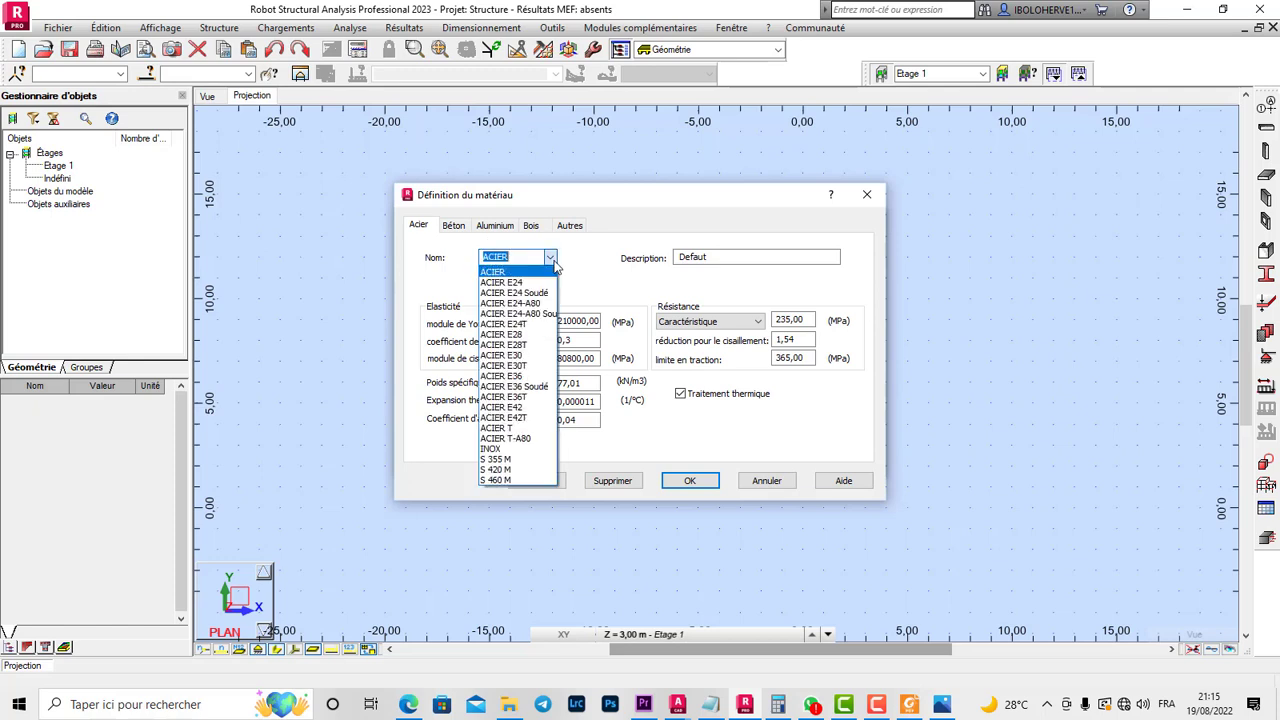
left_click(552, 260)
left_click(452, 226)
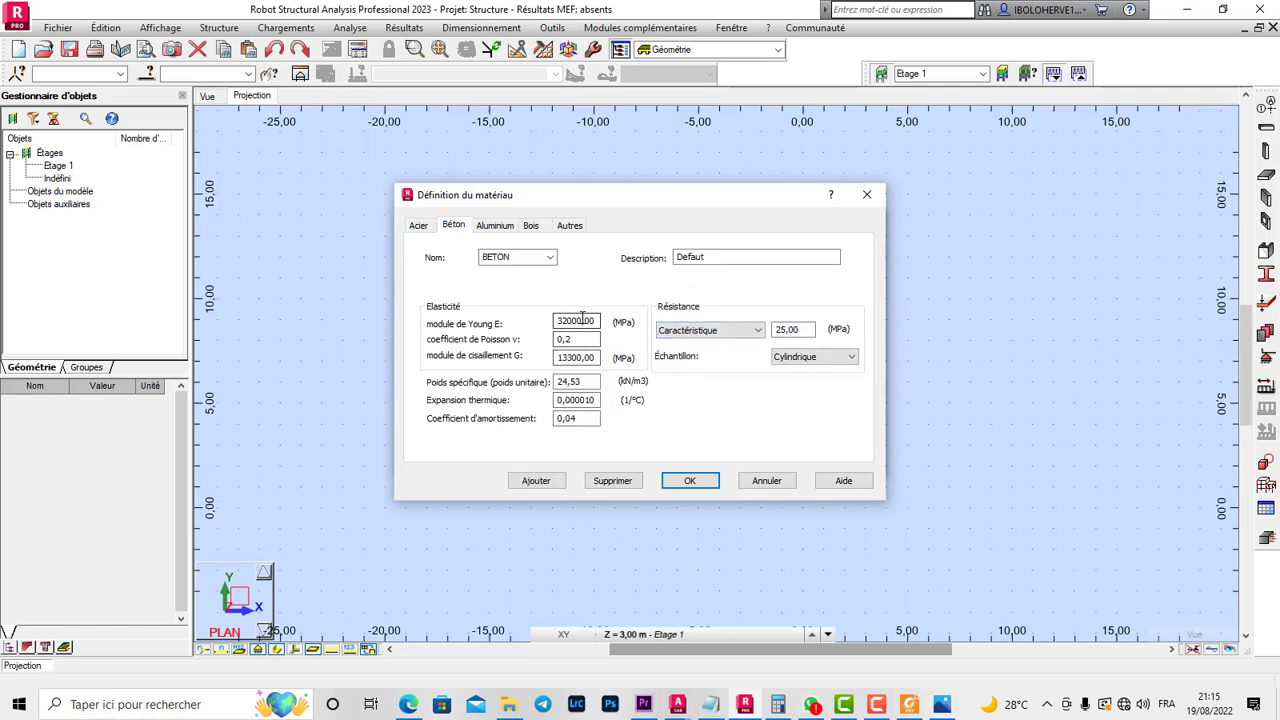
left_click(549, 258)
left_click(512, 297)
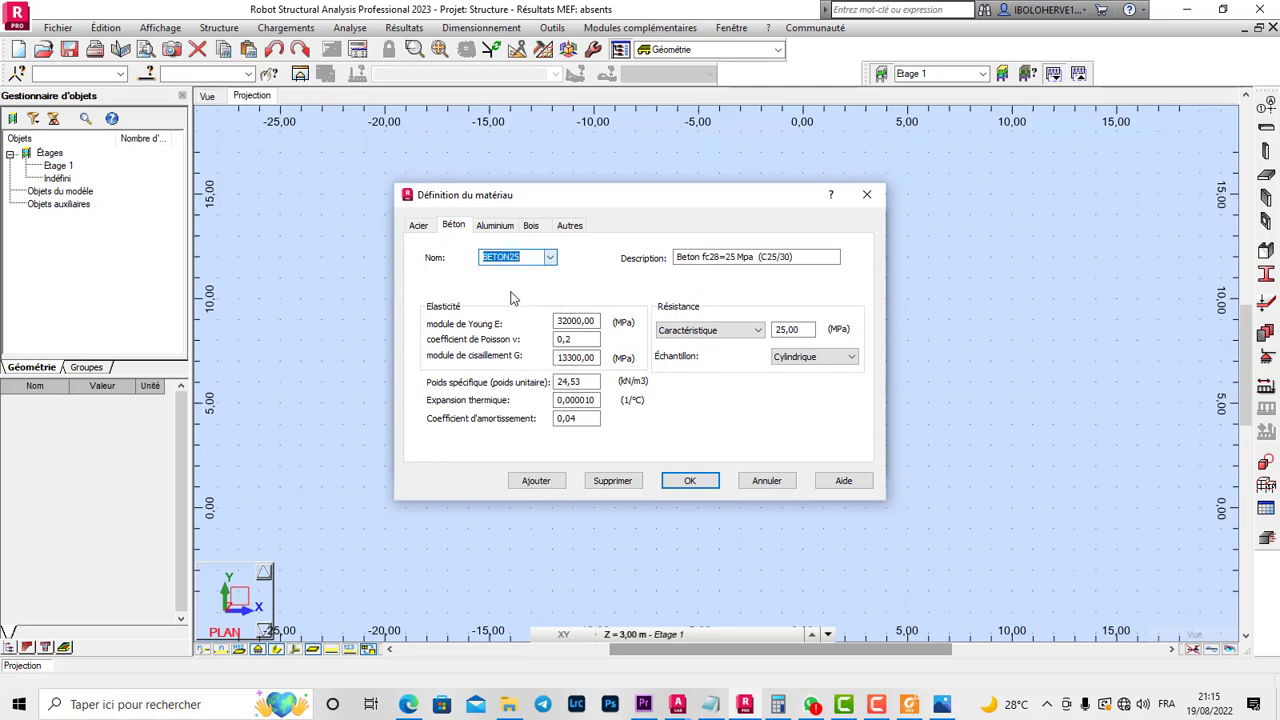
left_click(426, 230)
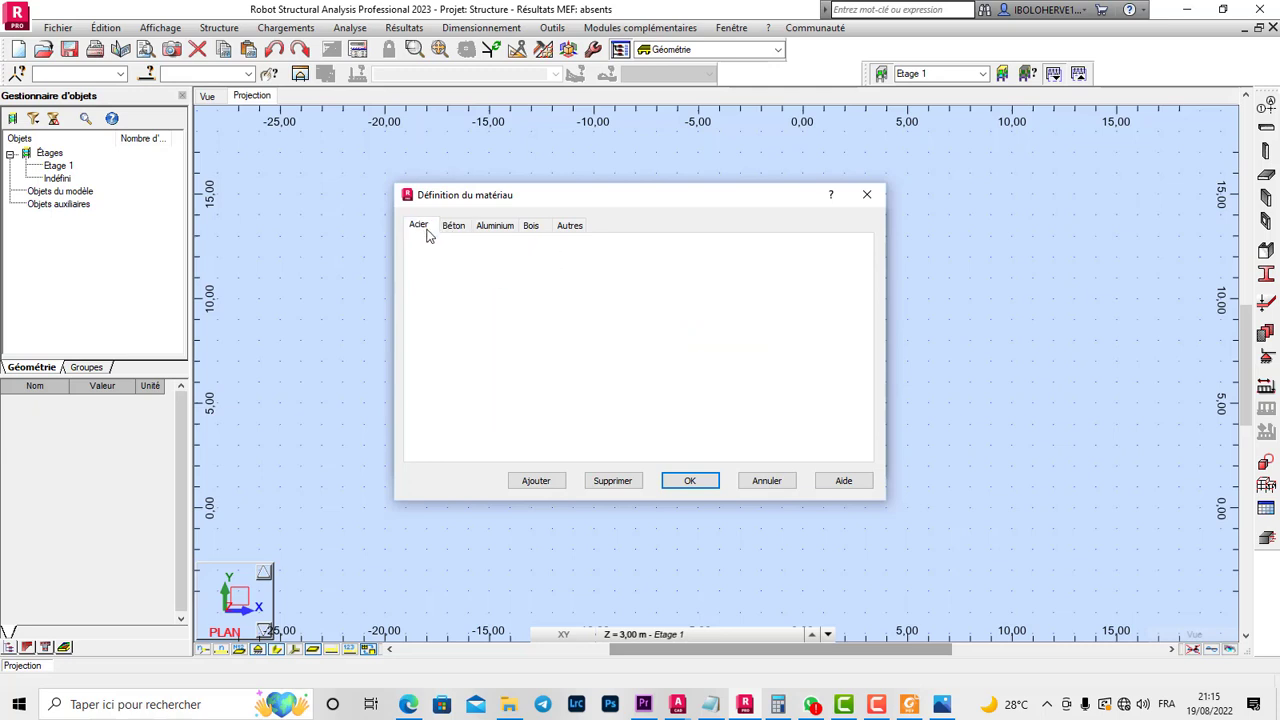
left_click(692, 481)
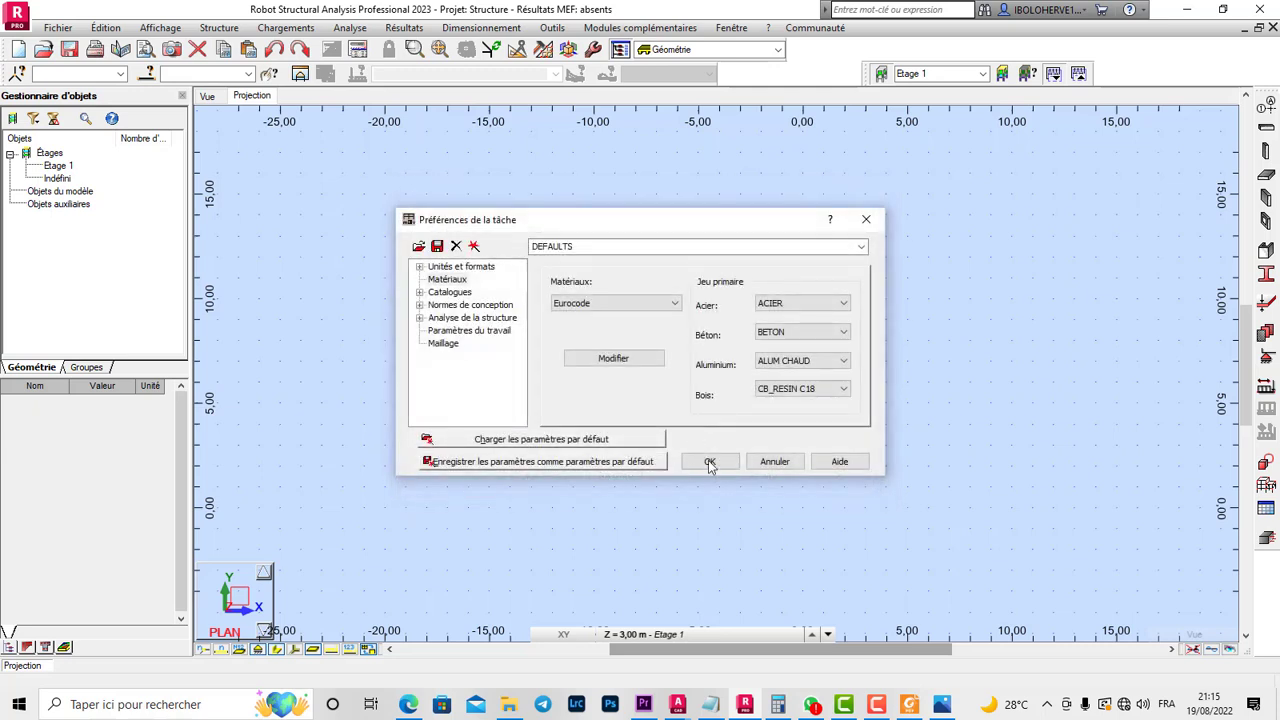
- Set the job's material set to Français, with BETON25 as the primary concrete
left_click(670, 302)
left_click(588, 424)
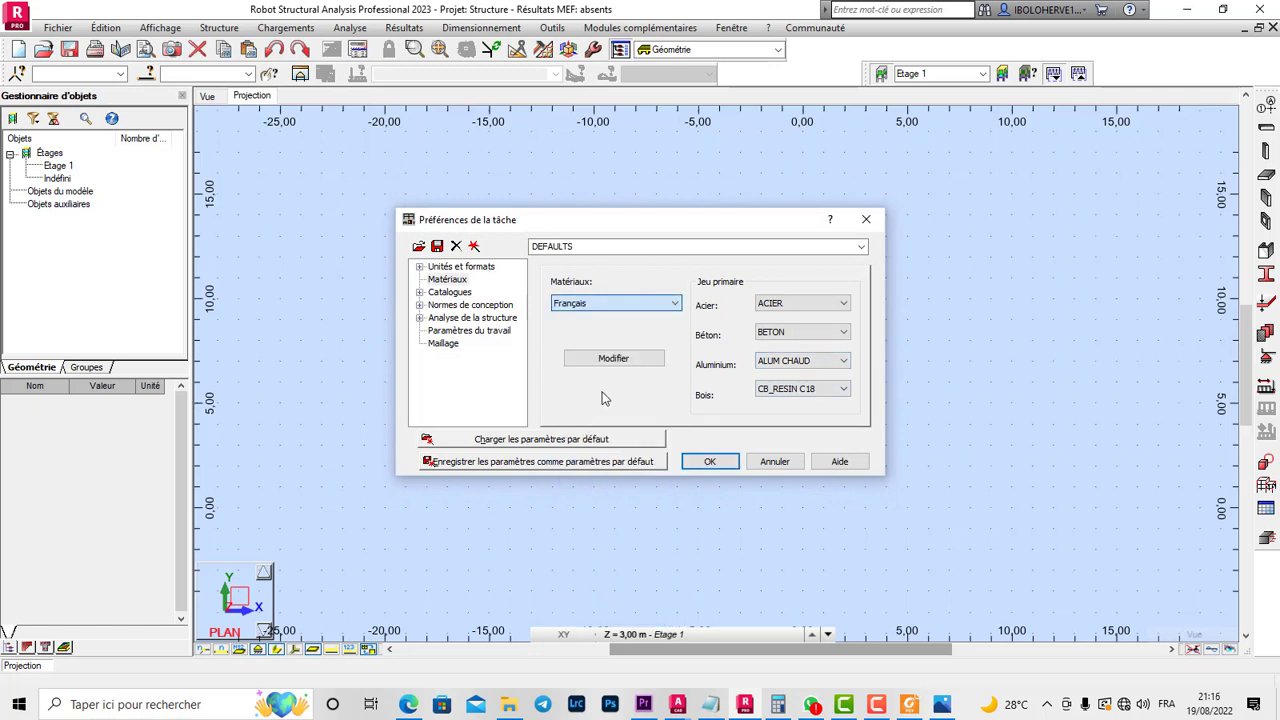
left_click(658, 305)
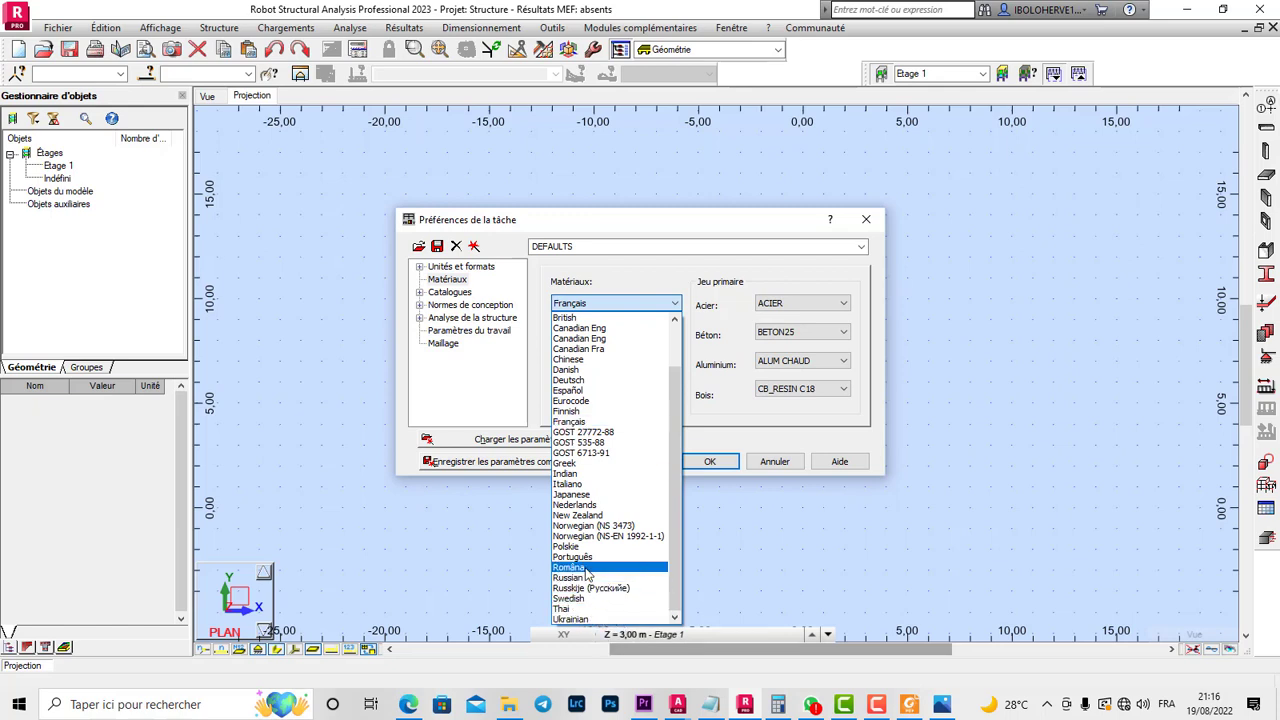
left_click(595, 421)
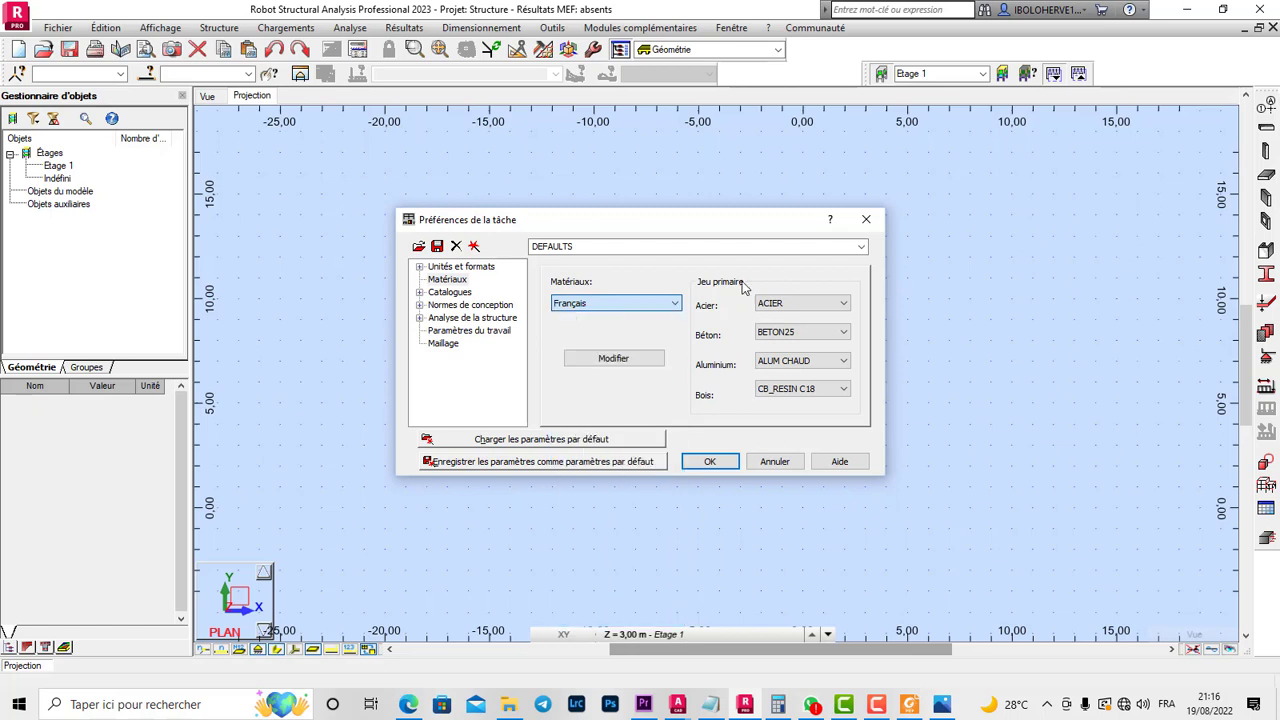
- Review the default section, load and soil catalogues in the job preferences, and expand the design codes (Normes de conception)
left_click(428, 292)
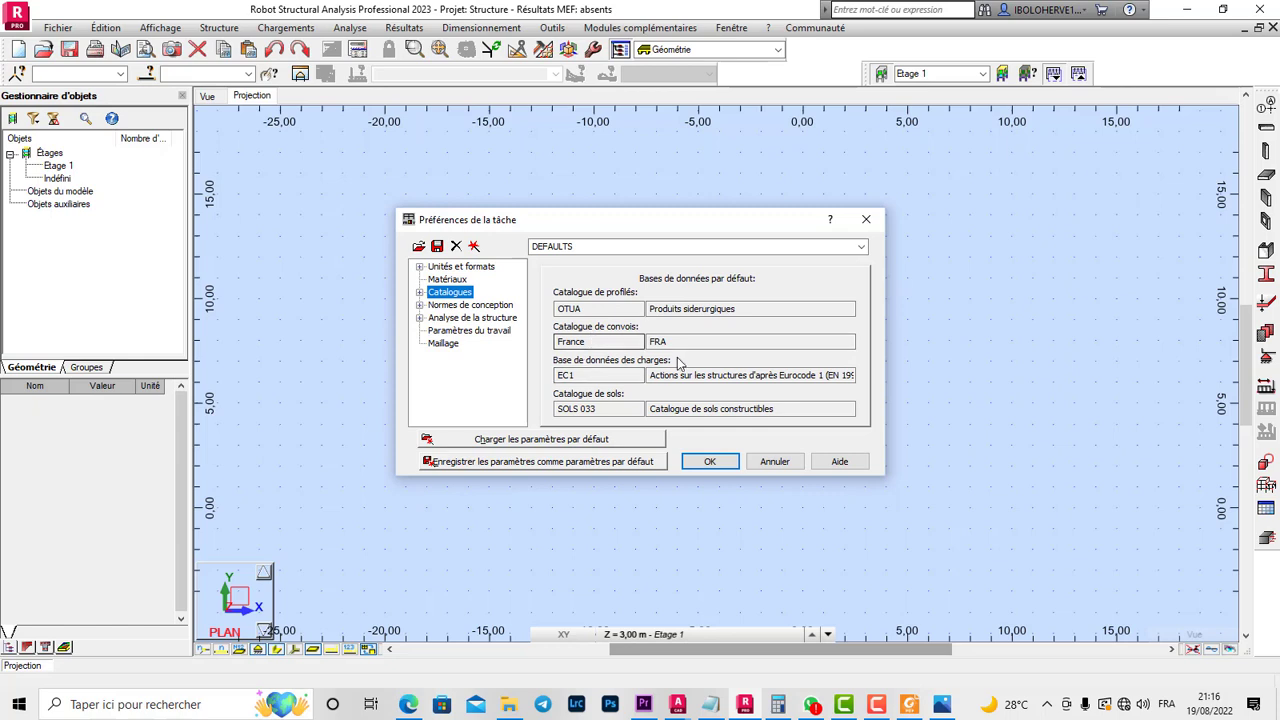
double_click(587, 375)
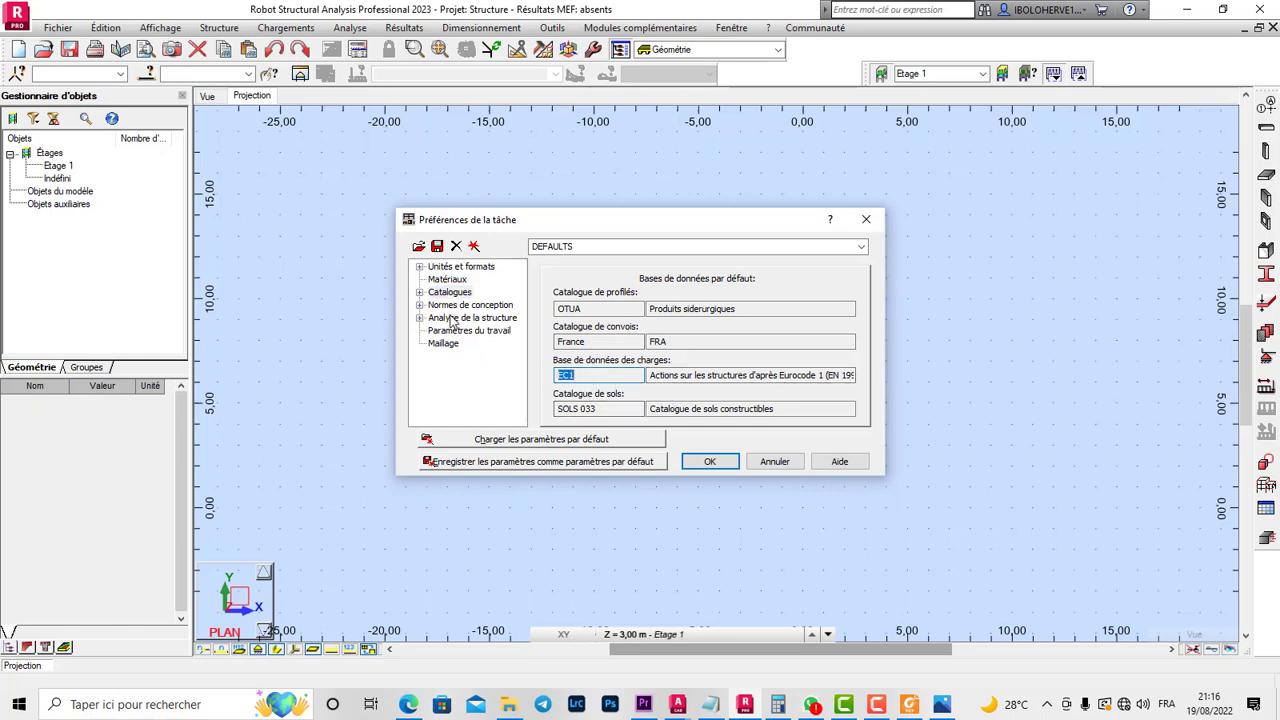
left_click(609, 410)
double_click(609, 410)
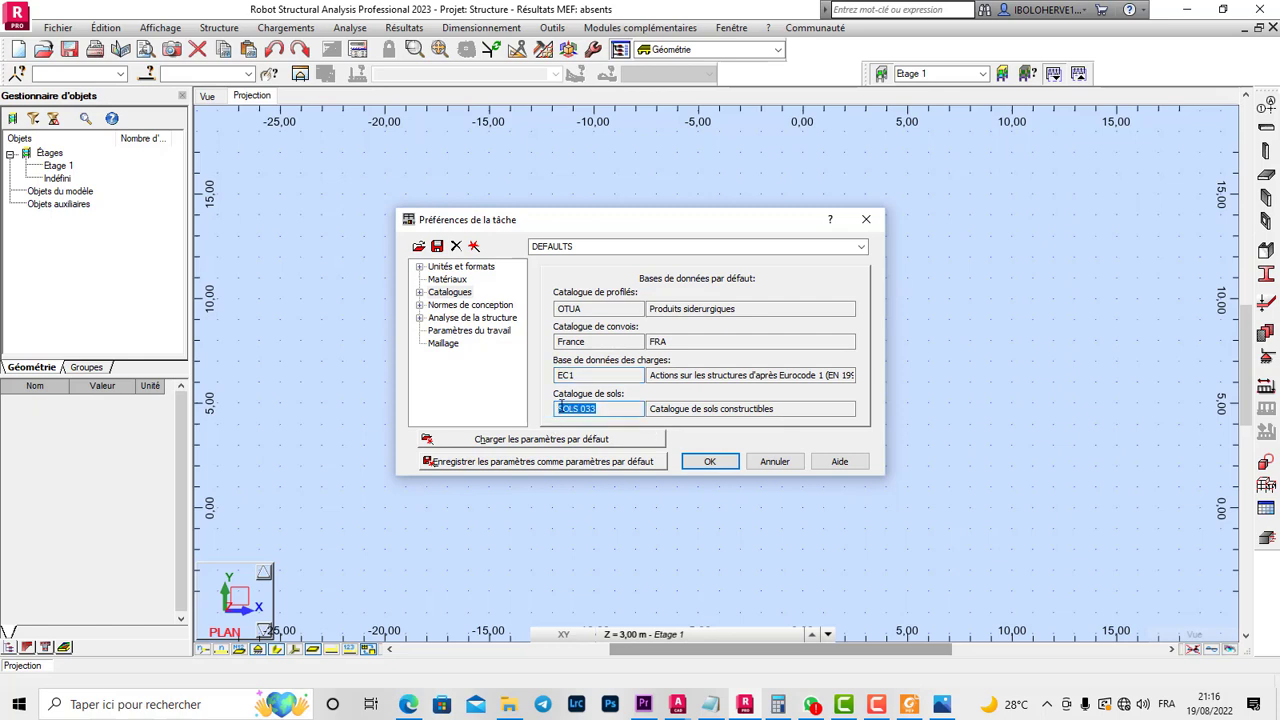
left_click(419, 305)
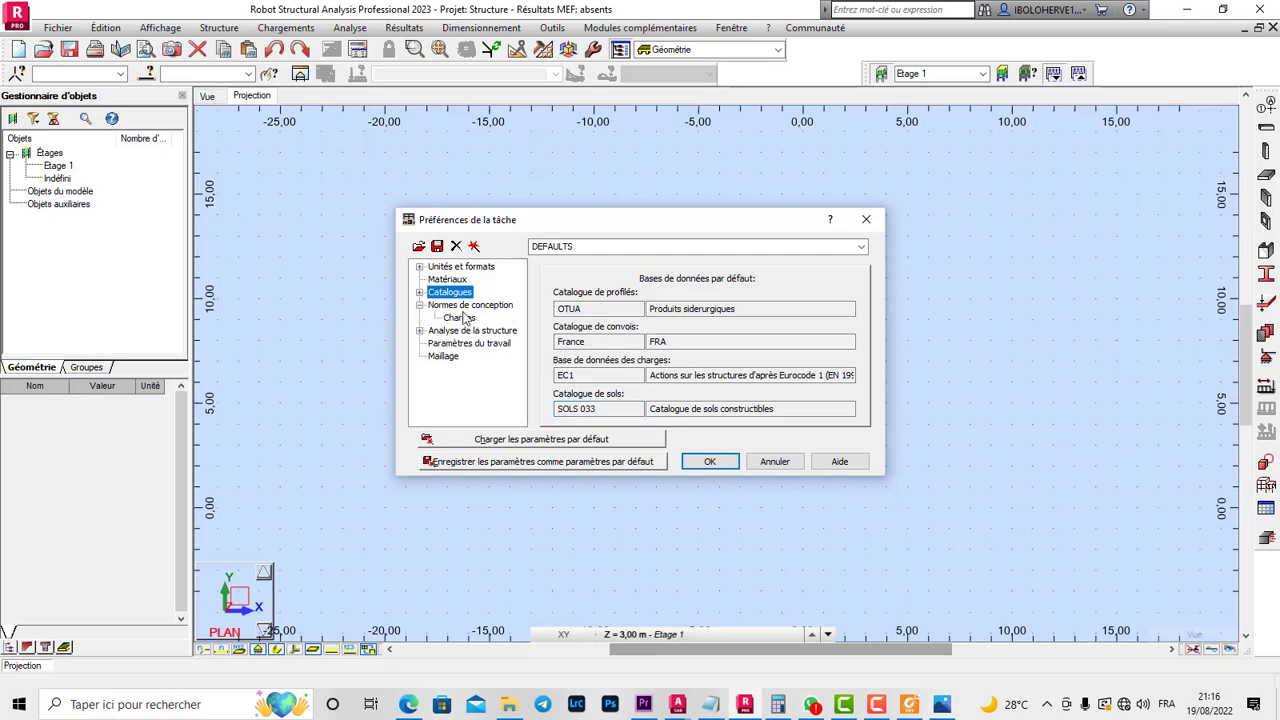
- Review the design codes of the job preferences and set the geotechnical code to DTU 13.12
left_click(467, 305)
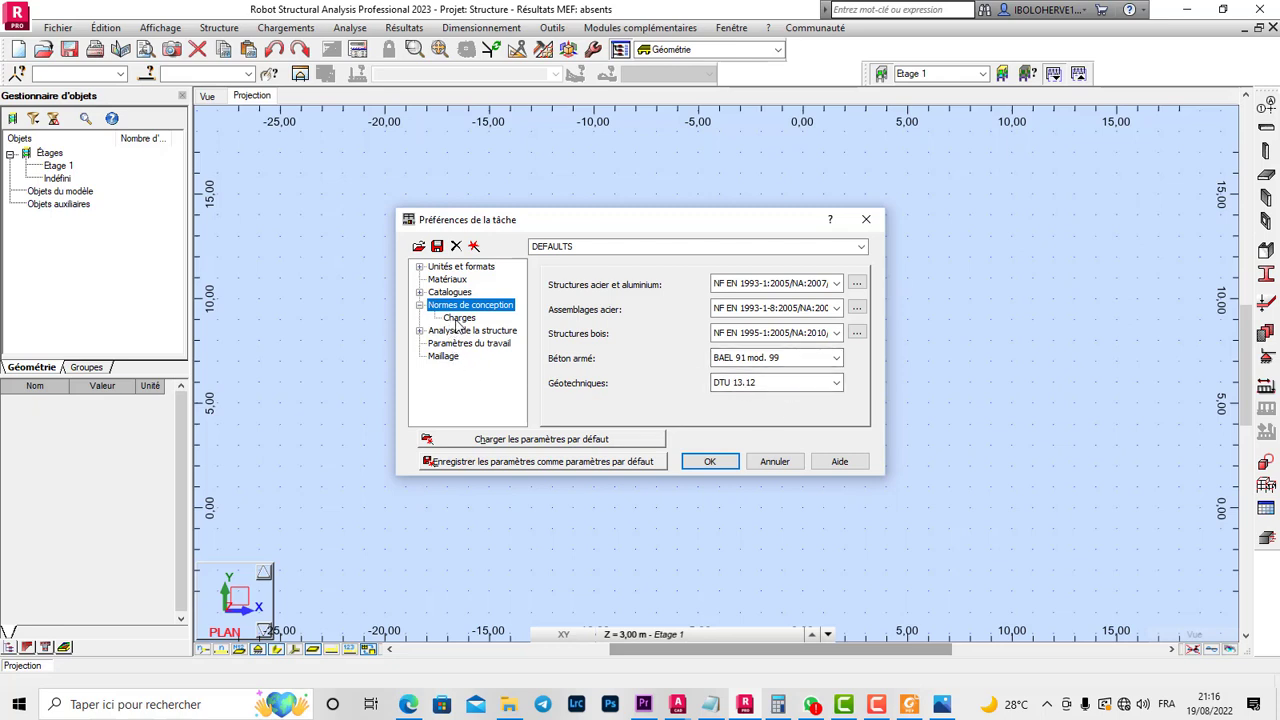
left_click(768, 384)
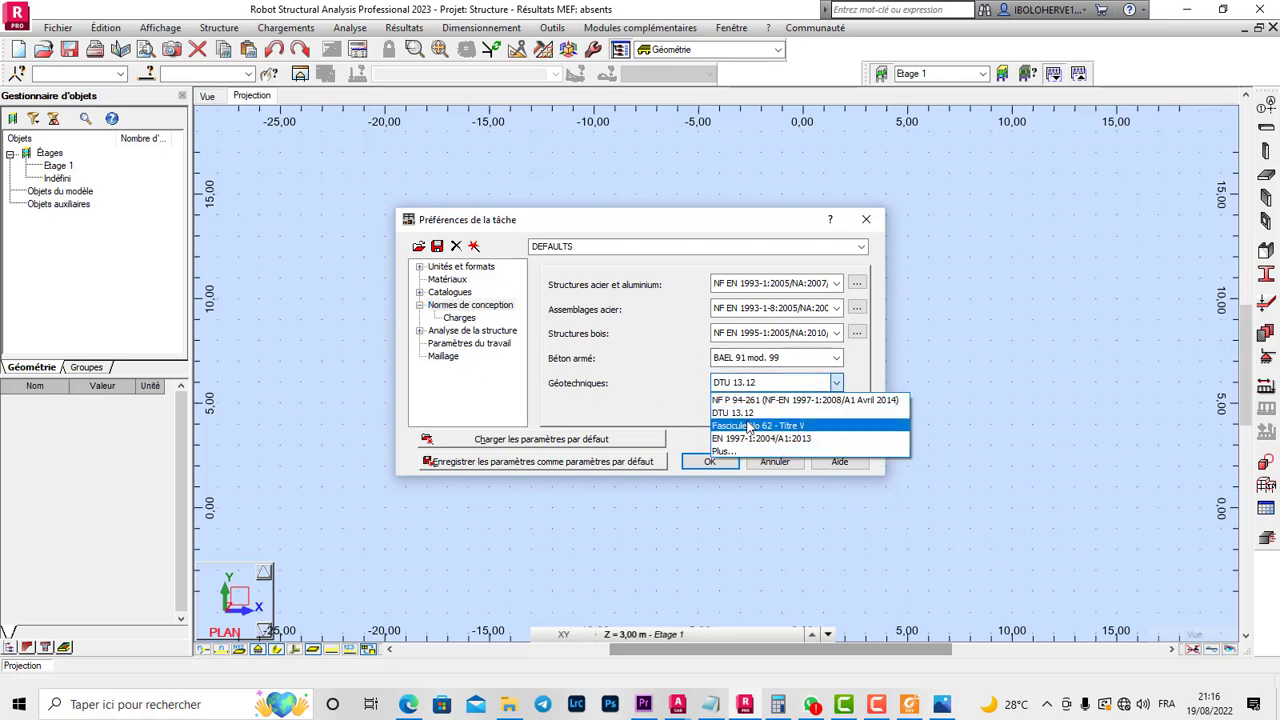
left_click(748, 413)
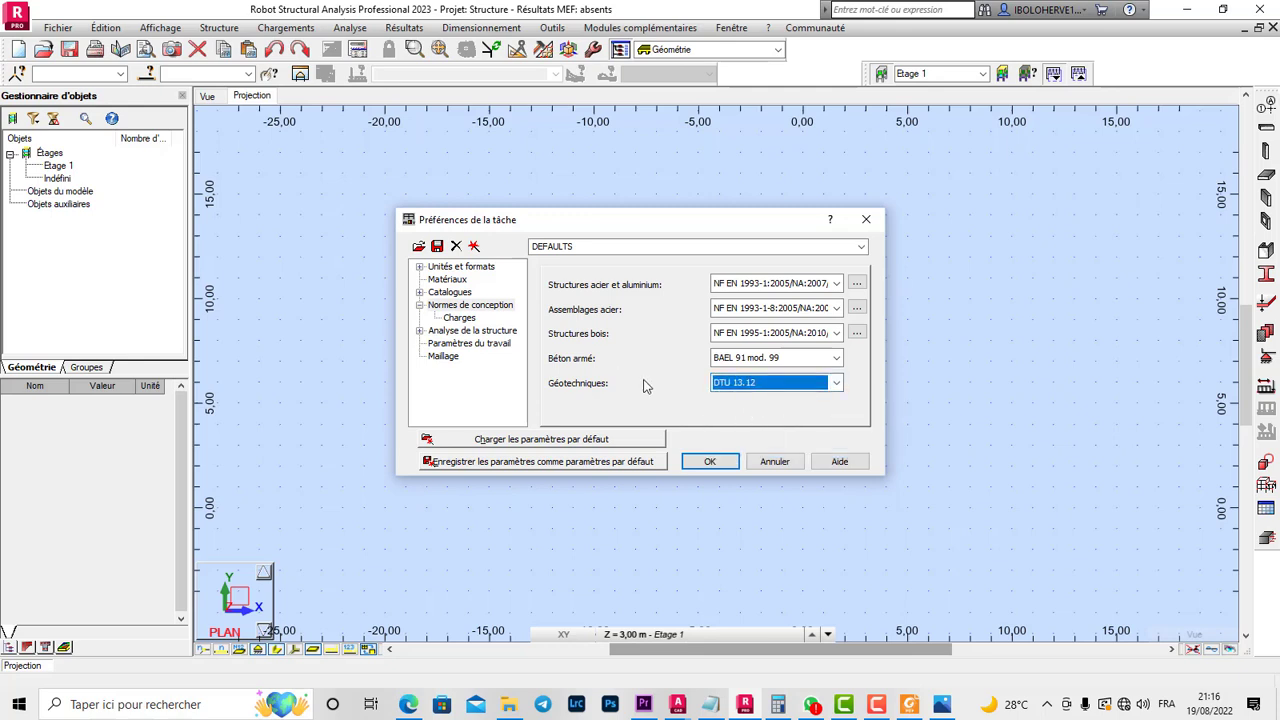
- Look through the load combination codes available for the weightings, locate BAEL PS92, and leave the code list without applying changes
left_click(463, 318)
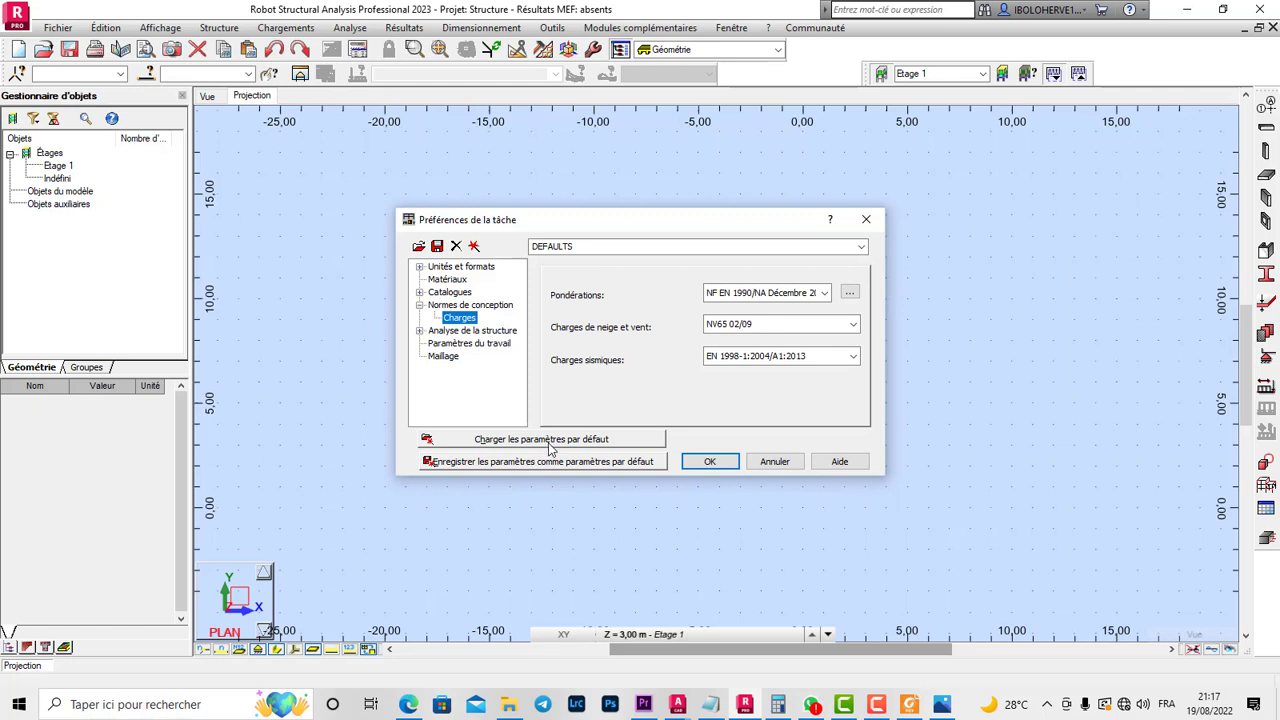
left_click(823, 292)
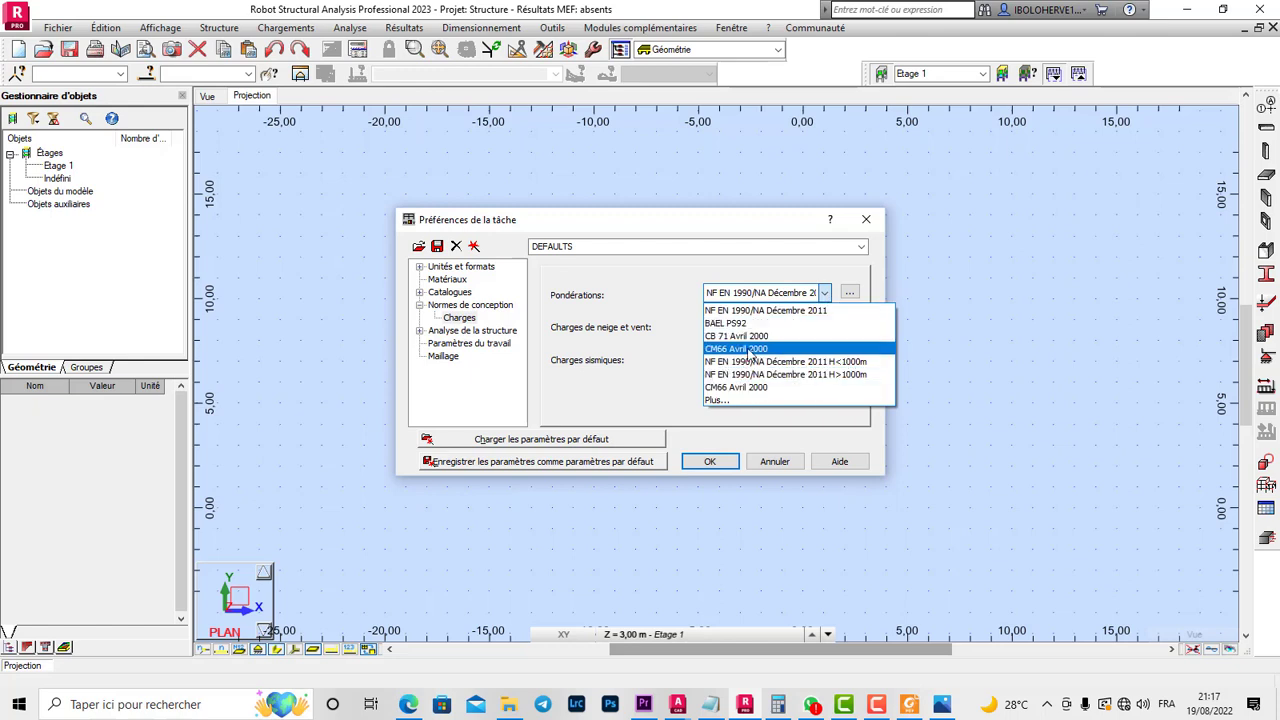
left_click(716, 400)
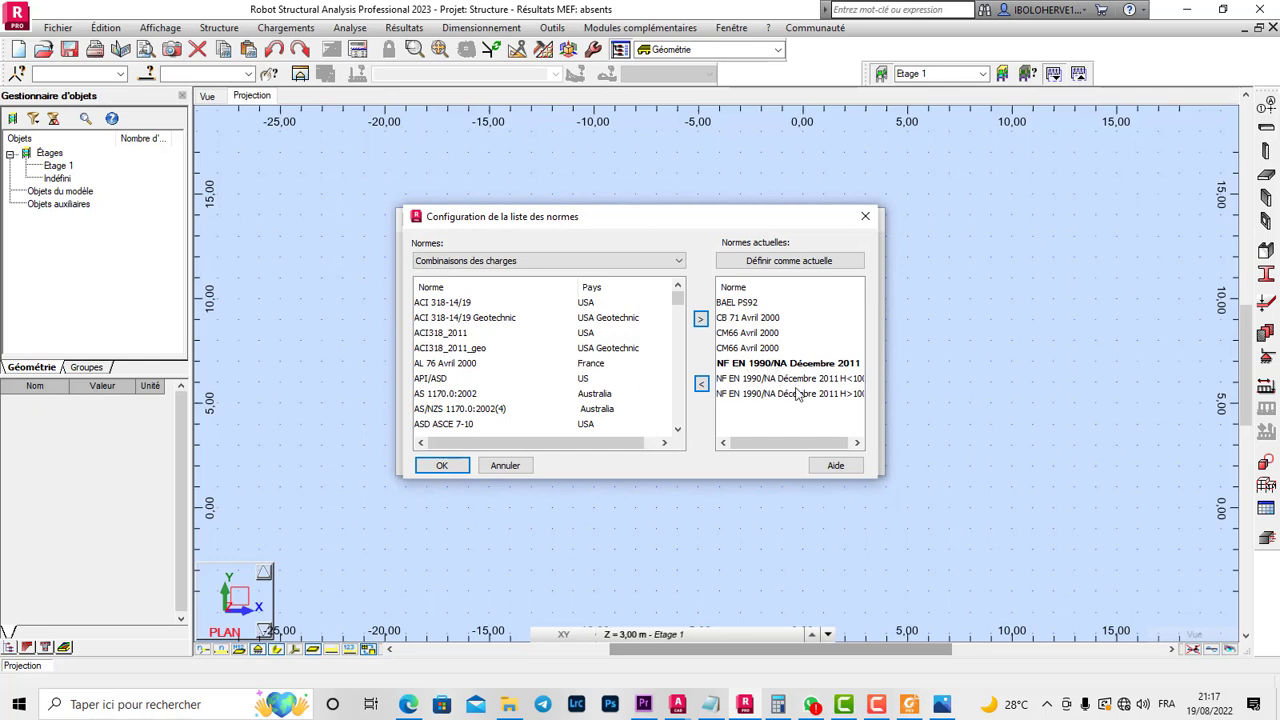
left_click(751, 304)
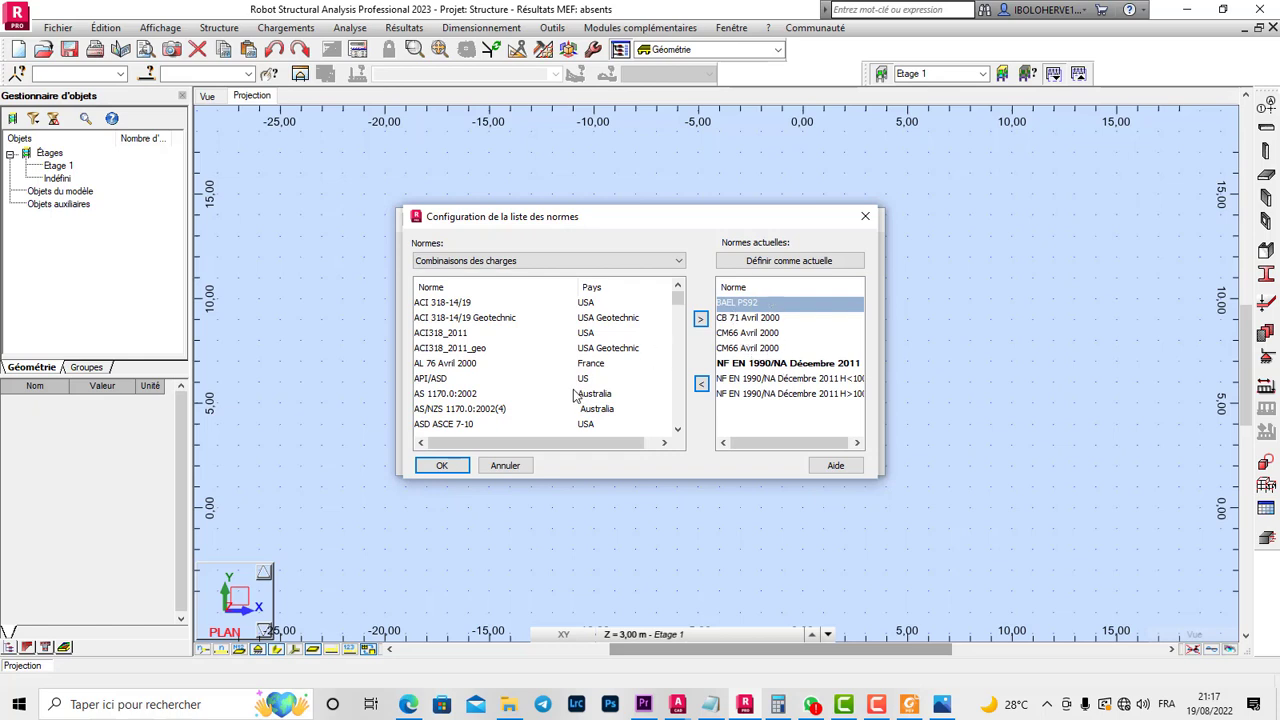
scroll(670, 370, "down", 2)
scroll(675, 325, "down", 1)
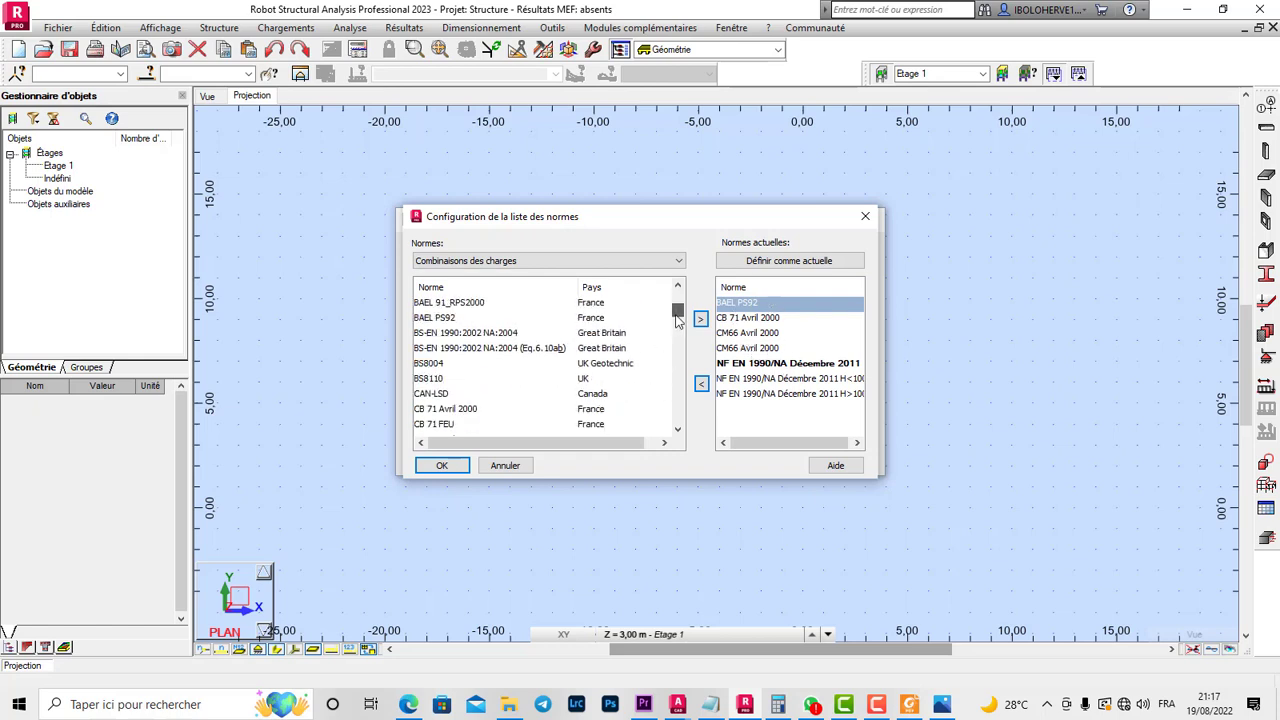
scroll(443, 340, "up", 1)
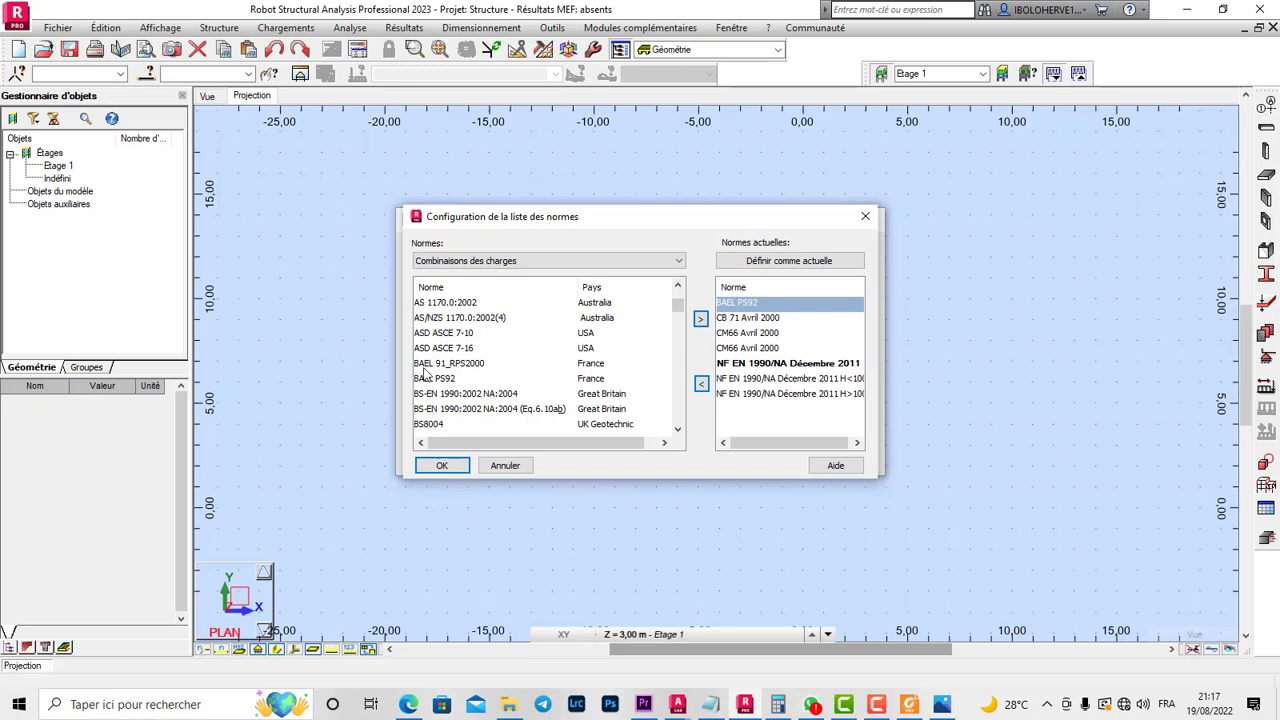
left_click(445, 380)
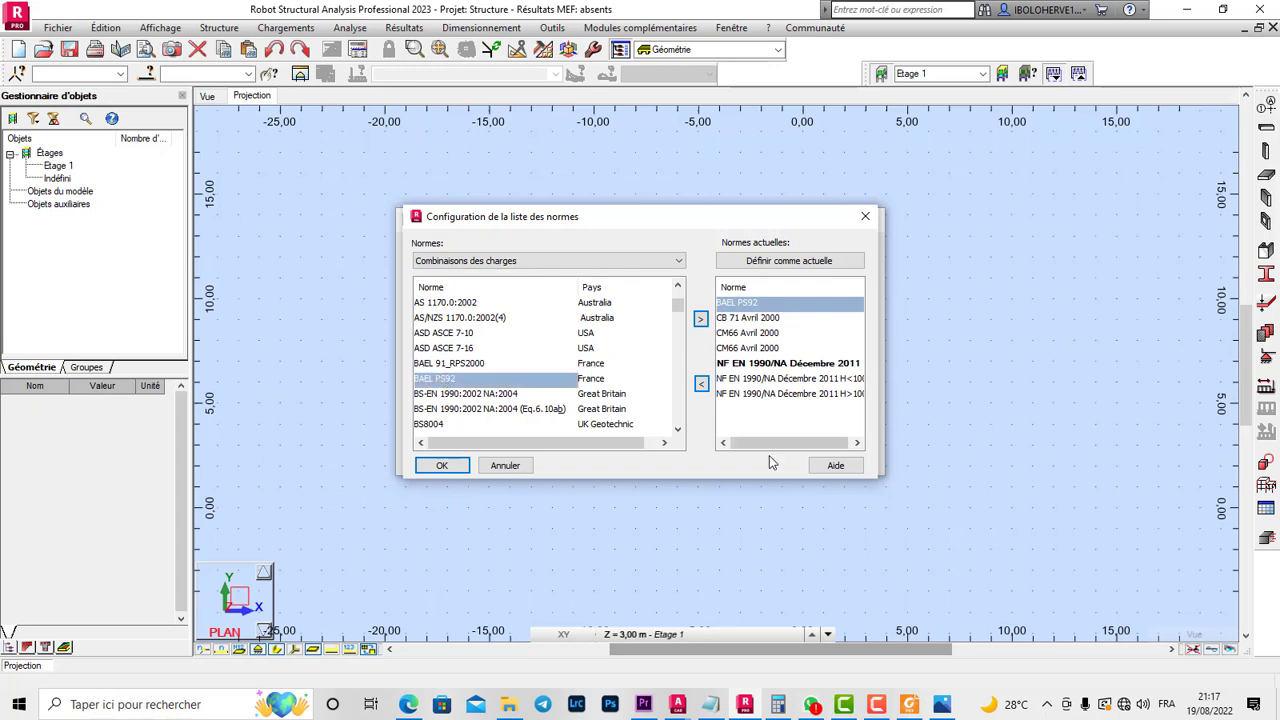
left_click(505, 465)
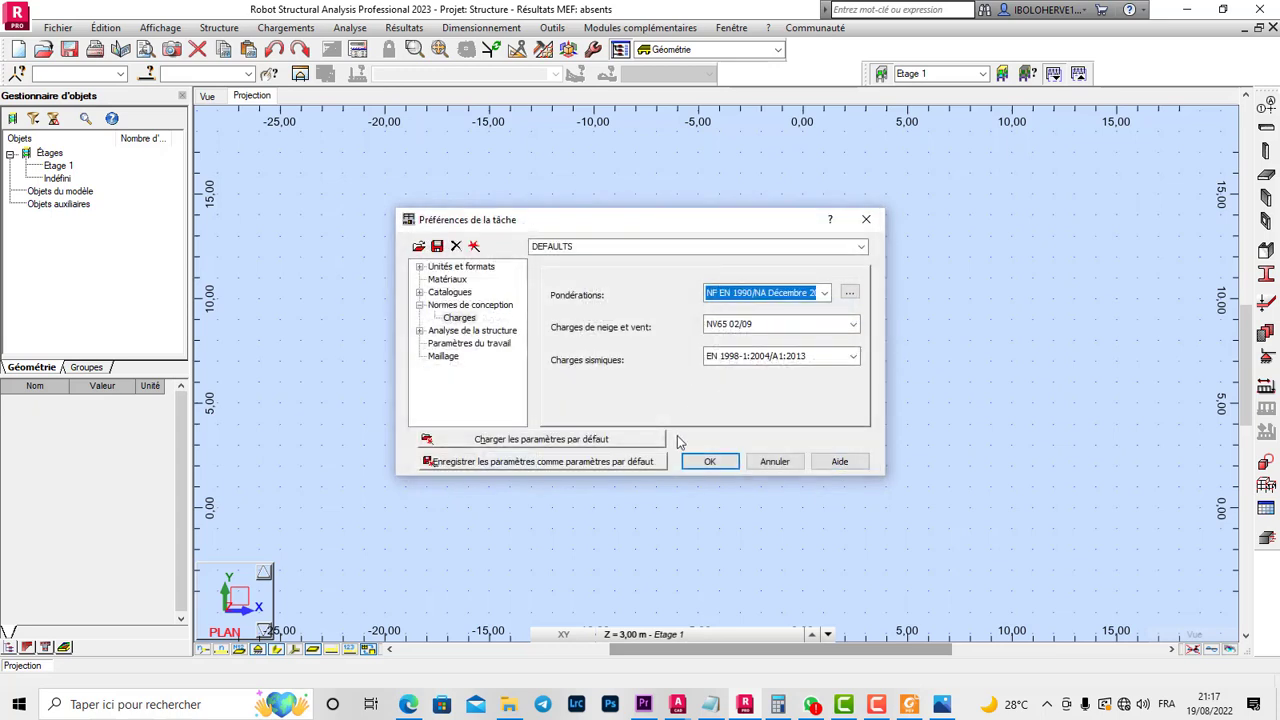
- Set the snow and wind load code to NV65 02/09 and let the weighting regulation adjust automatically
left_click(765, 329)
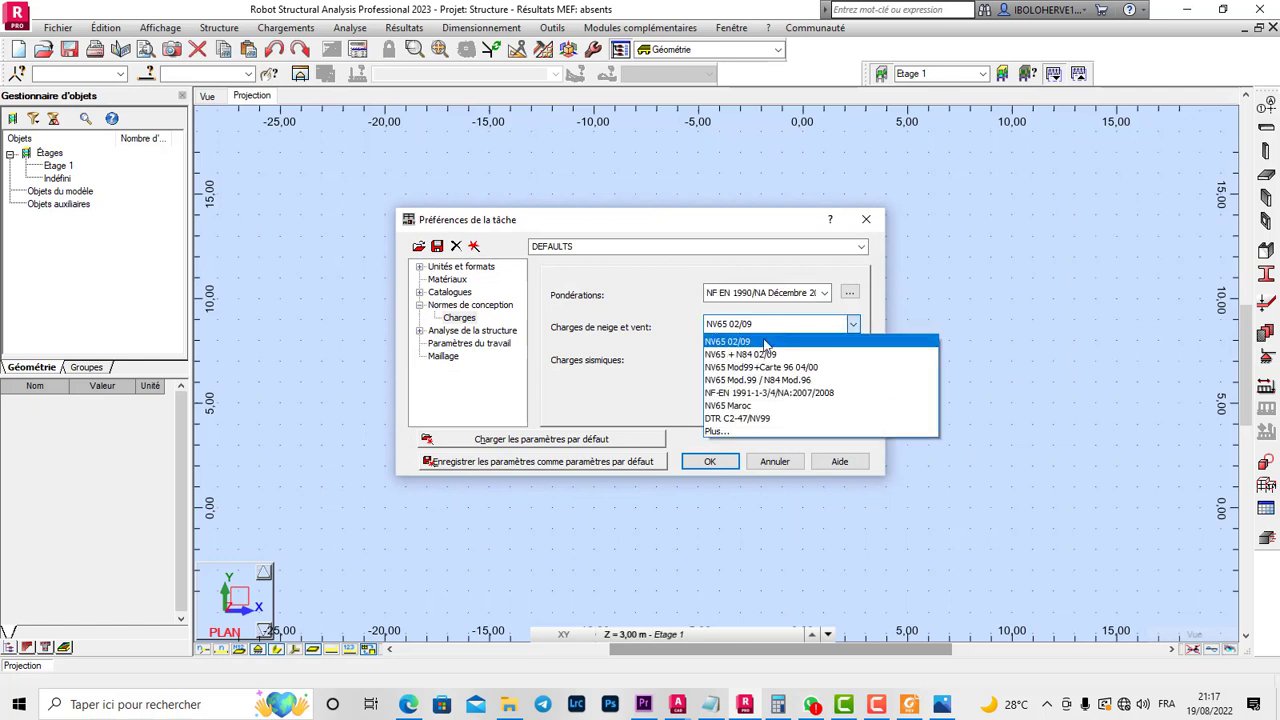
left_click(755, 344)
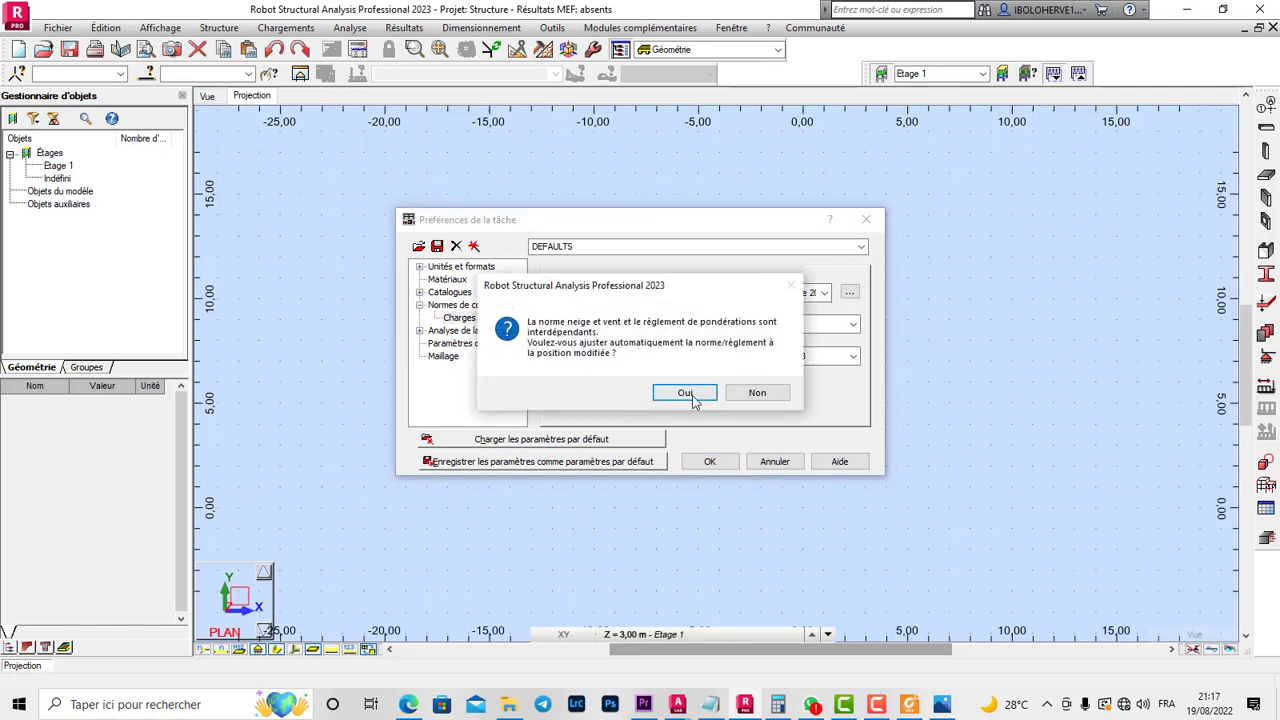
left_click(685, 393)
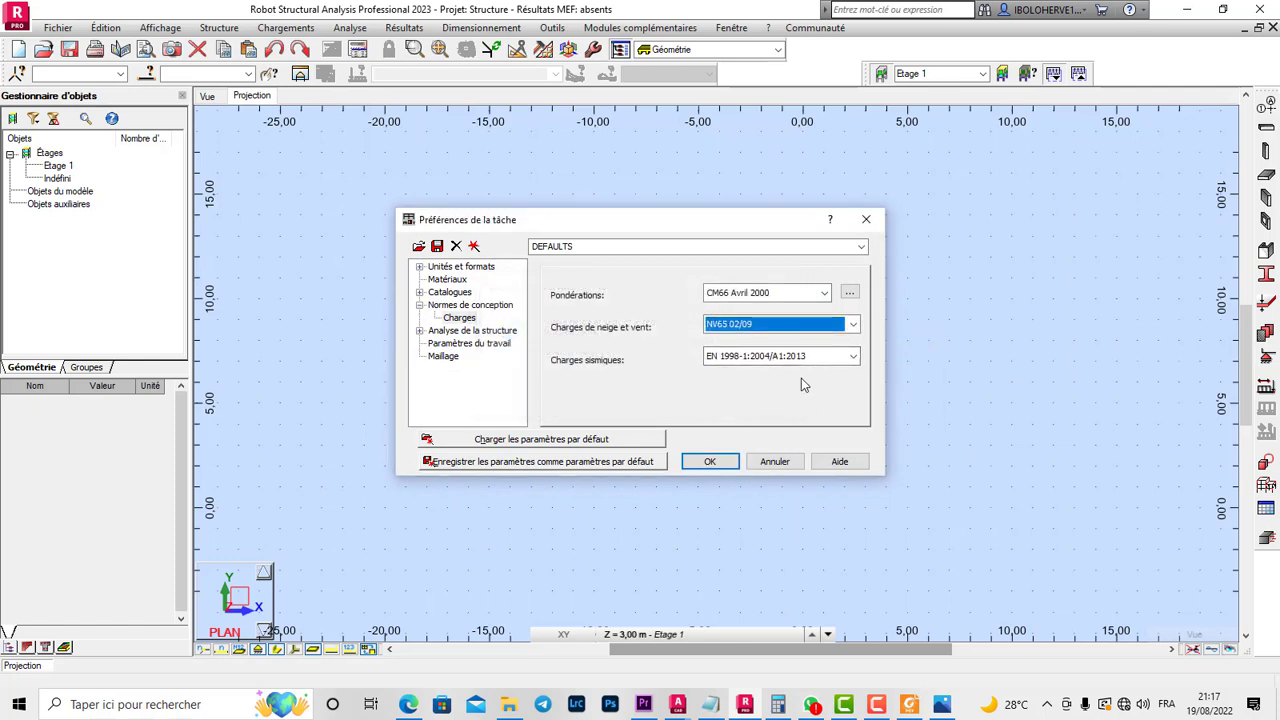
- View the work parameters and meshing preferences, then save all job preferences as the defaults and apply them
left_click(460, 344)
left_click(443, 357)
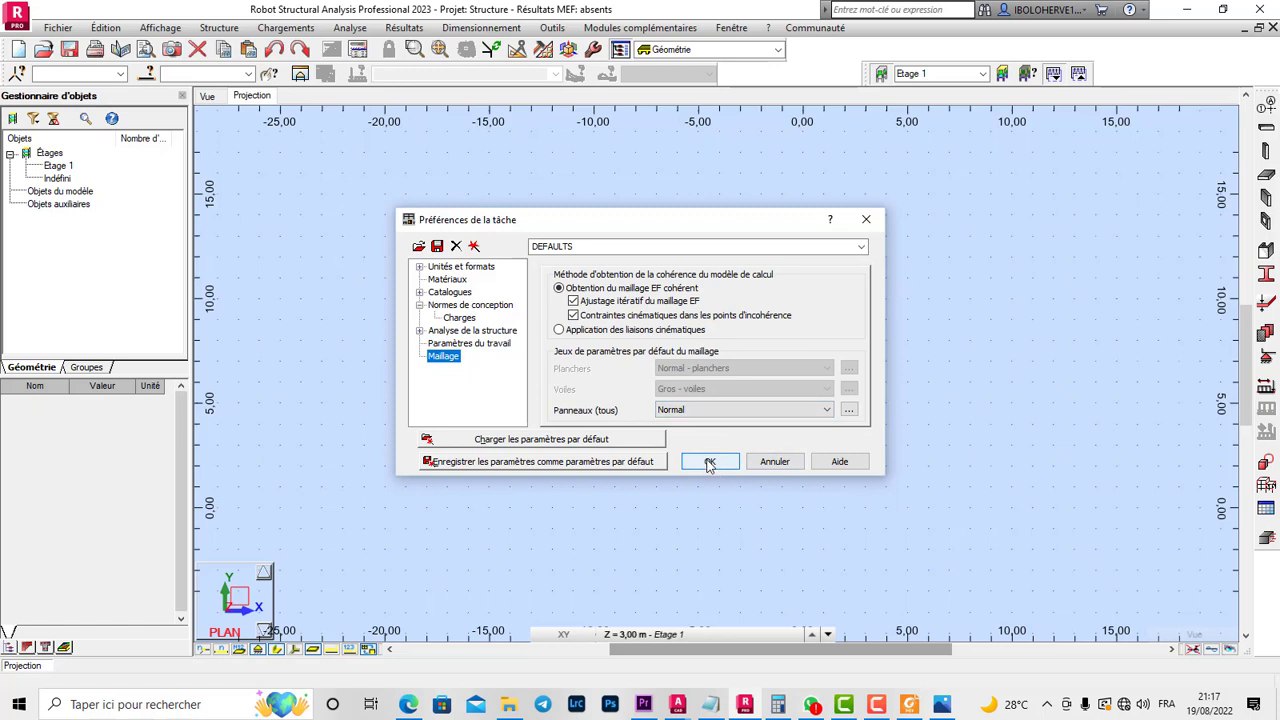
left_click(460, 462)
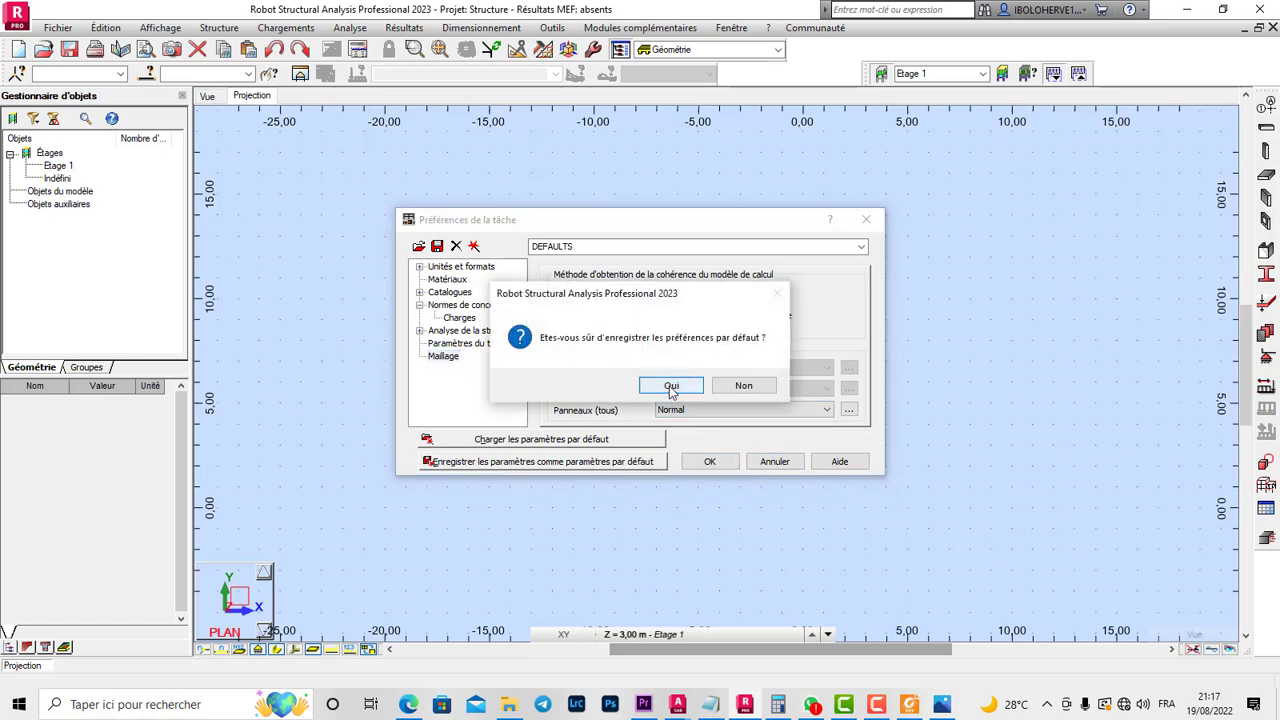
left_click(672, 387)
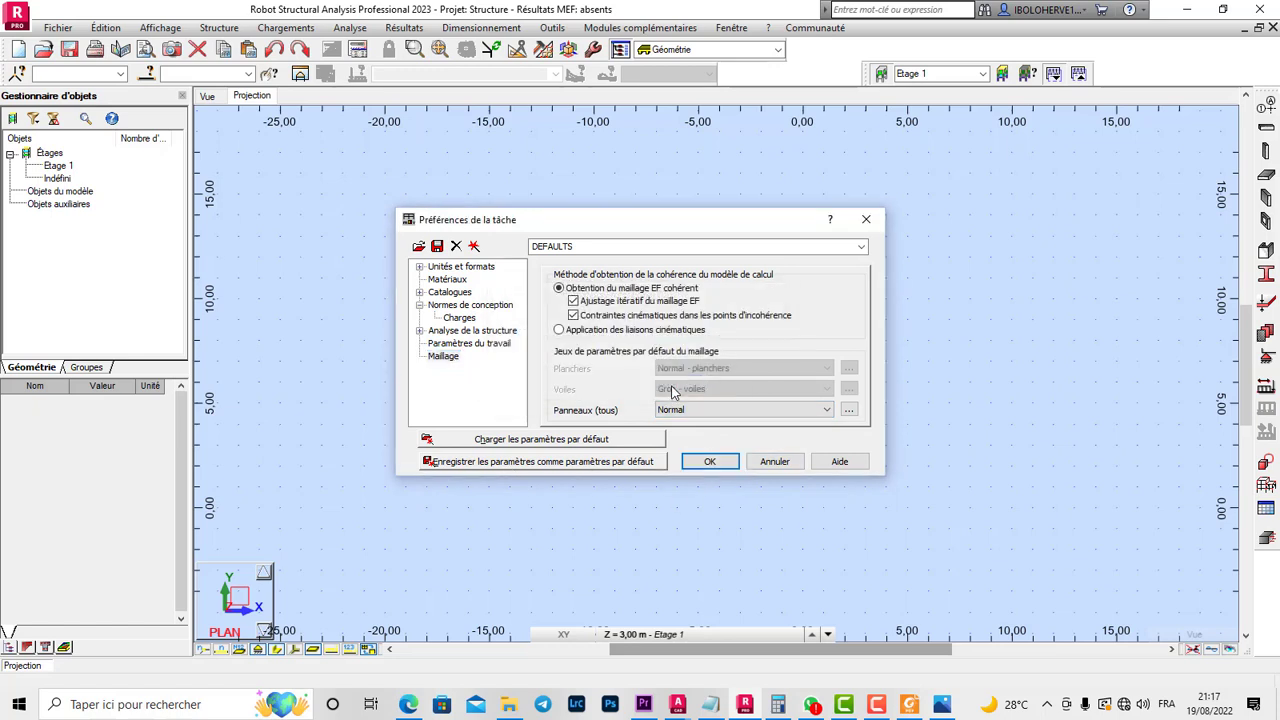
left_click(729, 466)
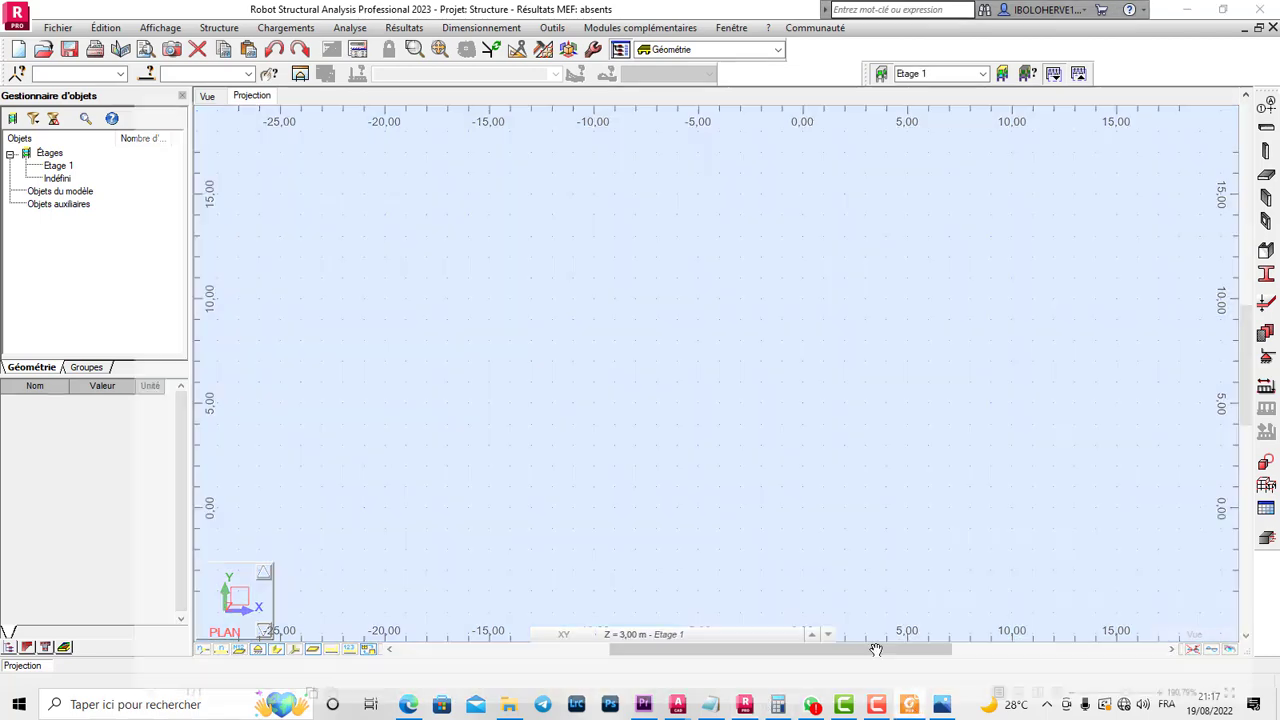
- Switch to Foxit PDF Reader and read the training outline from software configuration through the modelling stage, then put the document away
scroll(350, 388, "down", 1)
scroll(218, 373, "down", 1)
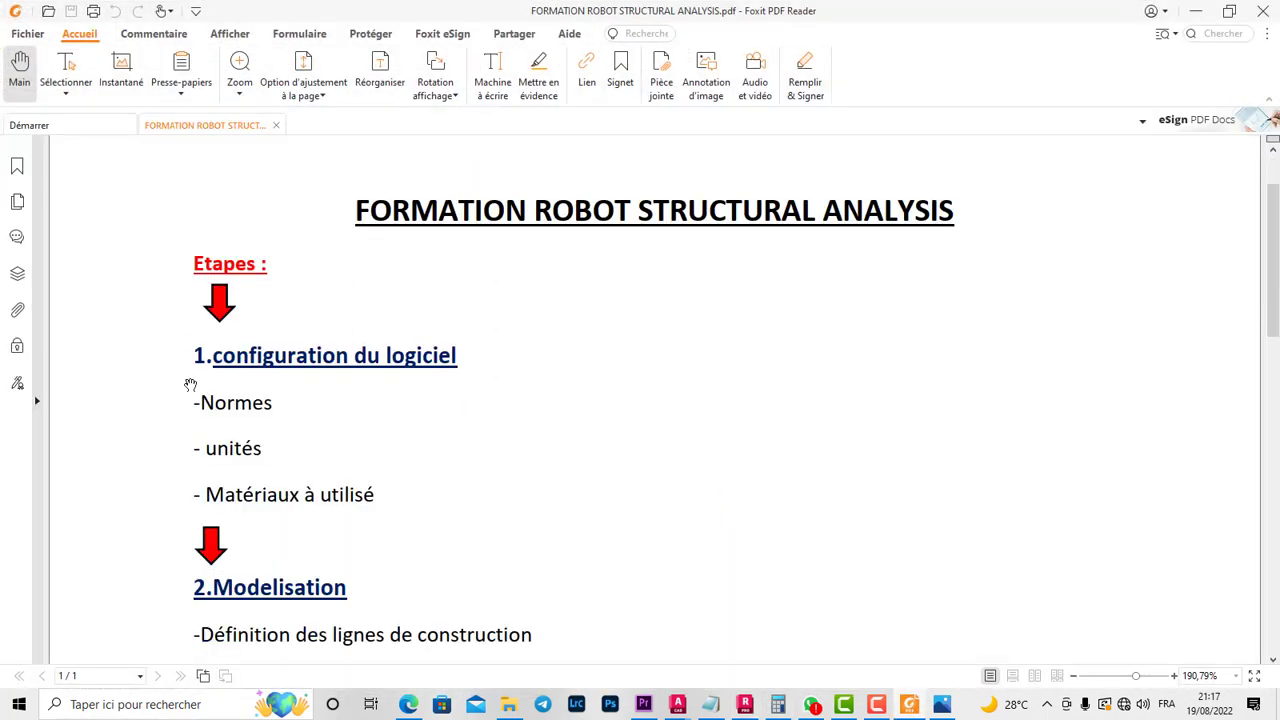
scroll(377, 474, "down", 2)
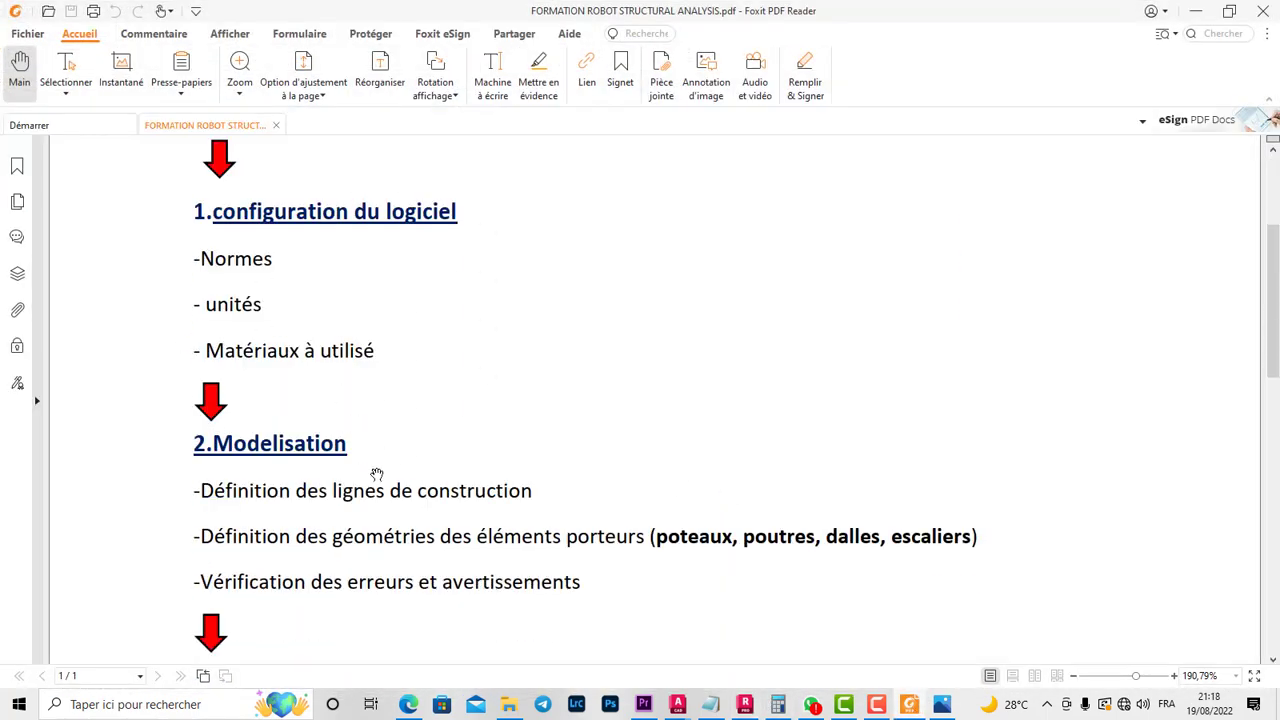
scroll(377, 474, "down", 1)
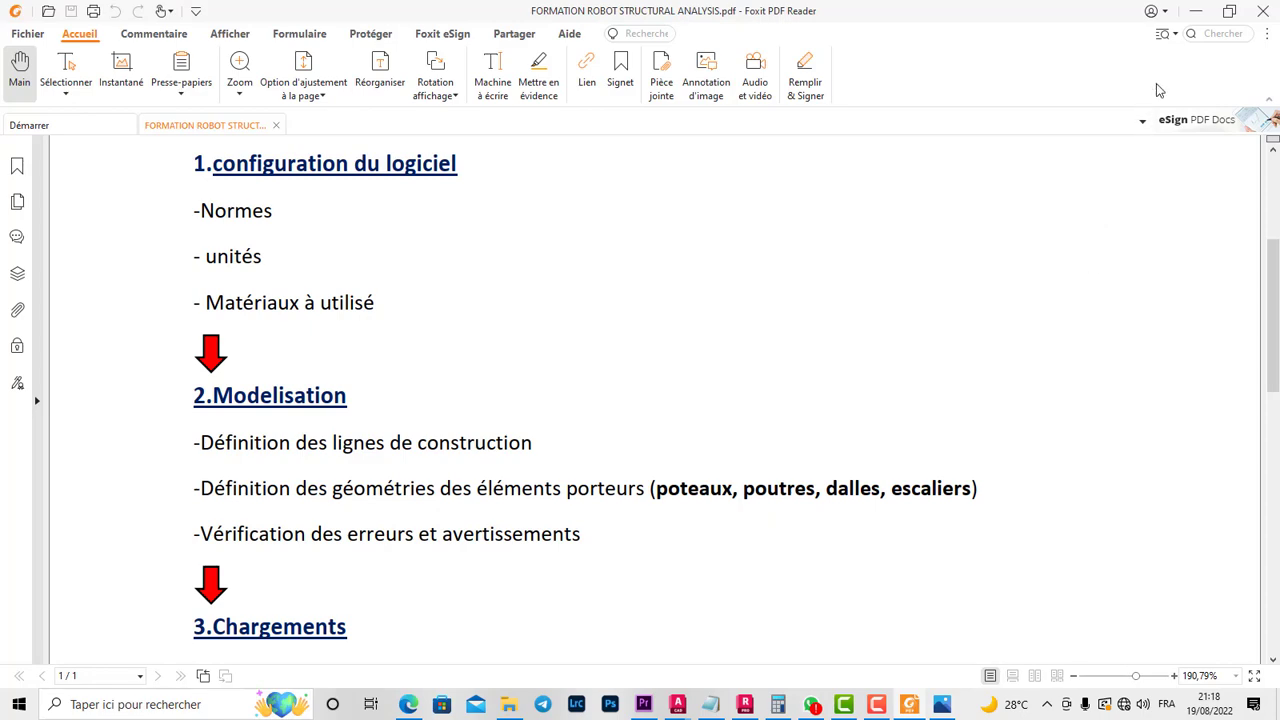
left_click(1194, 12)
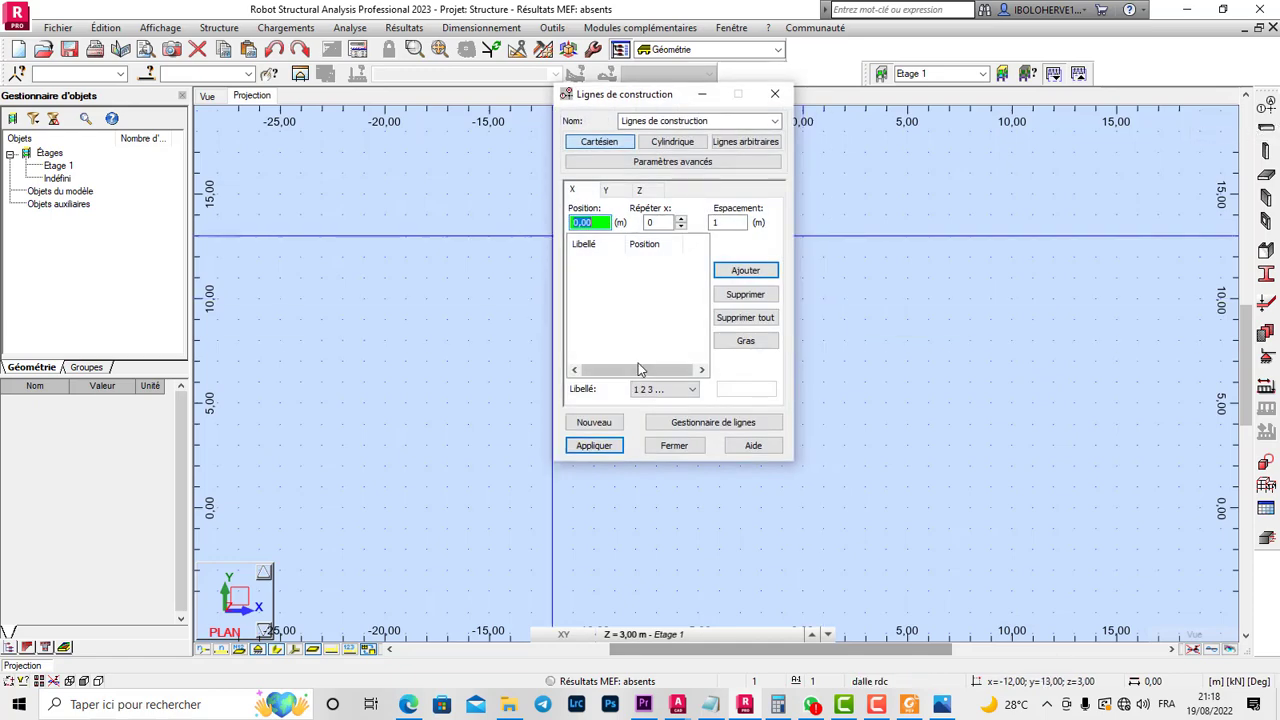
- Switch to AutoCAD and examine the structural floor plans in EXE SOCIMAT GENIE-CIVIL.dwg
left_click(744, 704)
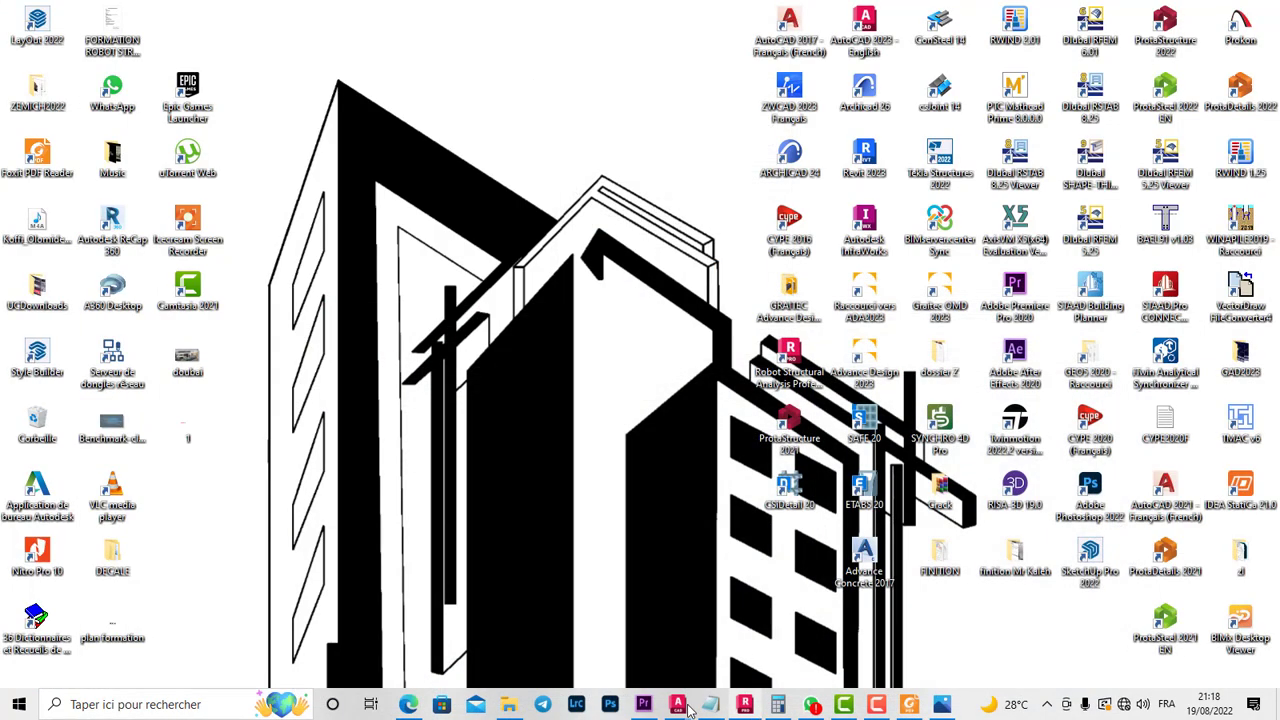
left_click(766, 630)
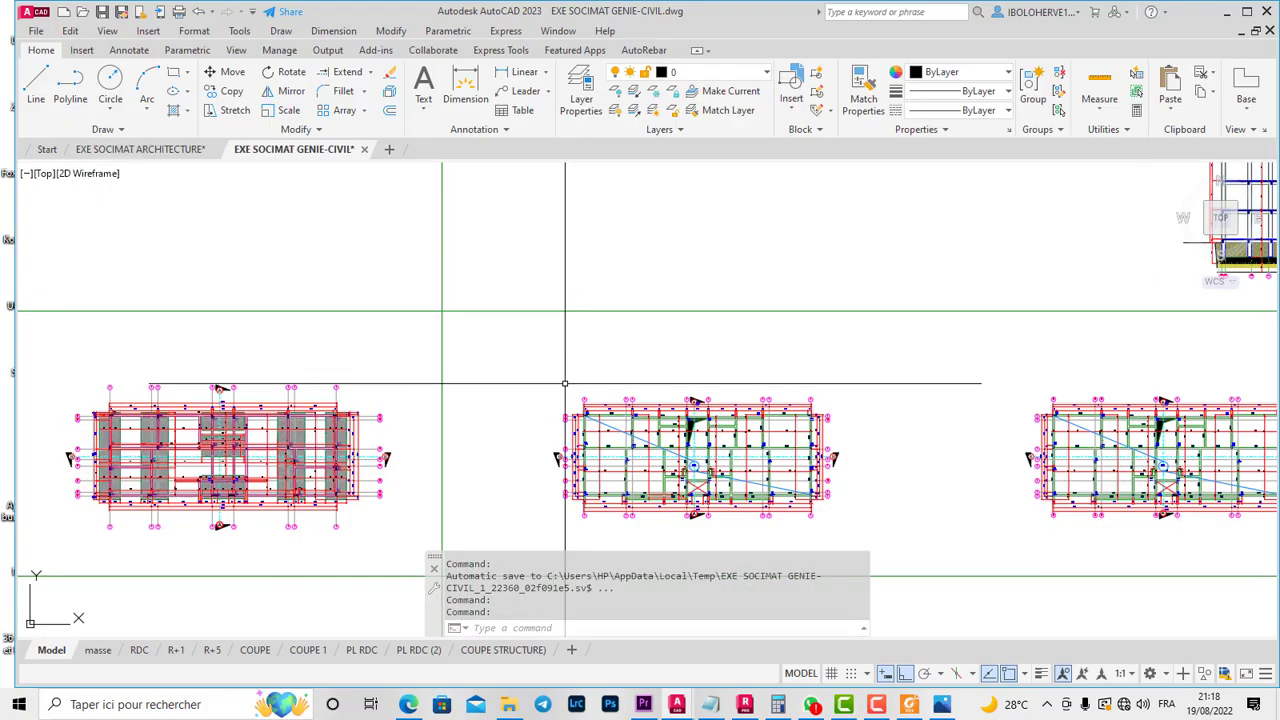
scroll(582, 426, "up", 4)
scroll(582, 426, "down", 4)
scroll(553, 370, "up", 3)
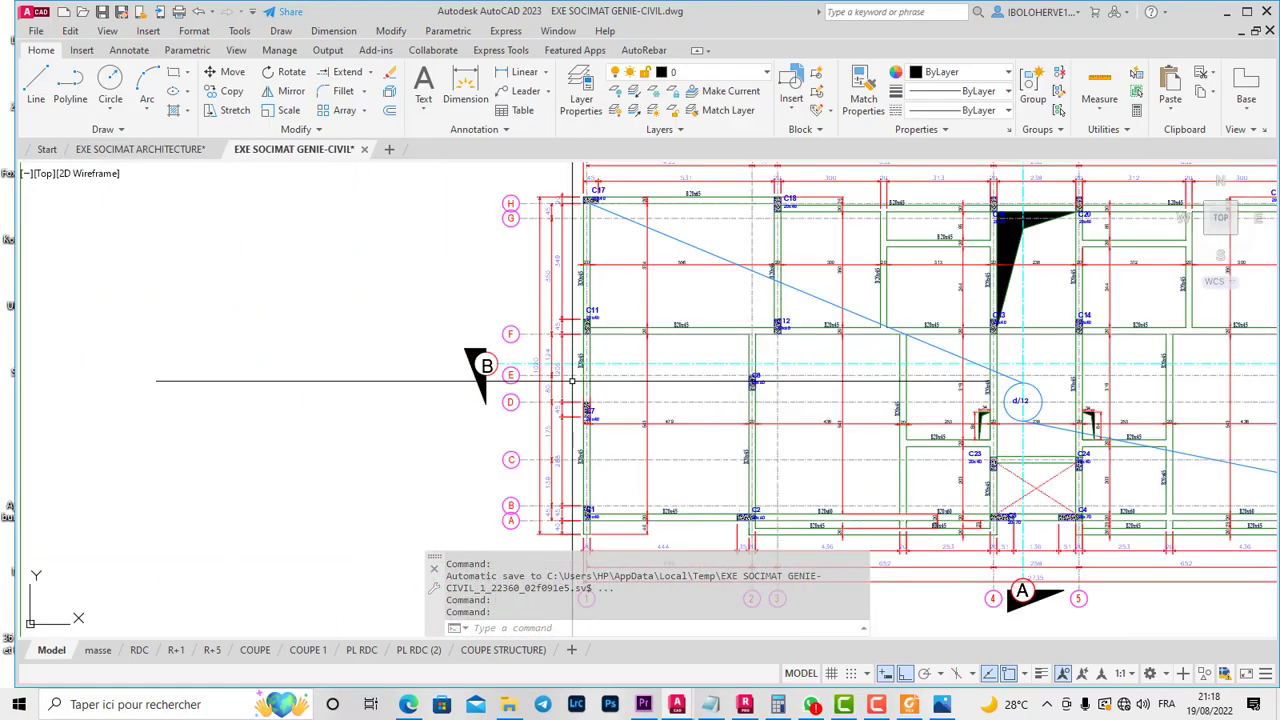
scroll(553, 364, "down", 4)
scroll(481, 355, "down", 1)
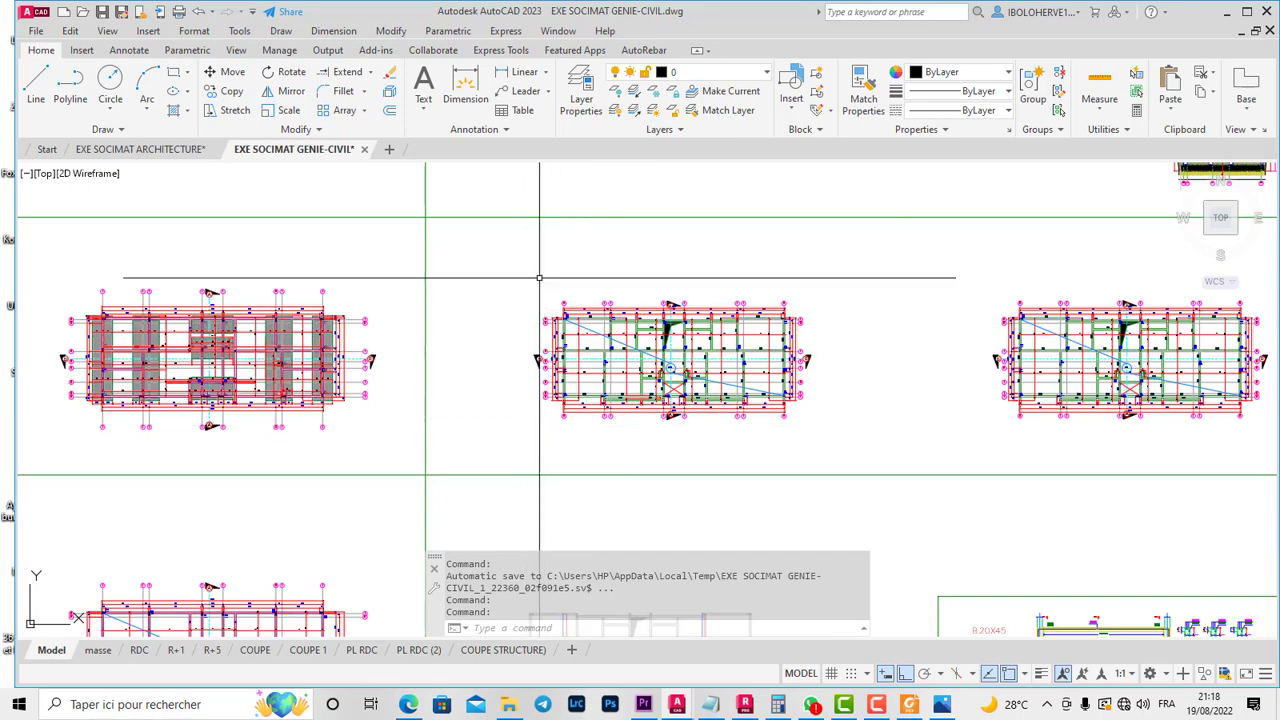
- Examine the building's vertical section, checking the storey heights and floor levels from the foundations upwards
scroll(543, 420, "down", 5)
scroll(670, 370, "up", 5)
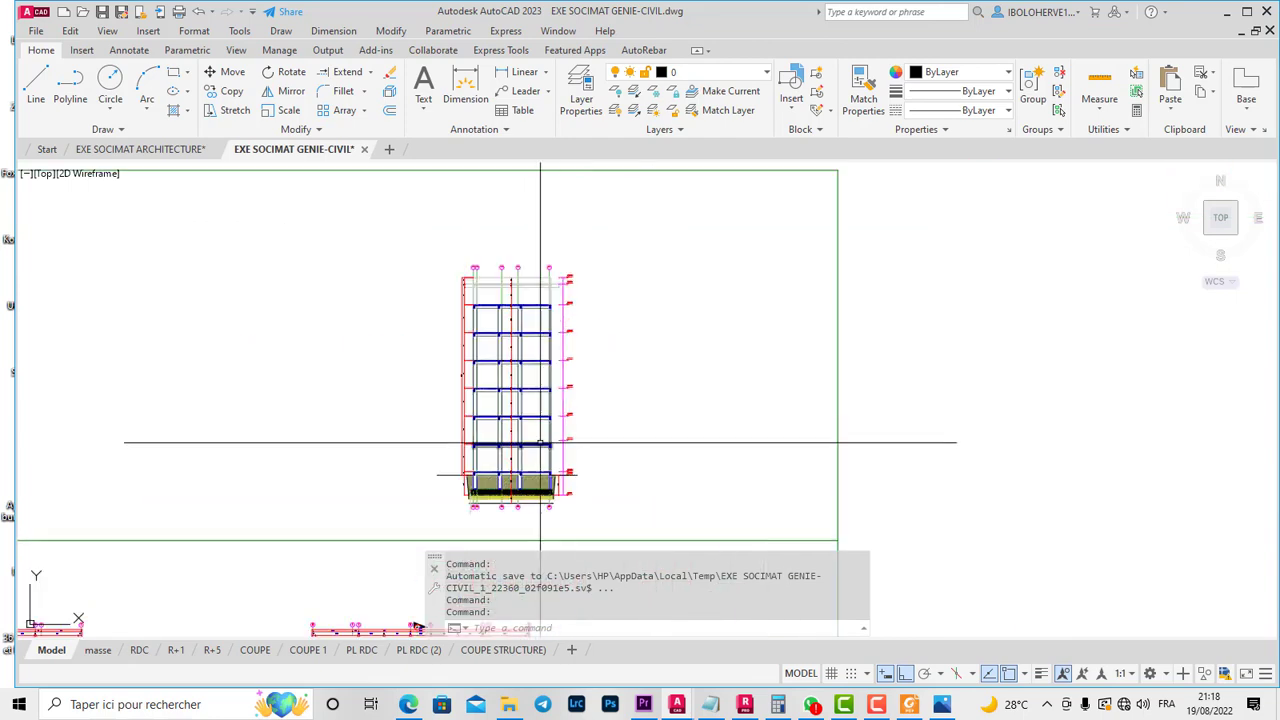
scroll(541, 443, "up", 3)
scroll(355, 462, "up", 5)
scroll(400, 463, "down", 5)
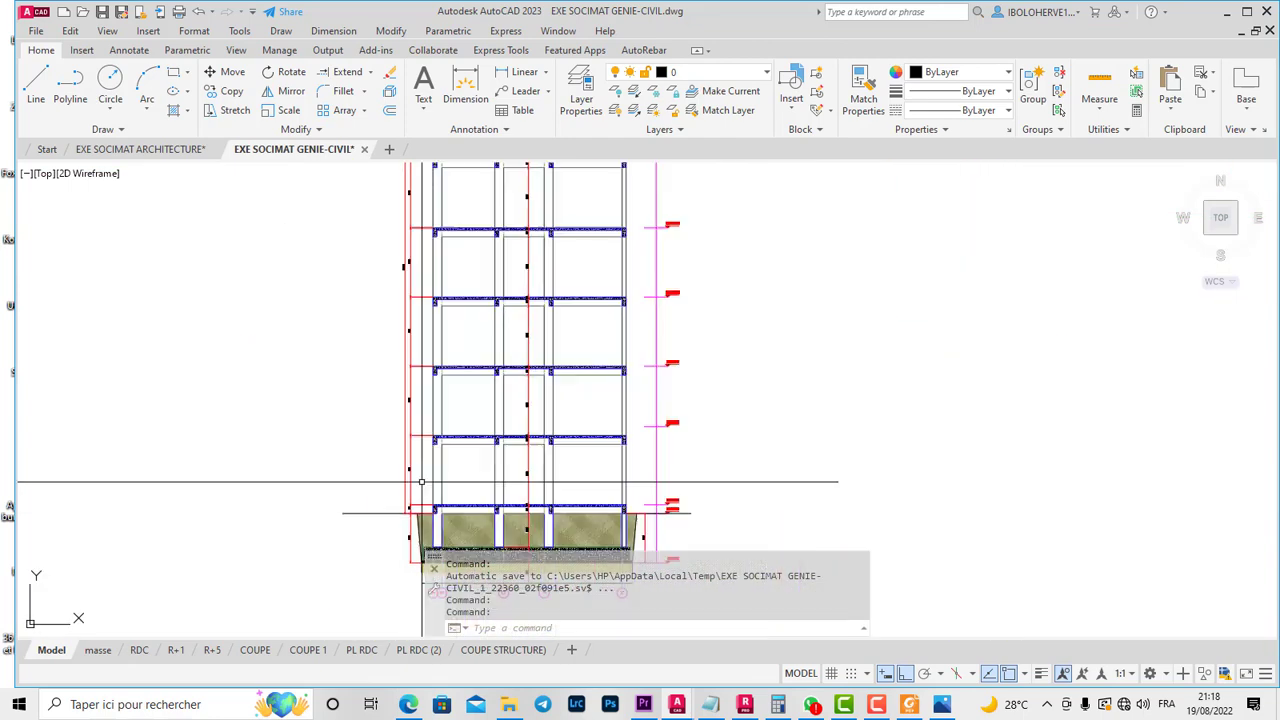
scroll(412, 460, "up", 5)
scroll(420, 500, "down", 5)
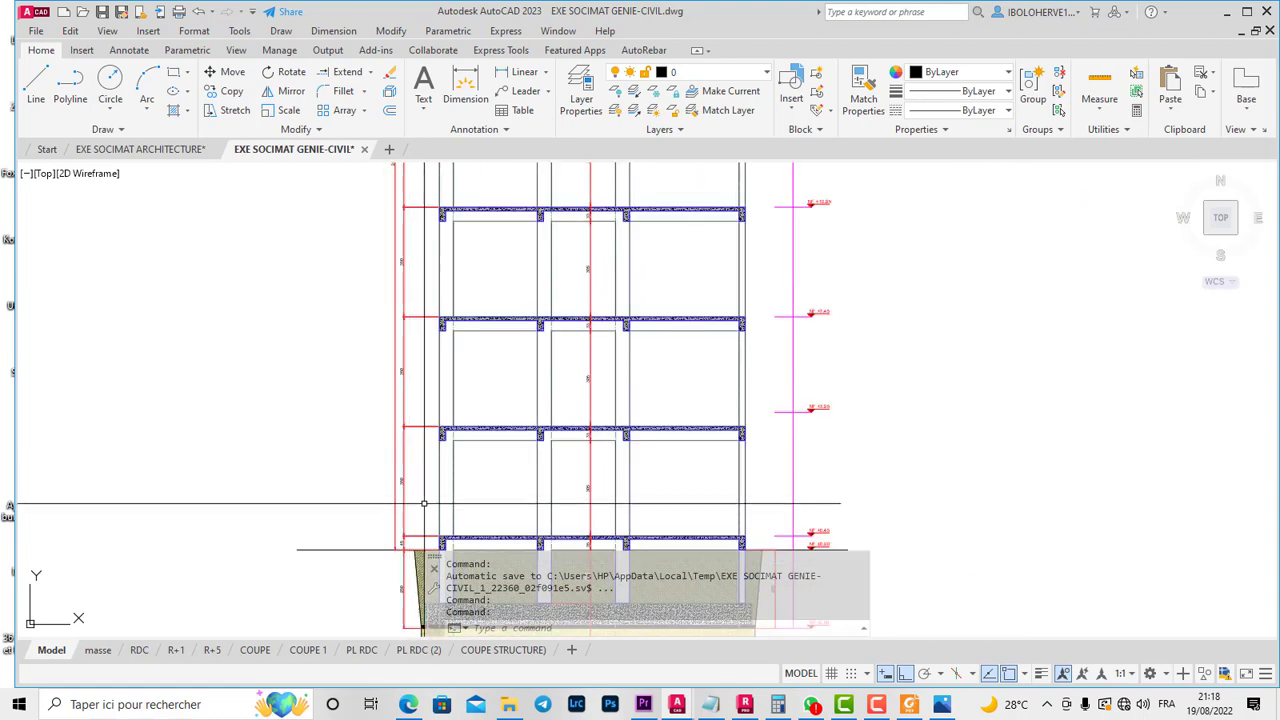
scroll(640, 330, "down", 5)
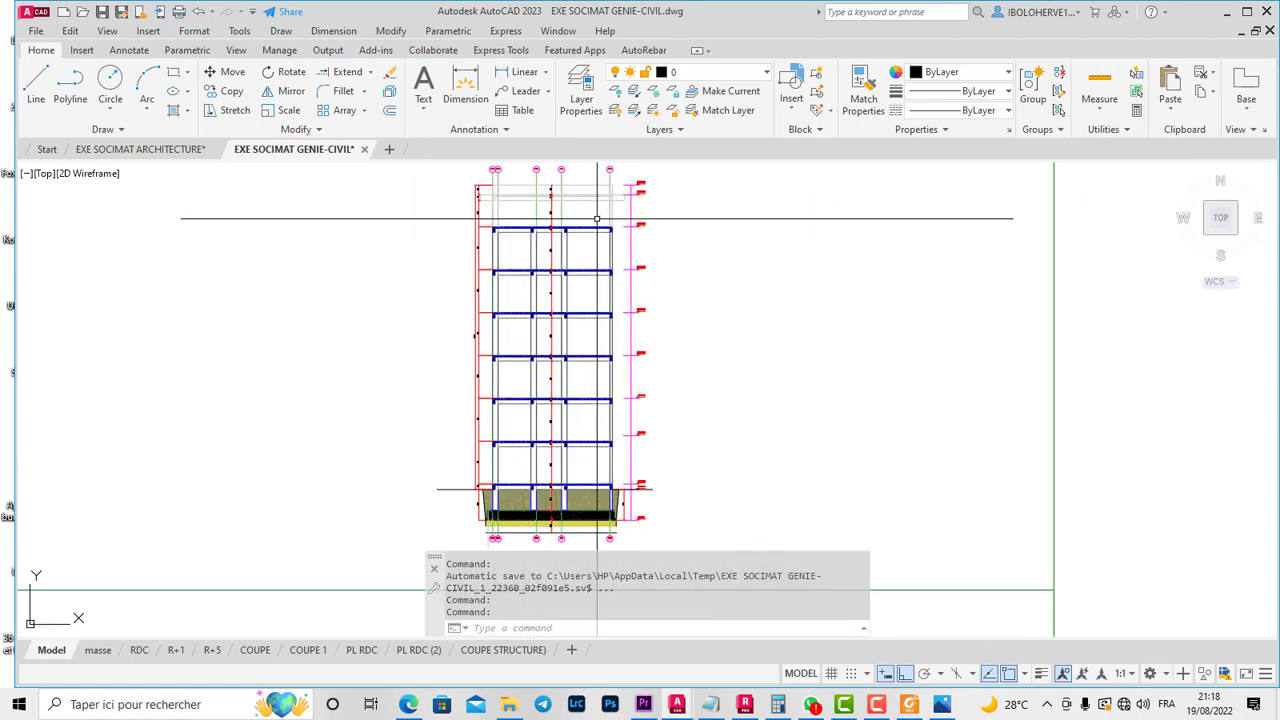
- Examine the axis spacings around columns C1 and C2 on the structural floor plan, then return to Robot's construction lines definition
scroll(666, 310, "down", 5)
scroll(670, 320, "up", 10)
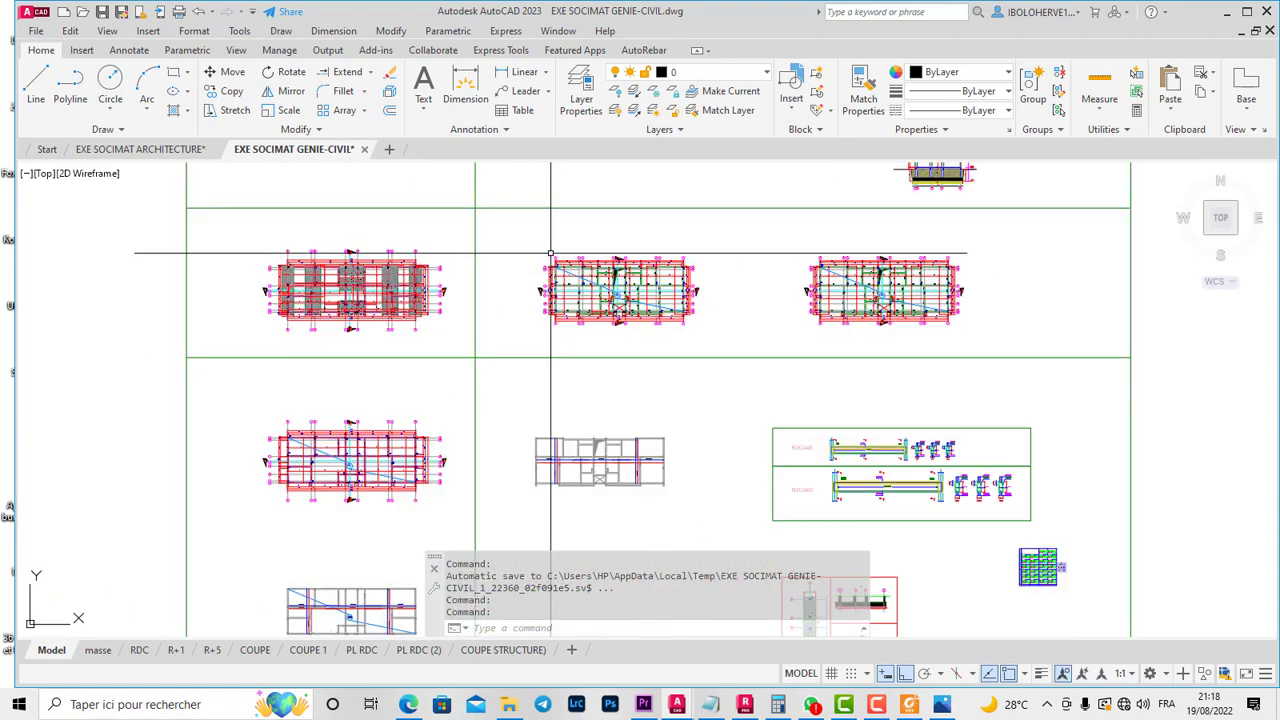
scroll(566, 289, "up", 6)
scroll(600, 414, "down", 4)
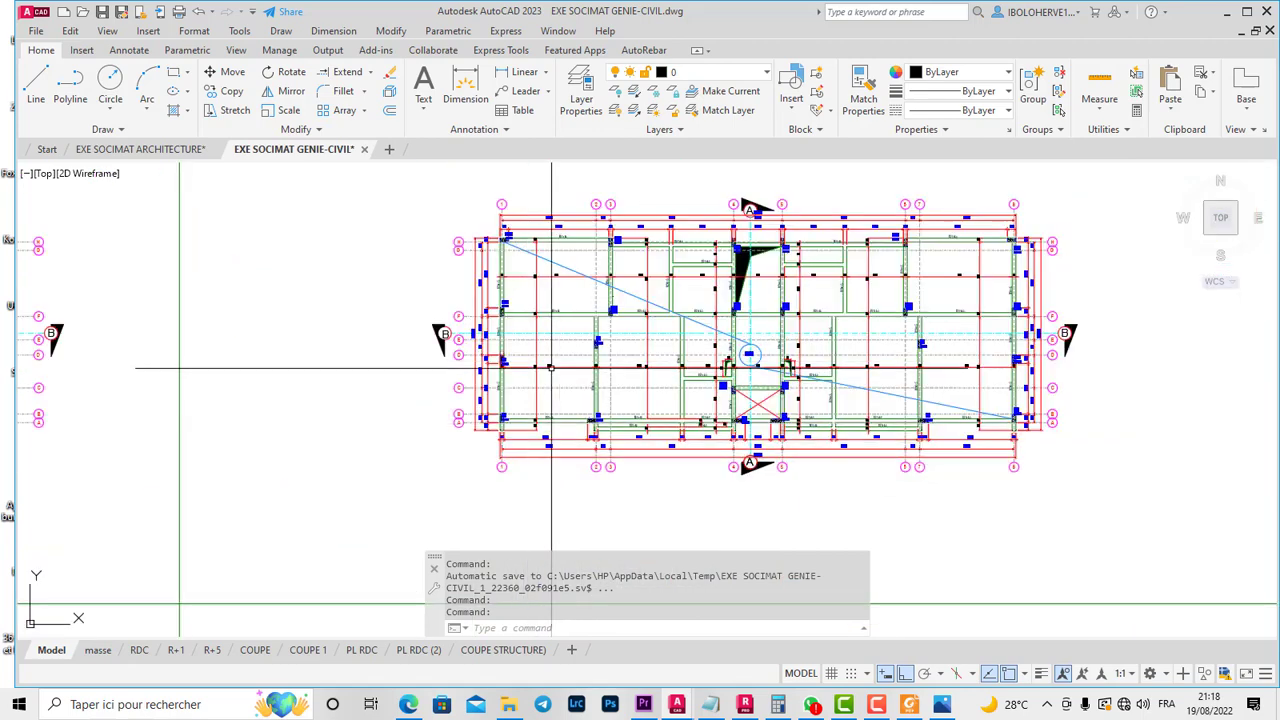
scroll(603, 413, "up", 1)
scroll(453, 491, "up", 5)
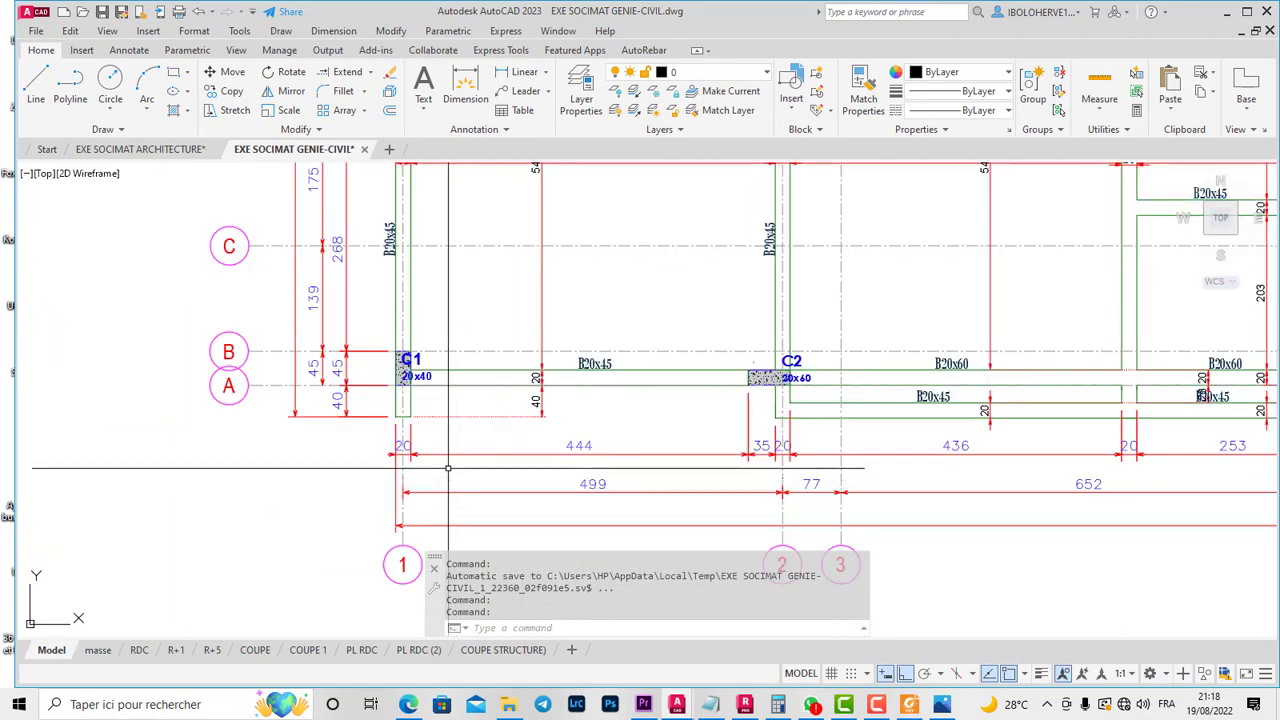
scroll(390, 510, "up", 2)
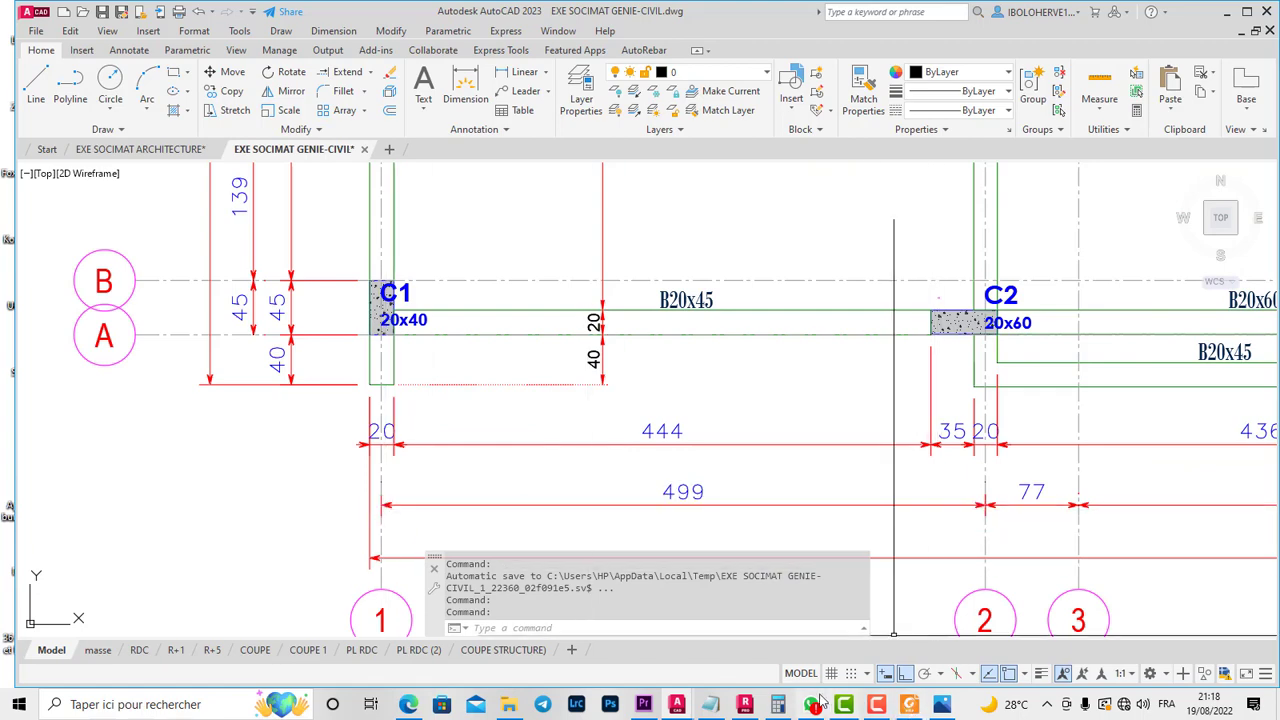
left_click(745, 705)
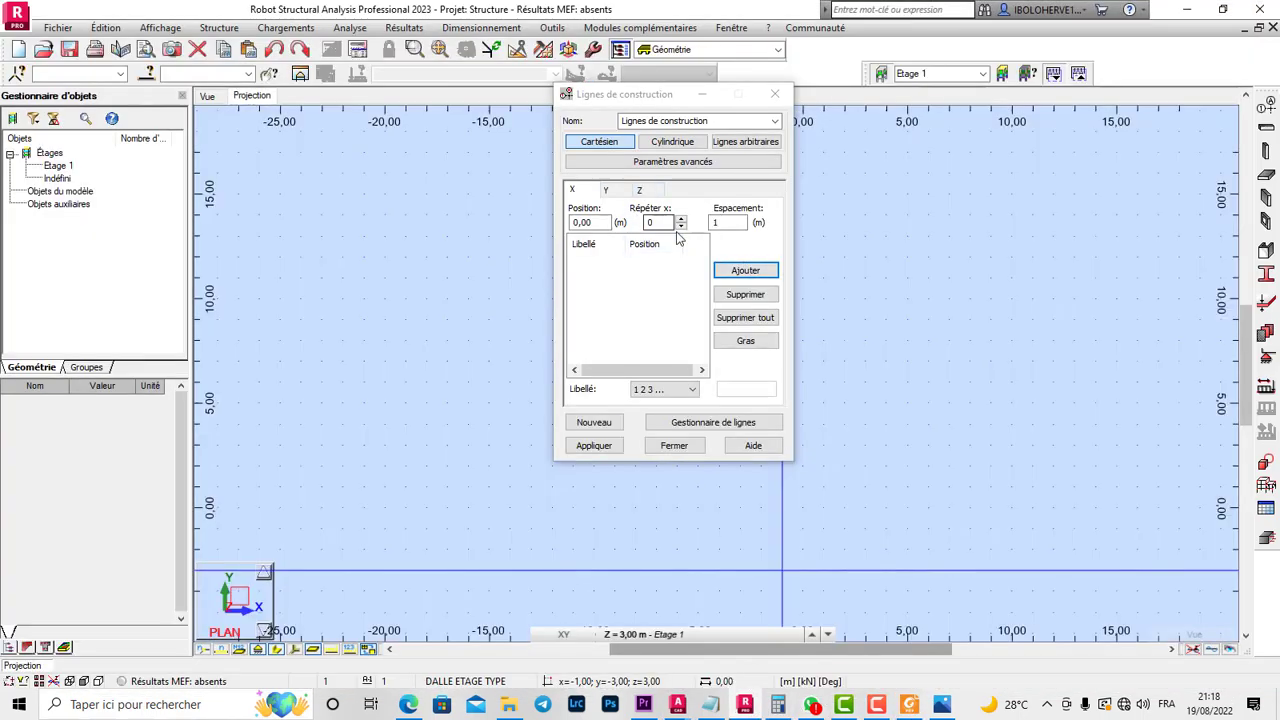
- Replace the trial X lines with construction lines at 1.00, 5.99 and 6.76 m, checking the axis 1 to 3 spacings on the AutoCAD plan
left_click(681, 219)
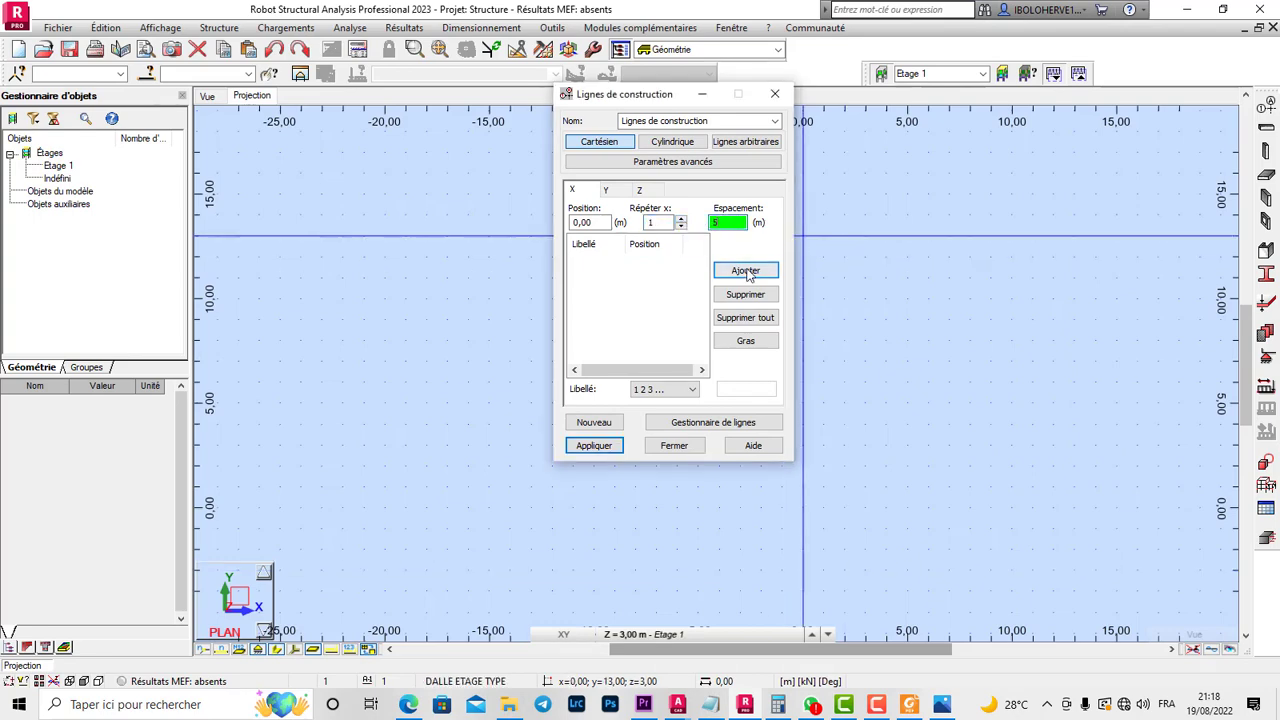
left_click(676, 705)
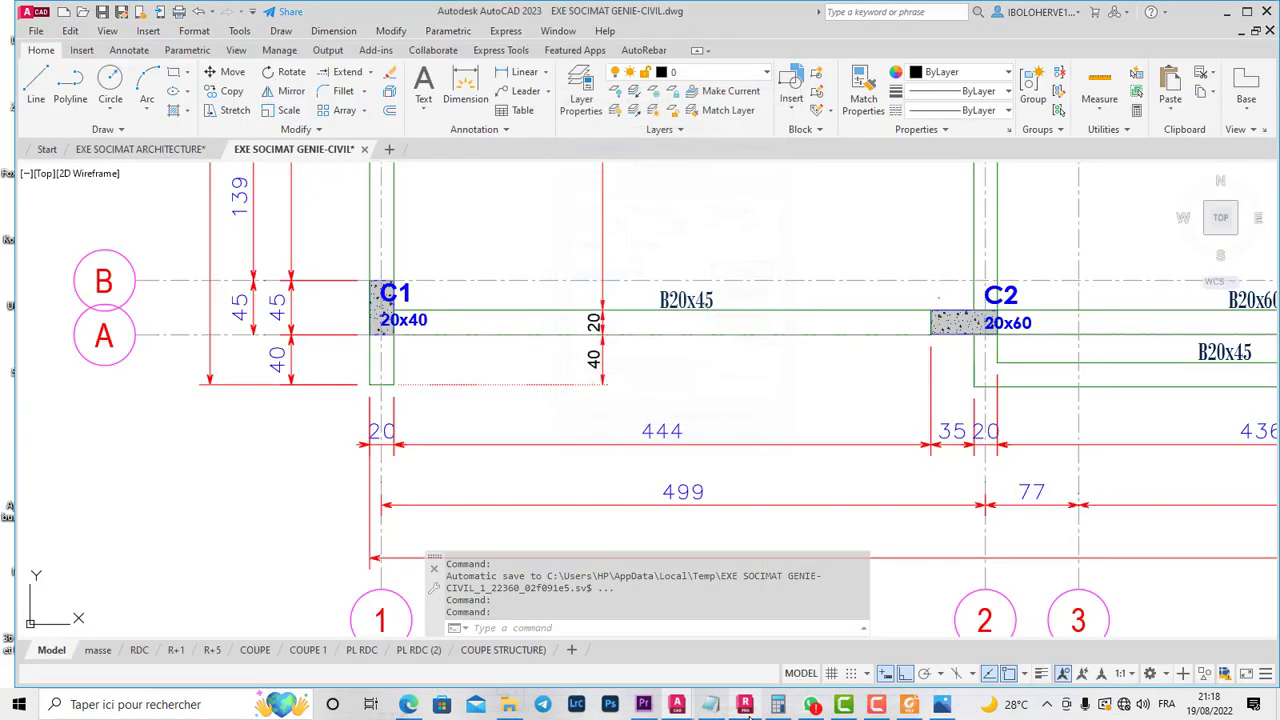
scroll(769, 482, "down", 2)
scroll(850, 495, "up", 4)
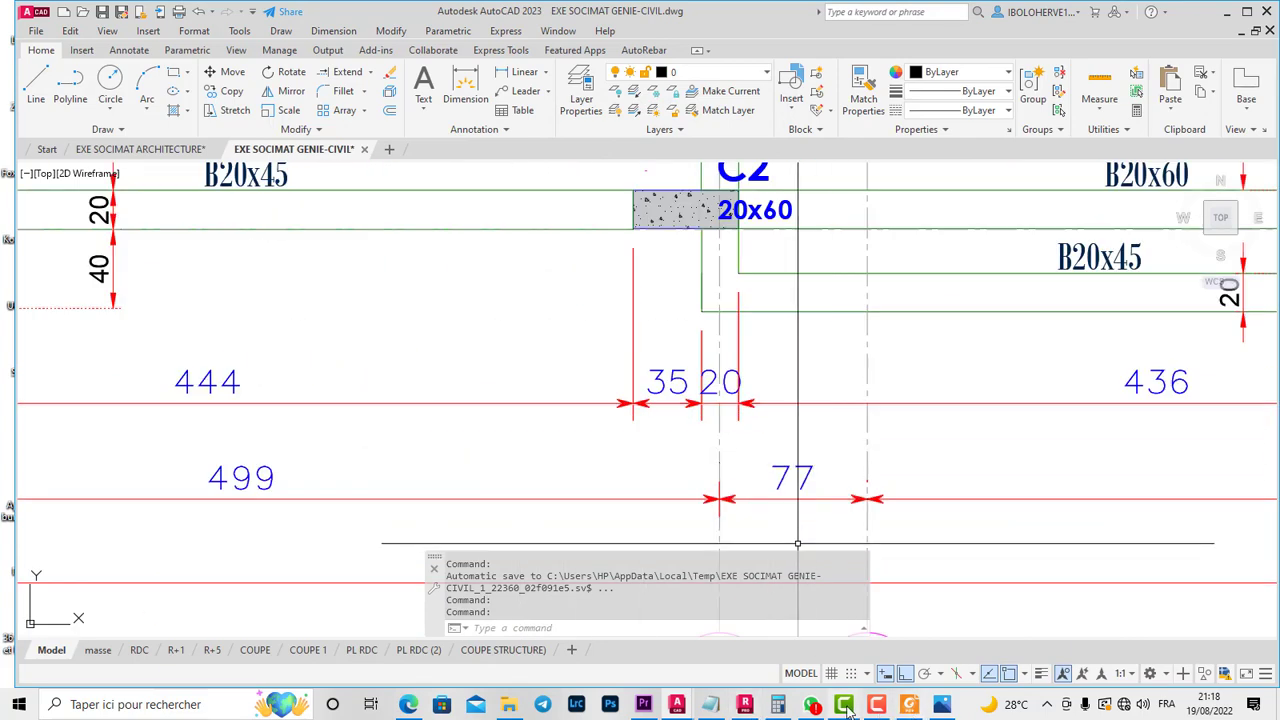
mouse_move(846, 708)
left_click(740, 658)
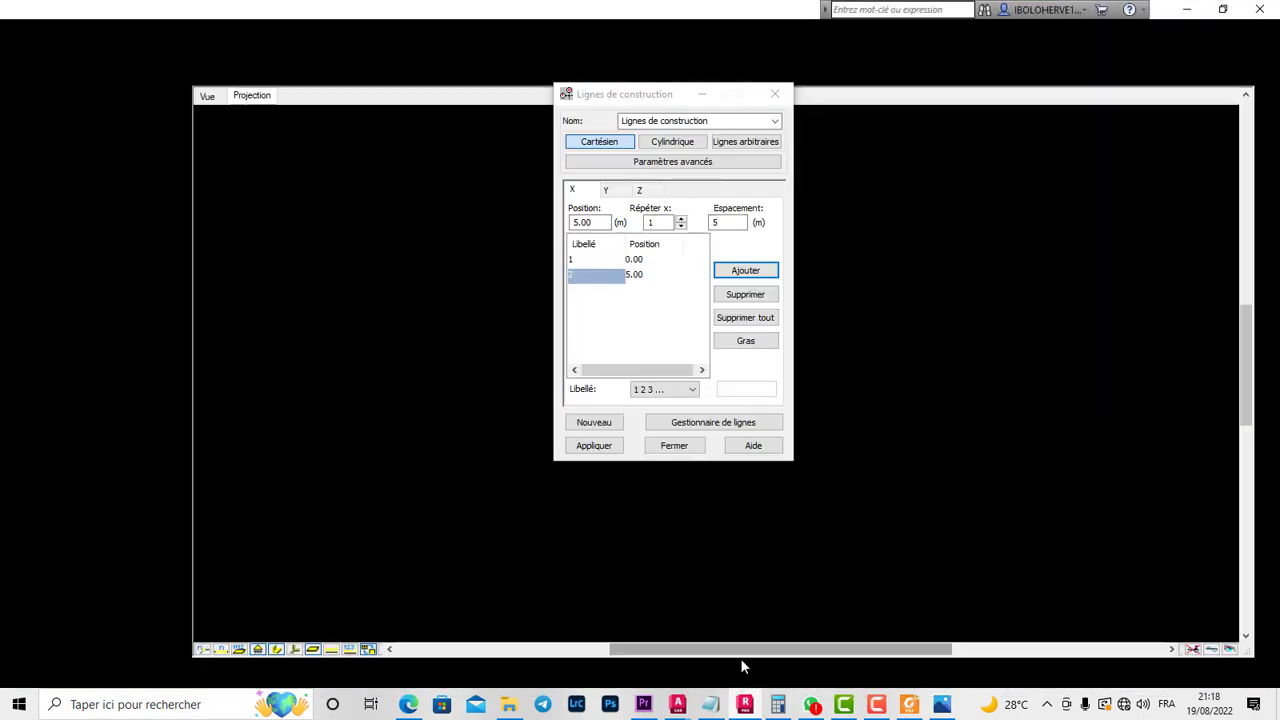
left_click(749, 320)
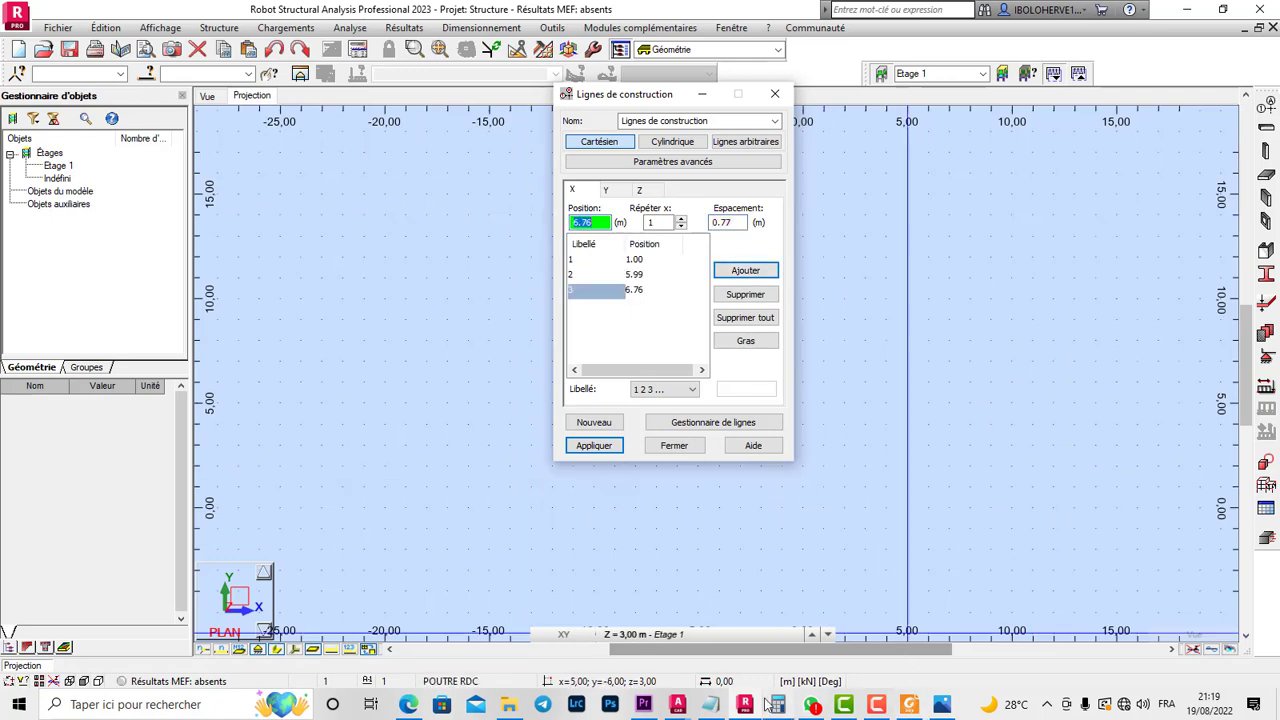
- Switch to AutoCAD and examine the axis and beam spacings between axes 3 and 4 on the structural floor plan
mouse_move(677, 706)
left_click(765, 625)
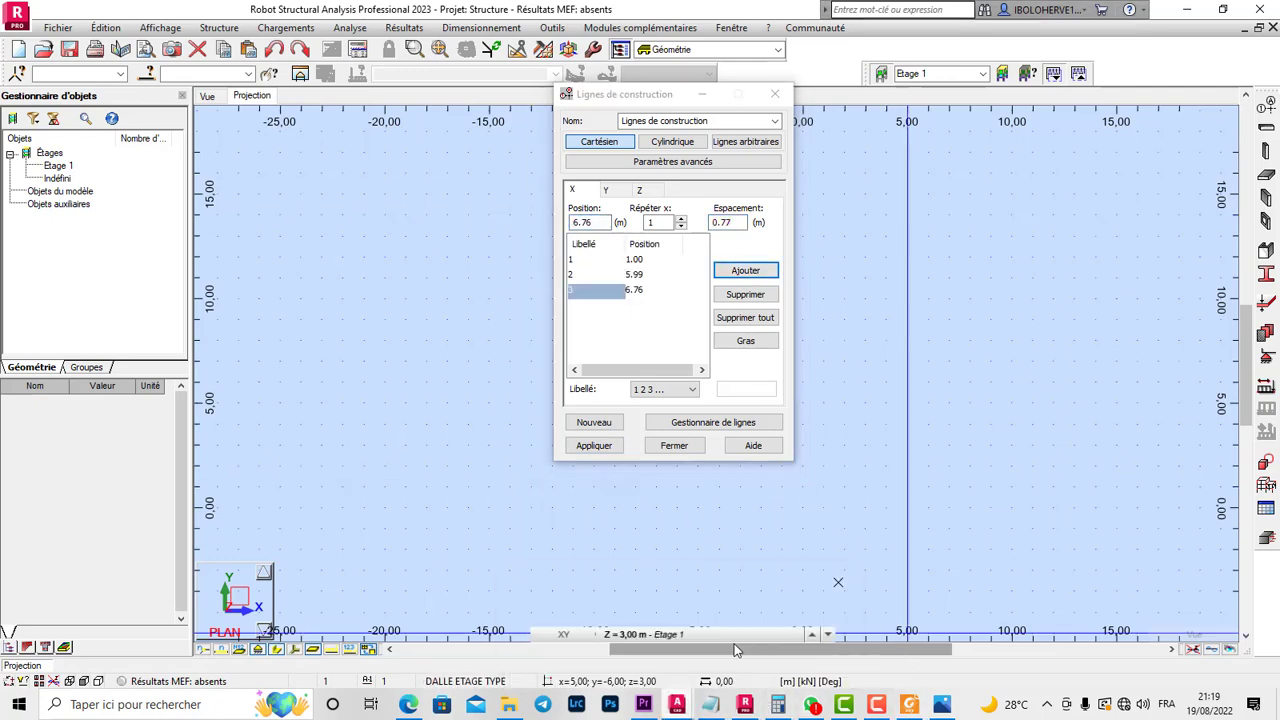
scroll(560, 380, "down", 5)
scroll(1150, 400, "up", 4)
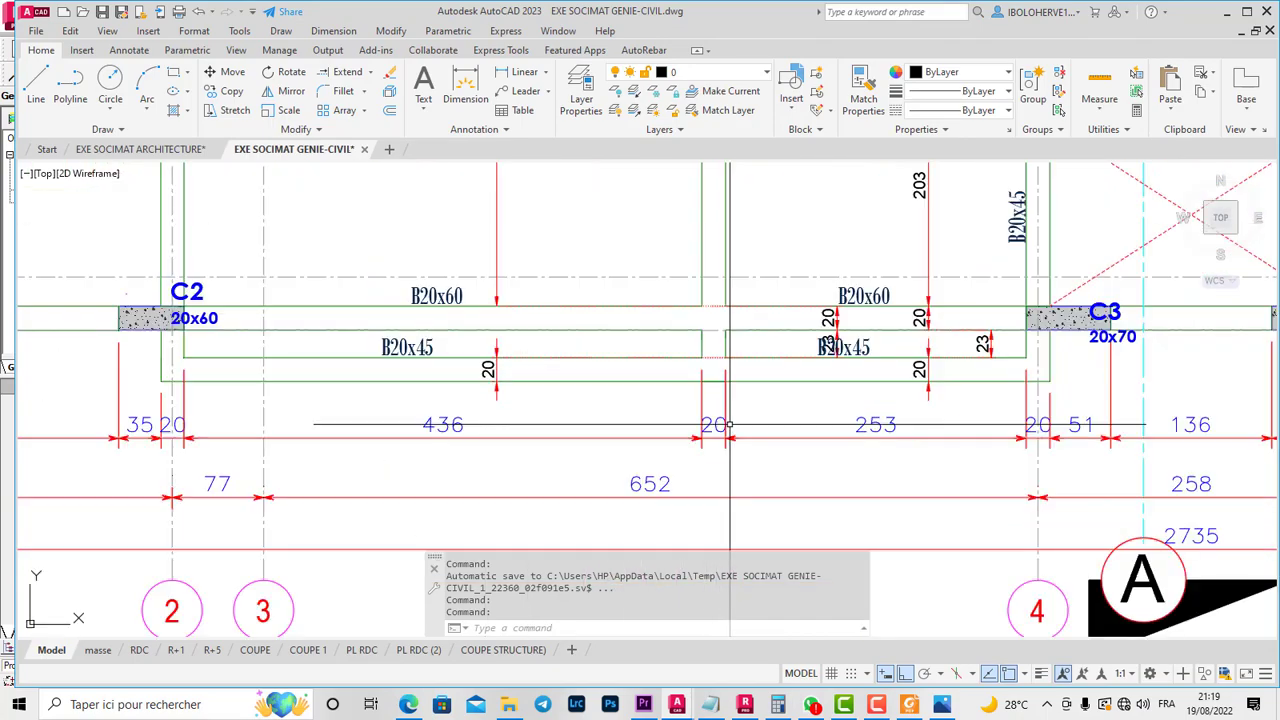
scroll(580, 490, "down", 6)
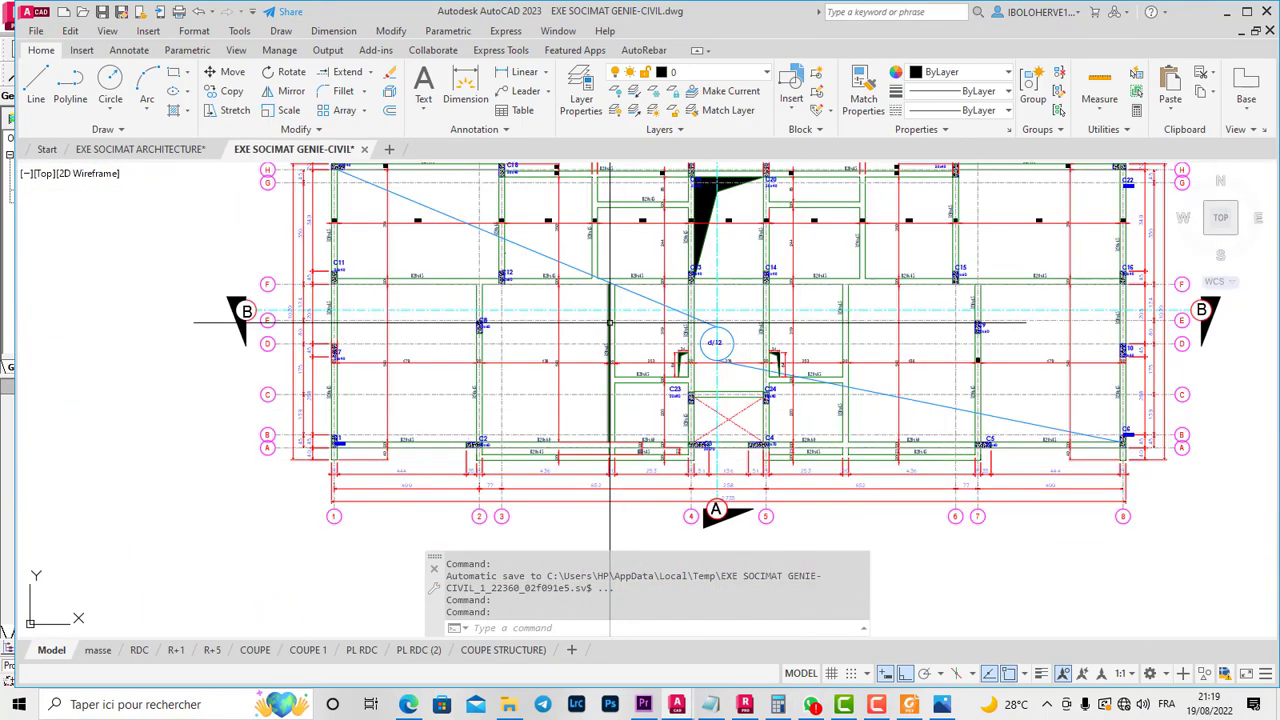
scroll(608, 300, "down", 1)
scroll(612, 280, "up", 6)
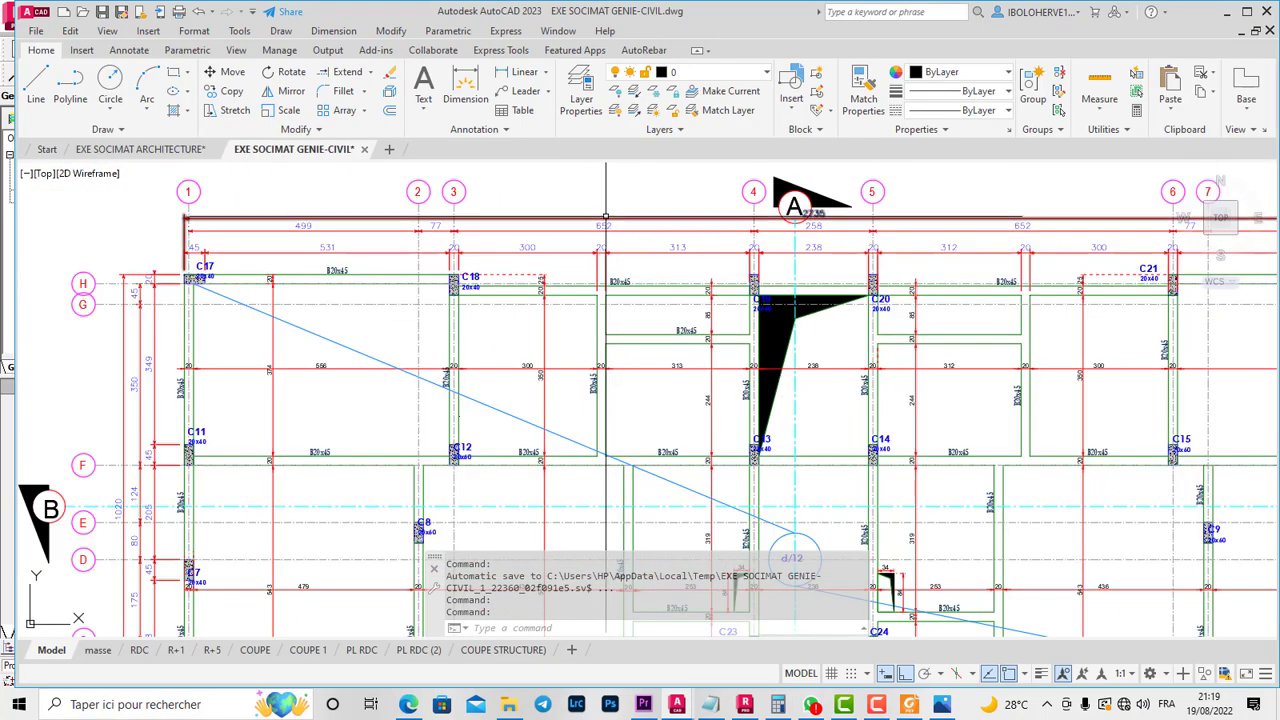
scroll(491, 368, "up", 2)
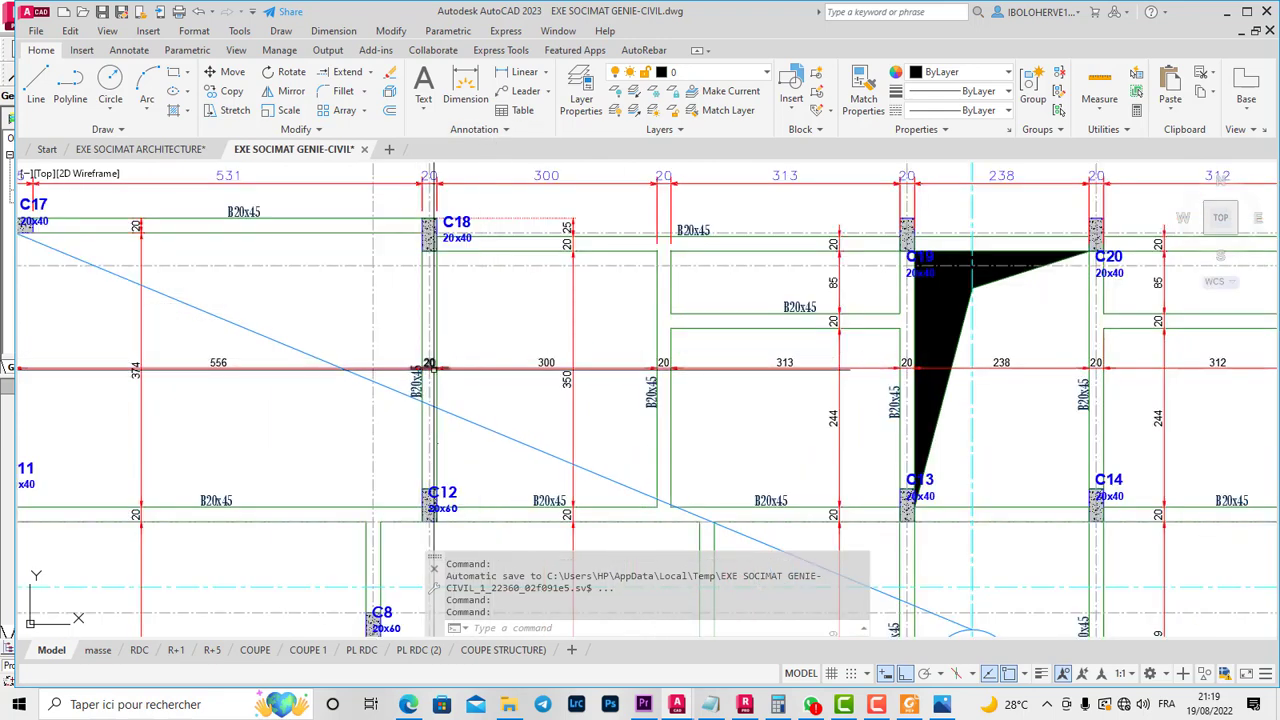
scroll(426, 368, "up", 2)
scroll(426, 368, "up", 2)
scroll(176, 57, "down", 1)
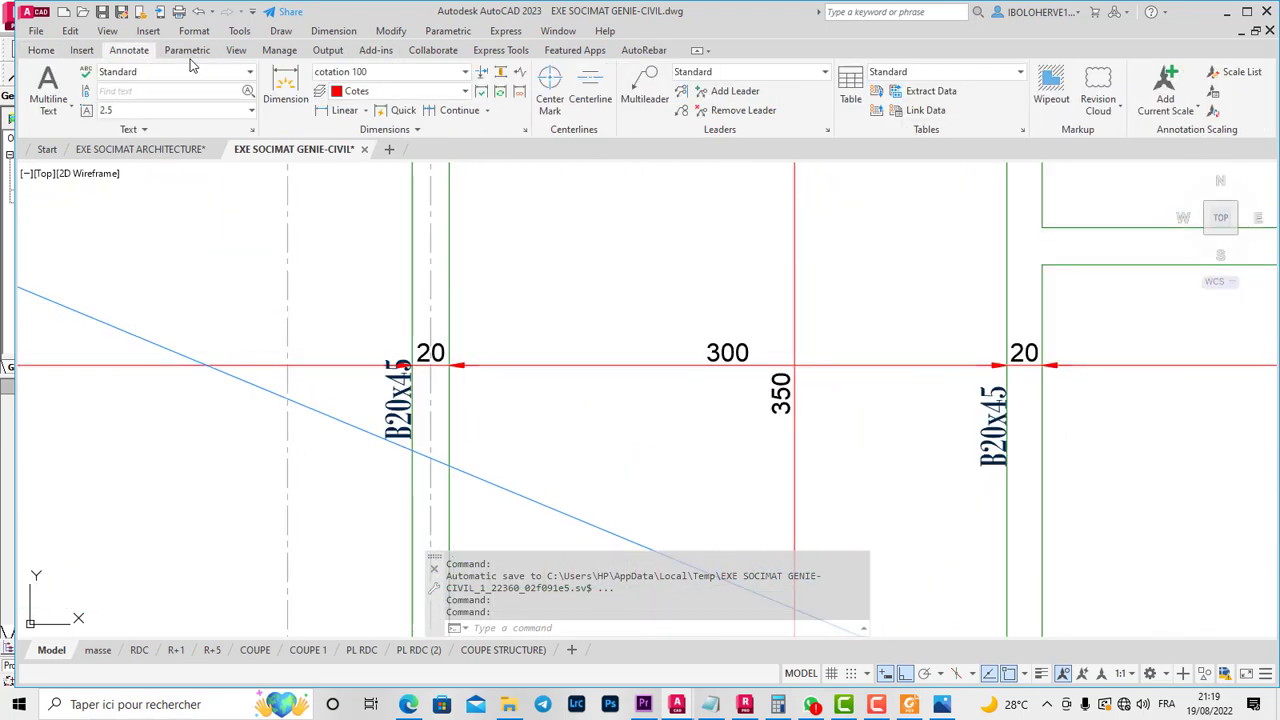
- Measure from axis 3 to the near face of the secondary beam before C13, and add an X construction line in Robot with 3.21 m spacing
left_click(330, 110)
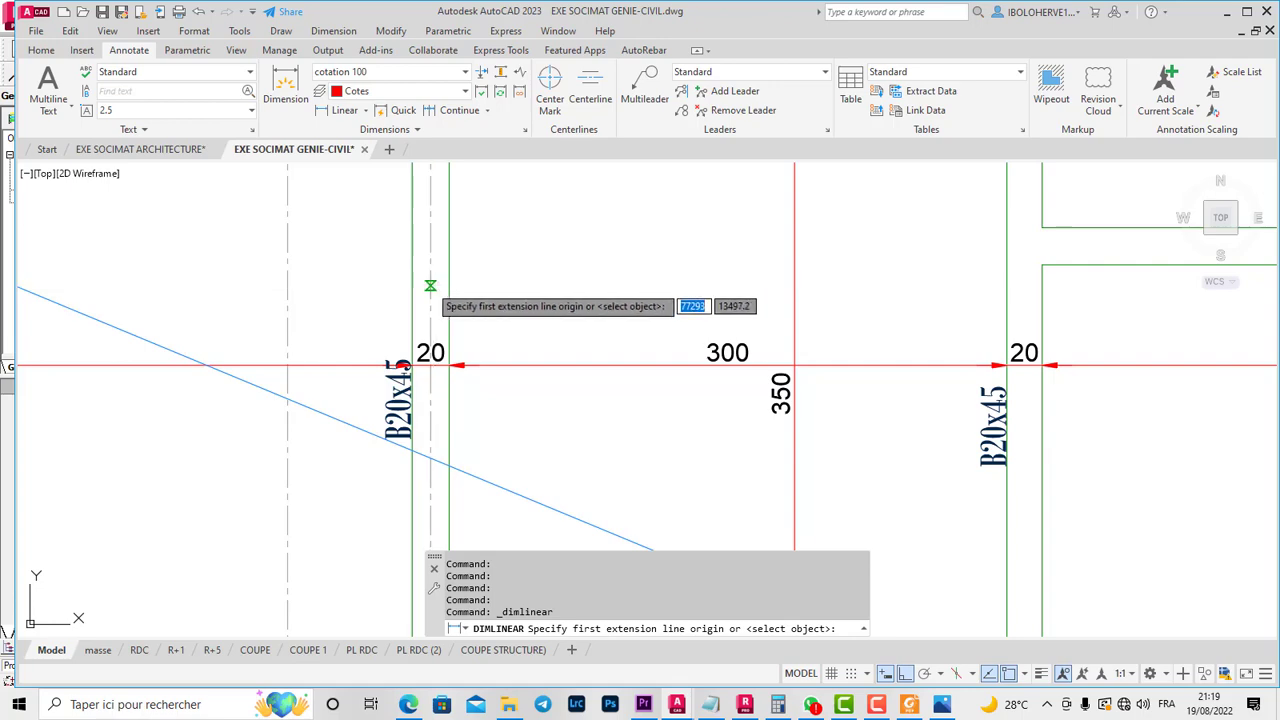
left_click(427, 280)
scroll(430, 285, "down", 3)
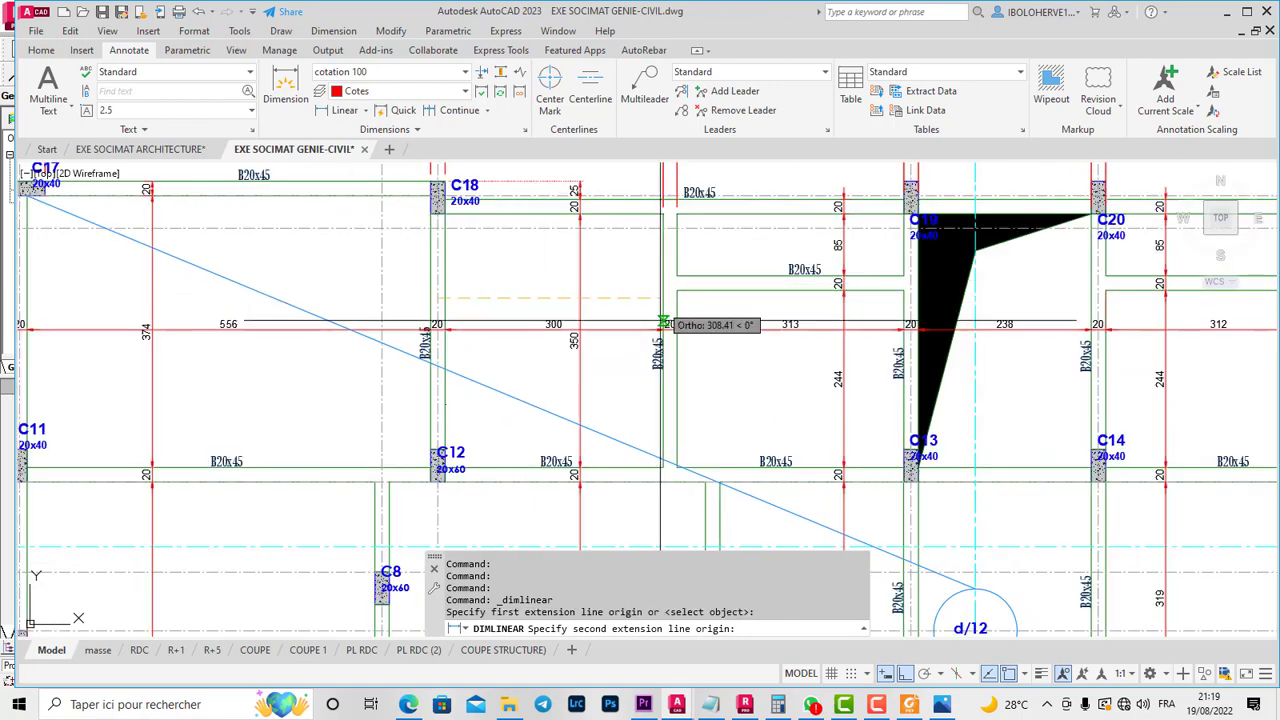
scroll(641, 462, "up", 3)
scroll(648, 465, "down", 5)
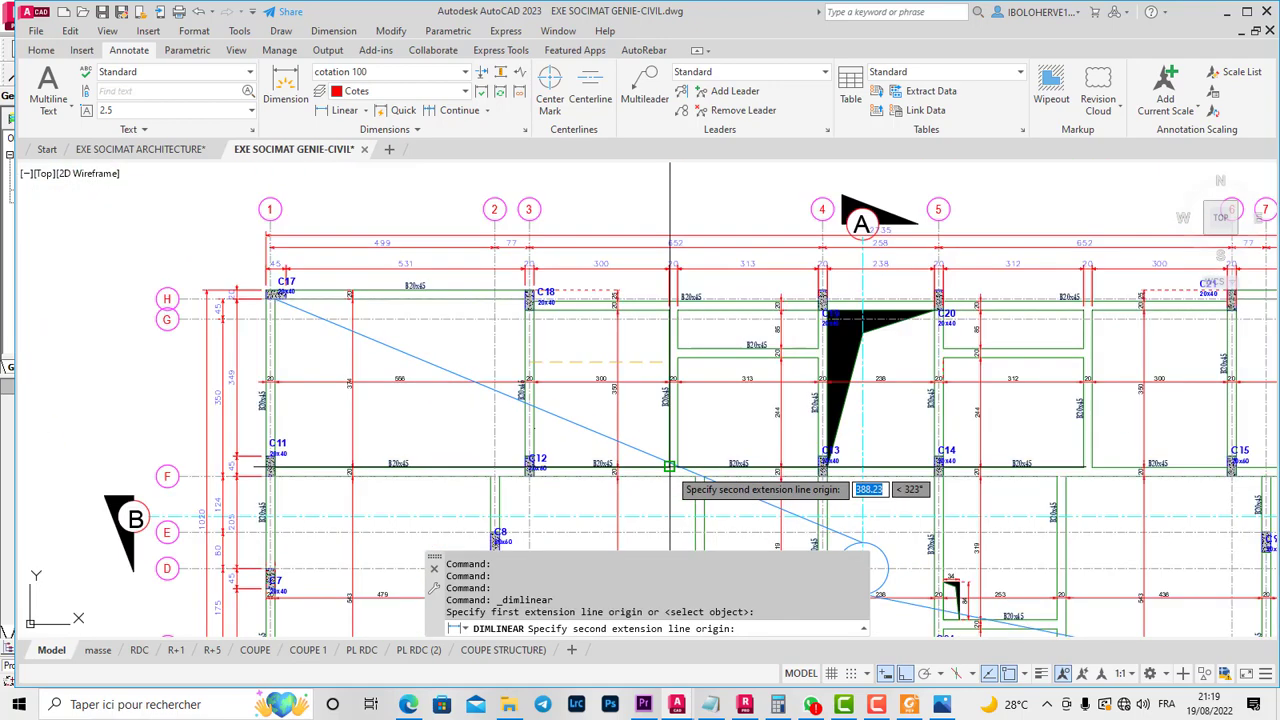
scroll(658, 420, "up", 3)
scroll(660, 405, "up", 2)
scroll(640, 385, "down", 4)
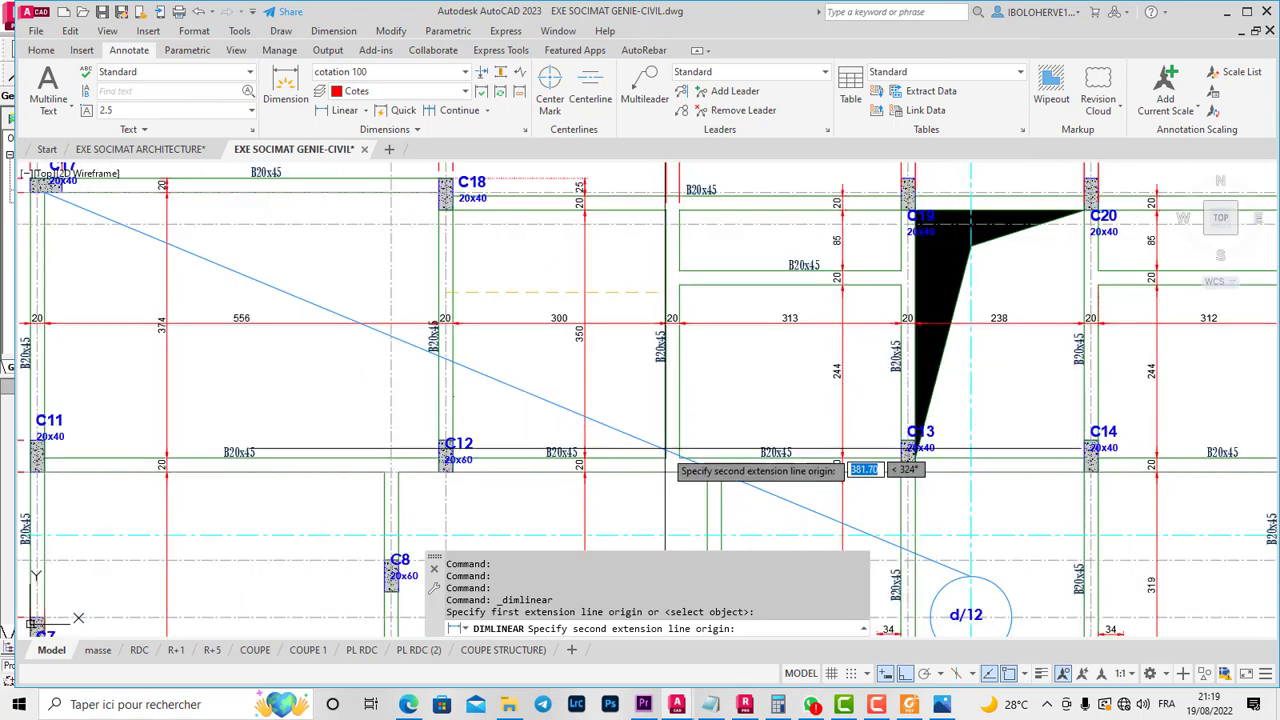
left_click(666, 457)
scroll(602, 398, "up", 2)
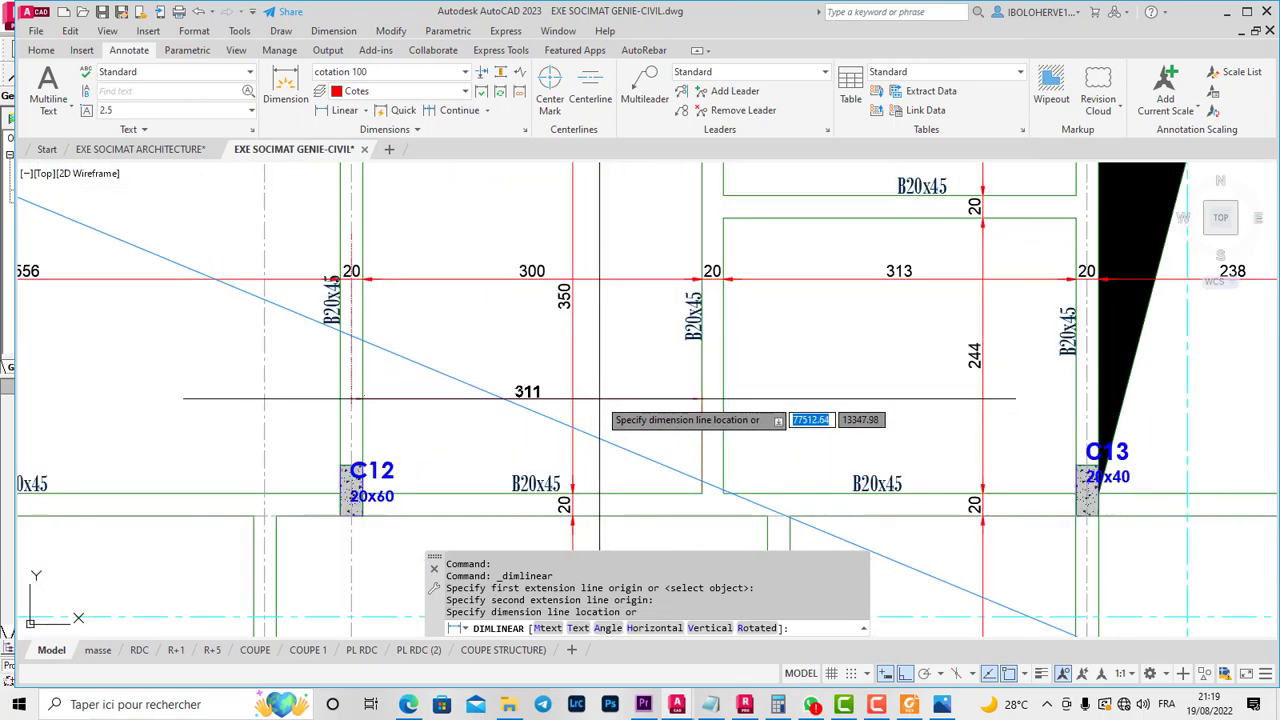
key("Escape")
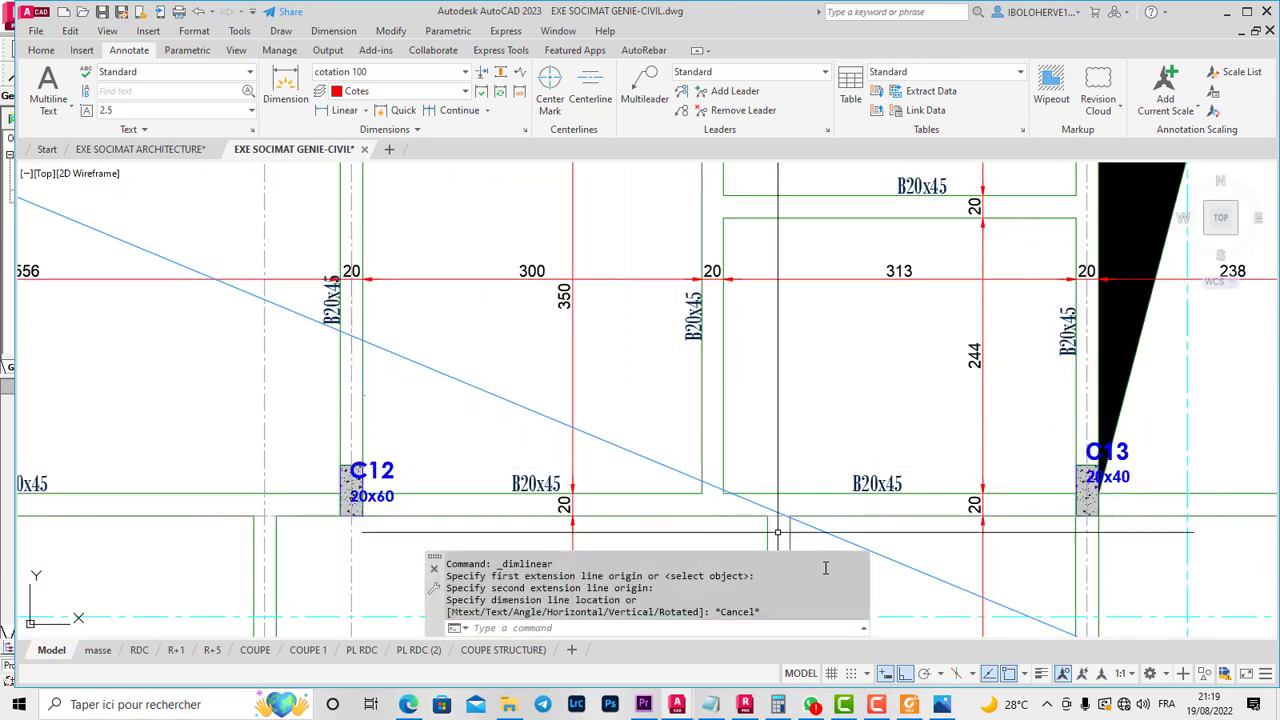
left_click(755, 708)
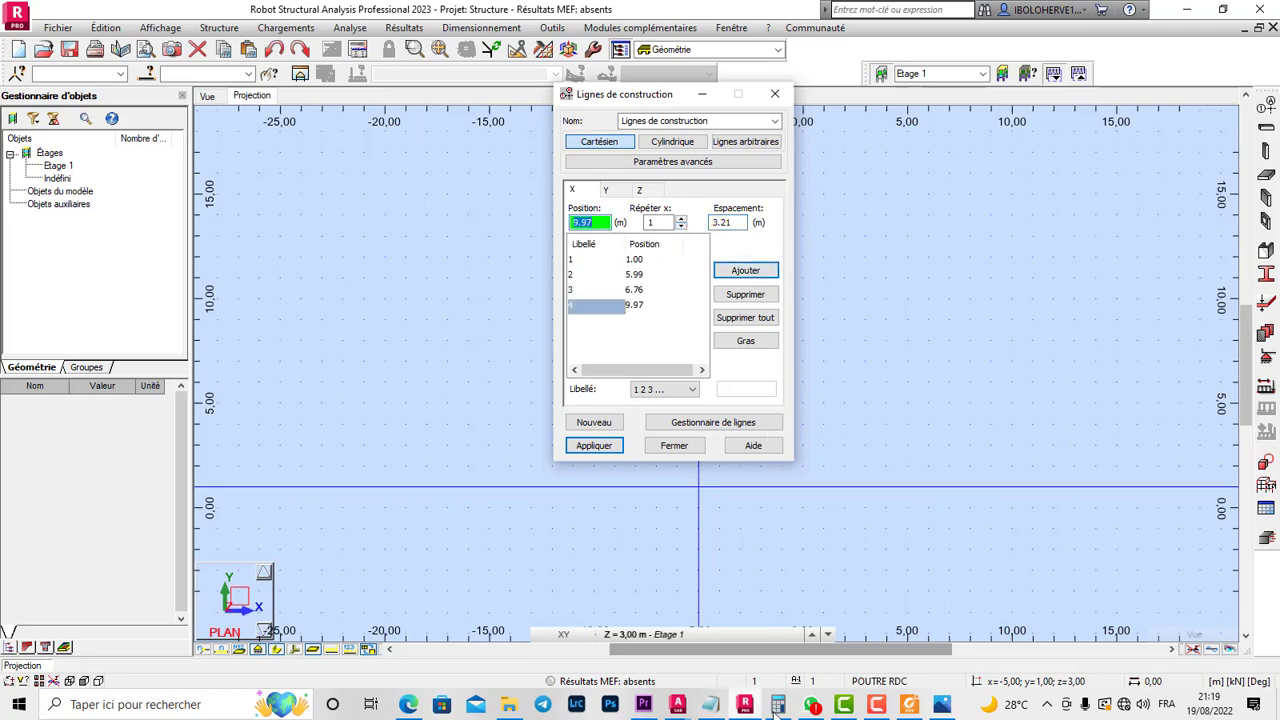
- Measure in AutoCAD from column C8's centreline to the secondary beam's near face, and add an X construction line in Robot with 3.56 m spacing
mouse_move(679, 708)
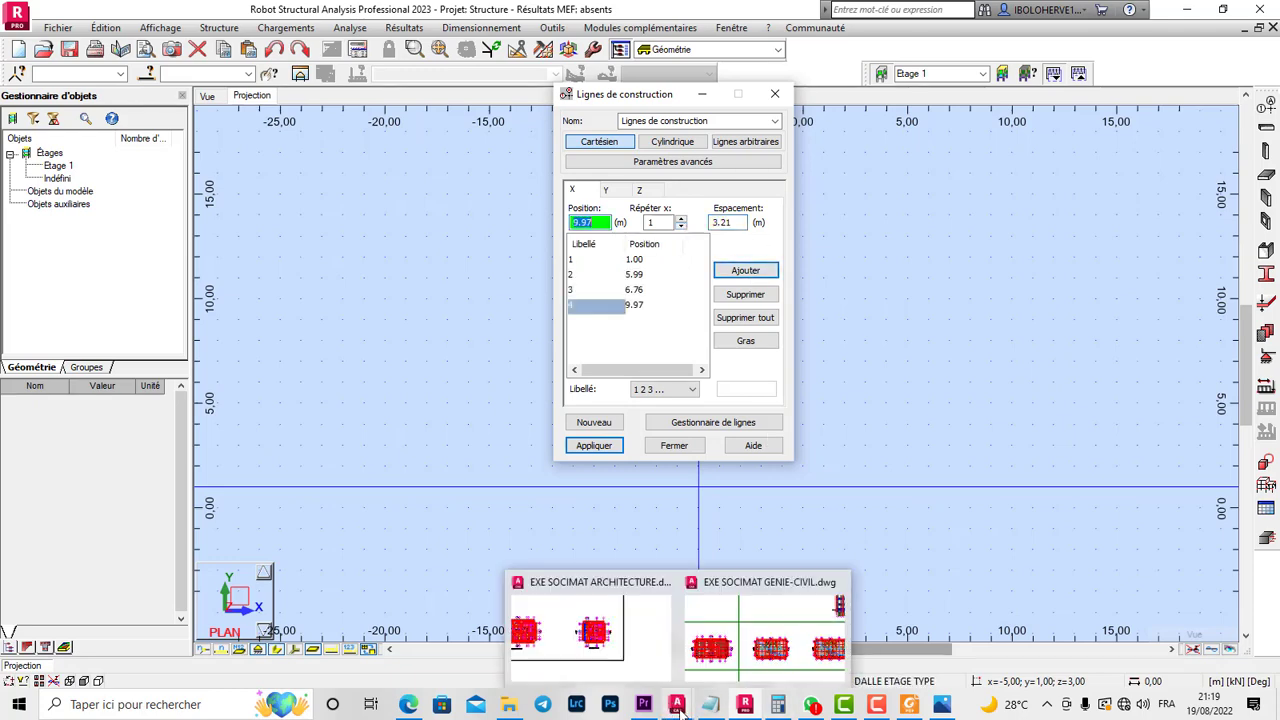
left_click(730, 633)
scroll(564, 484, "down", 3)
scroll(564, 484, "up", 2)
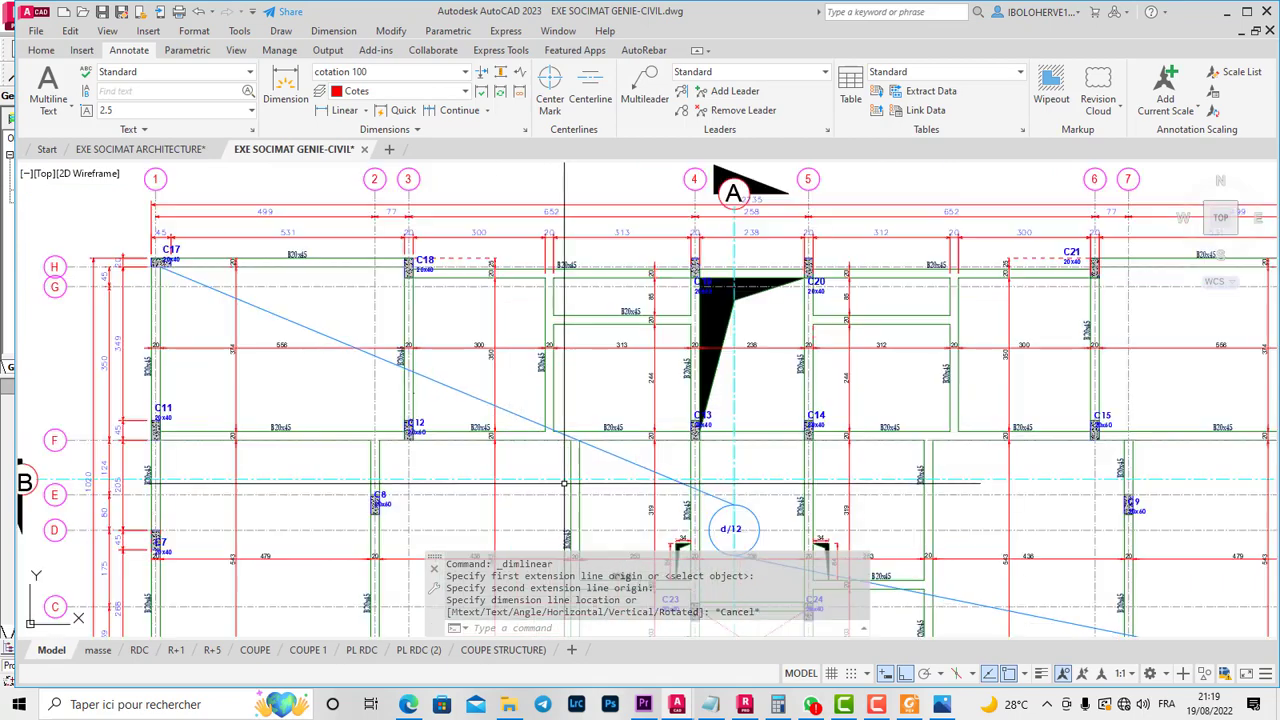
scroll(546, 487, "down", 4)
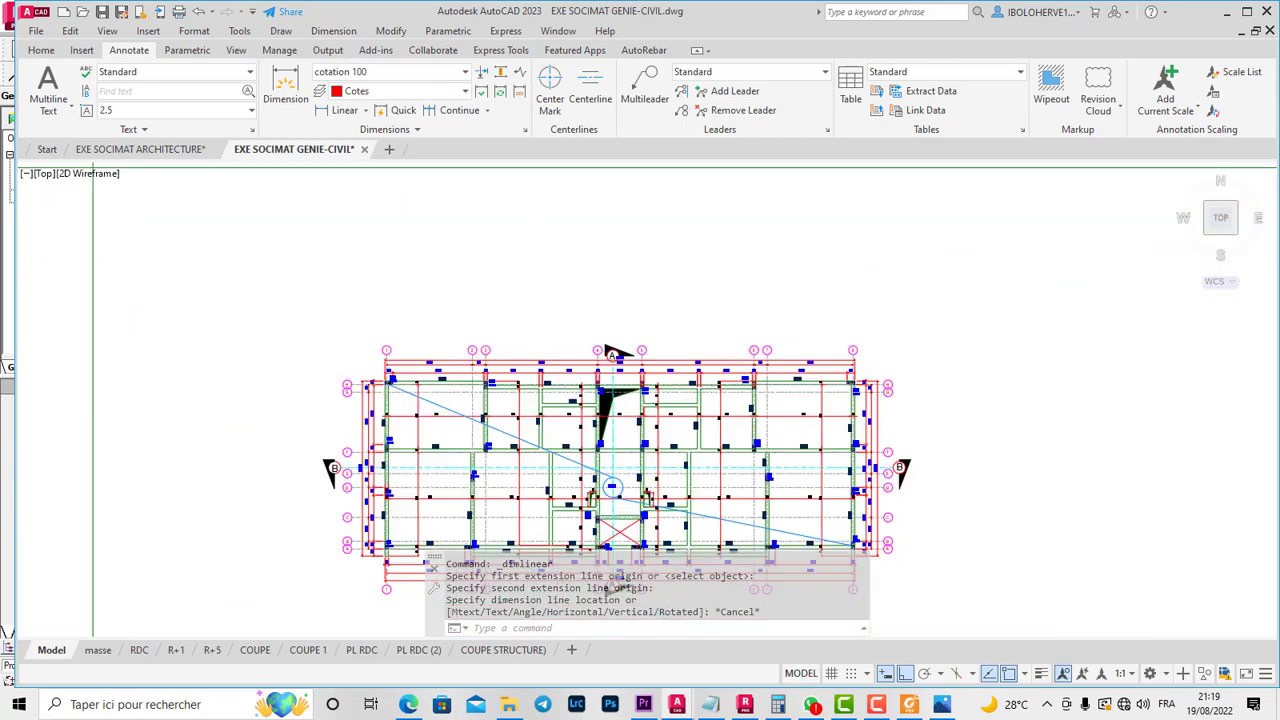
scroll(547, 500, "up", 8)
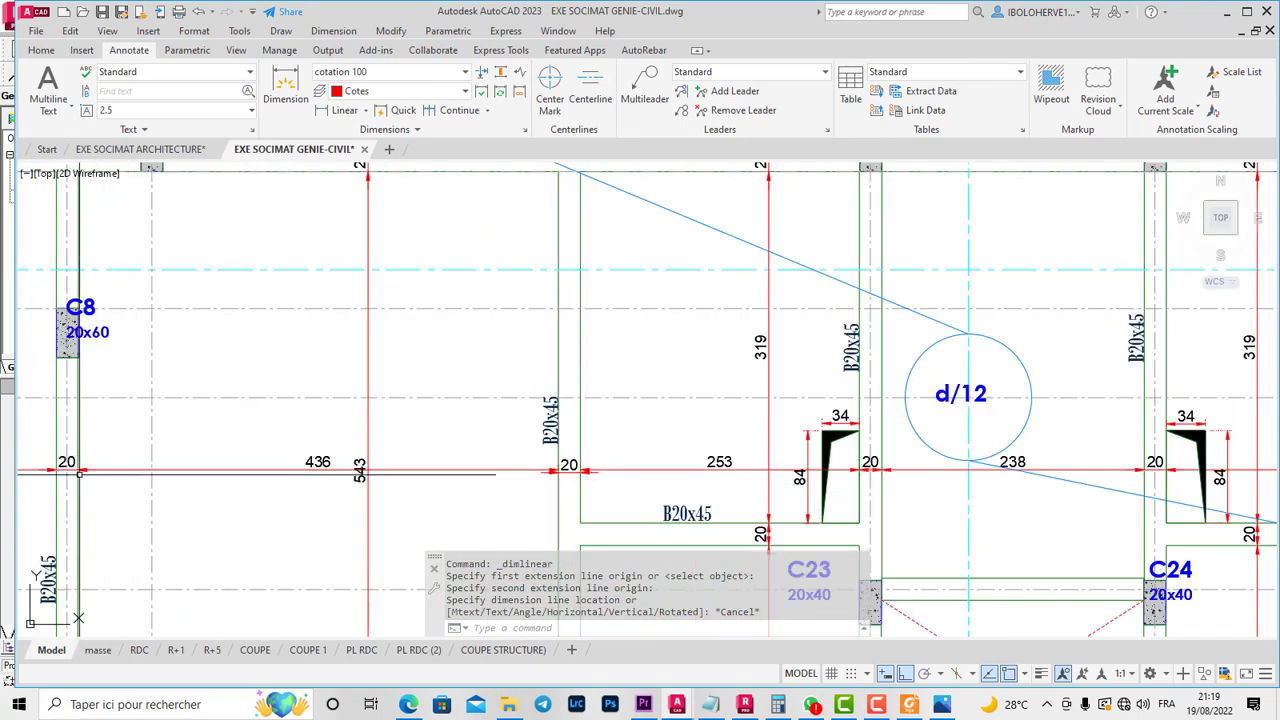
left_click(327, 112)
left_click(67, 356)
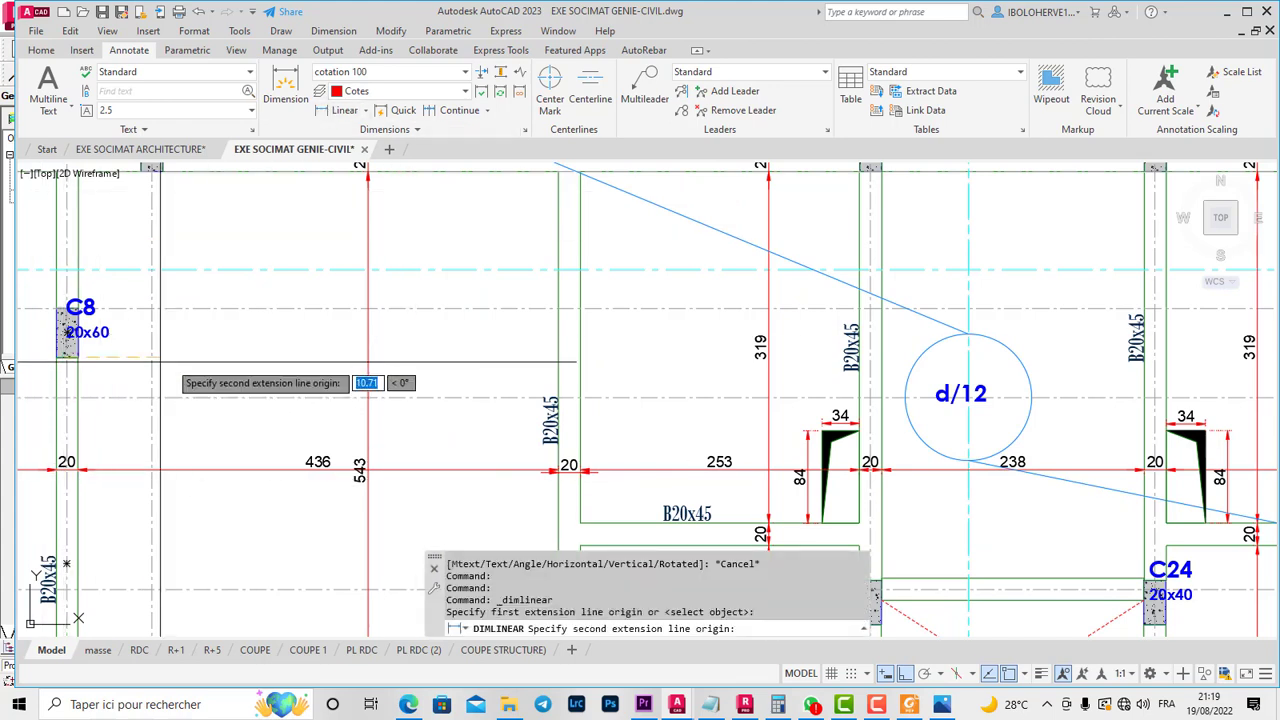
left_click(558, 366)
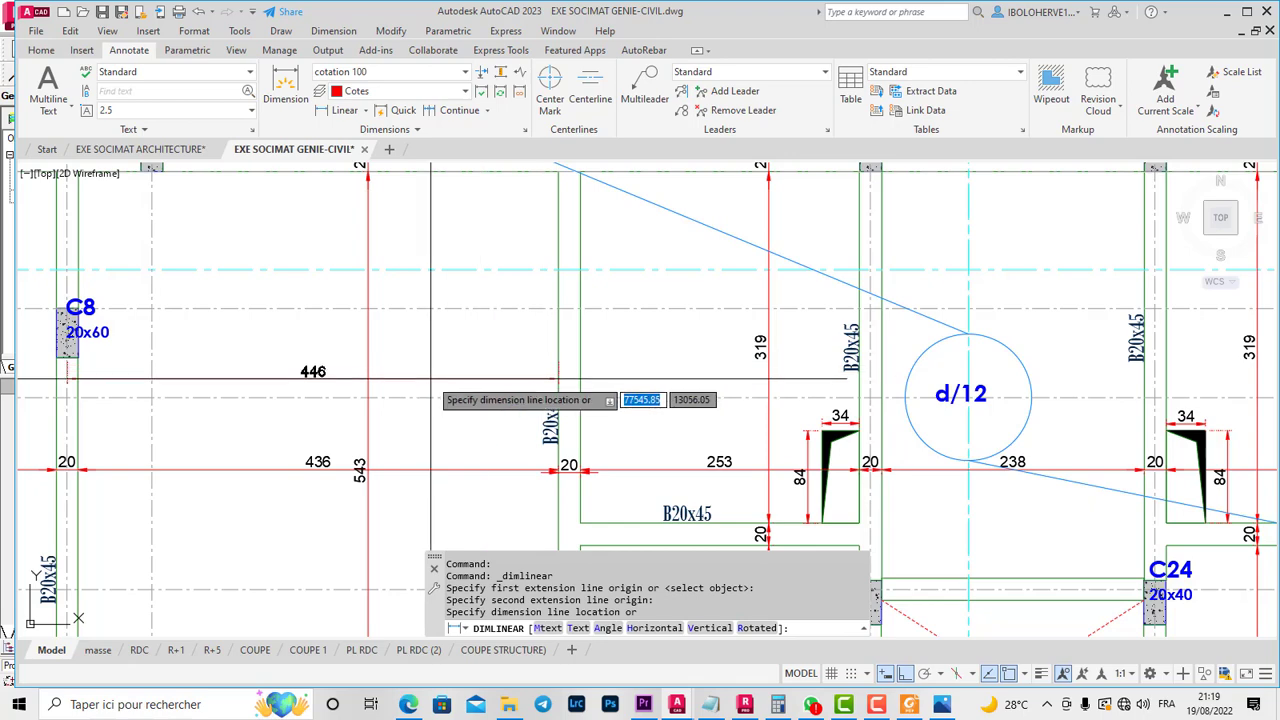
scroll(436, 382, "up", 2)
right_click(470, 362)
left_click(505, 391)
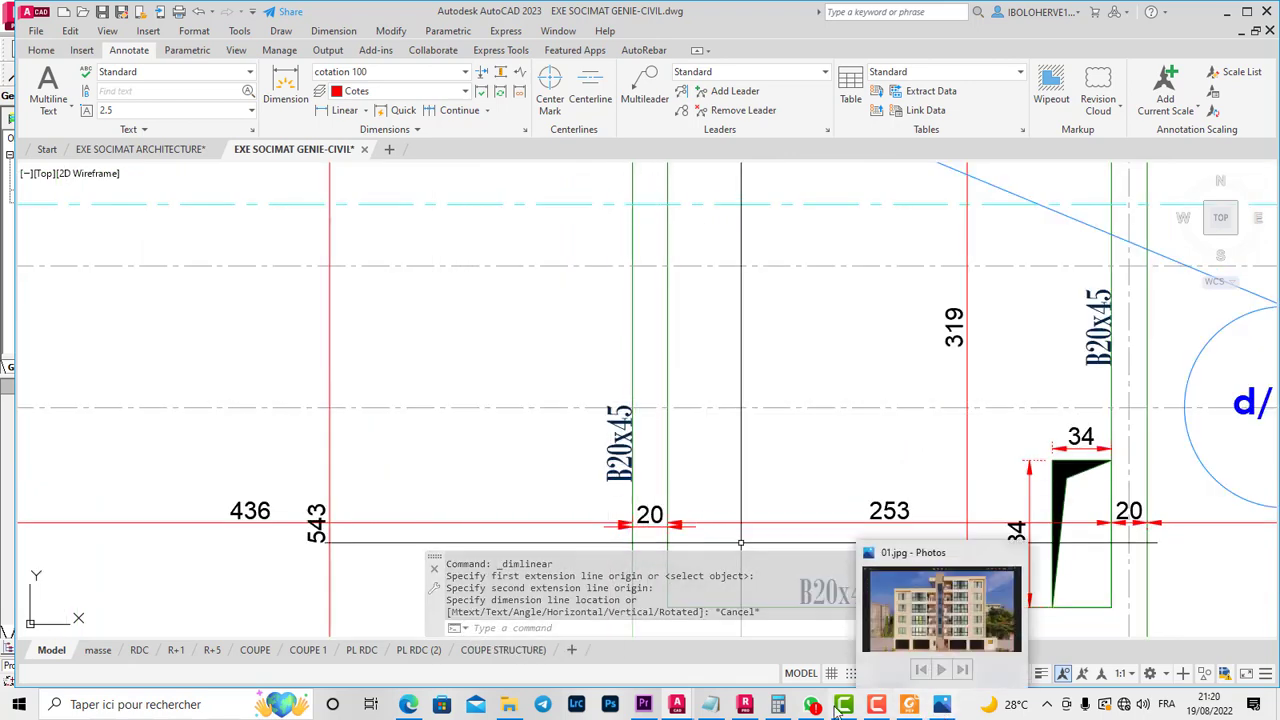
left_click(745, 704)
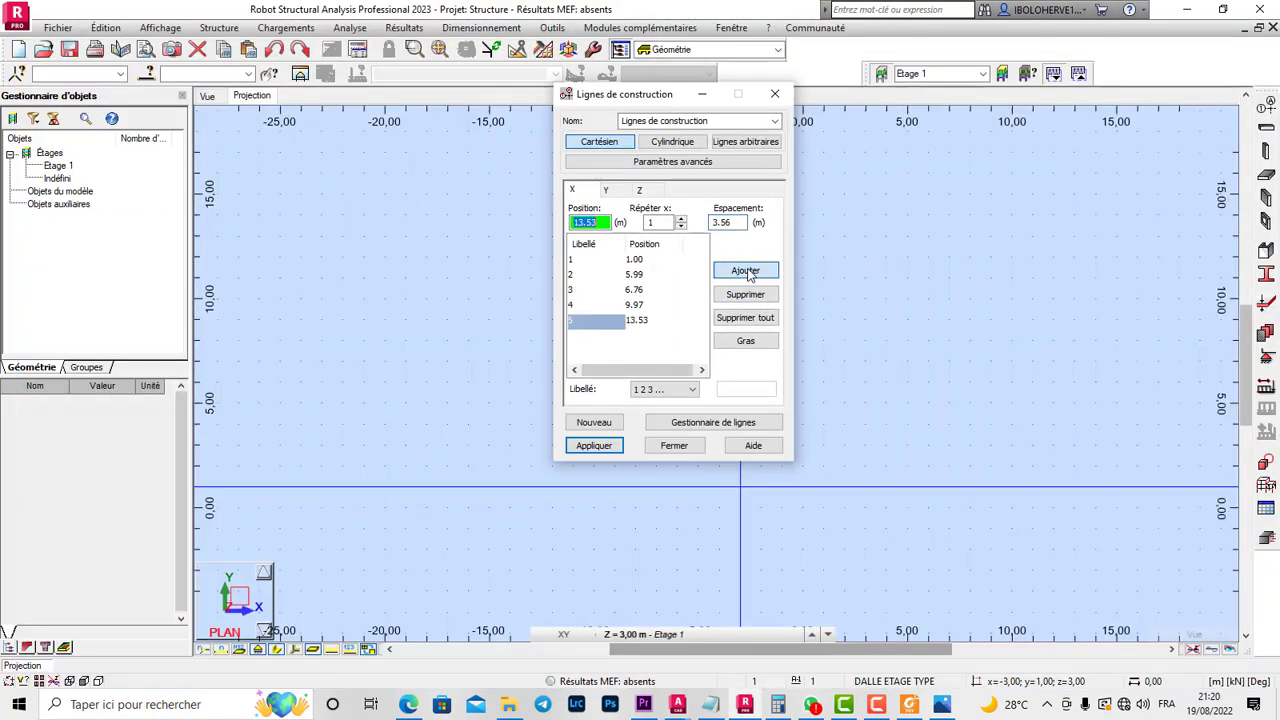
- Measure in AutoCAD from the secondary beam's far face to the axis through column C23, then return to Robot's construction lines
left_click(749, 709)
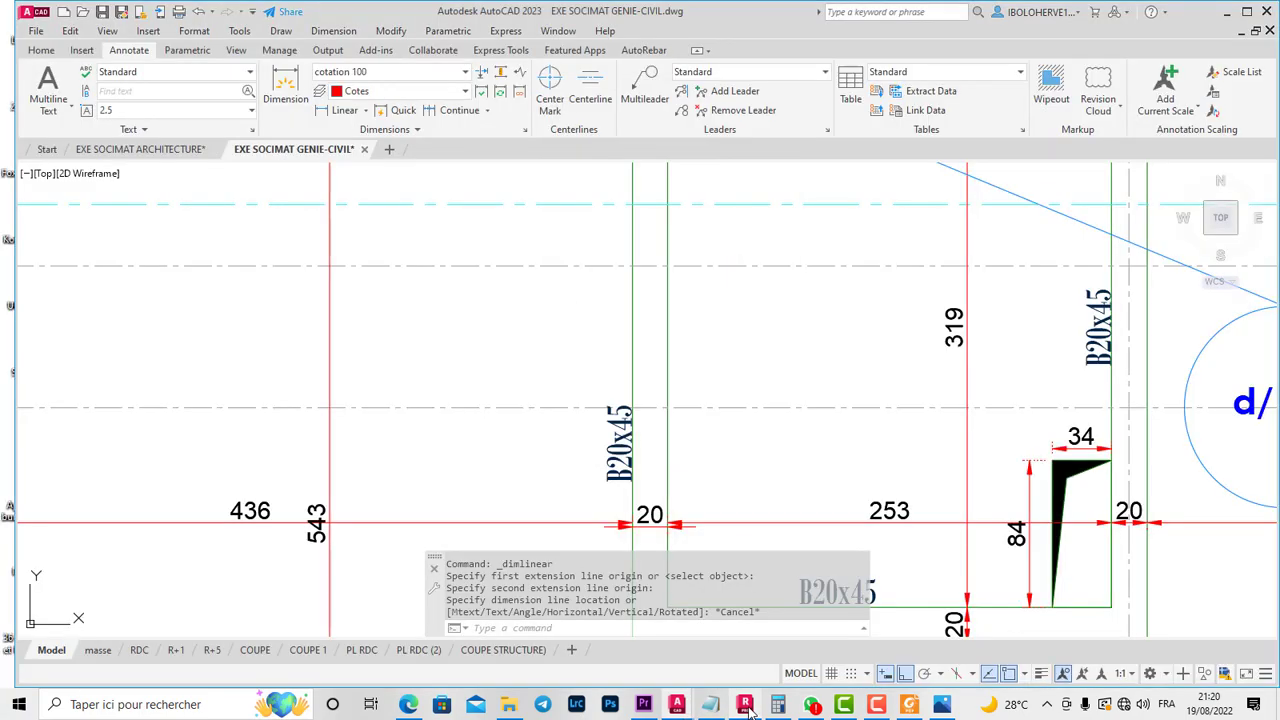
scroll(609, 447, "down", 8)
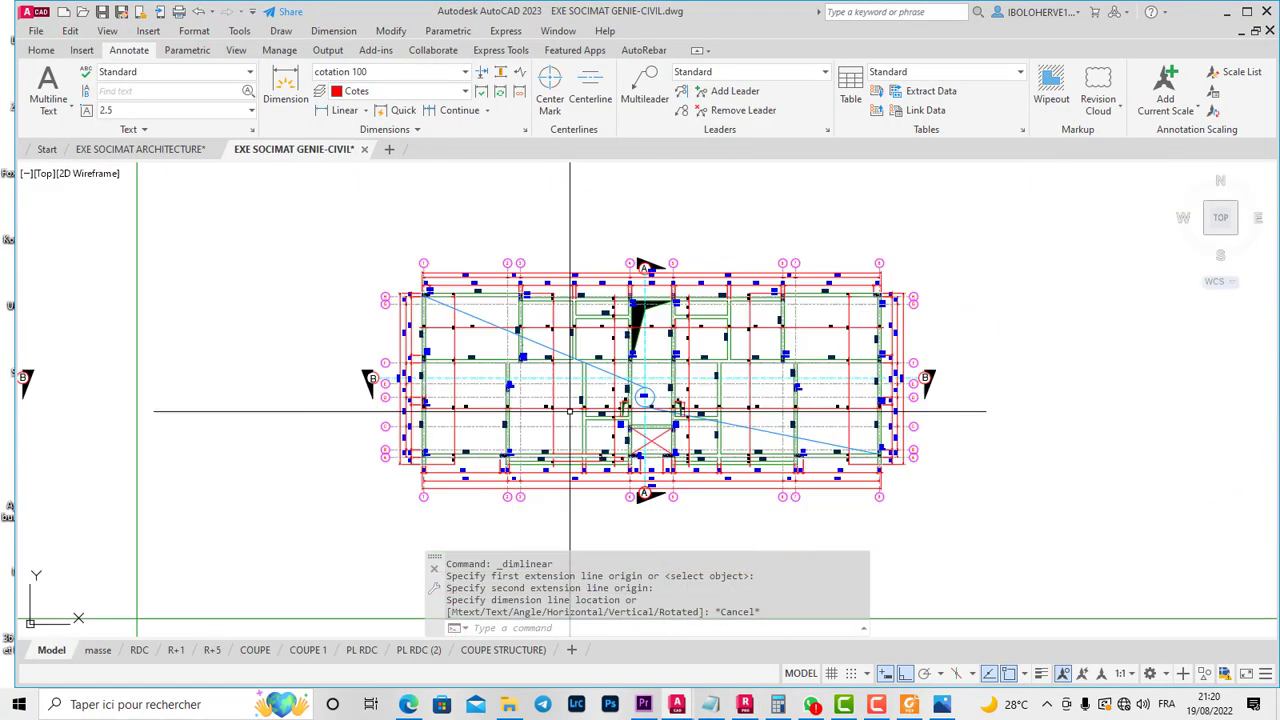
scroll(610, 373, "up", 7)
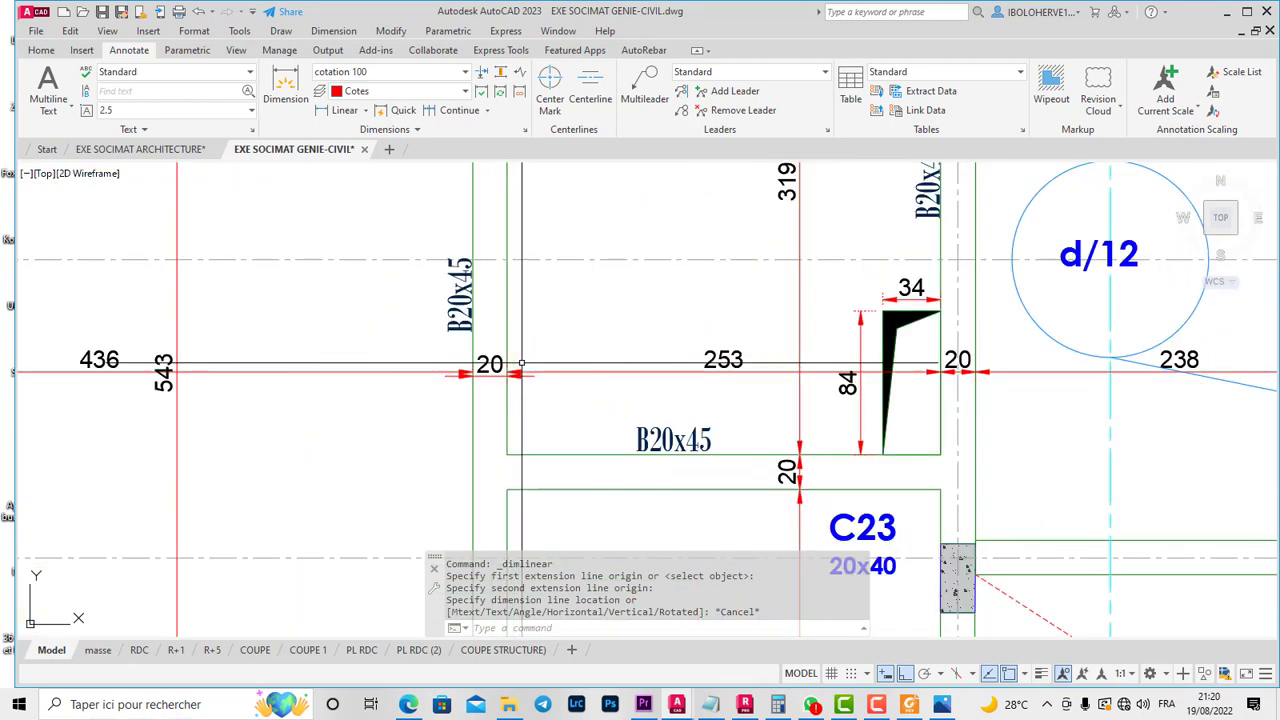
scroll(610, 373, "down", 2)
left_click(344, 110)
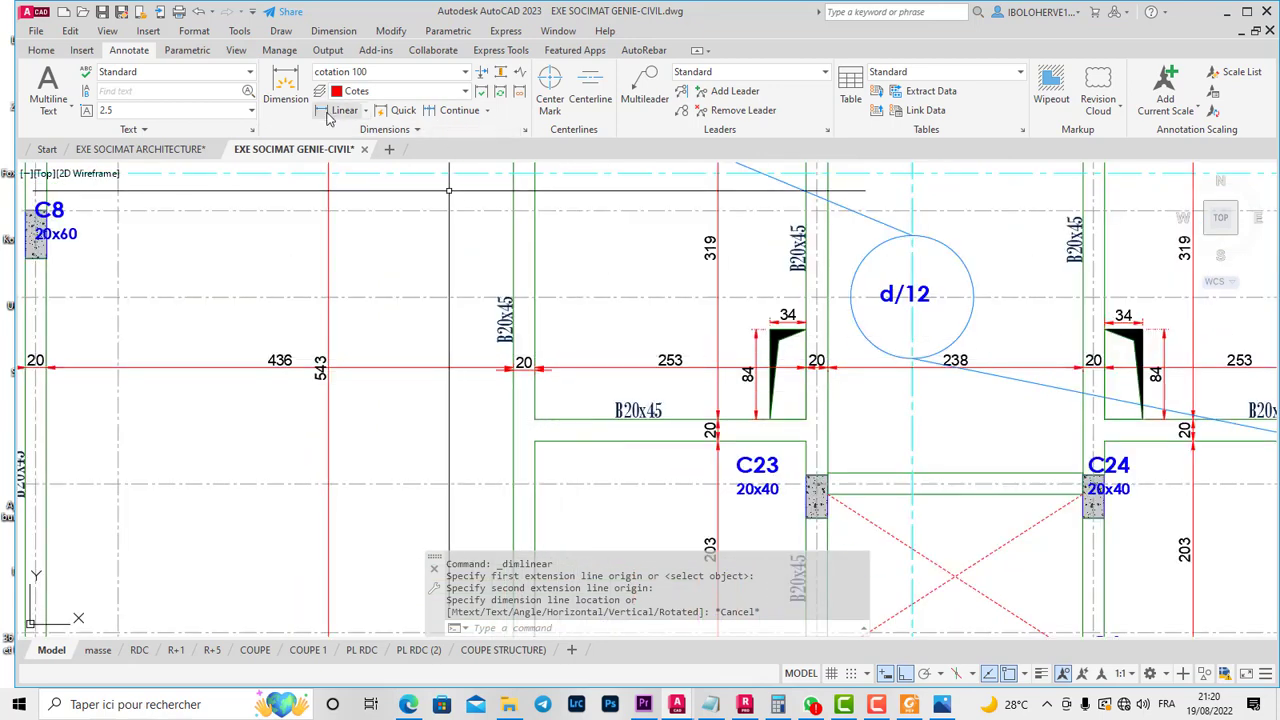
scroll(517, 333, "down", 2)
left_click(533, 378)
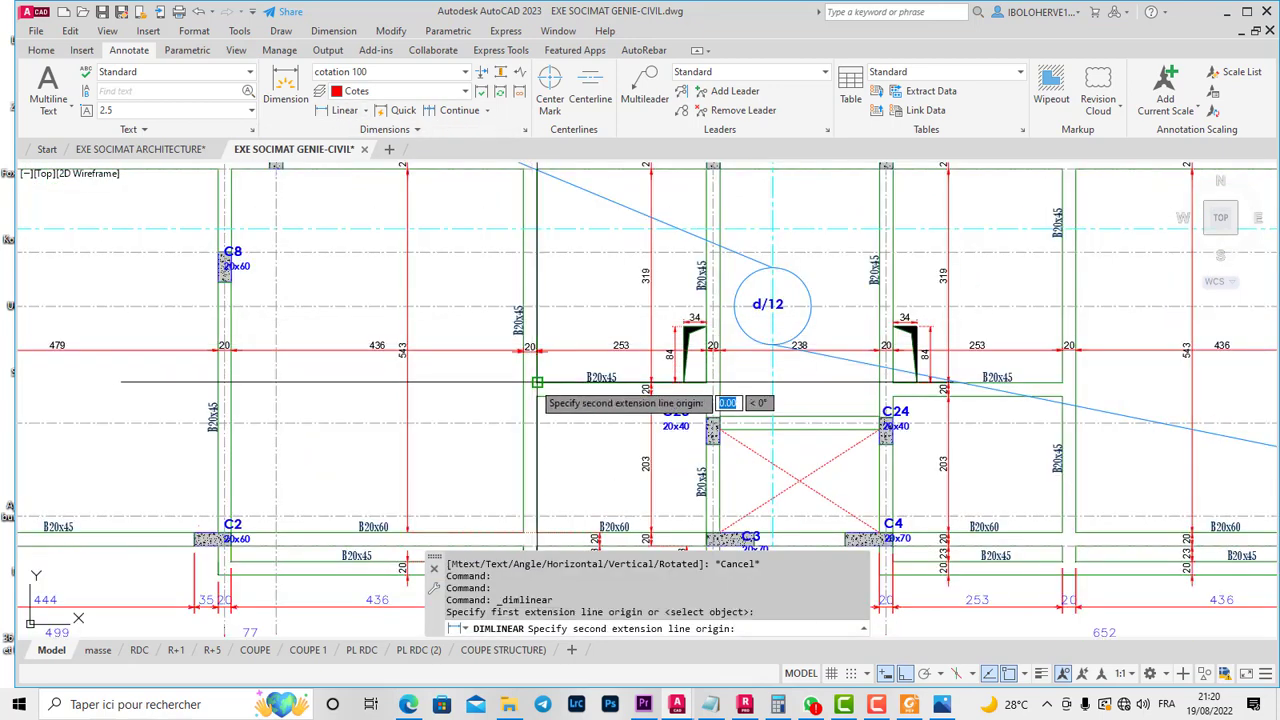
left_click(710, 381)
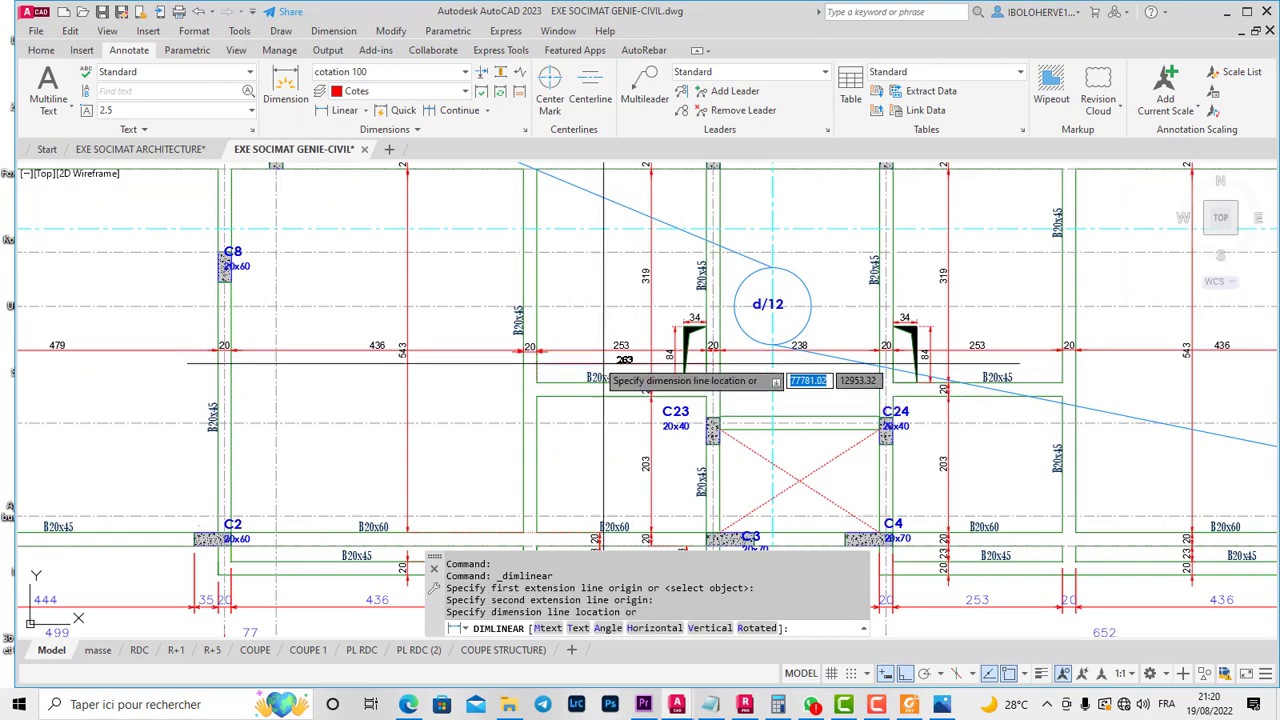
scroll(705, 372, "up", 5)
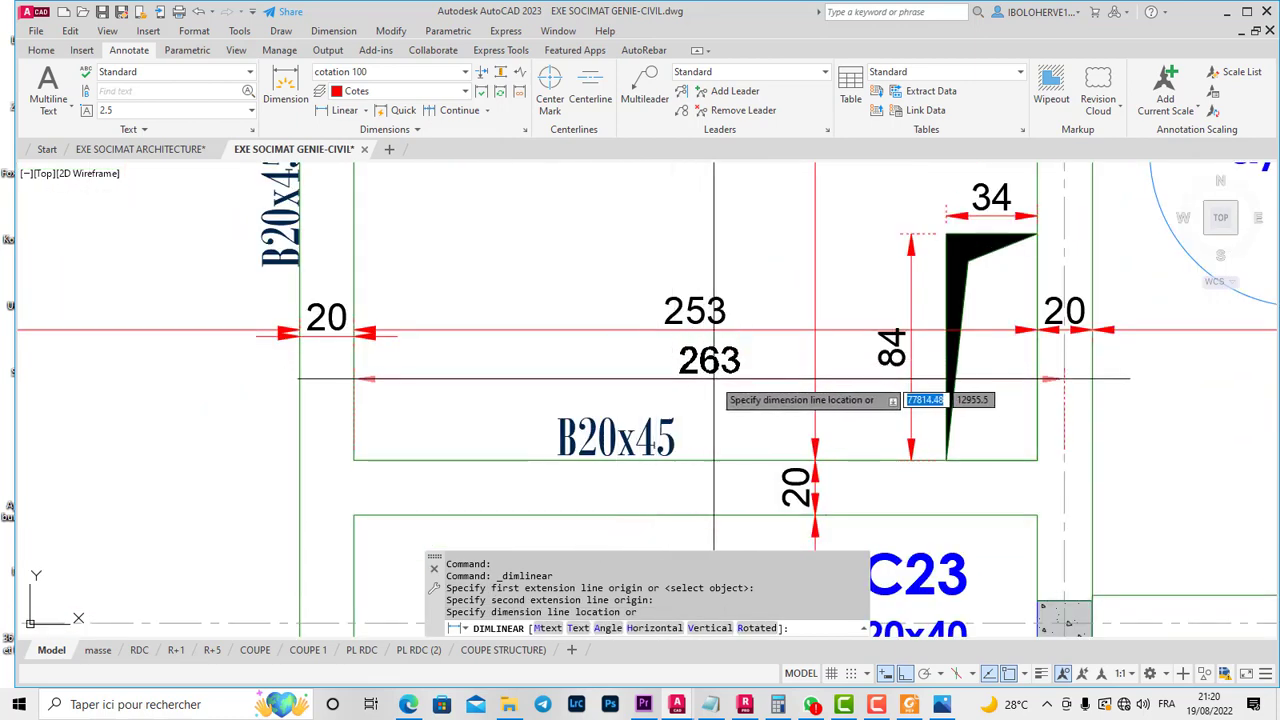
right_click(722, 384)
left_click(768, 394)
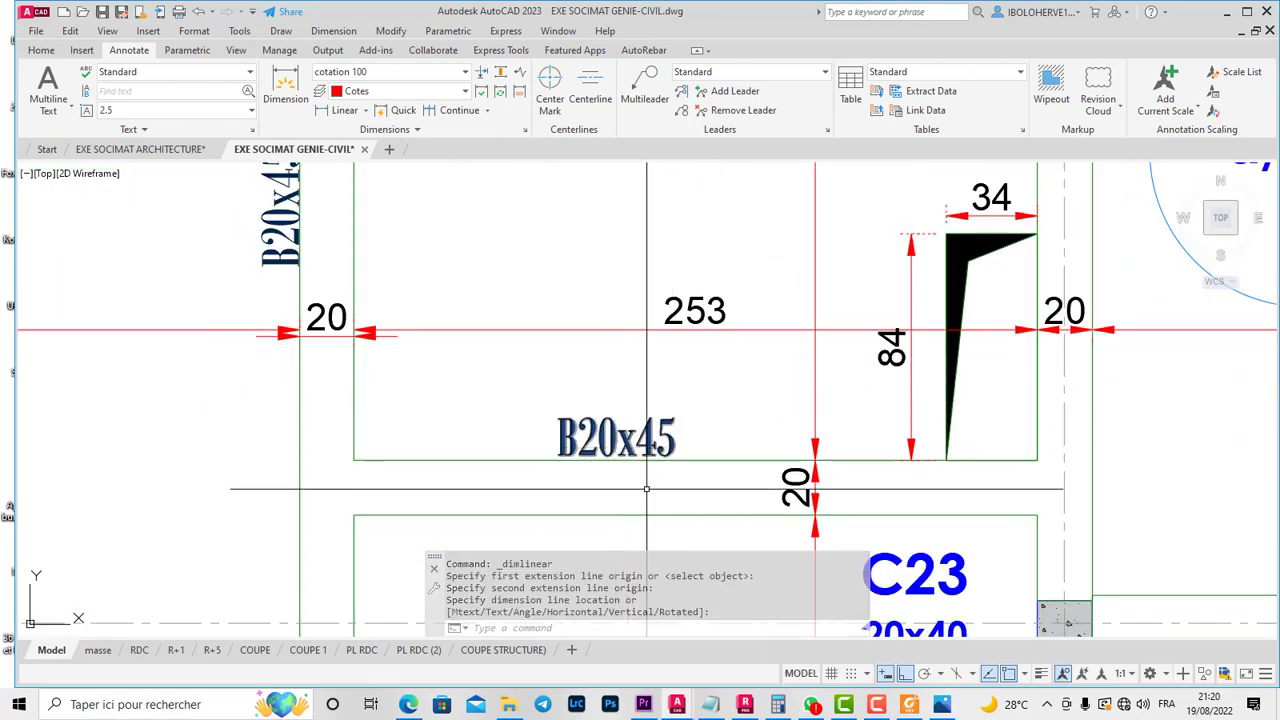
left_click(745, 705)
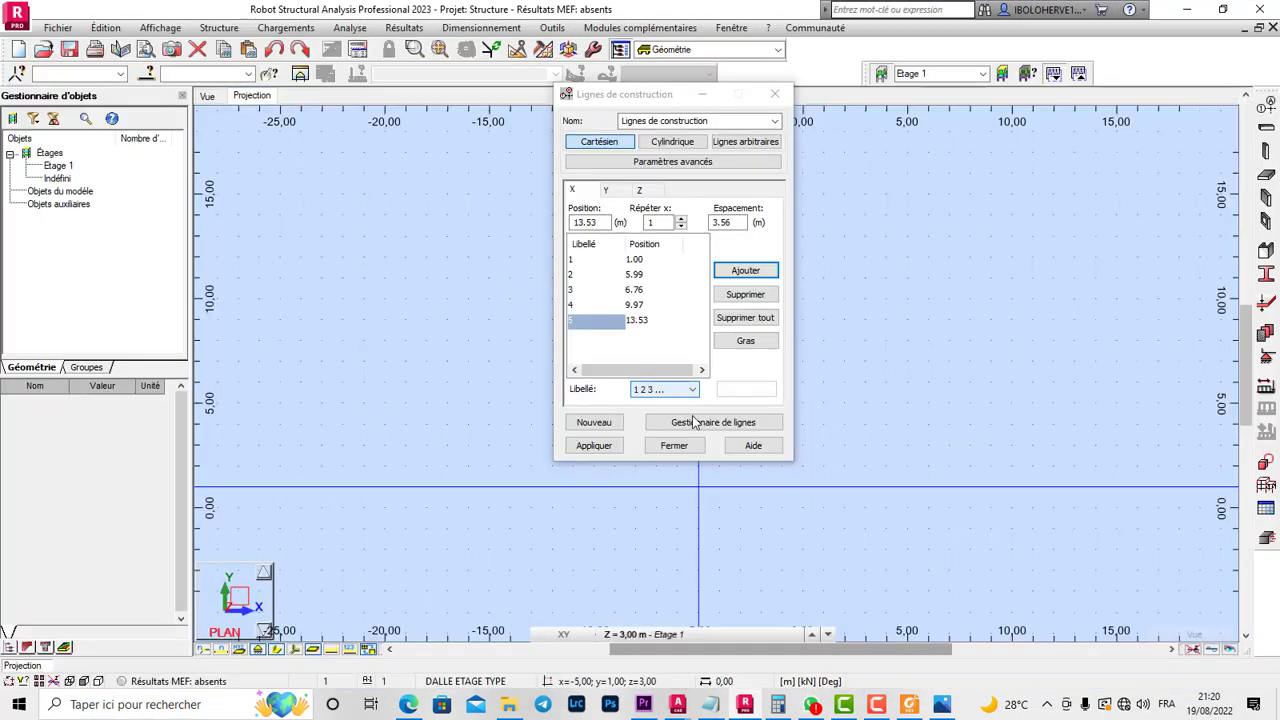
- Add an X construction line with 2.73 m spacing
left_click(737, 225)
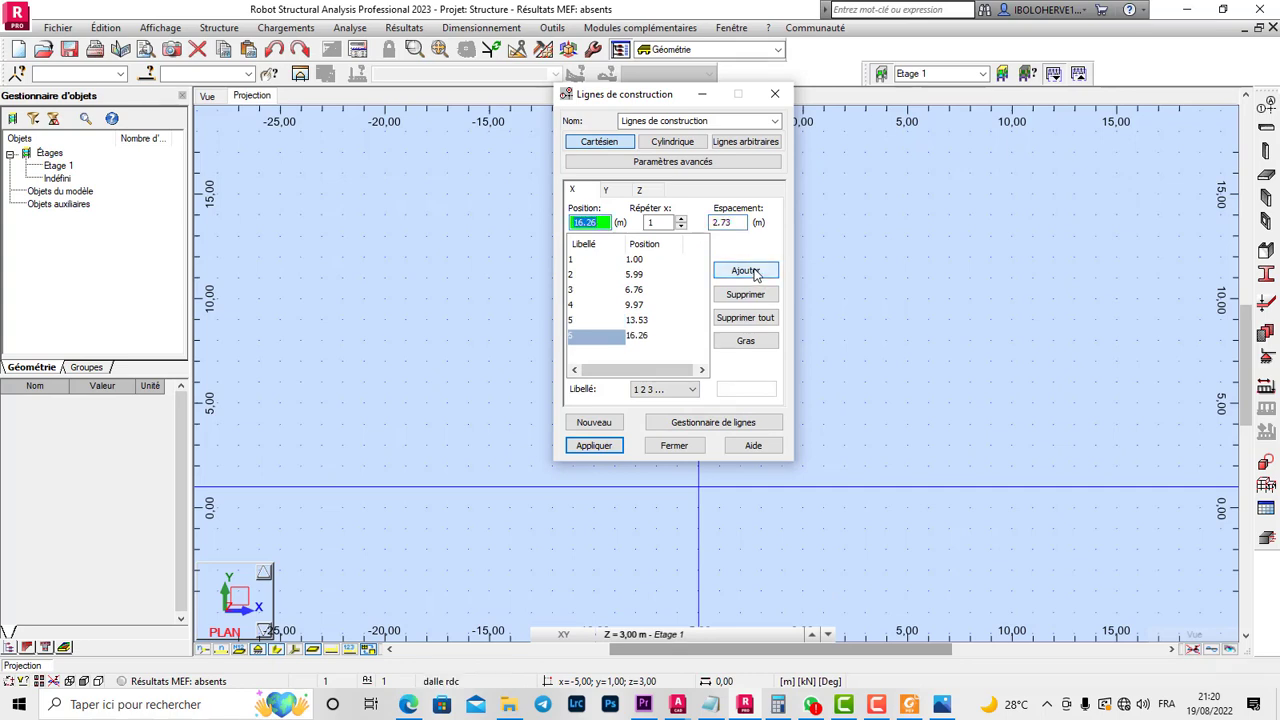
left_click(757, 272)
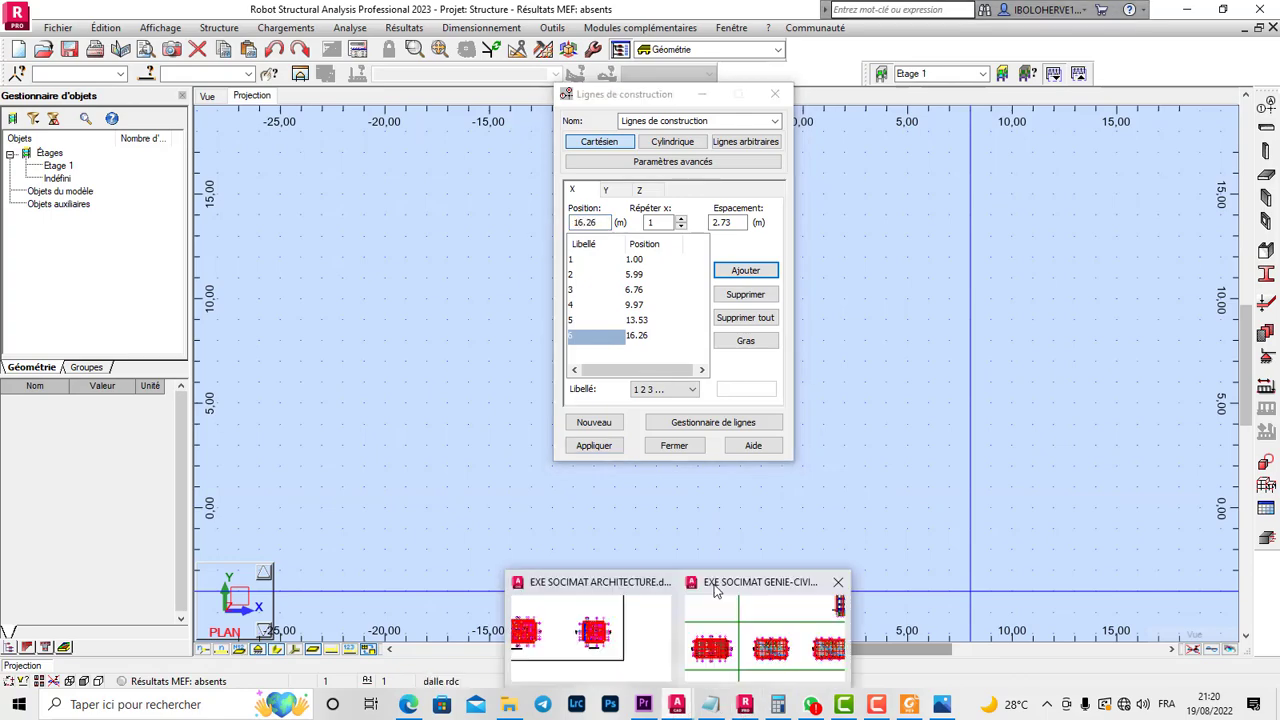
- Measure in AutoCAD between the axes through columns C23 and C24, and add an X construction line in Robot with 2.58 m spacing
left_click(746, 628)
scroll(633, 343, "up", 6)
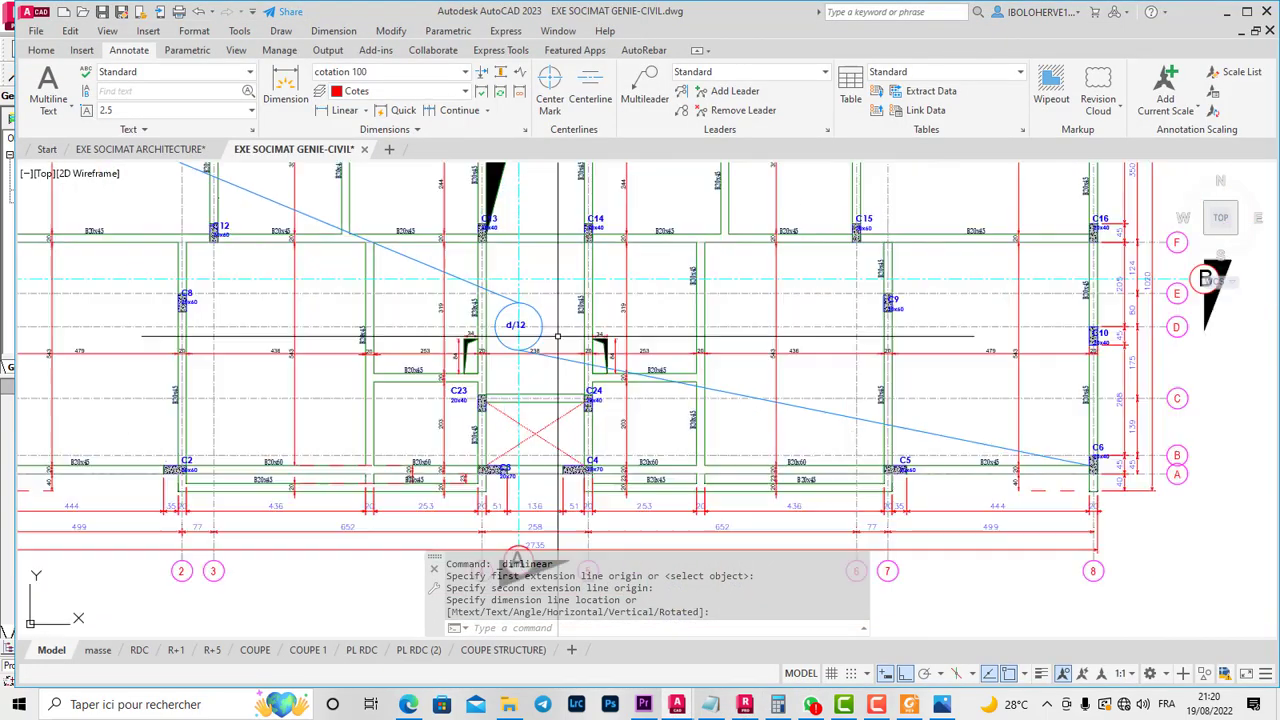
left_click(340, 110)
left_click(220, 400)
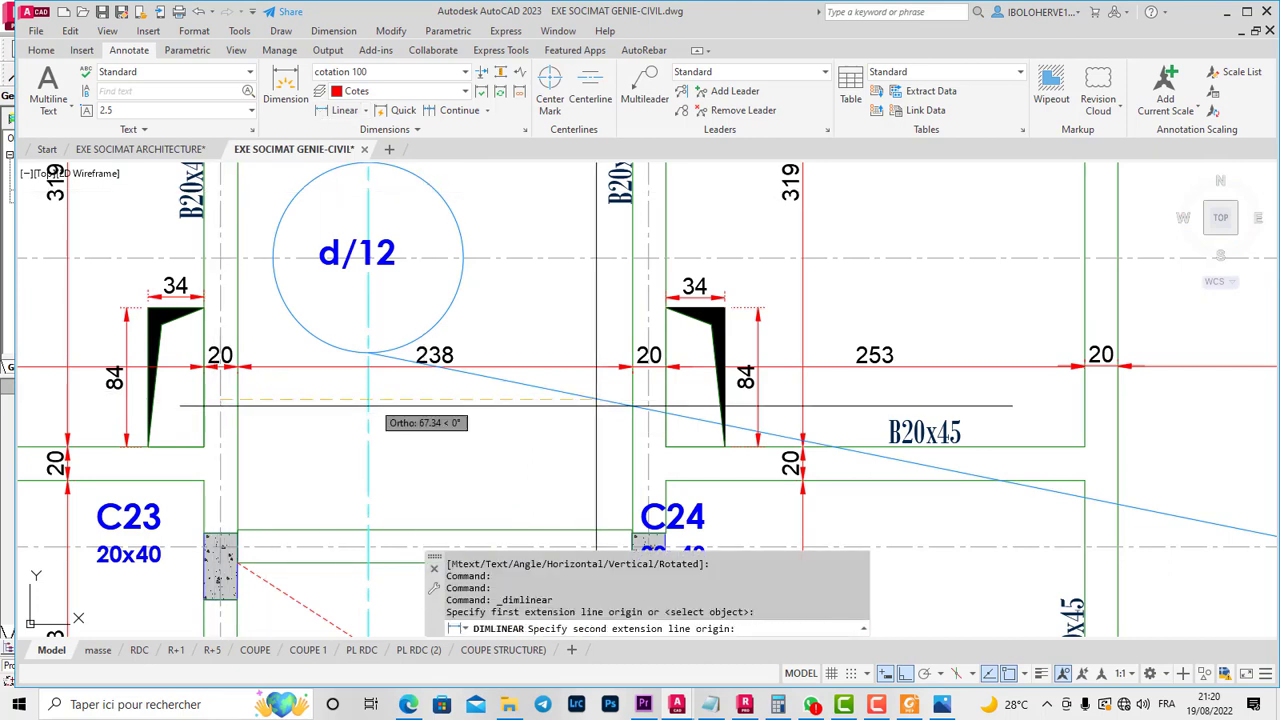
left_click(648, 400)
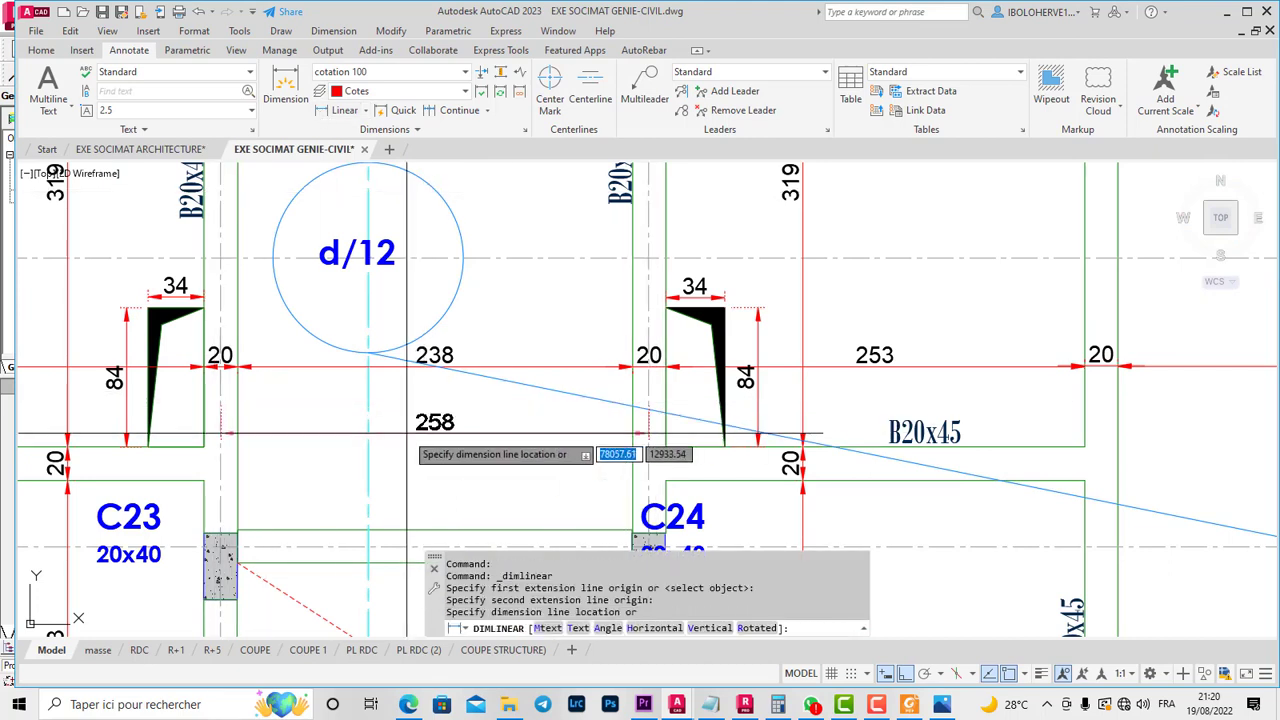
scroll(430, 430, "up", 2)
right_click(440, 432)
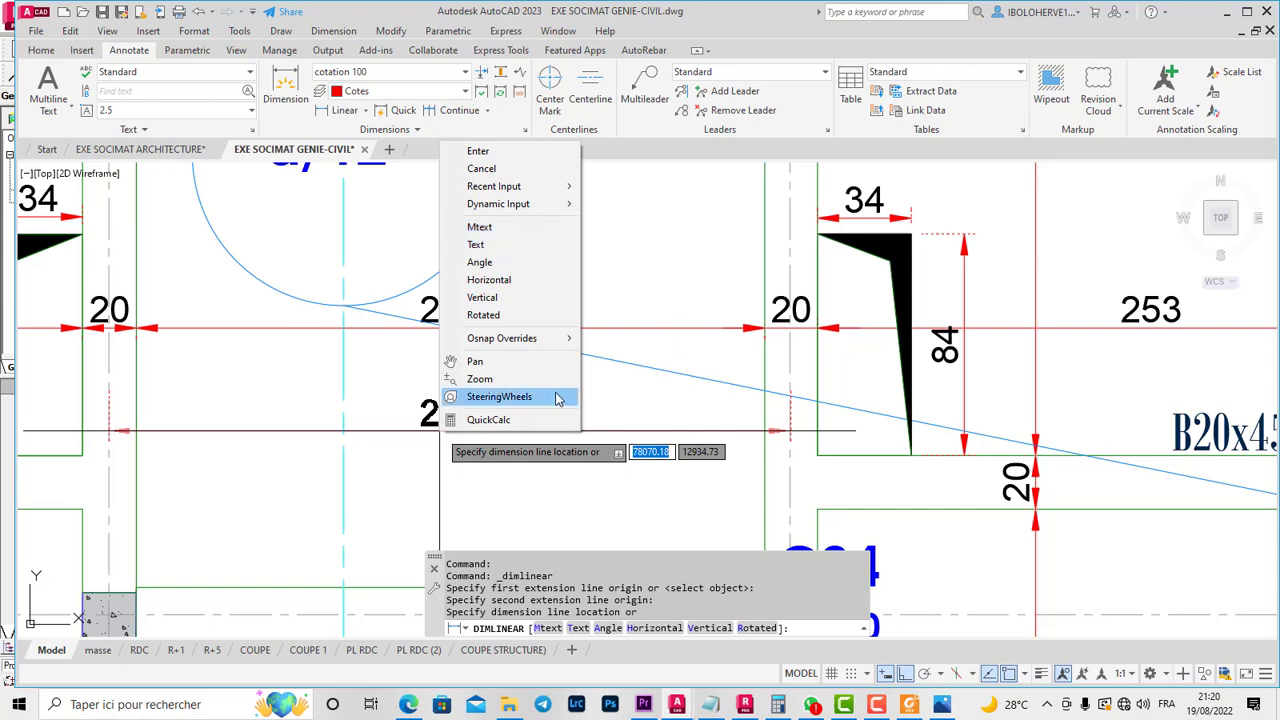
key("Escape")
scroll(548, 385, "down", 4)
key("Escape")
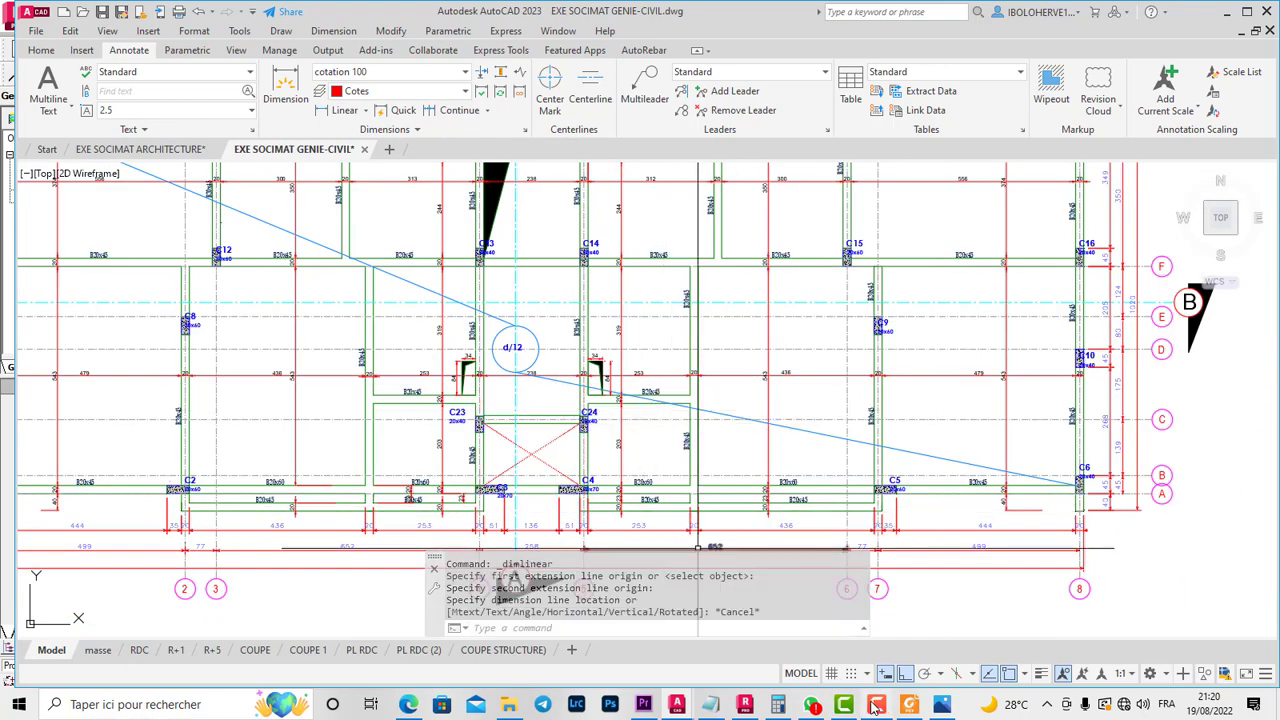
mouse_move(877, 708)
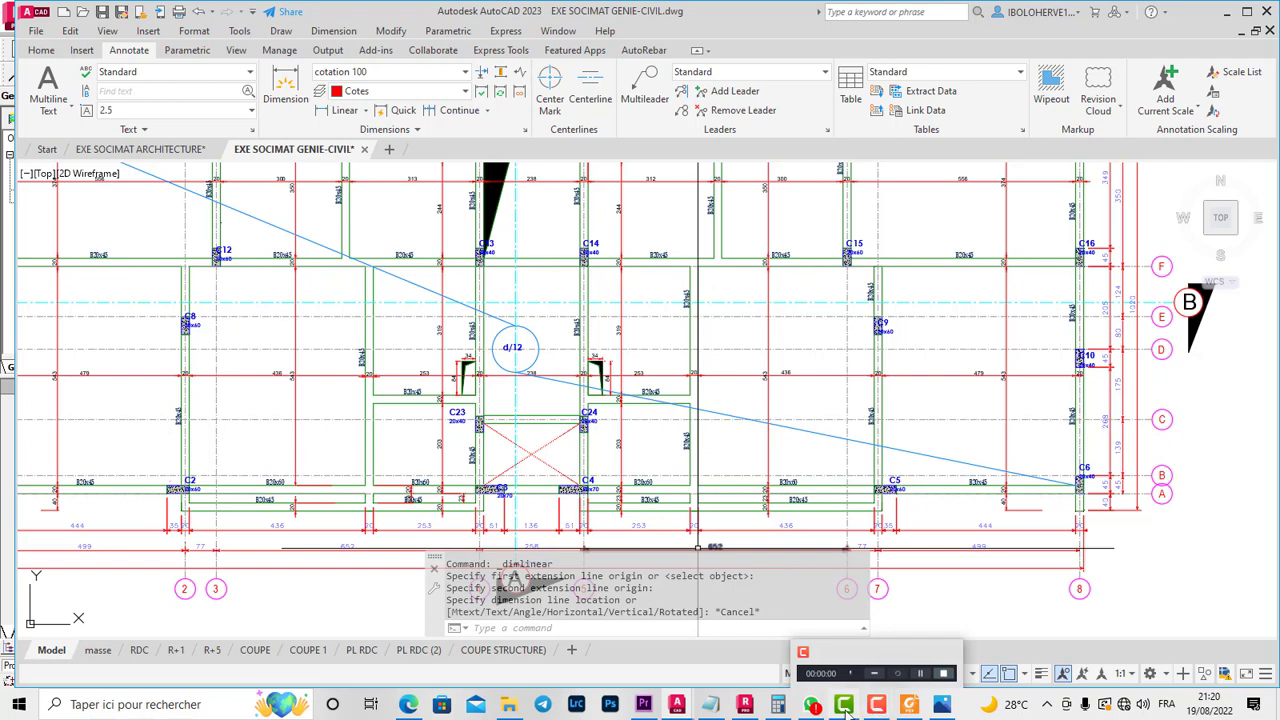
left_click(845, 706)
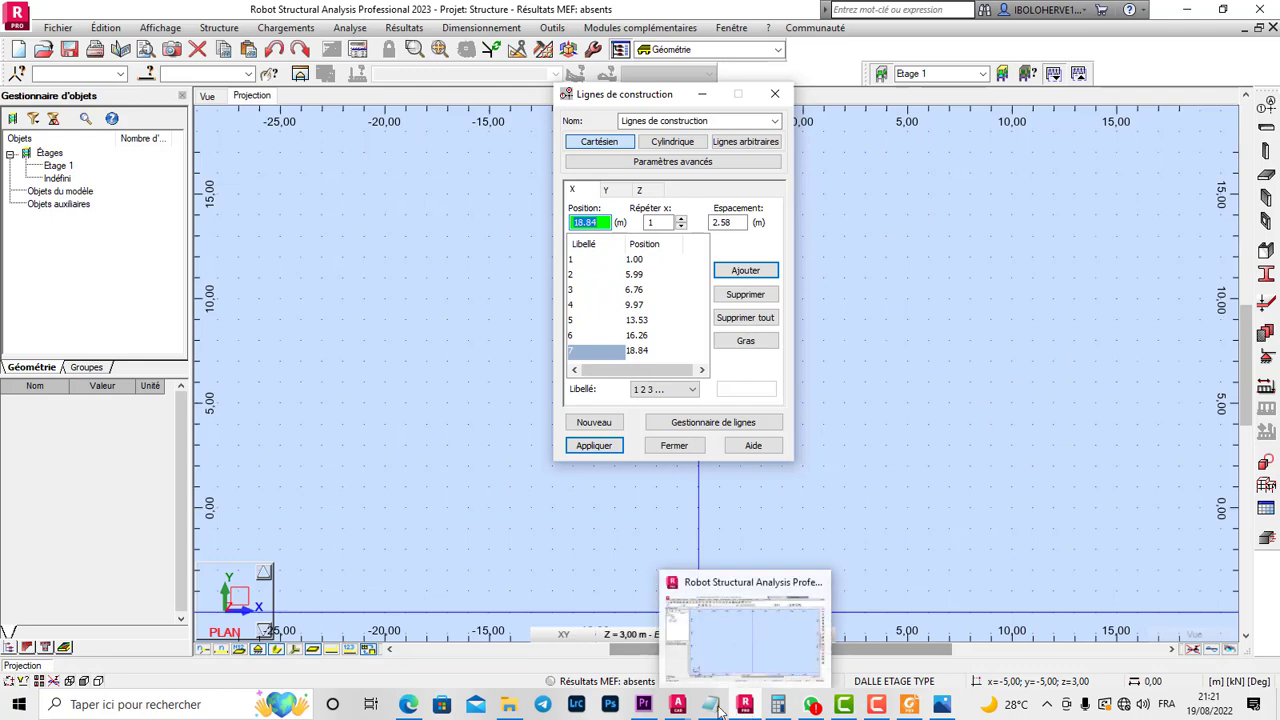
- Measure in AutoCAD from column C24's axis to the next secondary beam's near face, and add an X construction line in Robot with 2.73 m spacing
mouse_move(678, 706)
left_click(771, 622)
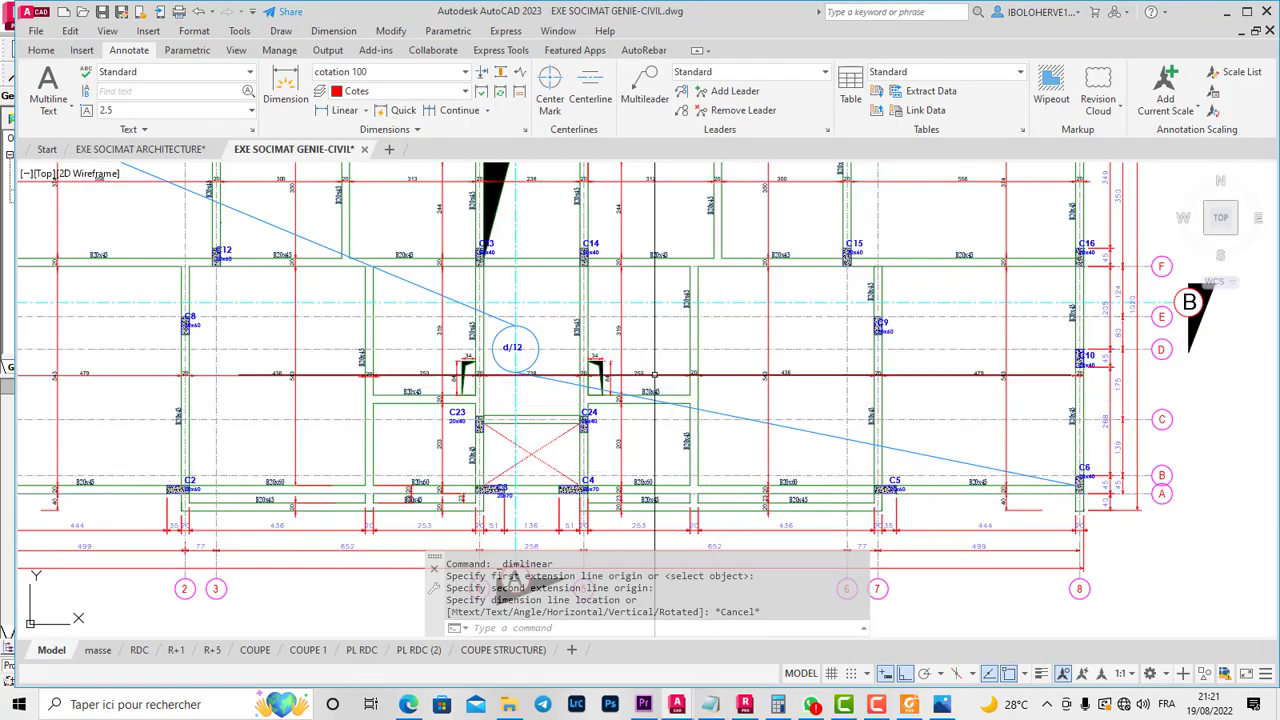
scroll(668, 382, "up", 4)
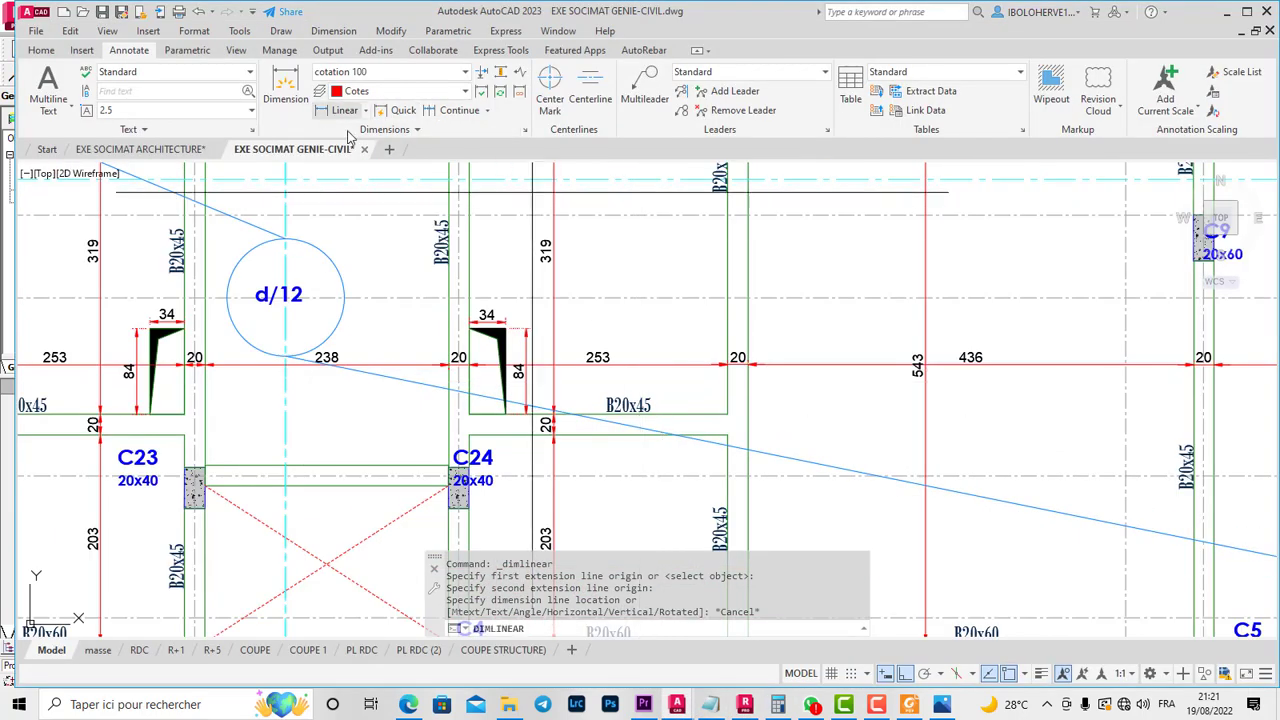
left_click(344, 112)
left_click(459, 385)
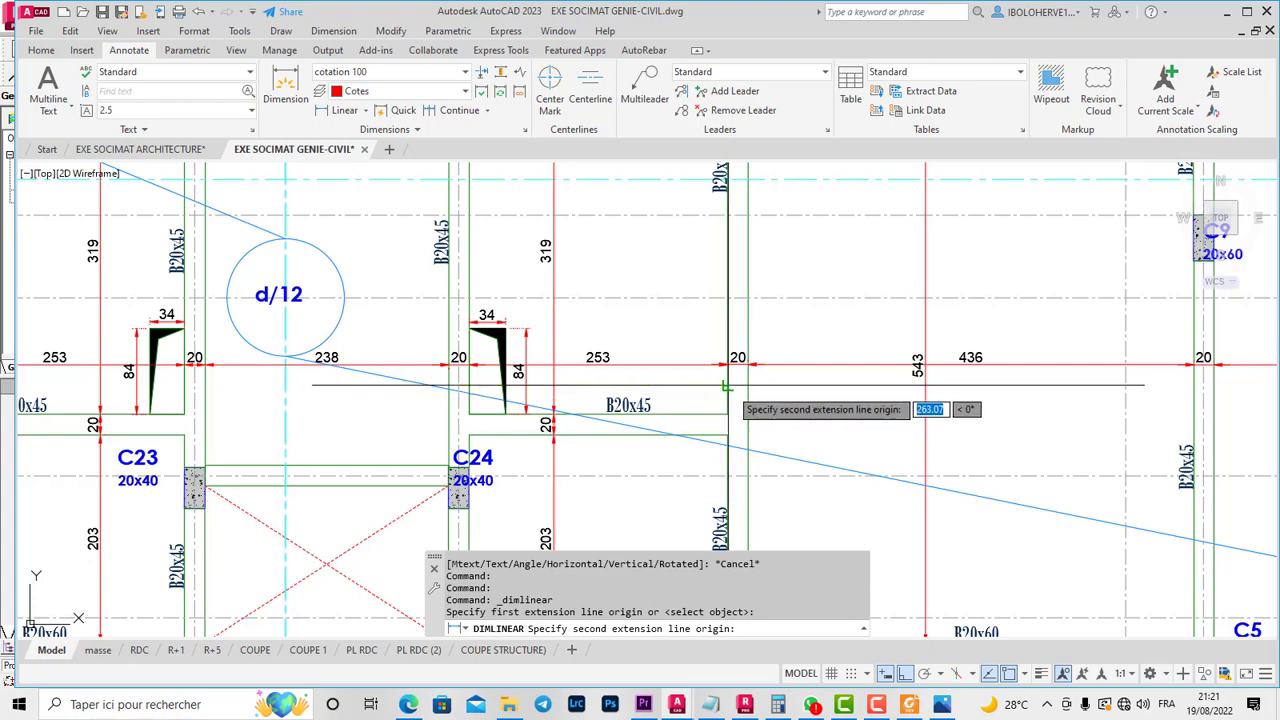
left_click(727, 385)
scroll(650, 337, "up", 4)
right_click(650, 338)
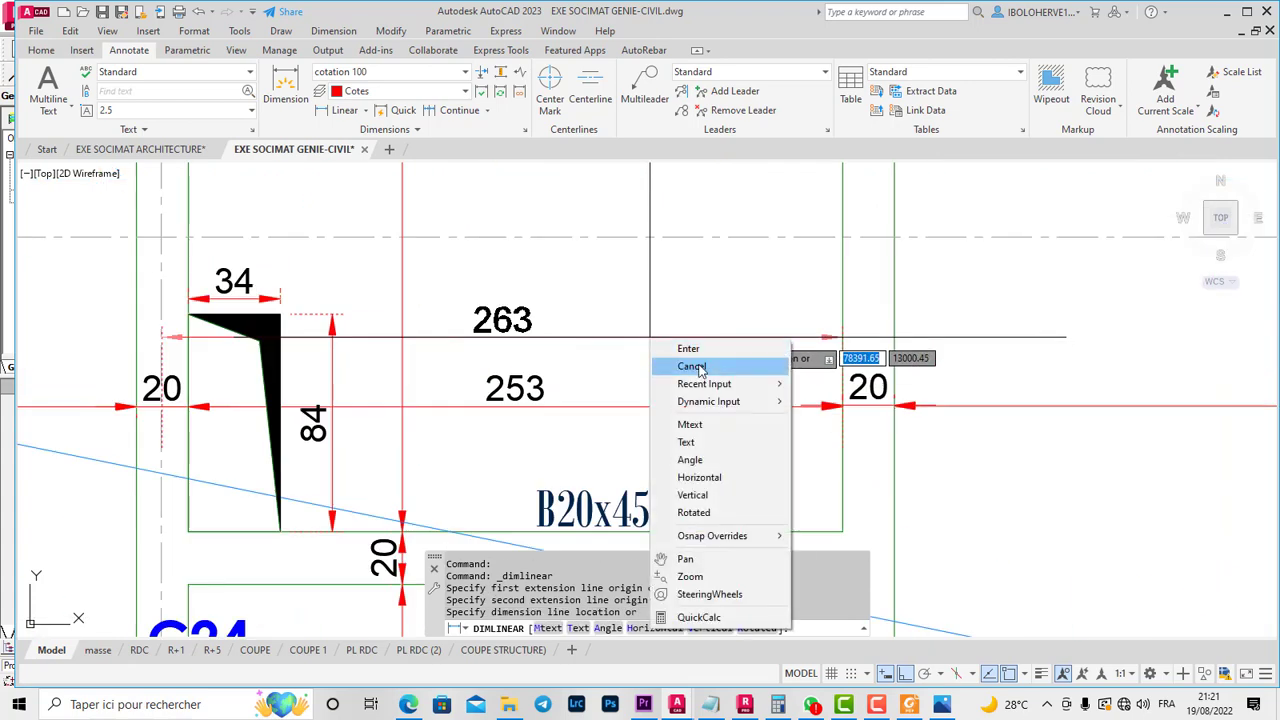
left_click(692, 366)
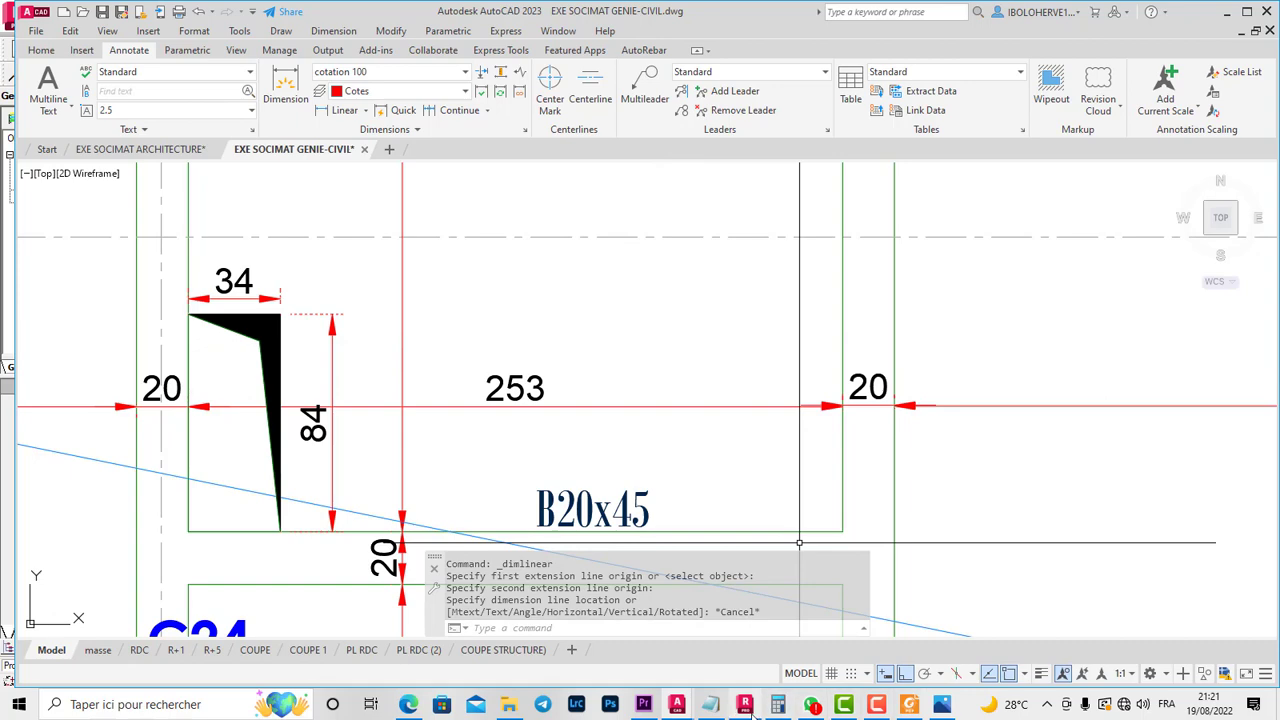
left_click(745, 704)
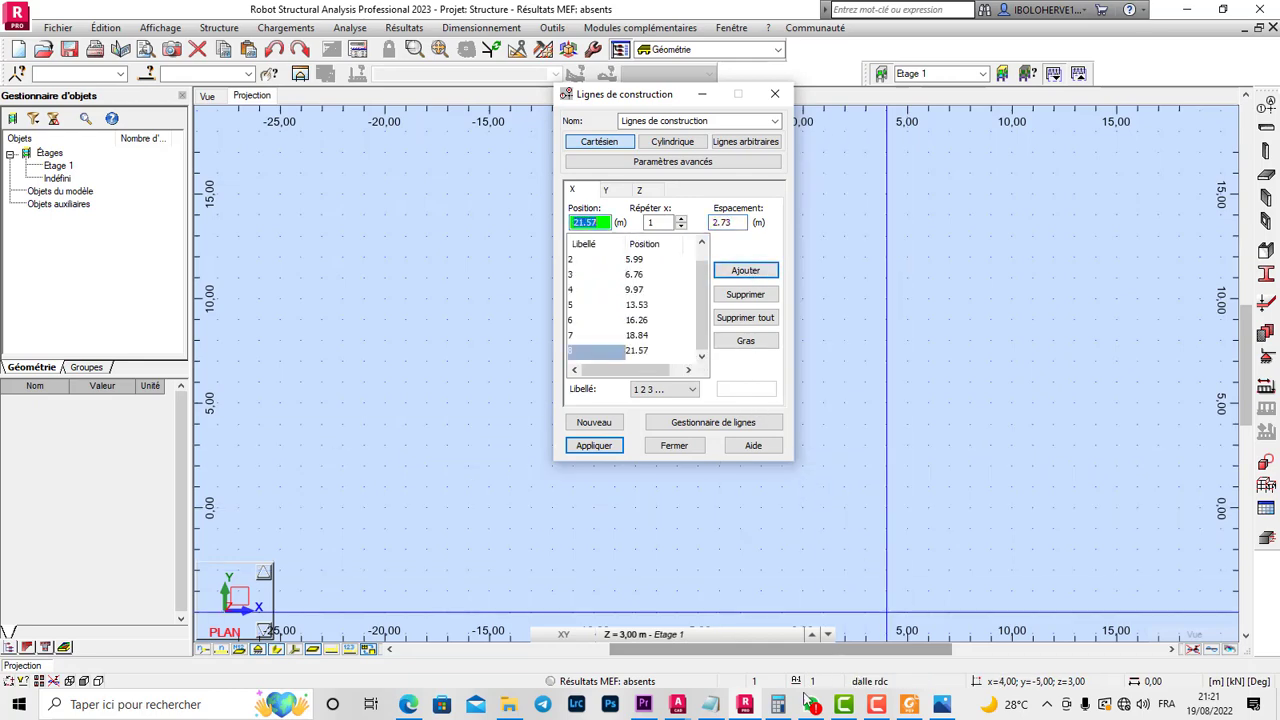
- Switch to AutoCAD and examine the secondary beam positions and axis spacings across the whole structural floor plan
mouse_move(677, 708)
left_click(749, 655)
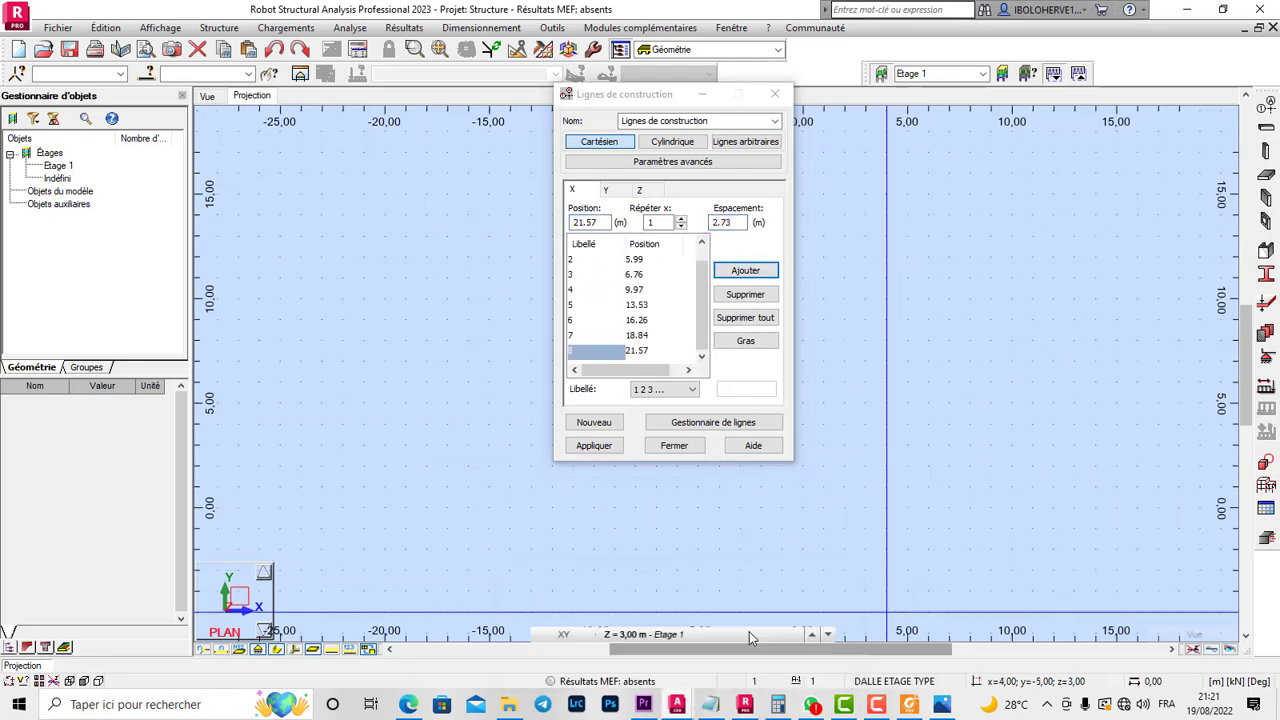
scroll(630, 412, "down", 4)
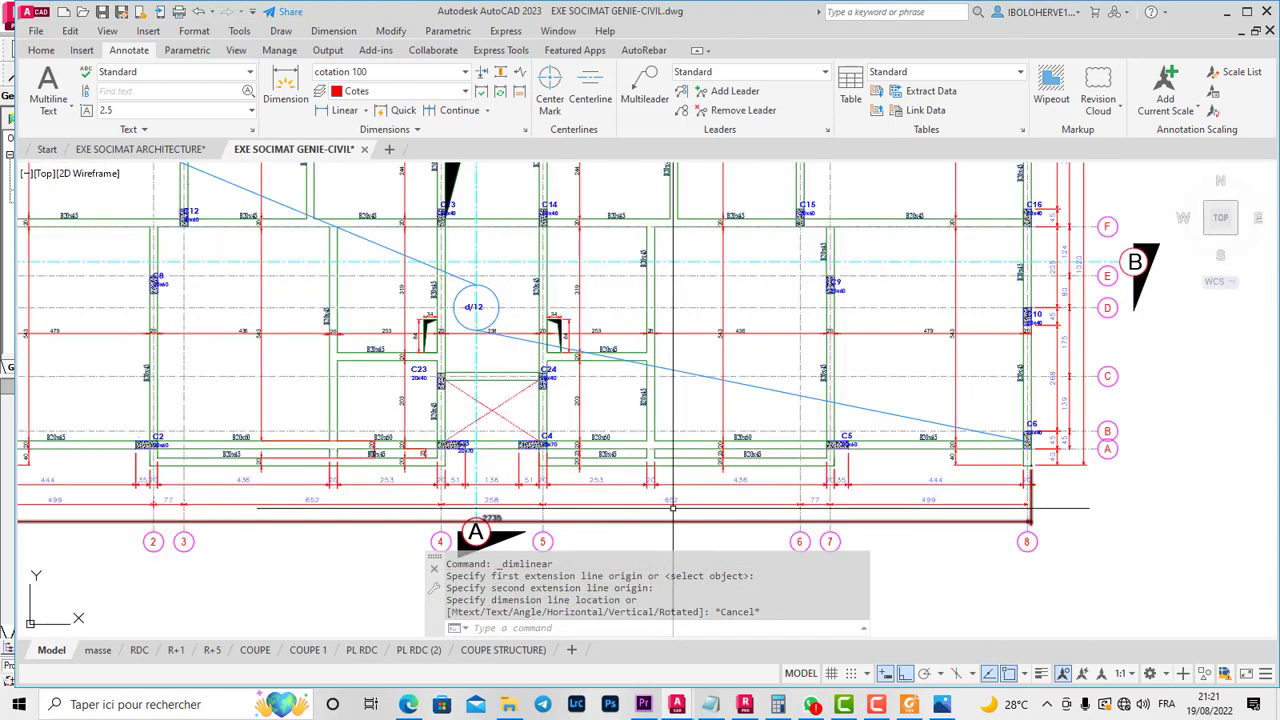
scroll(651, 390, "down", 2)
scroll(643, 250, "up", 2)
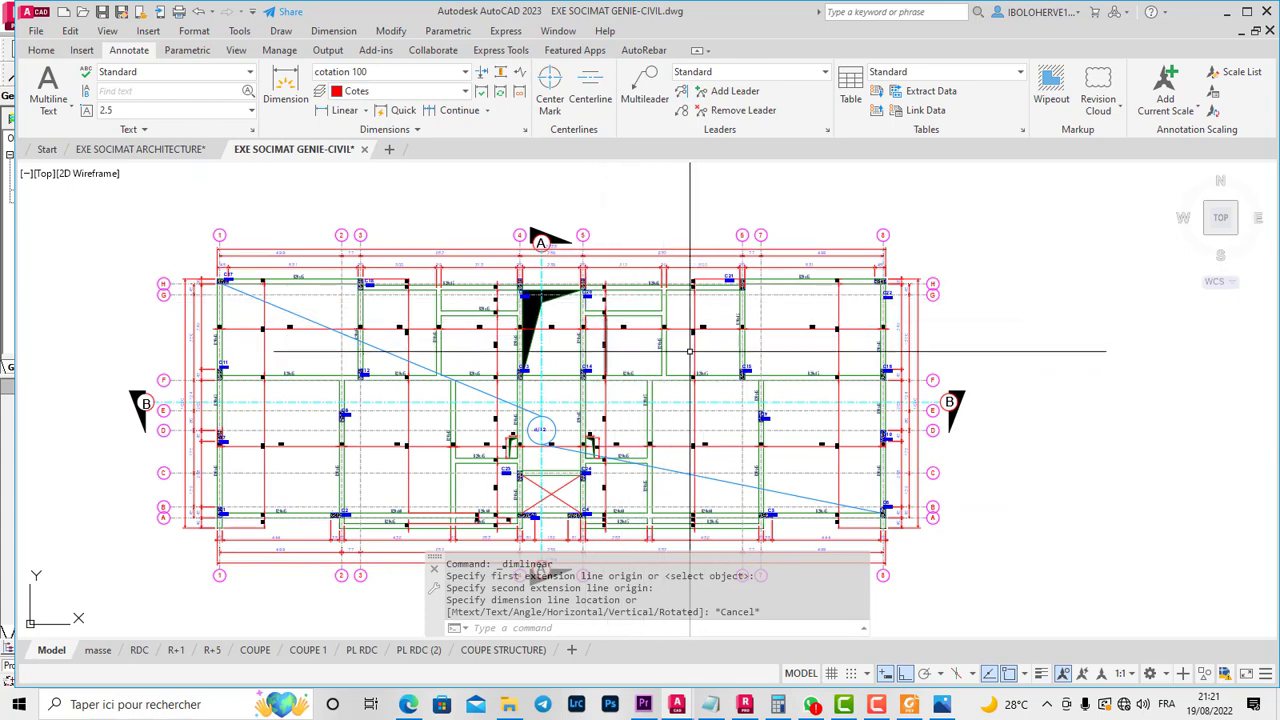
scroll(591, 345, "down", 2)
scroll(621, 390, "up", 2)
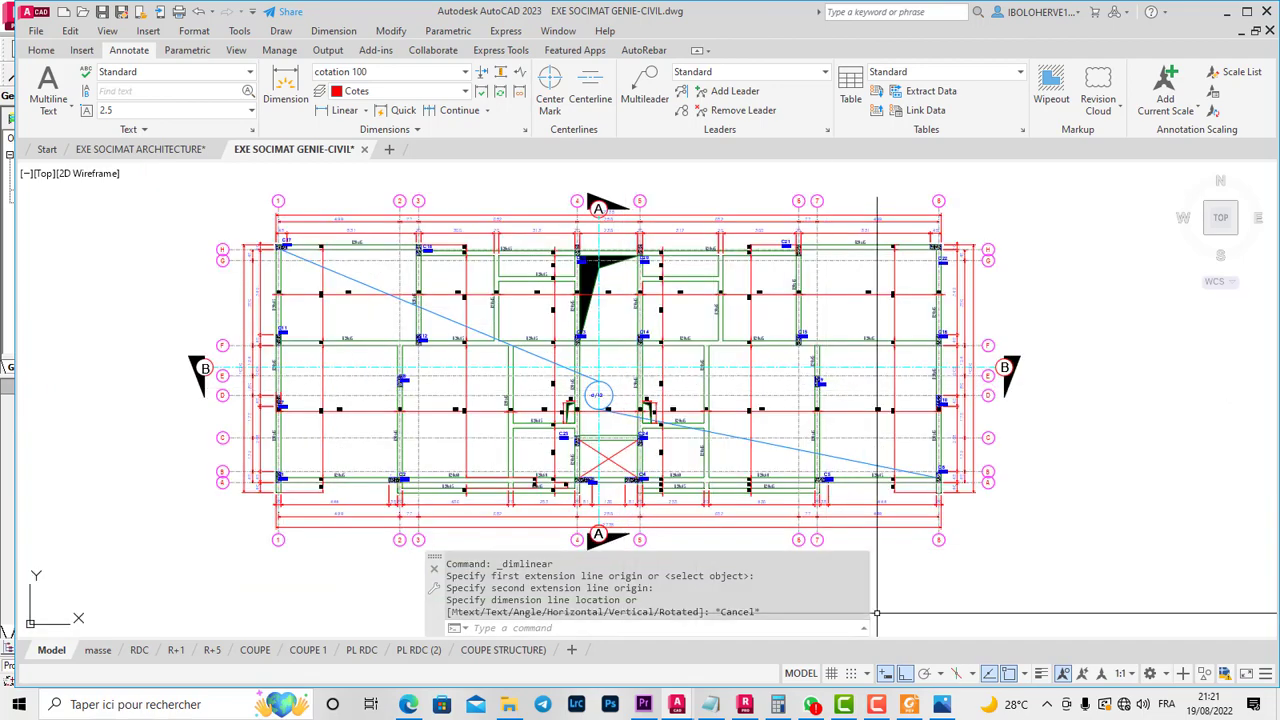
scroll(705, 356, "up", 2)
scroll(705, 356, "up", 2)
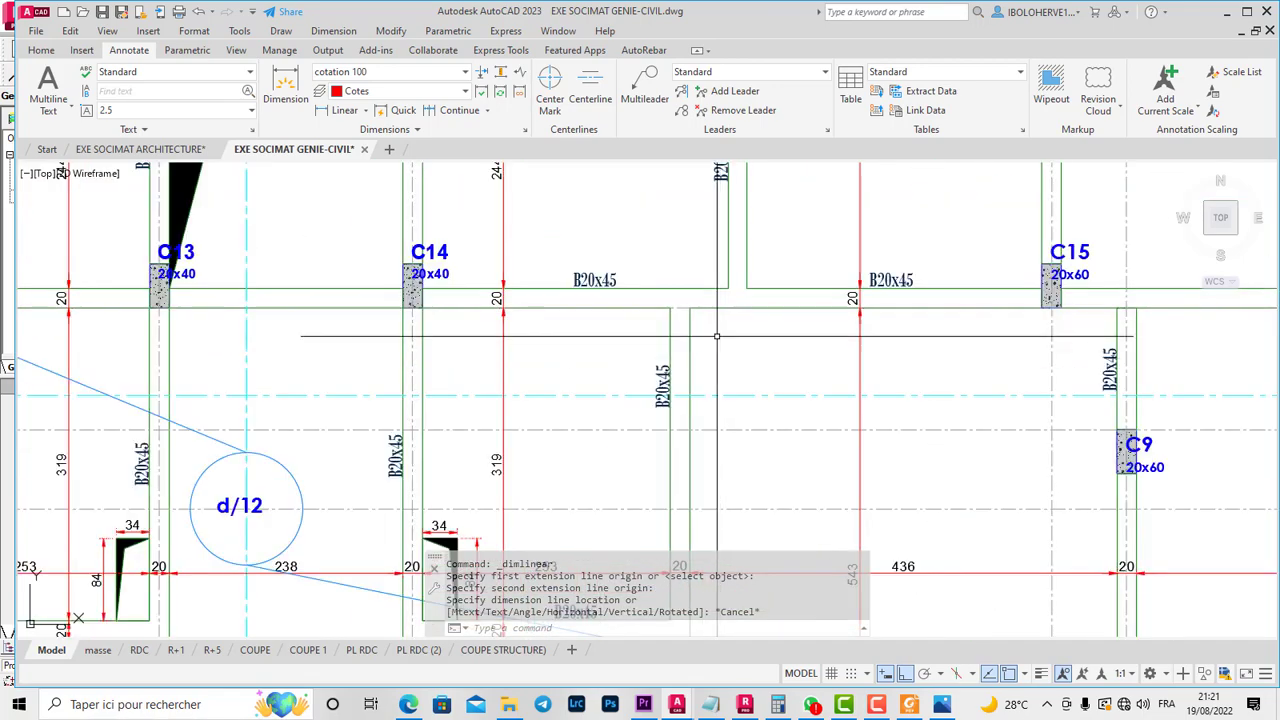
scroll(705, 340, "down", 5)
scroll(587, 287, "up", 1)
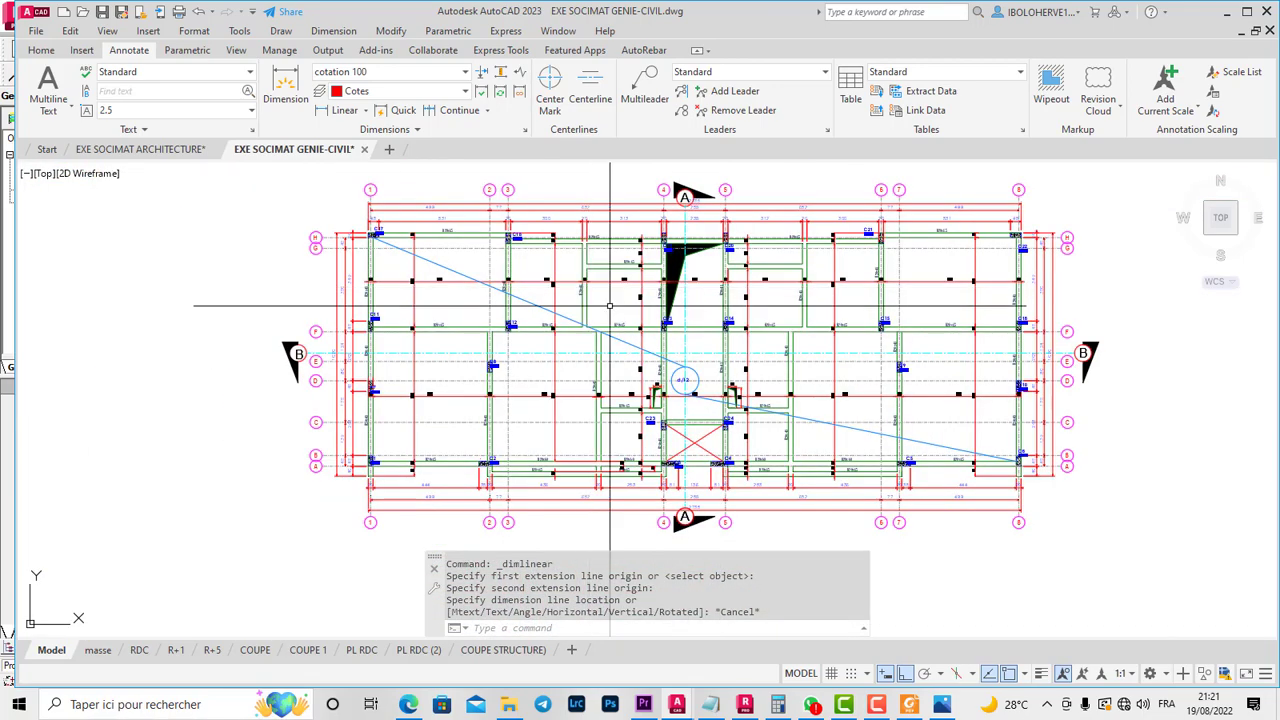
scroll(443, 487, "up", 2)
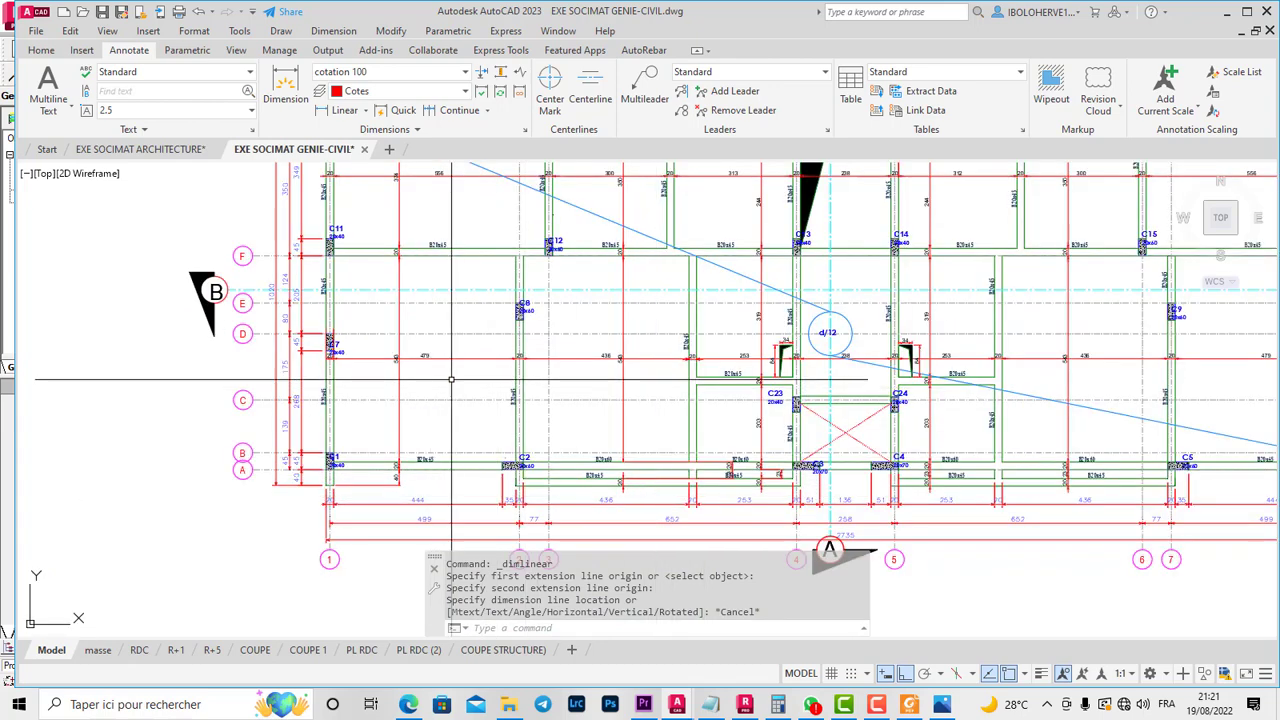
scroll(443, 487, "down", 2)
scroll(720, 520, "up", 2)
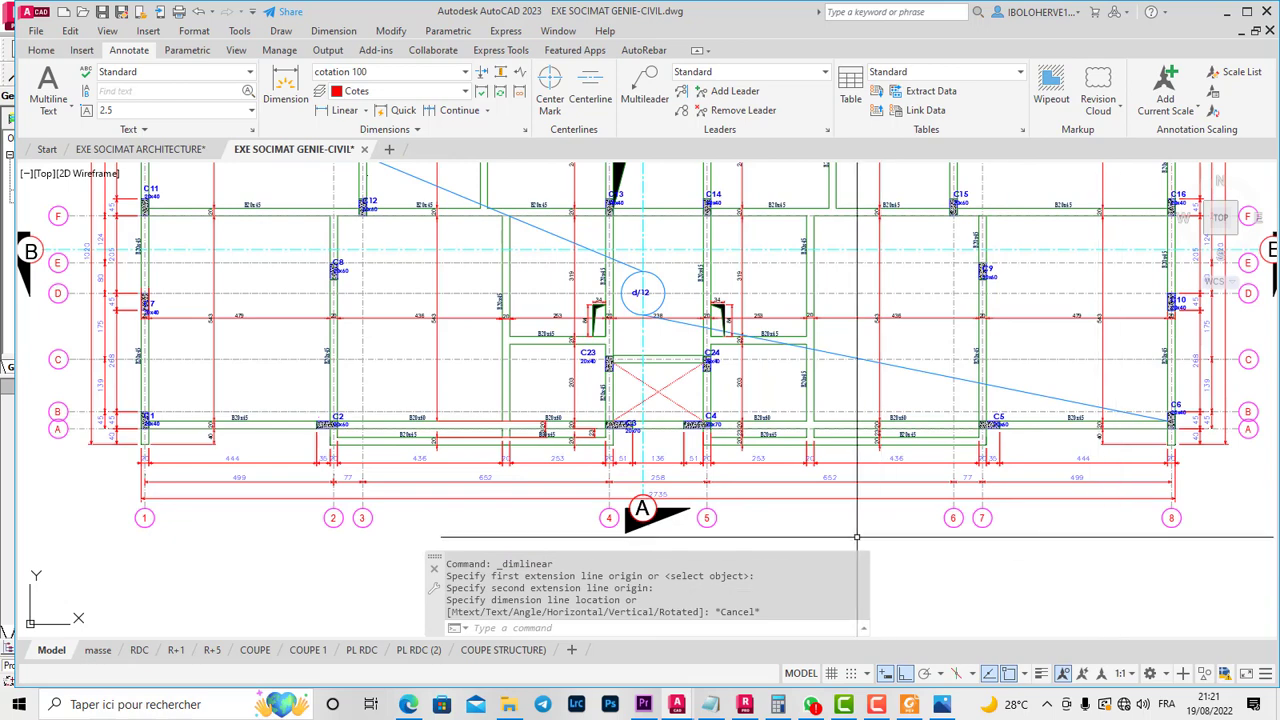
- Draw a short horizontal line across the width of the B20x45 secondary beam east of column C24
left_click(40, 50)
left_click(35, 90)
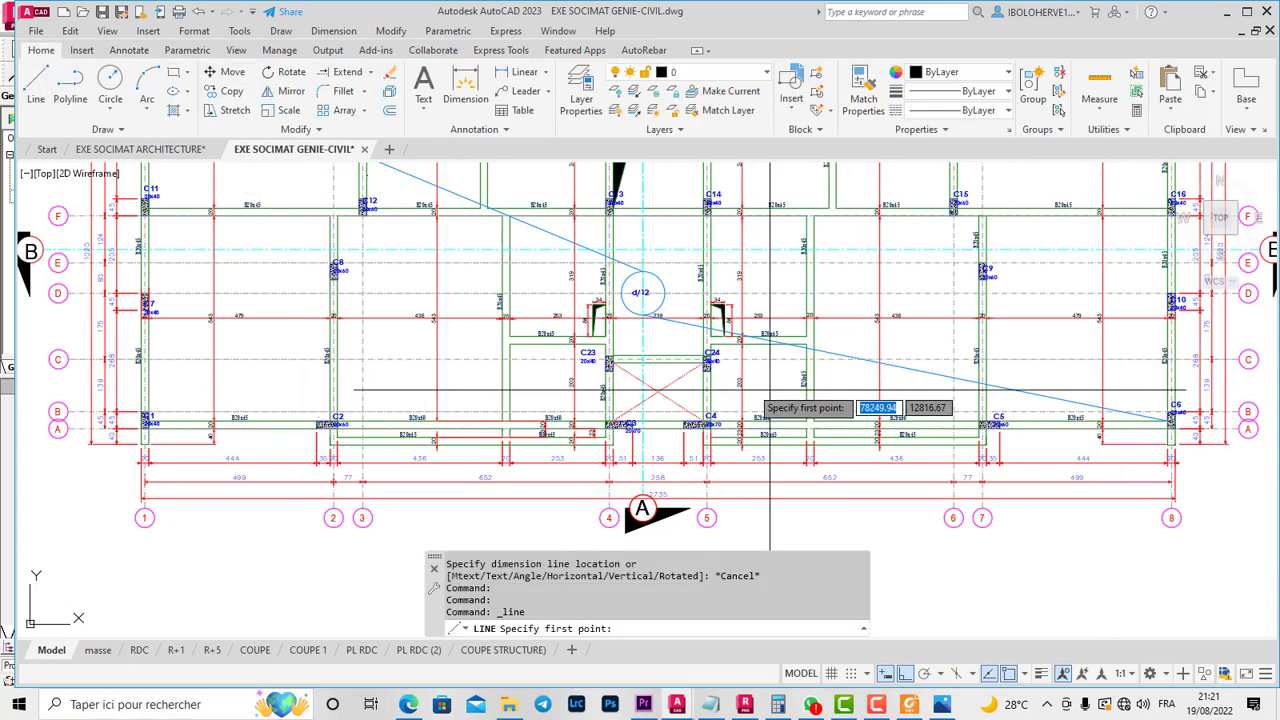
scroll(810, 370, "up", 4)
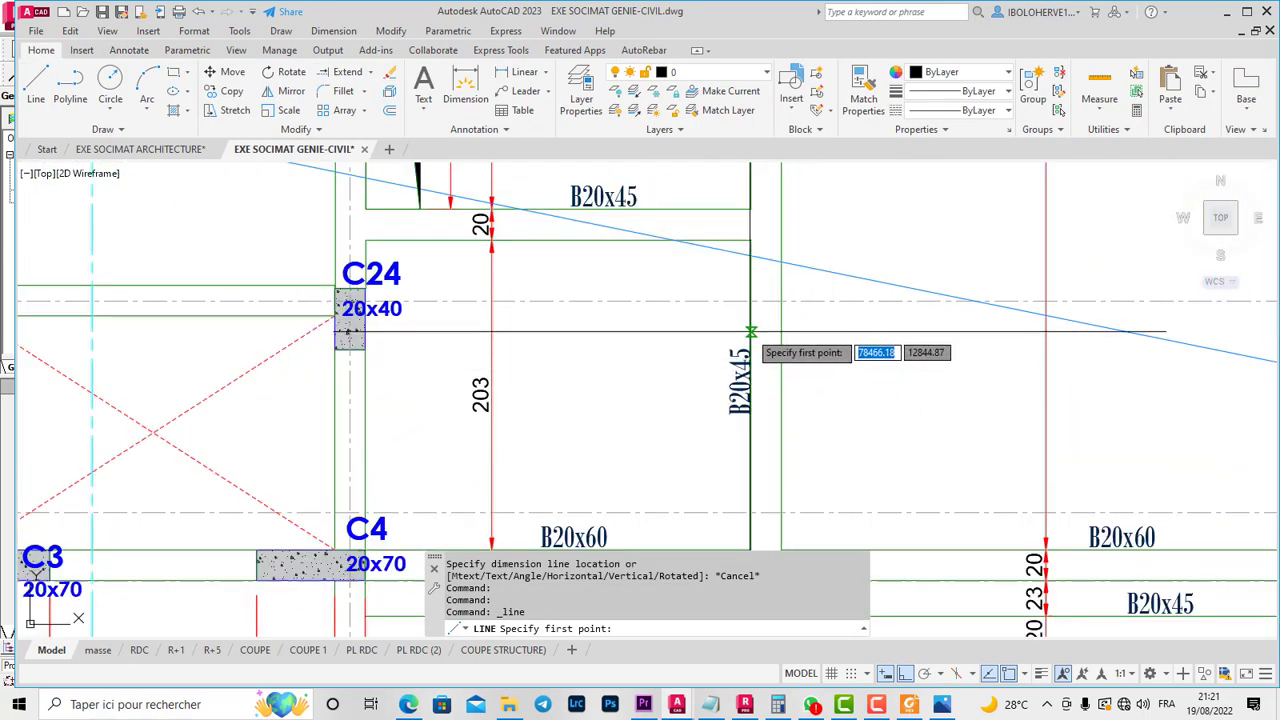
left_click(780, 331)
left_click(780, 331)
right_click(849, 340)
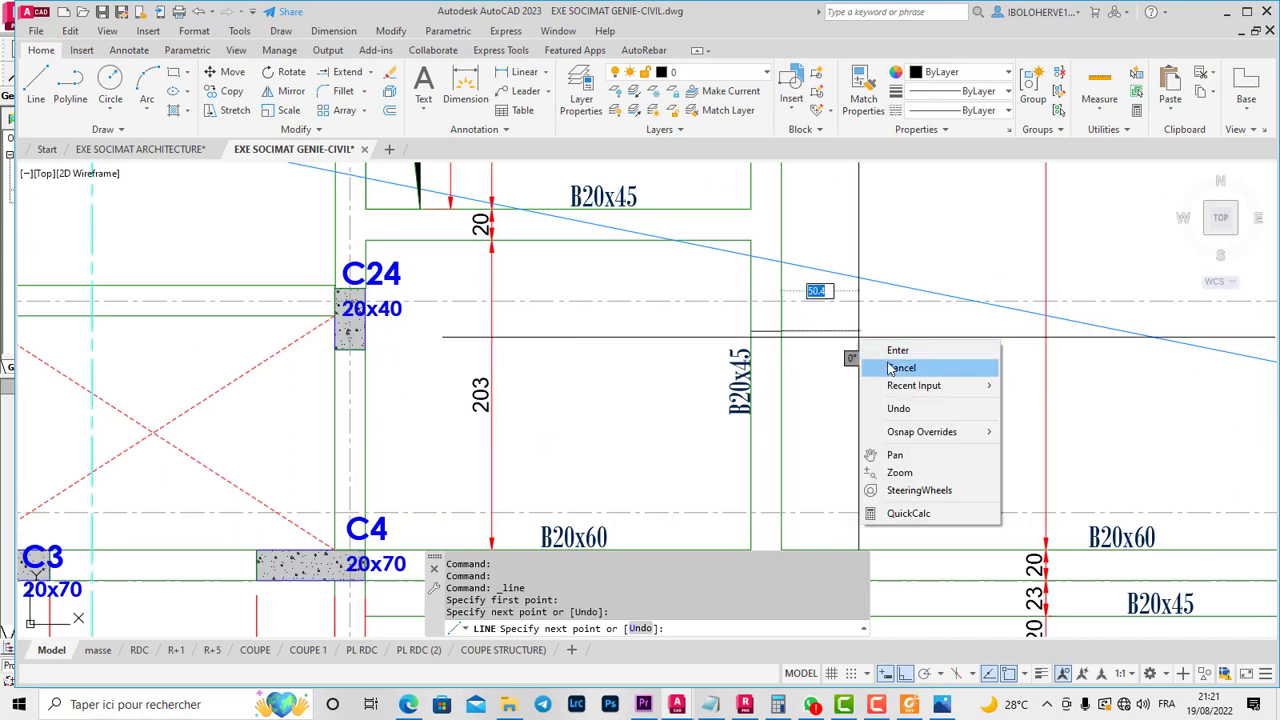
left_click(883, 363)
- Draw a vertical line about 53 units long downward from the midpoint of the short line across the secondary beam
left_click(36, 88)
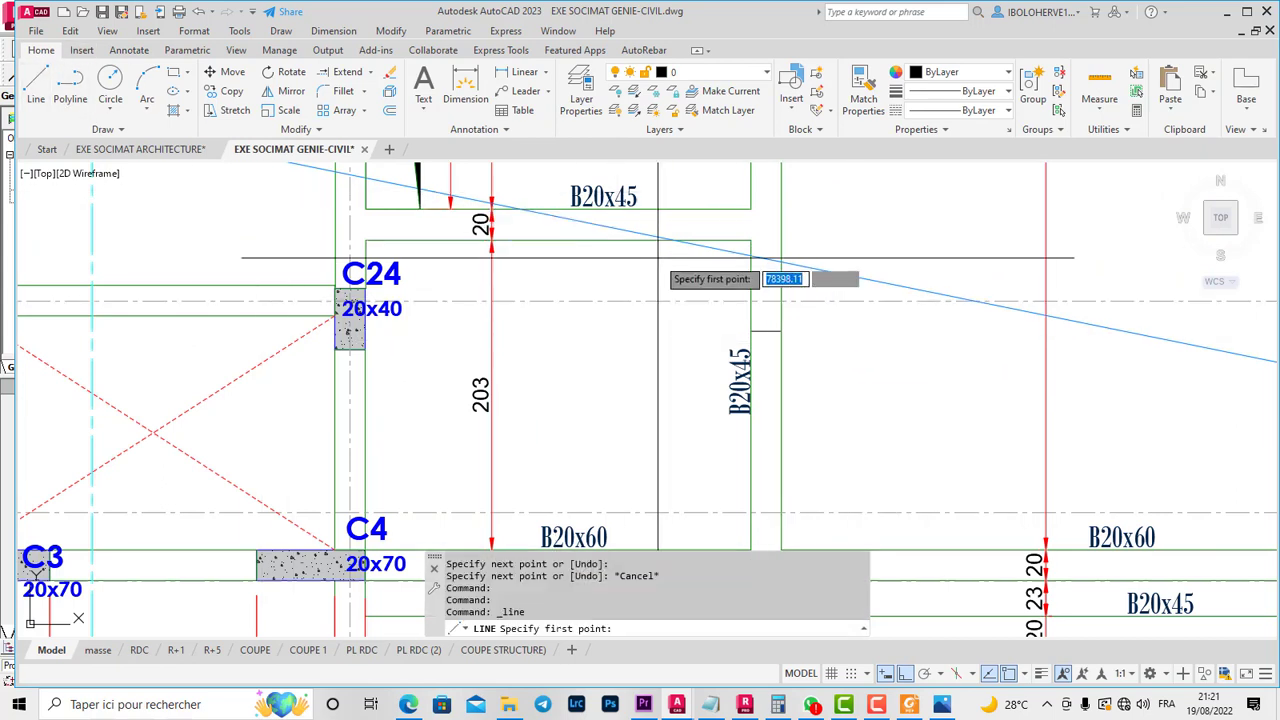
left_click(766, 331)
left_click(766, 410)
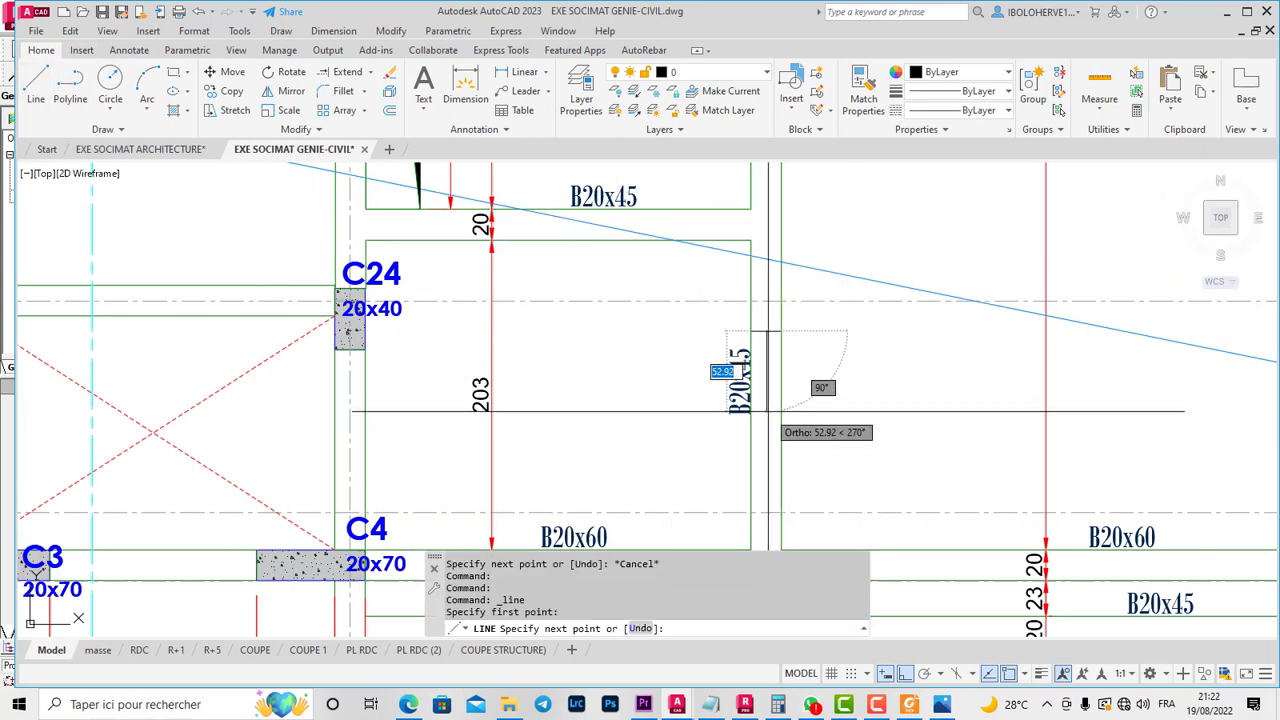
right_click(829, 366)
left_click(855, 392)
- Copy the T-shaped centreline marker onto the vertical secondary beam between columns C14 and C15
left_click(774, 326)
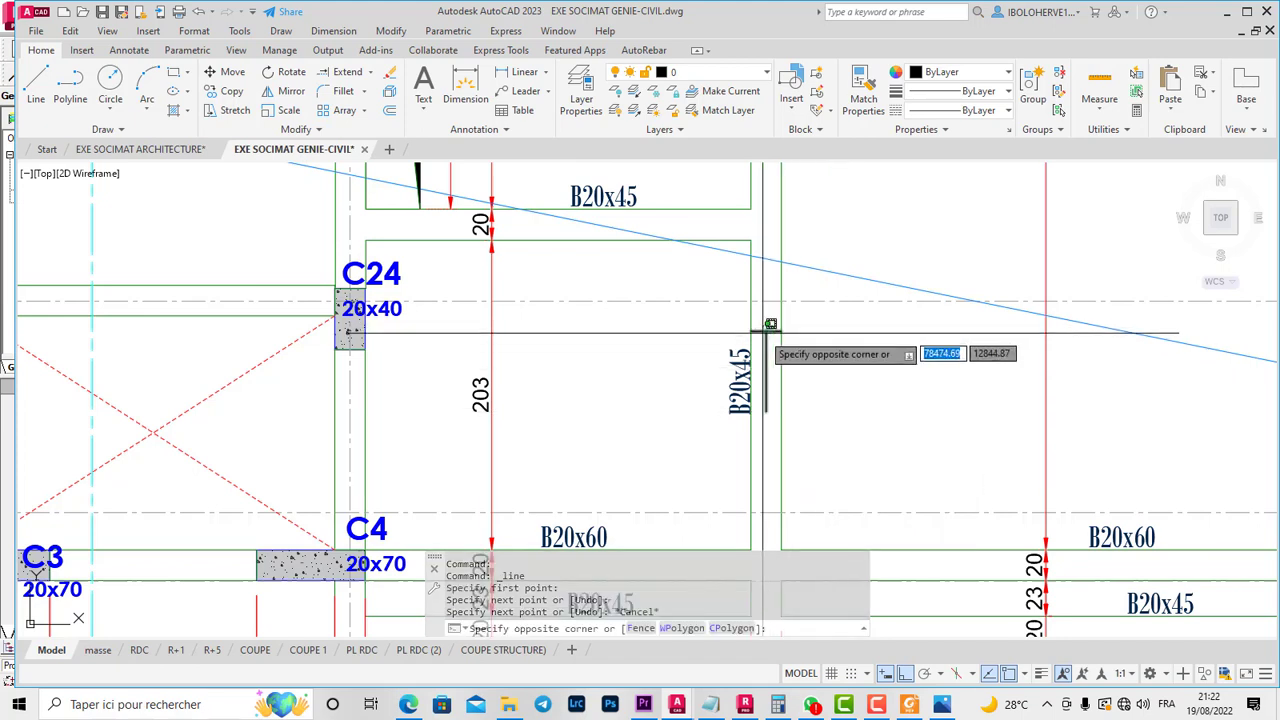
left_click(761, 335)
left_click(212, 91)
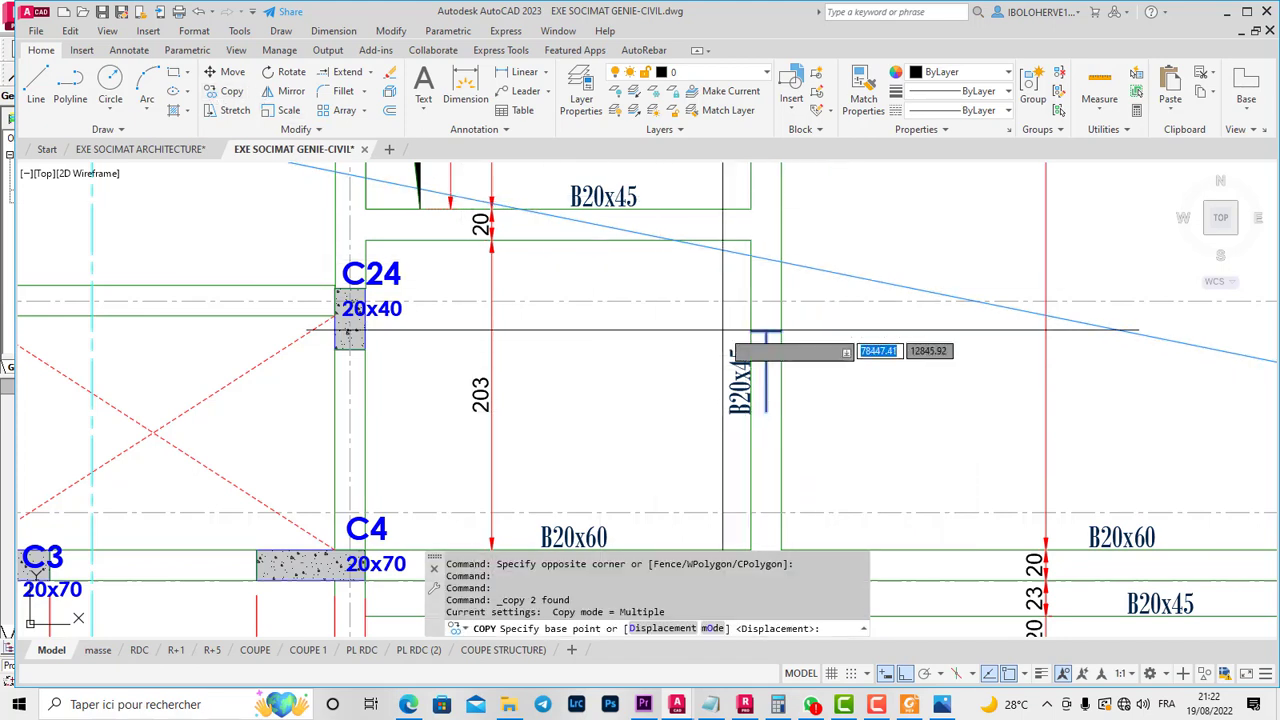
left_click(766, 331)
scroll(748, 430, "down", 2)
scroll(751, 351, "down", 4)
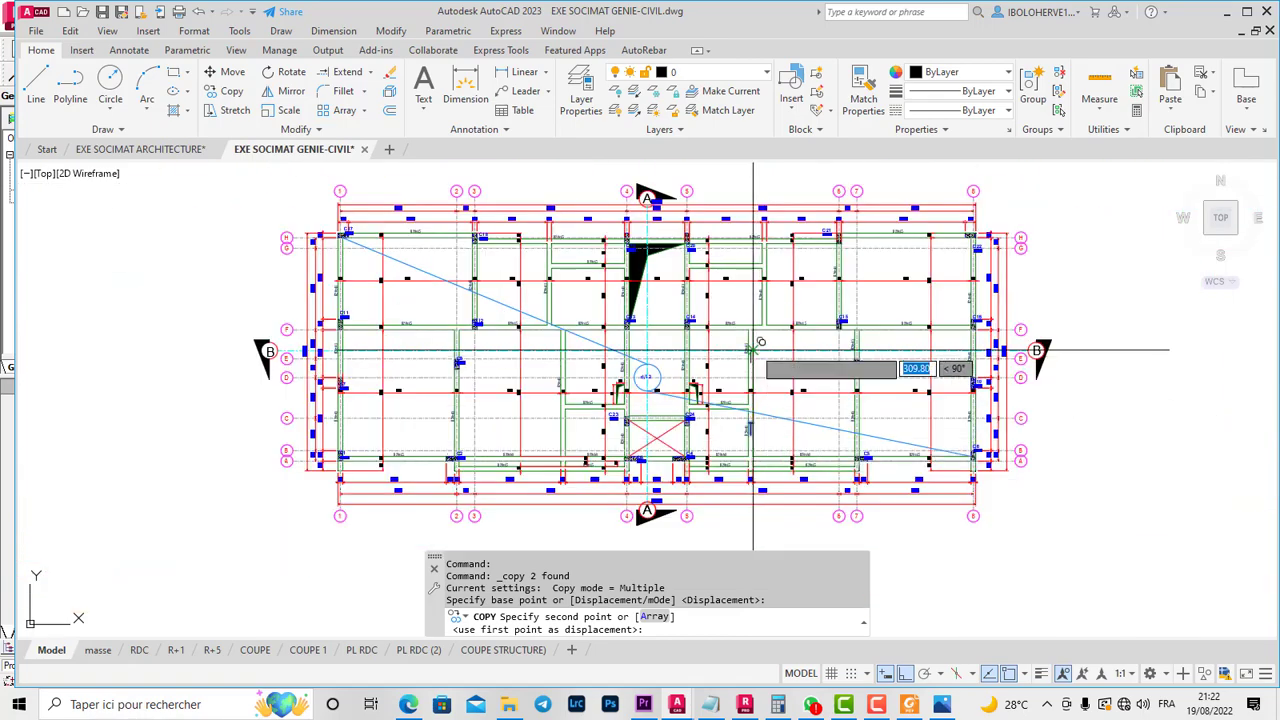
scroll(752, 290, "up", 5)
left_click(731, 340)
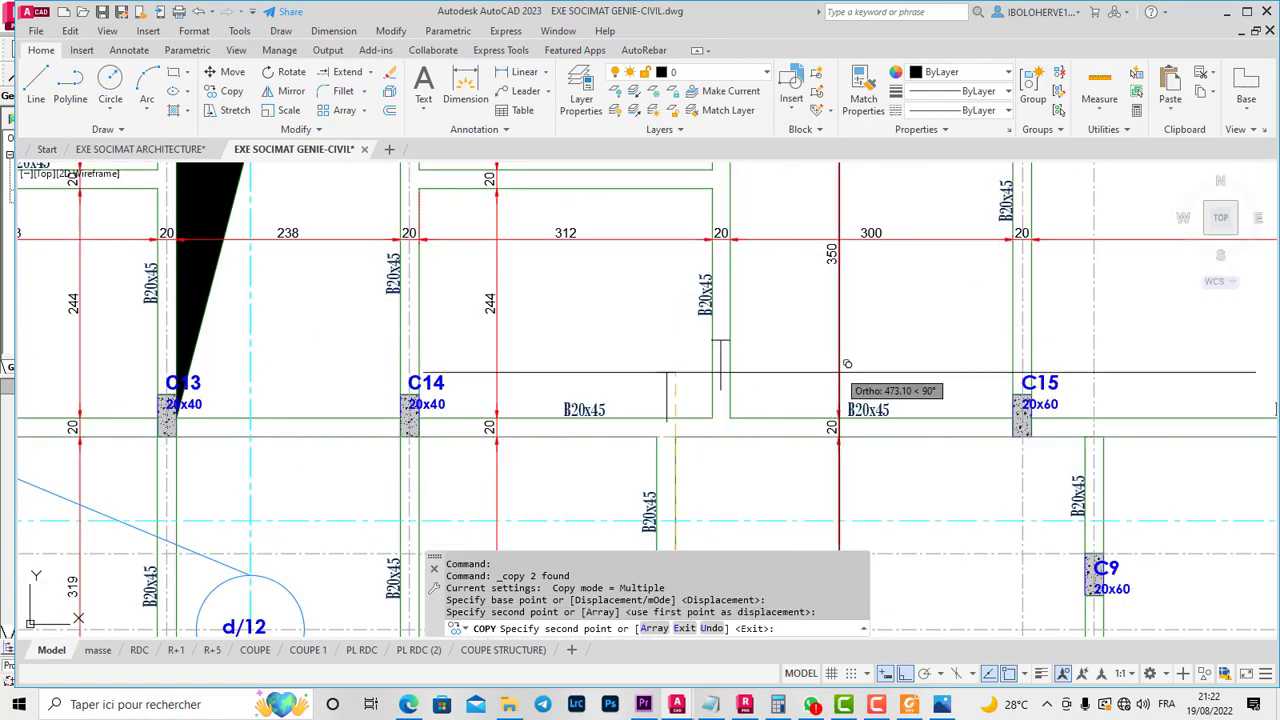
- Place further copies of the centreline marker on the secondary beam between C12 and C13 and on the one east of C8
scroll(750, 370, "down", 6)
scroll(600, 360, "up", 4)
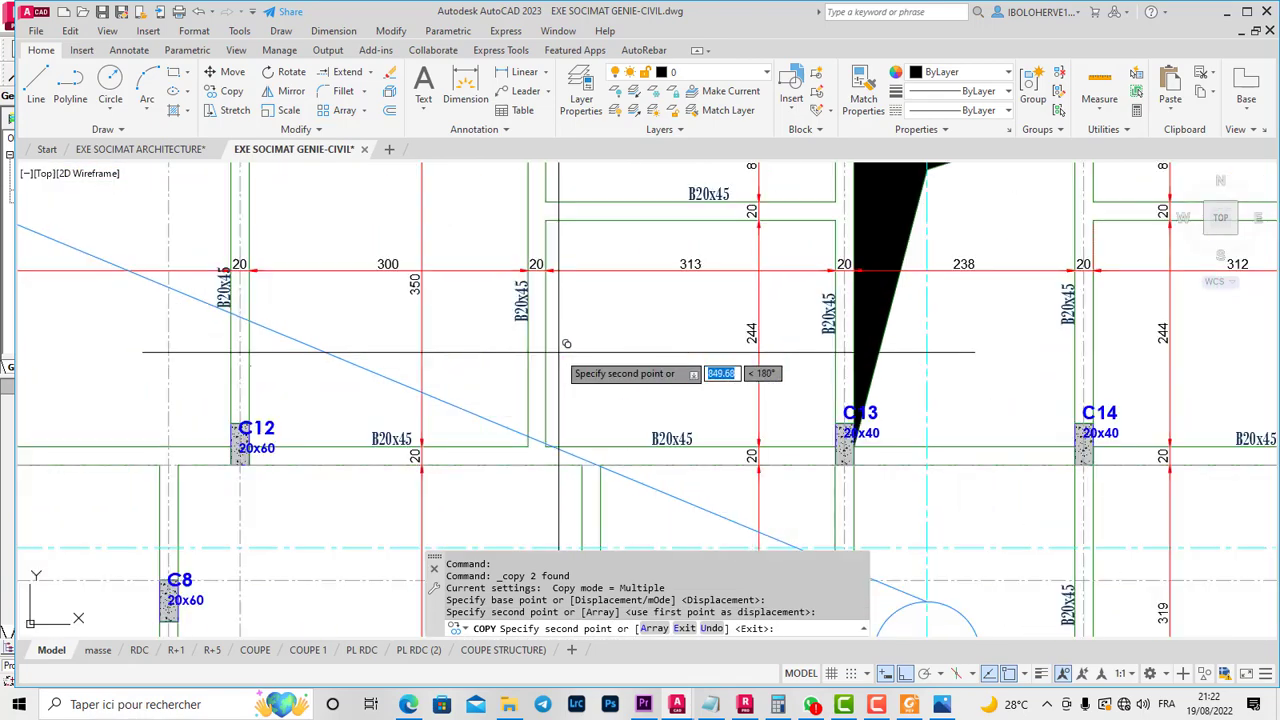
left_click(546, 344)
scroll(572, 330, "down", 5)
scroll(600, 380, "up", 4)
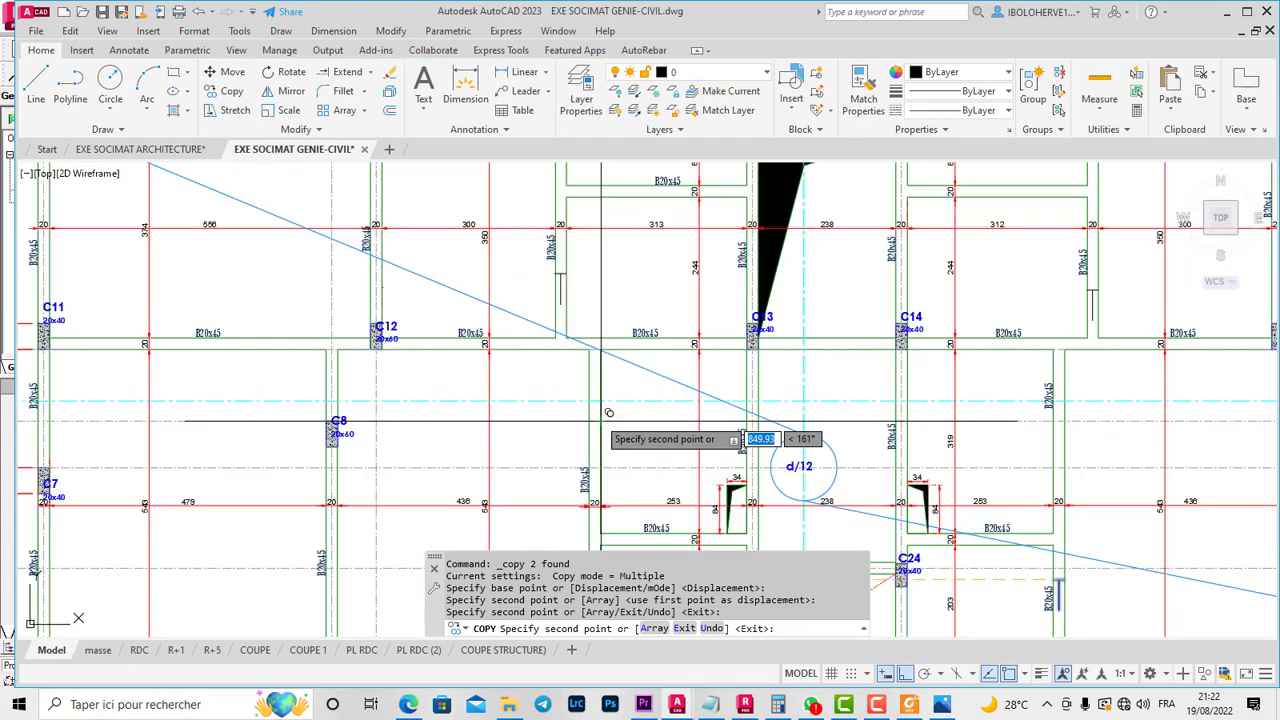
left_click(601, 420)
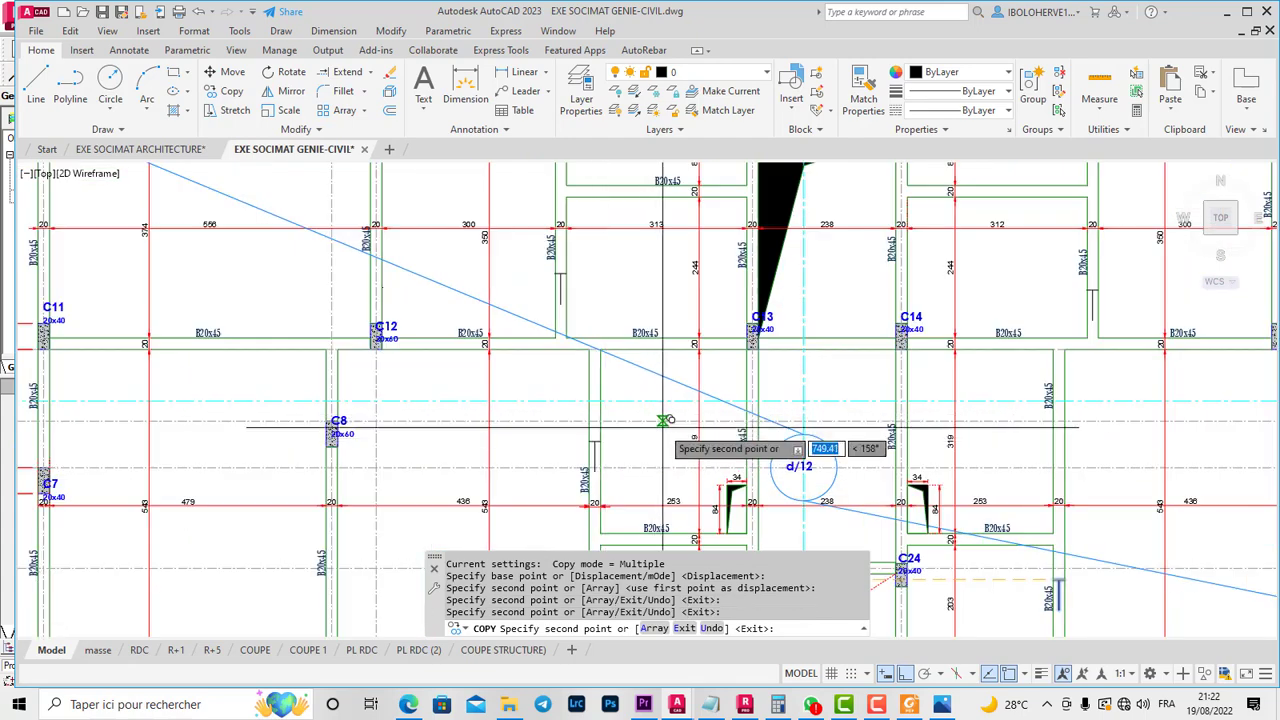
- Finish the marker copying and add a horizontal linear dimension from the C11 beam centreline to the C12 beam centreline, just above row F
scroll(617, 412, "down", 2)
right_click(655, 330)
left_click(682, 354)
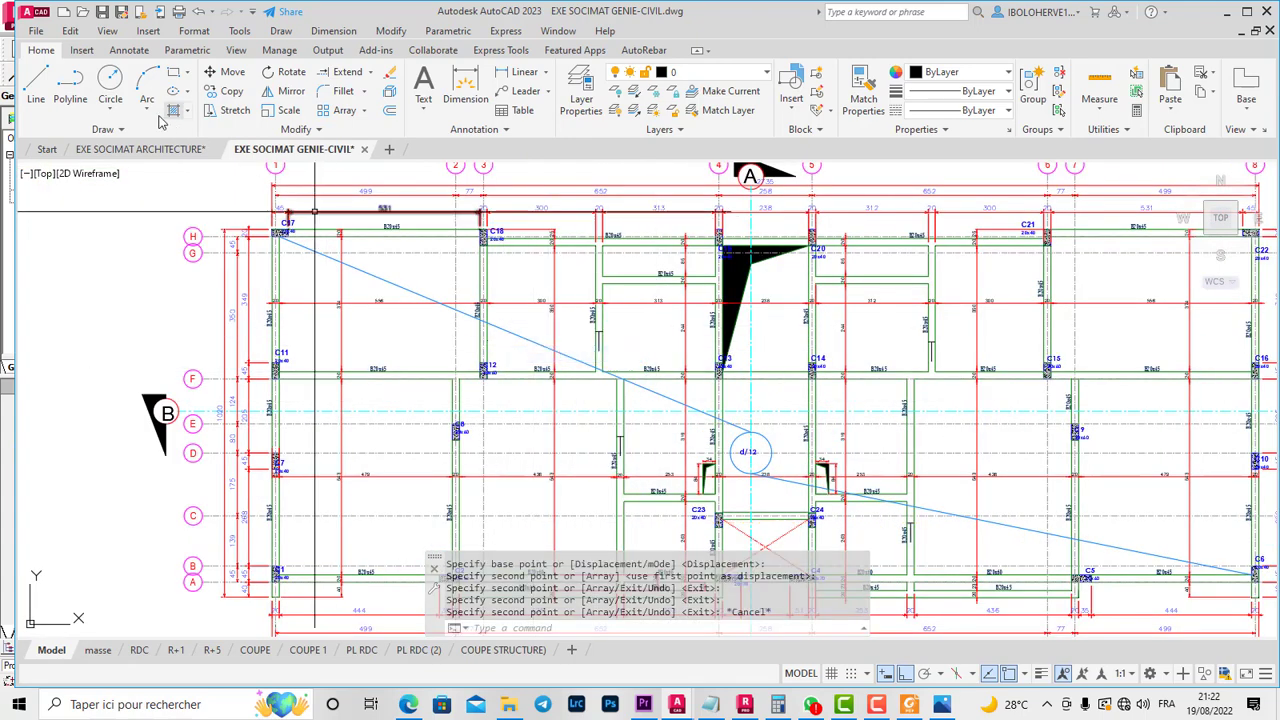
left_click(123, 50)
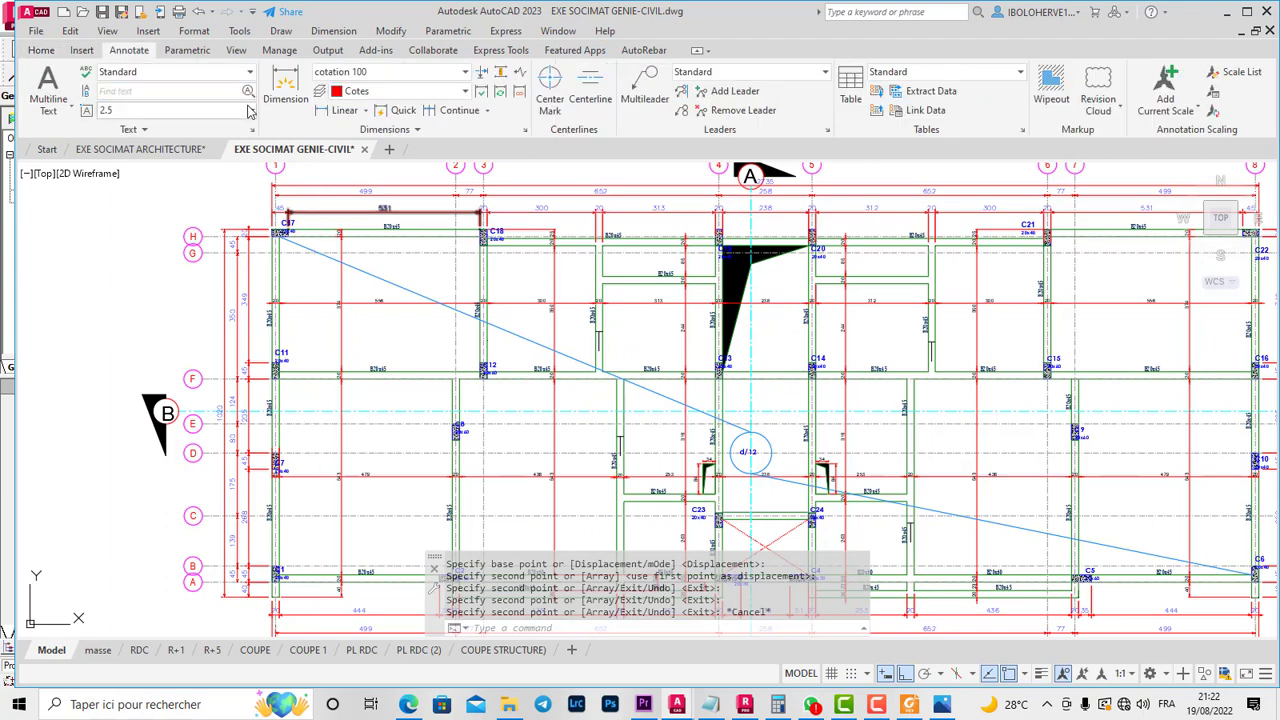
left_click(320, 111)
scroll(297, 320, "up", 2)
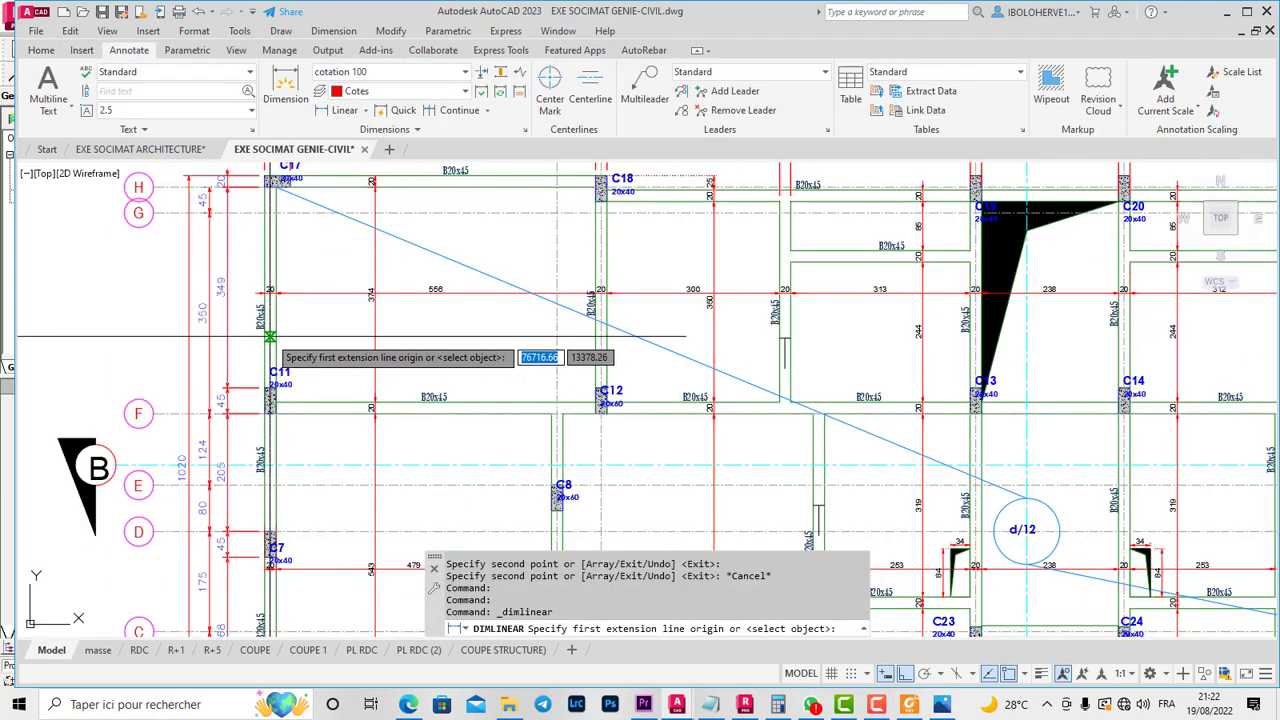
left_click(270, 336)
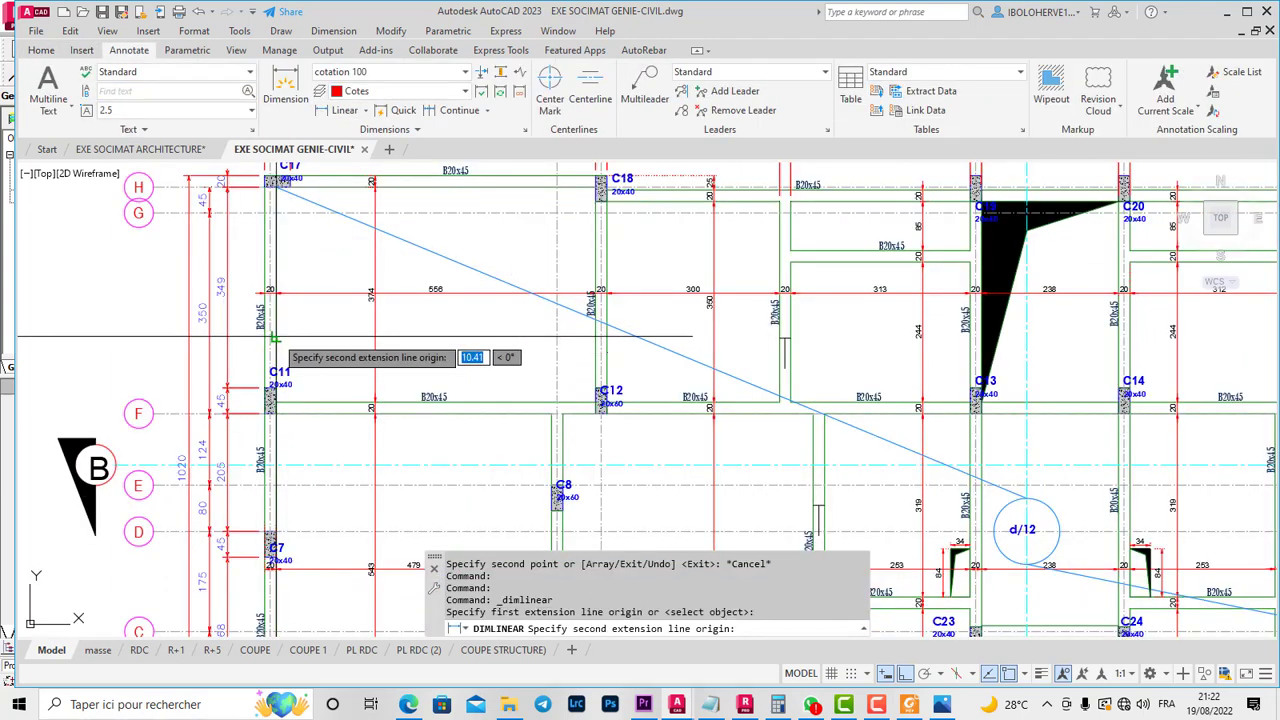
left_click(598, 337)
left_click(488, 343)
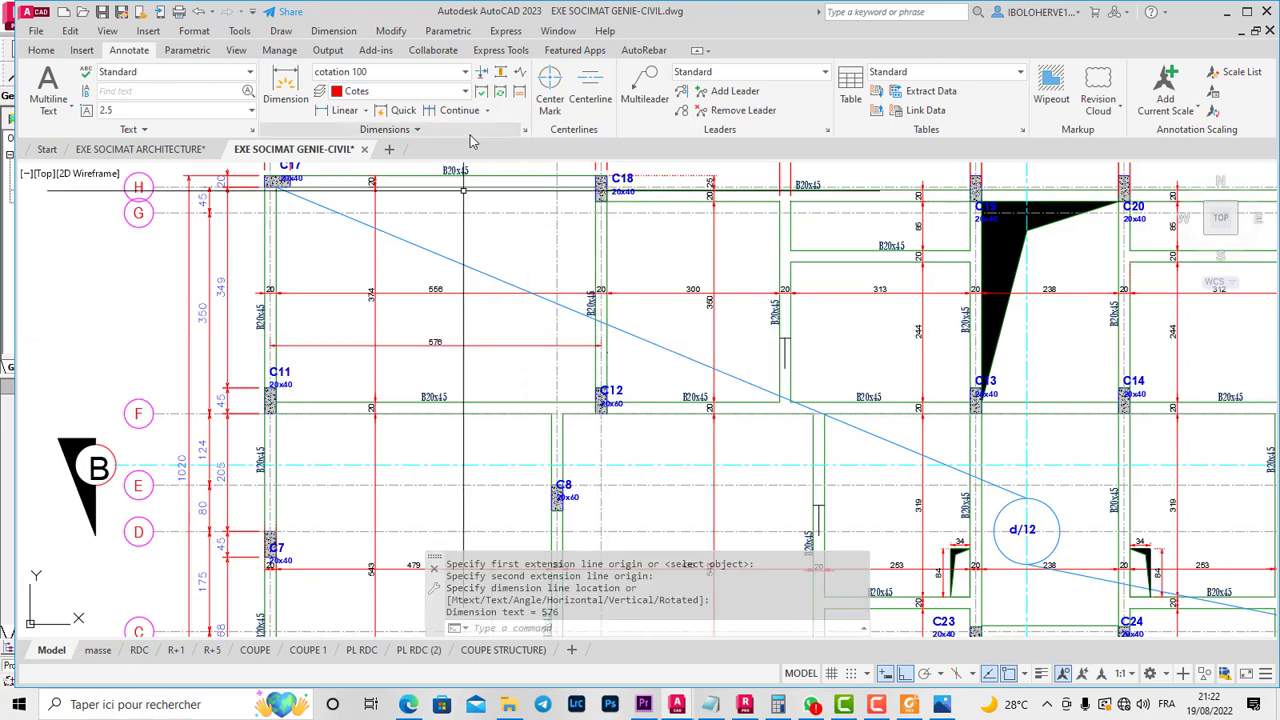
- Continue the dimension chain to the marked centreline between C12 and C13 and the marked secondary beam centreline east of C8
left_click(460, 111)
scroll(790, 345, "up", 2)
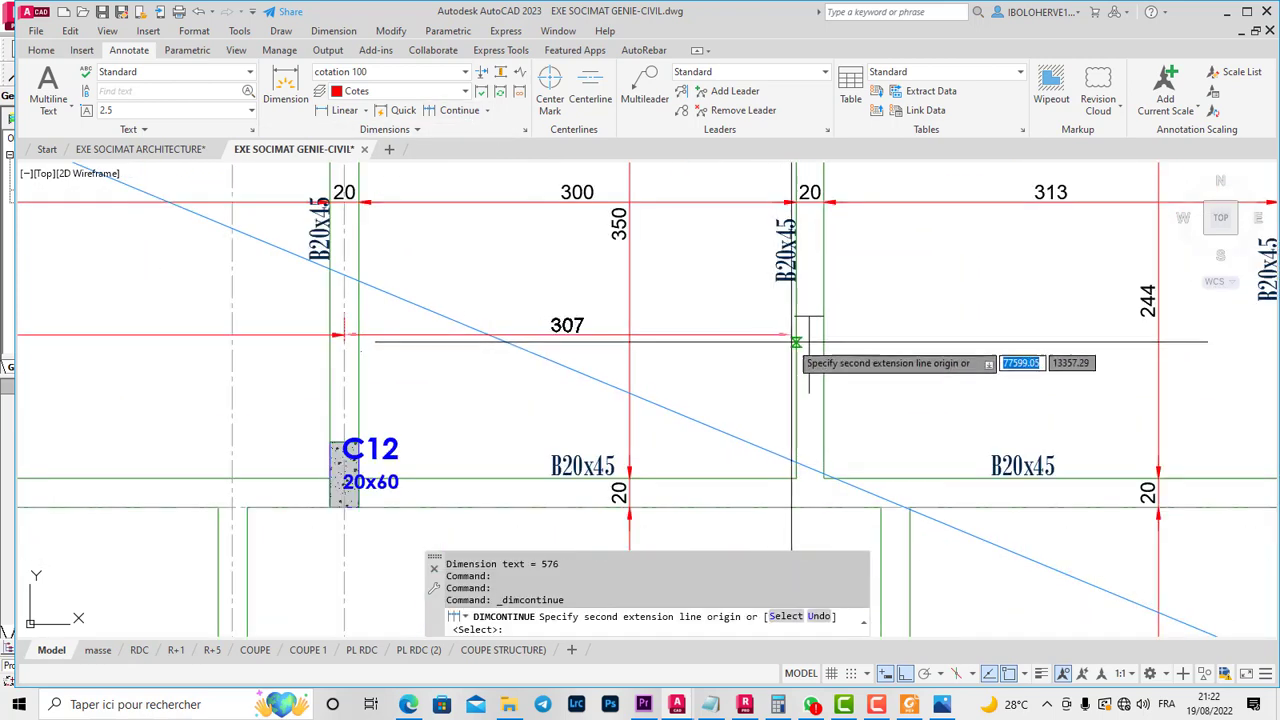
left_click(808, 336)
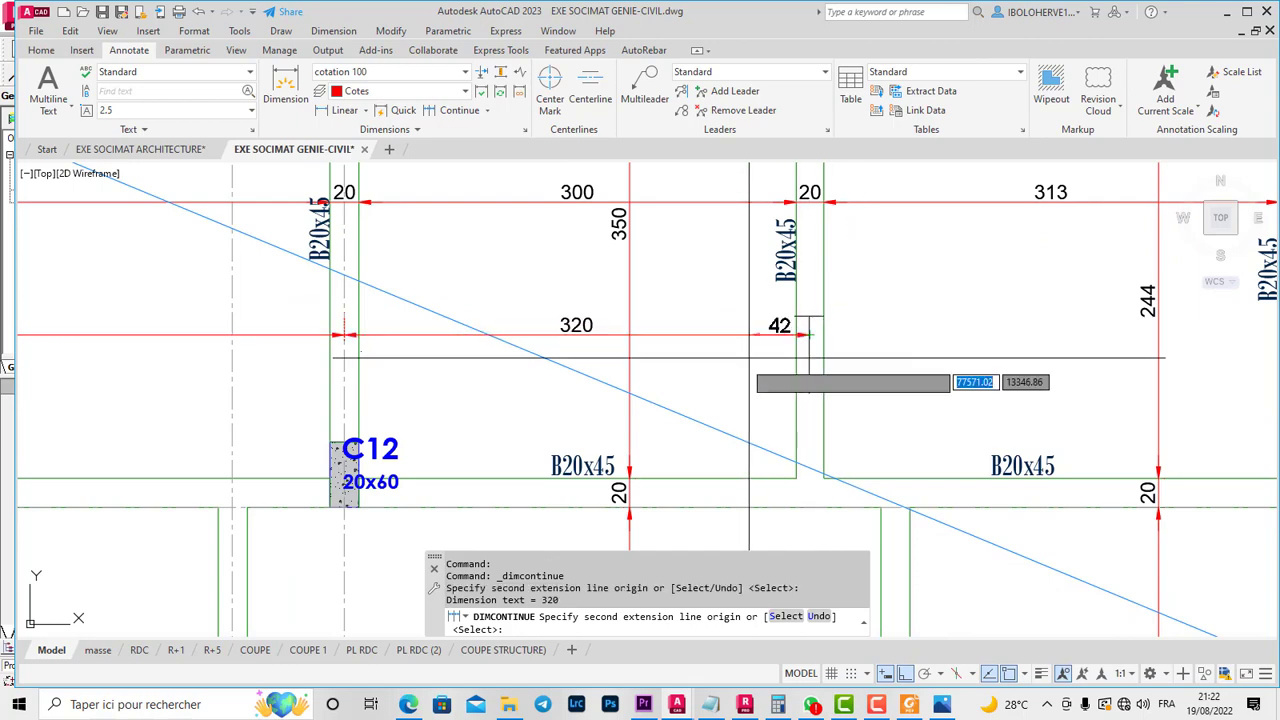
scroll(749, 357, "down", 3)
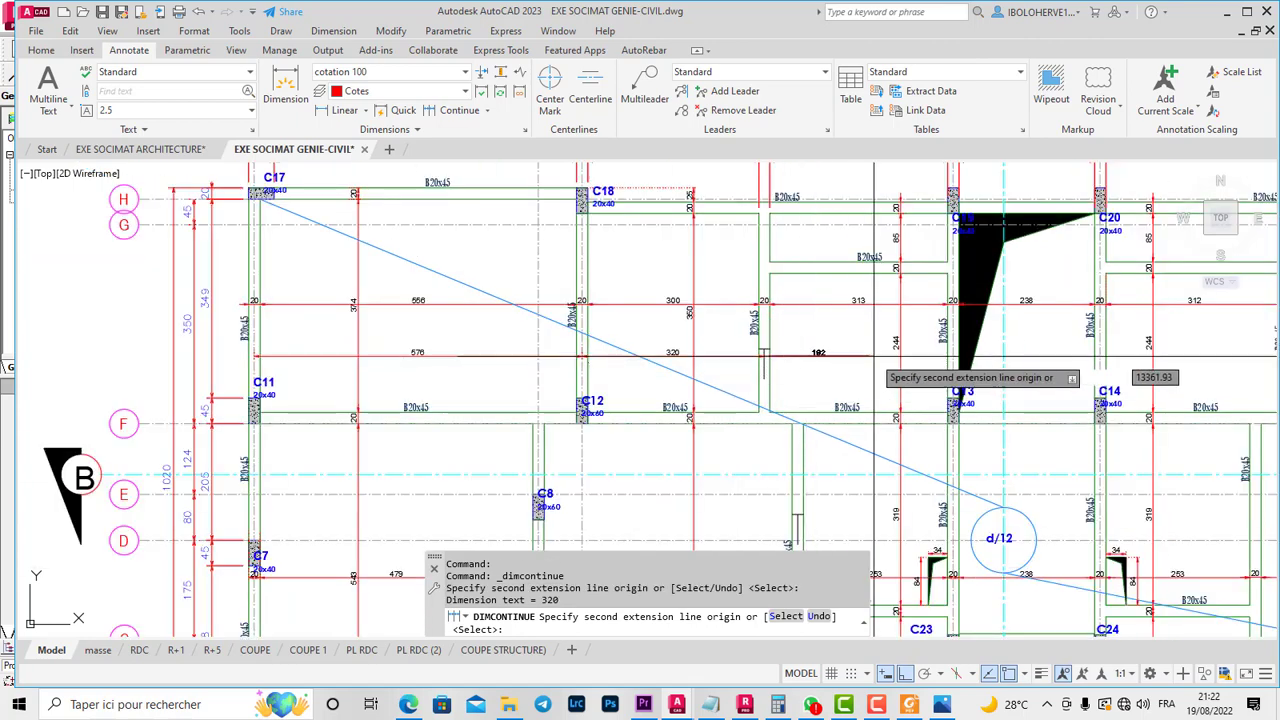
left_click(794, 512)
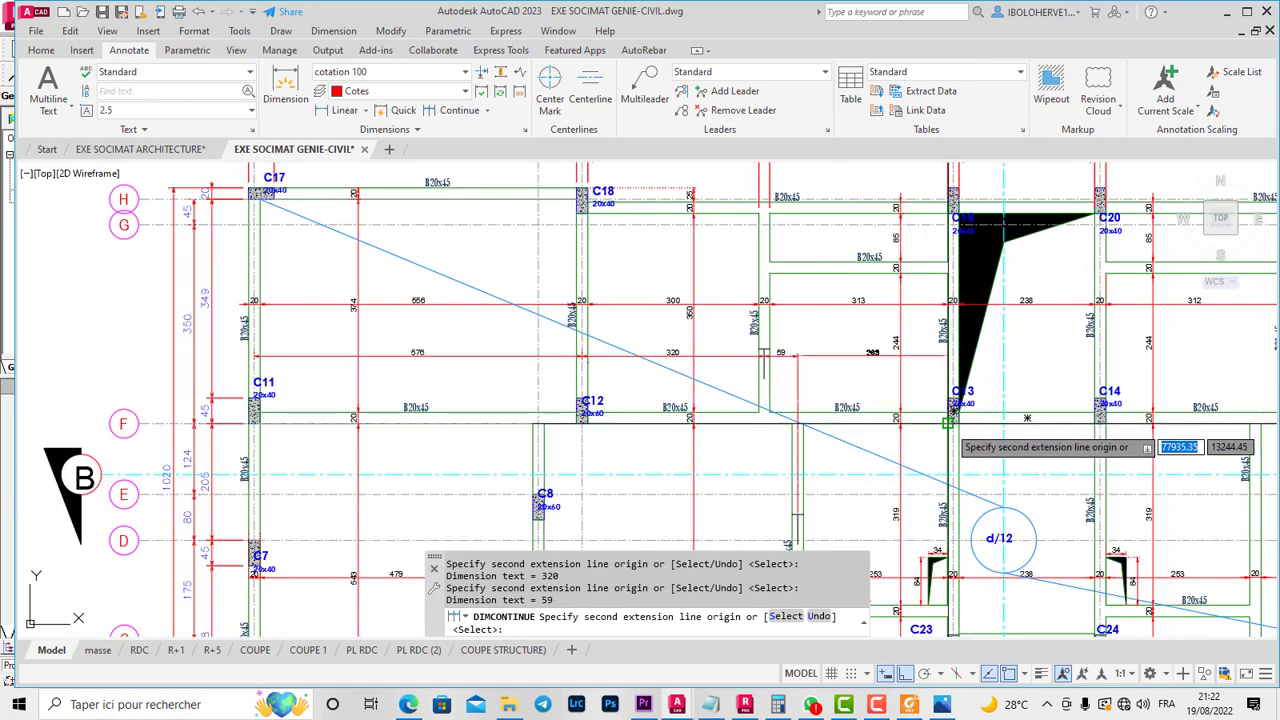
- Continue the dimension chain east to the centrelines of columns C13 and C14
scroll(954, 417, "up", 2)
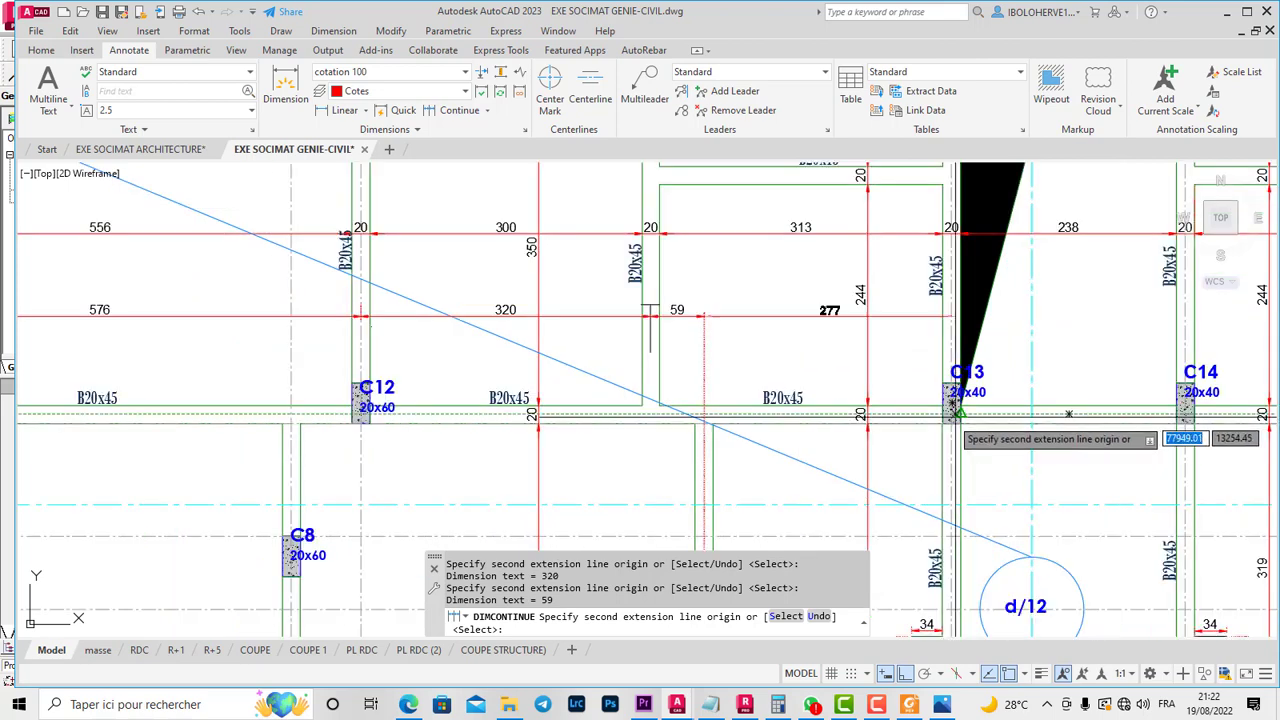
left_click(956, 413)
scroll(720, 450, "down", 4)
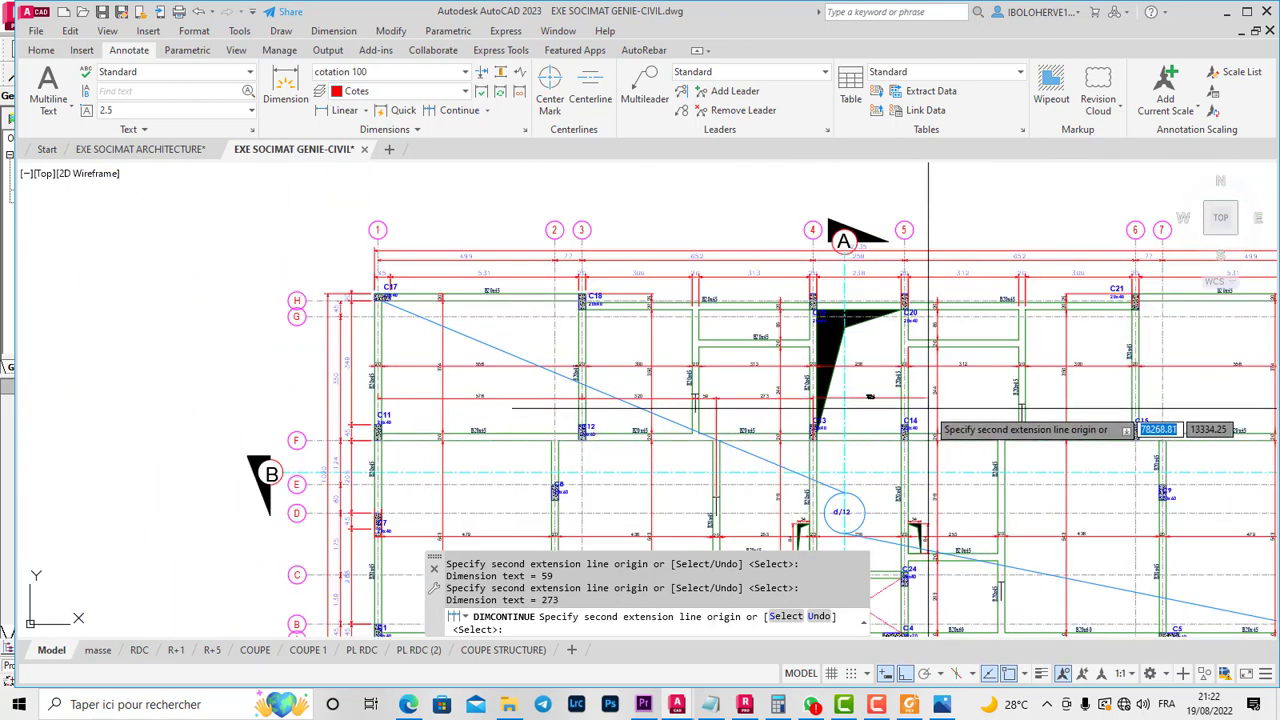
scroll(928, 407, "up", 4)
left_click(876, 430)
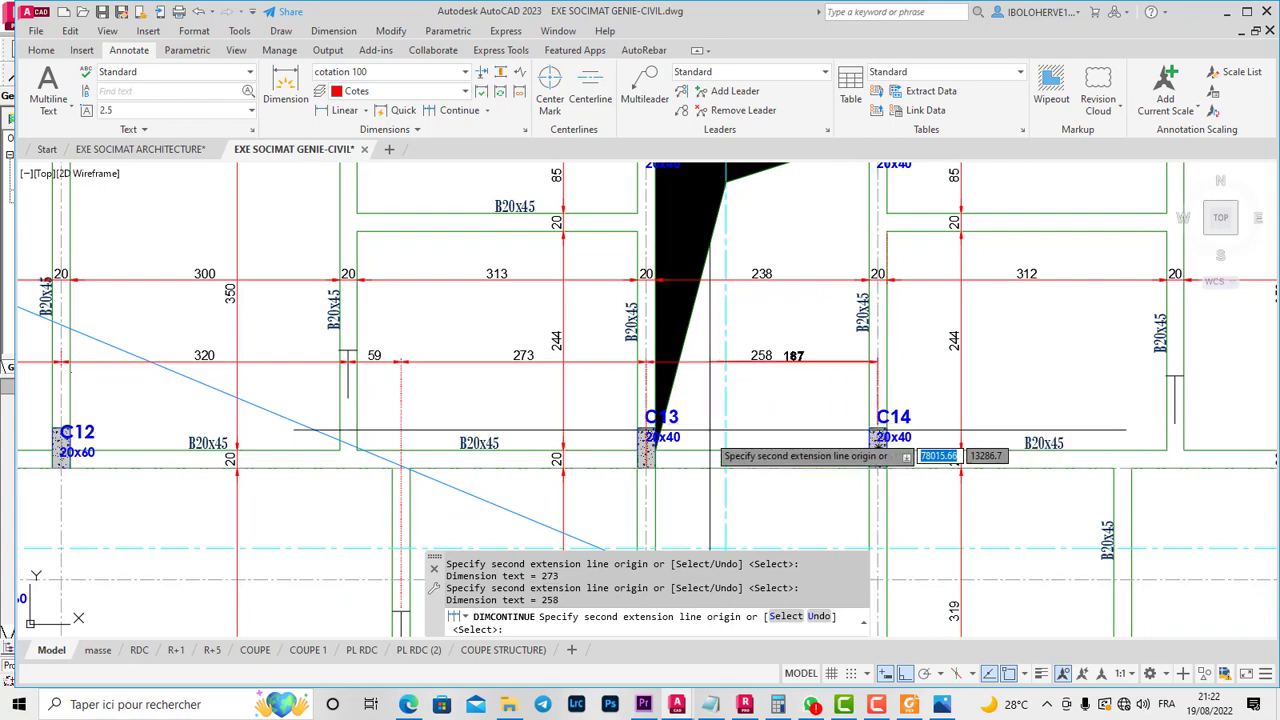
- Continue the dimension chain to the marked secondary beam centreline east of C24 and the marked centreline between C14 and C15
scroll(896, 417, "down", 4)
scroll(891, 403, "up", 4)
scroll(838, 443, "down", 4)
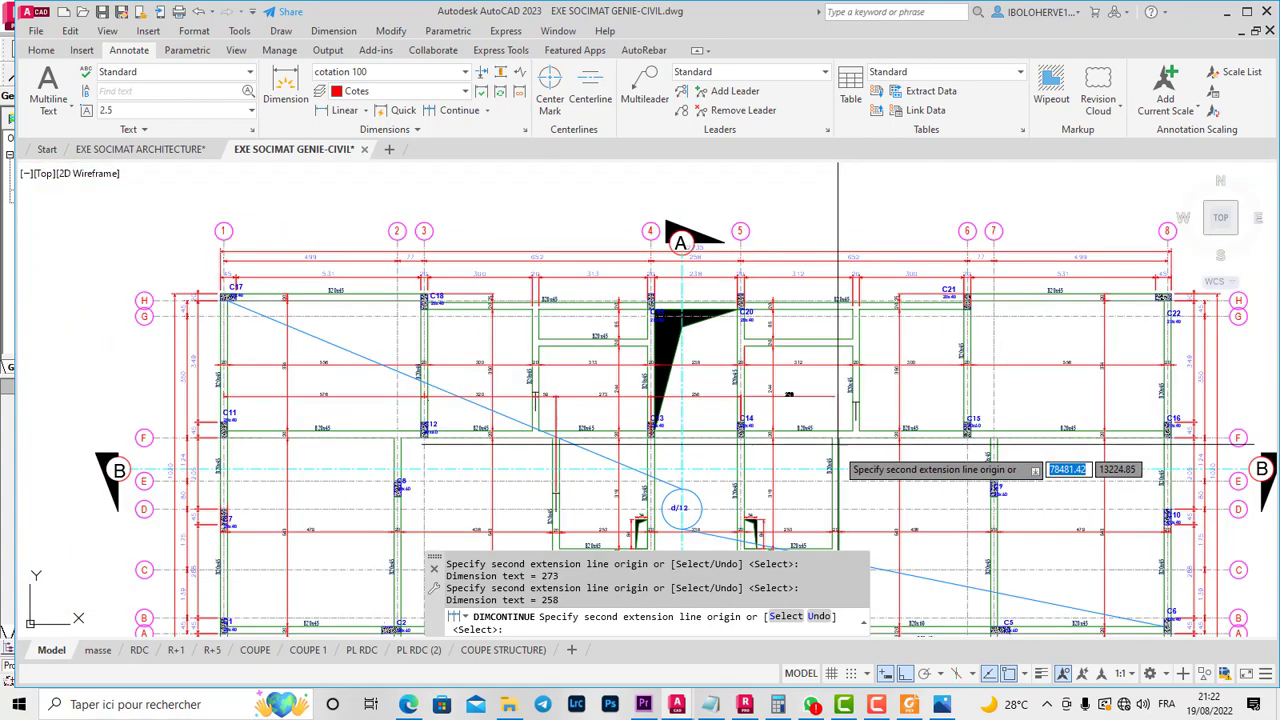
scroll(845, 440, "down", 2)
scroll(845, 490, "up", 6)
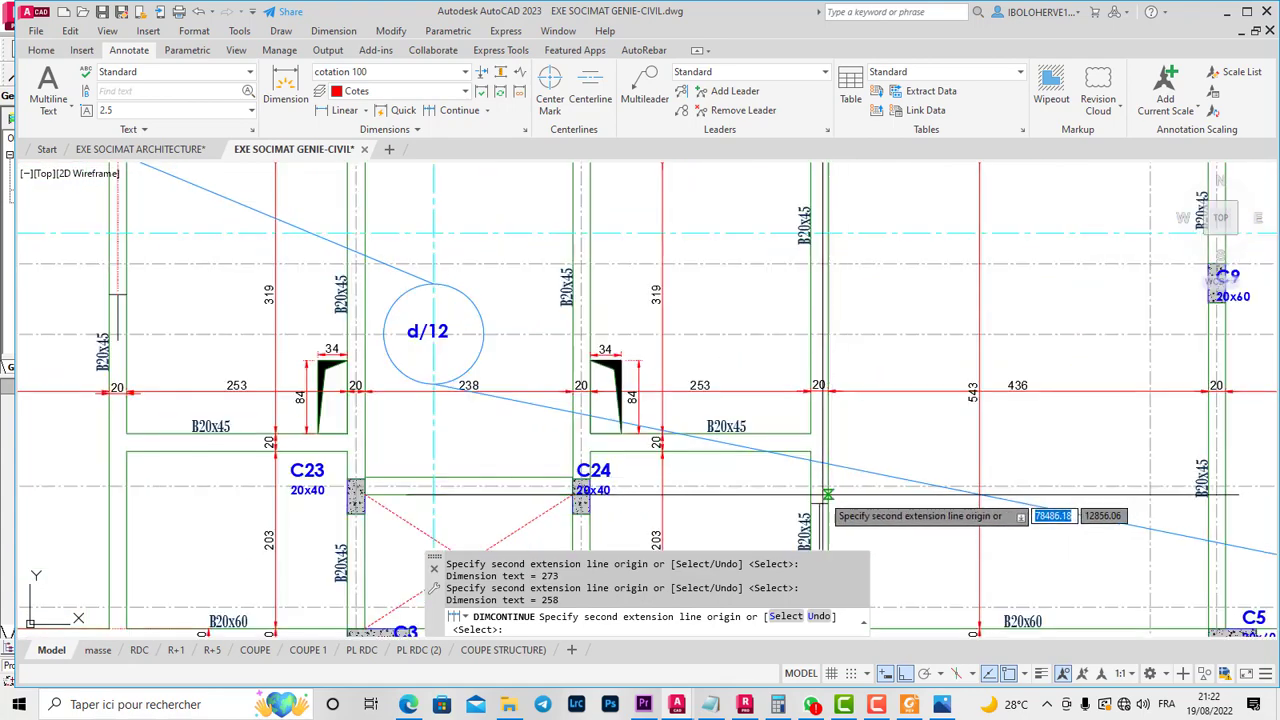
left_click(827, 494)
scroll(828, 480, "down", 5)
scroll(830, 330, "up", 3)
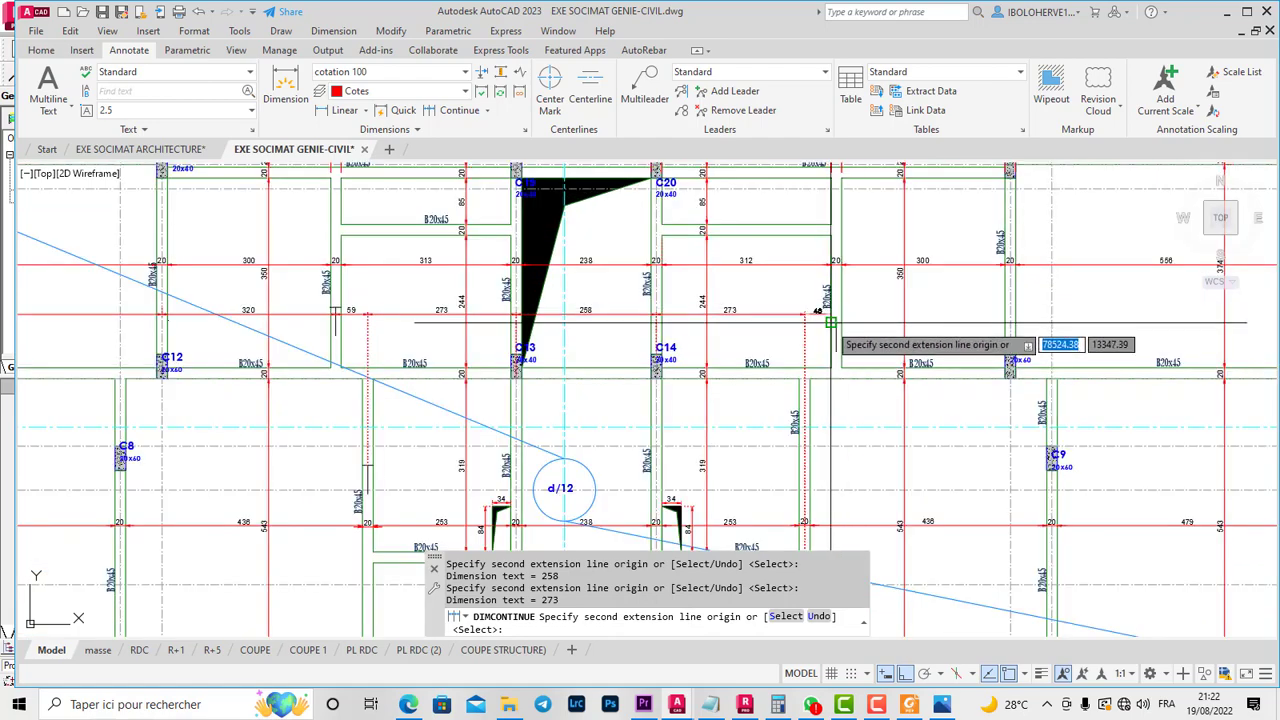
left_click(838, 321)
scroll(840, 316, "up", 2)
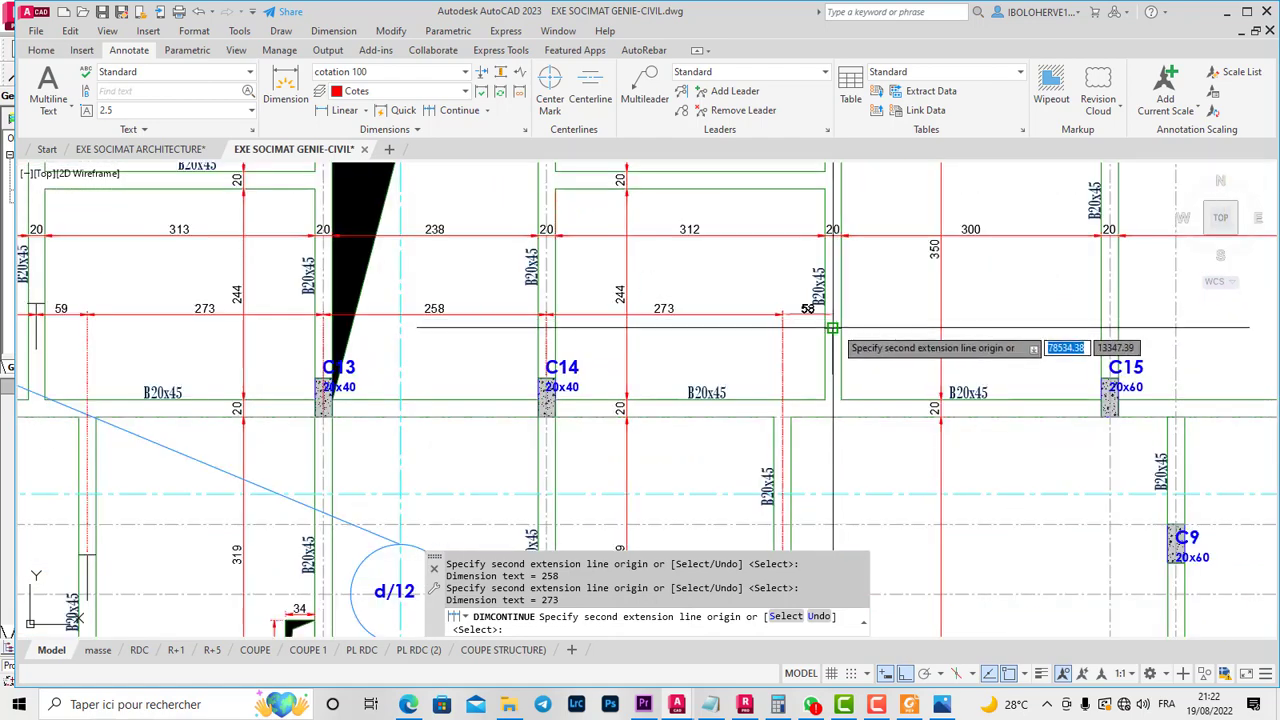
- Continue the dimension chain to the C15 axis, the C9 axis and the C16 axis, and end the chain there
scroll(768, 370, "down", 5)
scroll(900, 380, "up", 5)
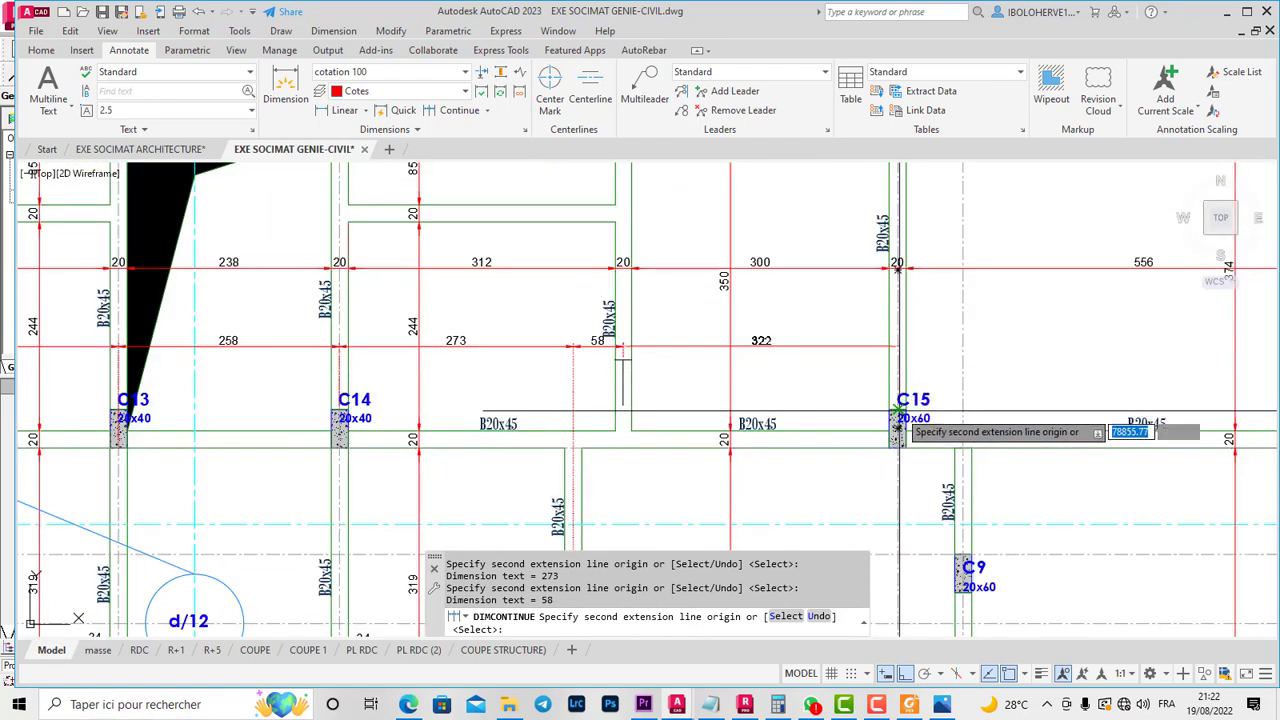
left_click(898, 412)
scroll(790, 426, "down", 5)
scroll(878, 421, "up", 5)
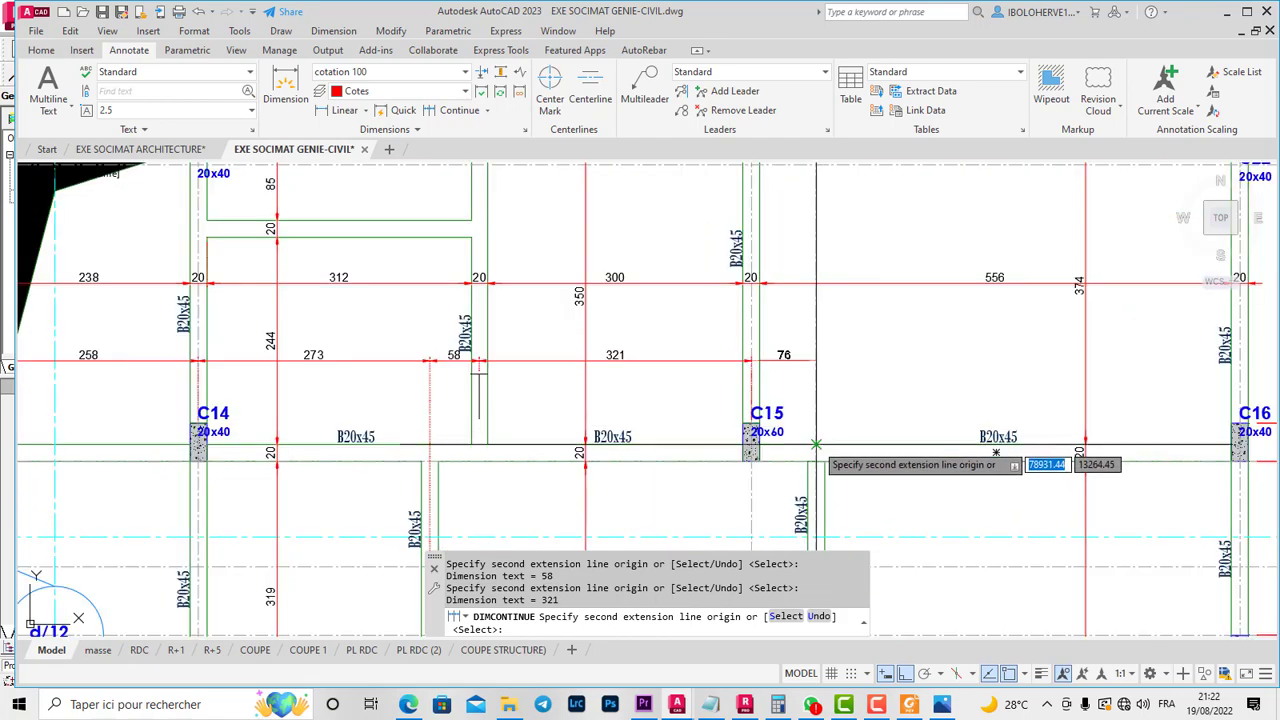
left_click(816, 441)
scroll(745, 440, "down", 5)
scroll(799, 437, "up", 5)
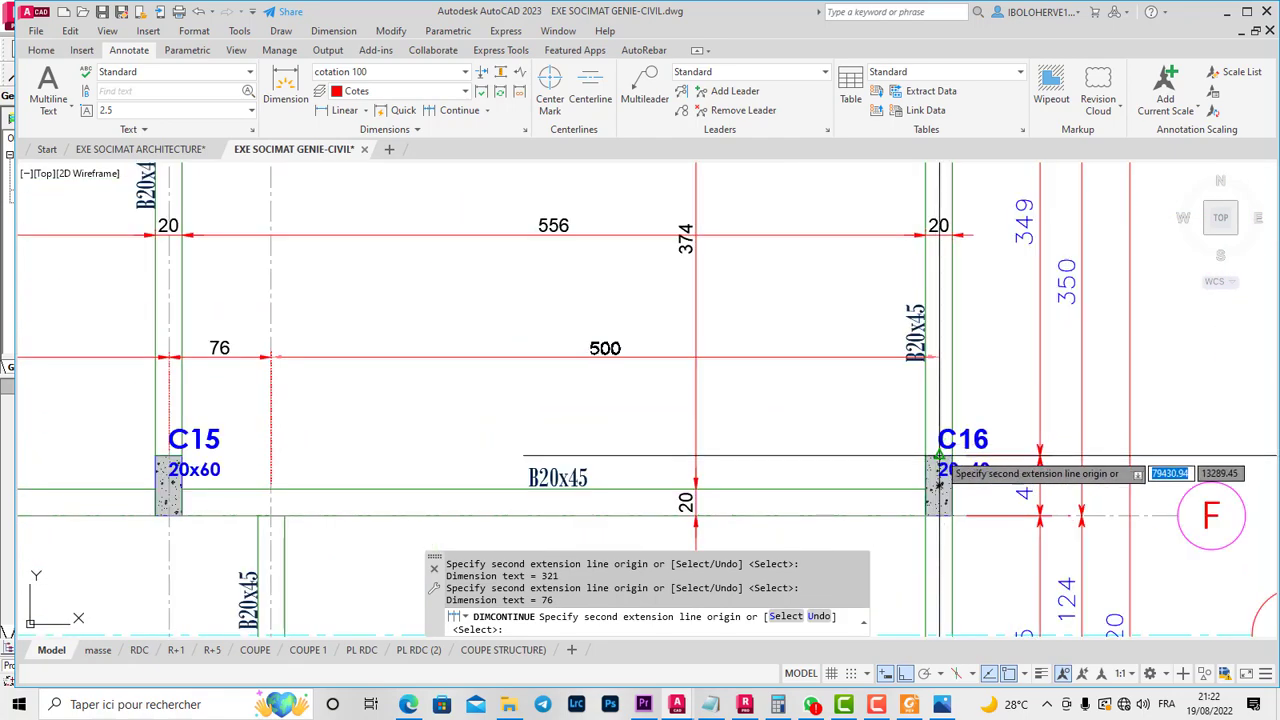
left_click(736, 357)
right_click(748, 366)
left_click(795, 394)
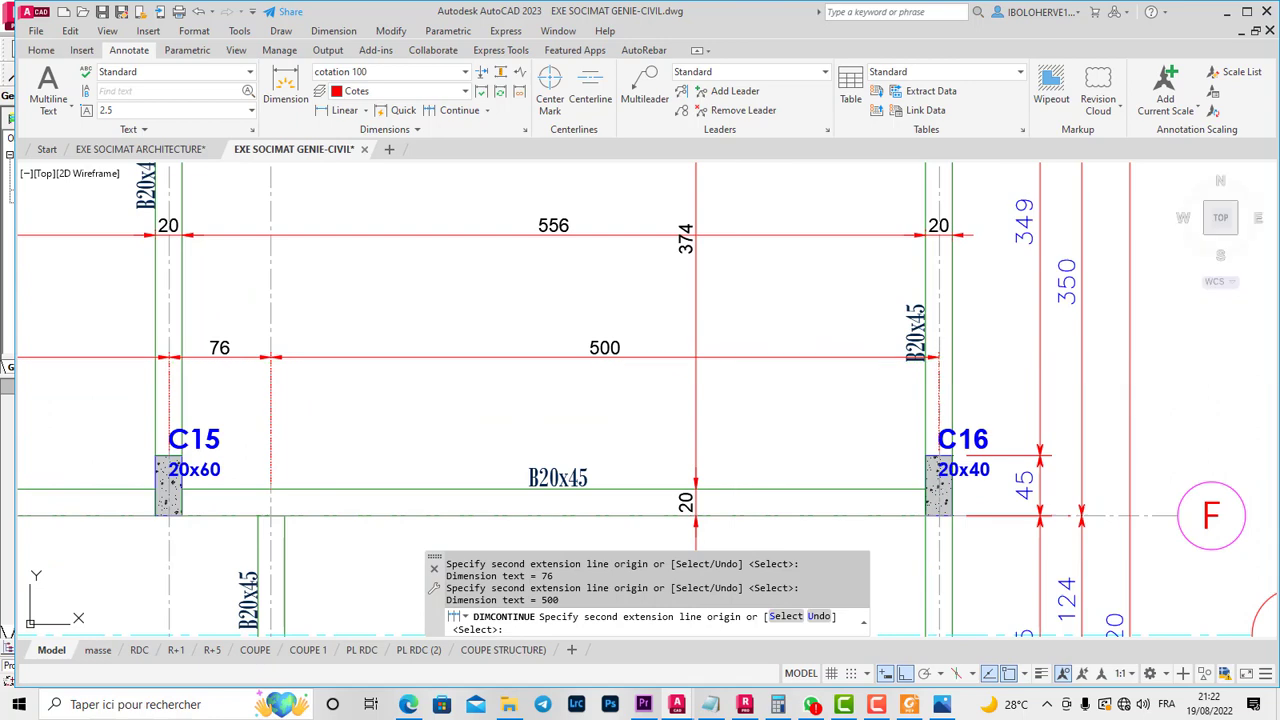
- Override the text of the dimension between the C15 axis and the C9 axis with 77
scroll(698, 355, "down", 3)
scroll(700, 352, "up", 3)
scroll(705, 350, "down", 5)
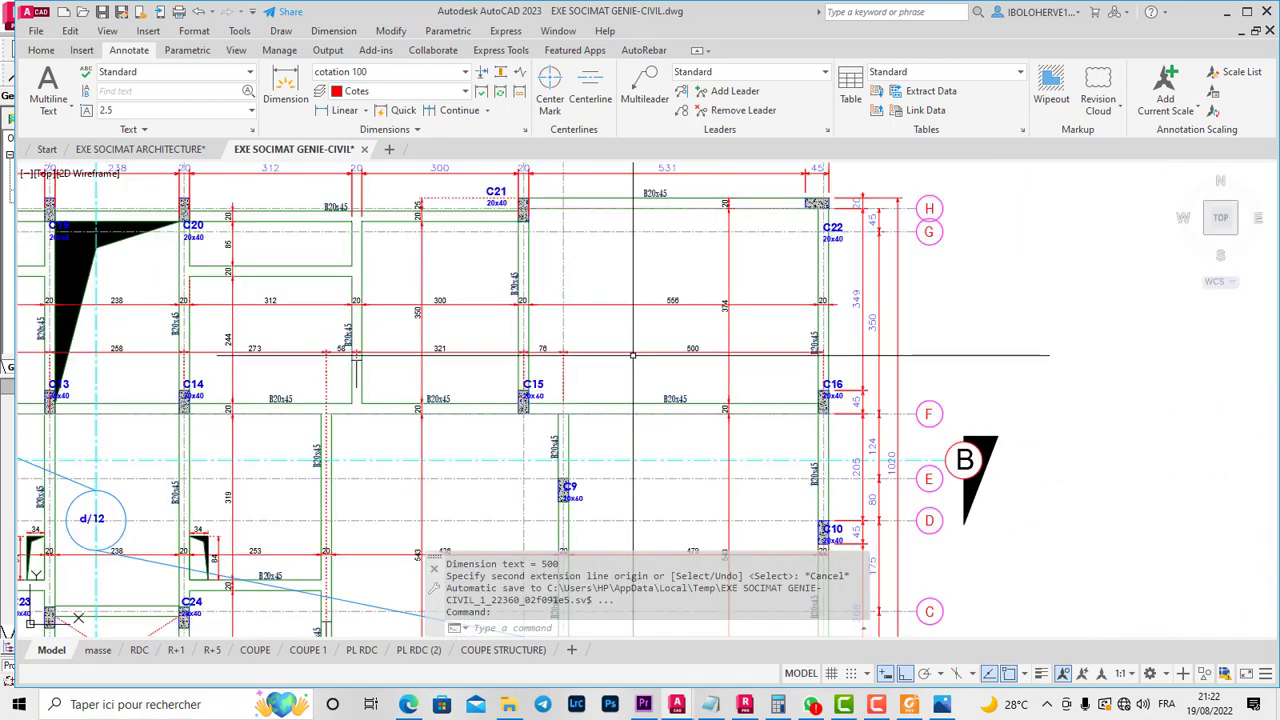
scroll(713, 345, "up", 4)
scroll(713, 346, "up", 2)
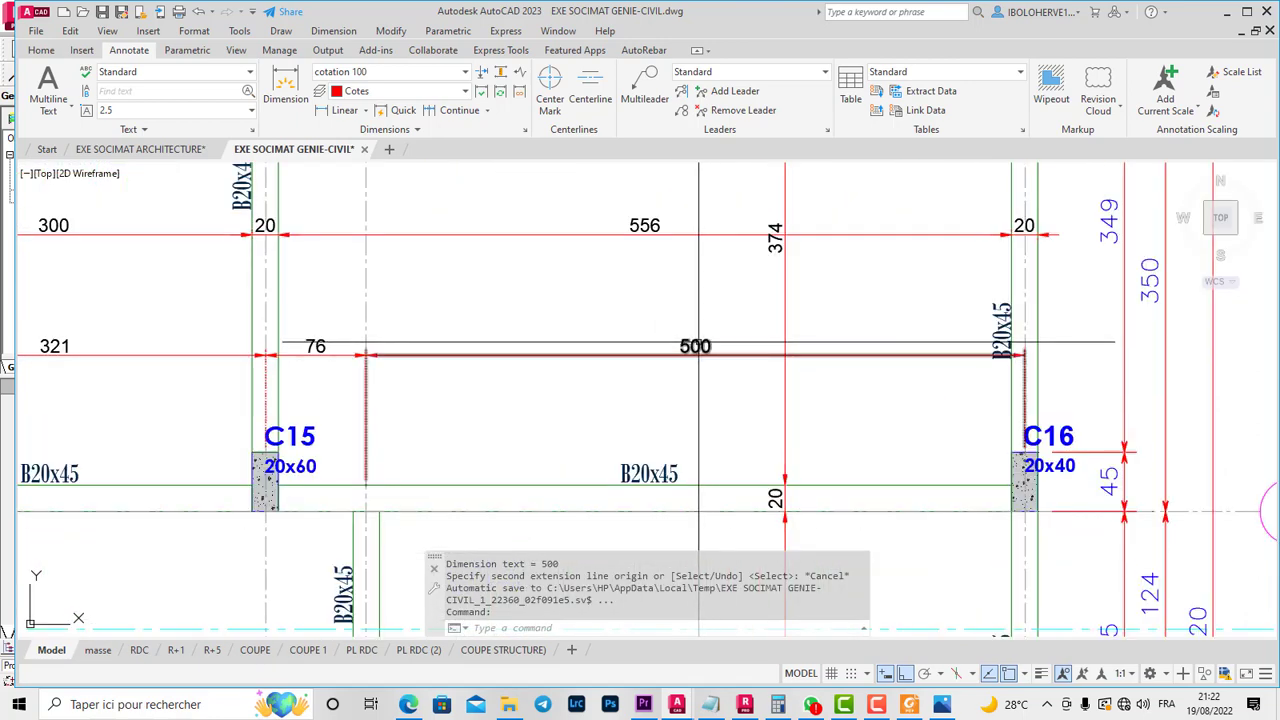
scroll(700, 350, "down", 5)
scroll(578, 323, "up", 7)
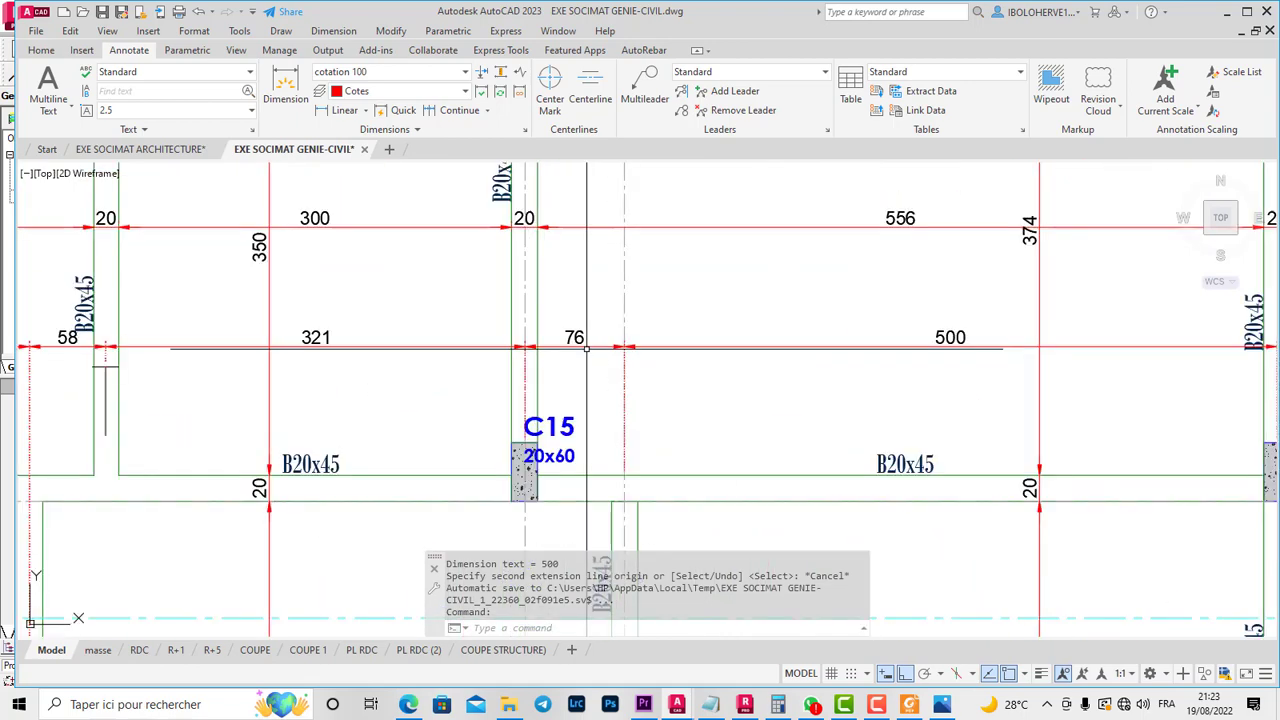
left_click(578, 323)
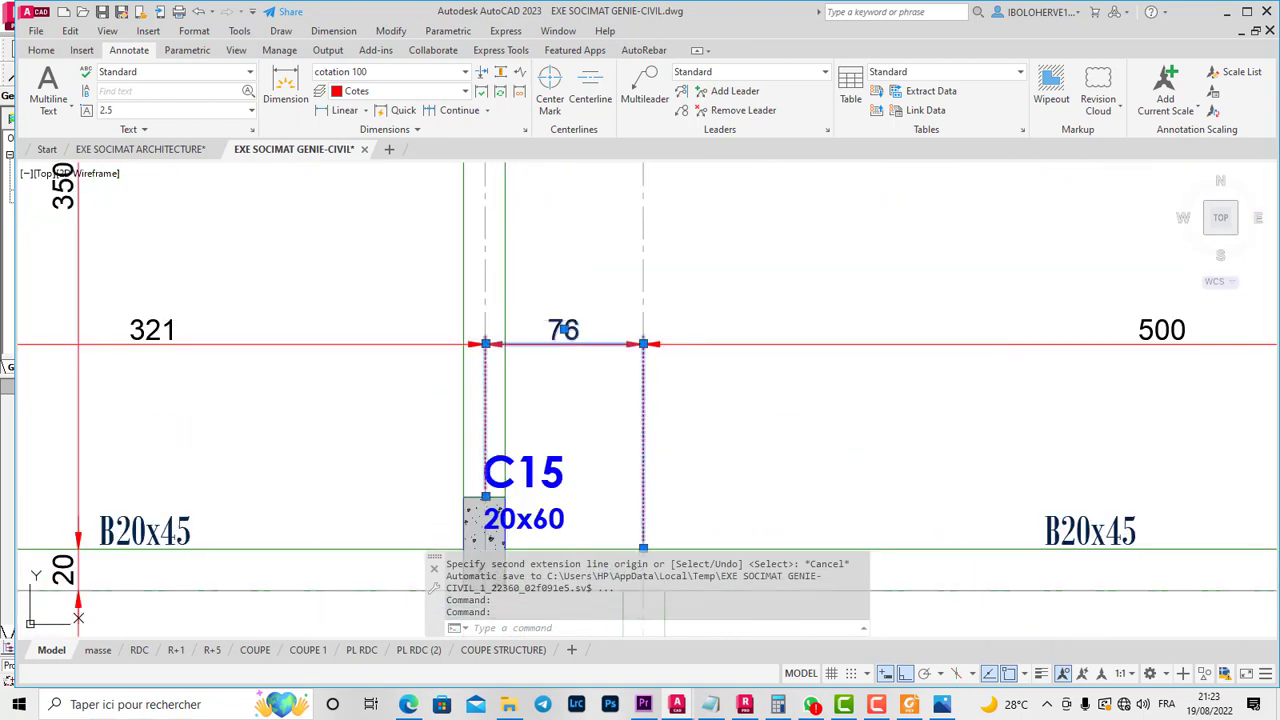
double_click(563, 330)
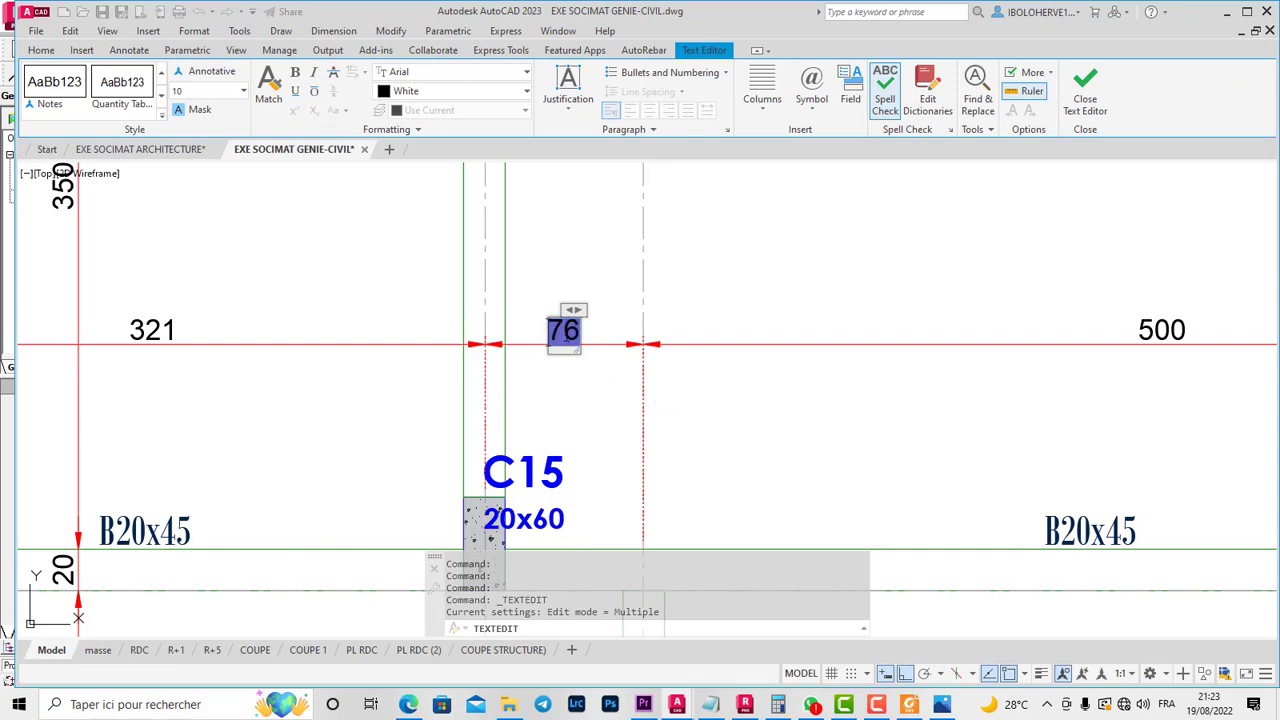
type("77")
left_click(680, 376)
scroll(688, 355, "down", 3)
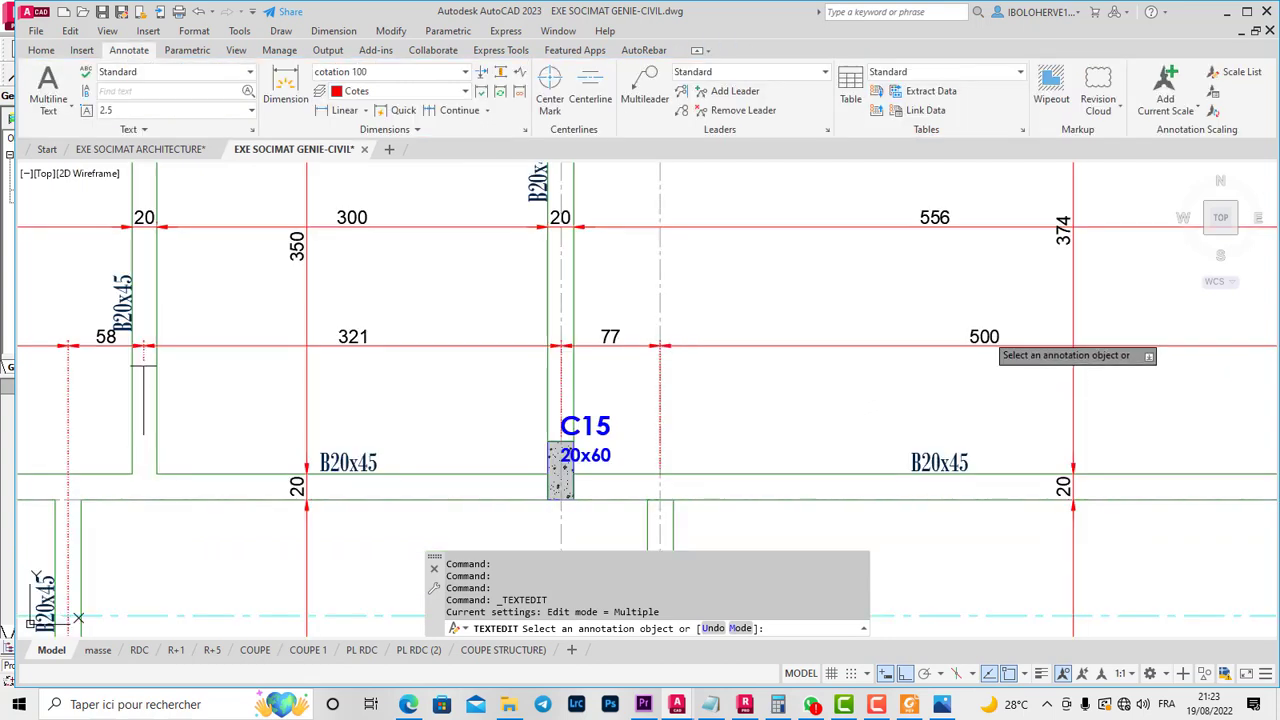
- Override the text of the dimension between the C9 axis and the C16 axis with 499
left_click(985, 338)
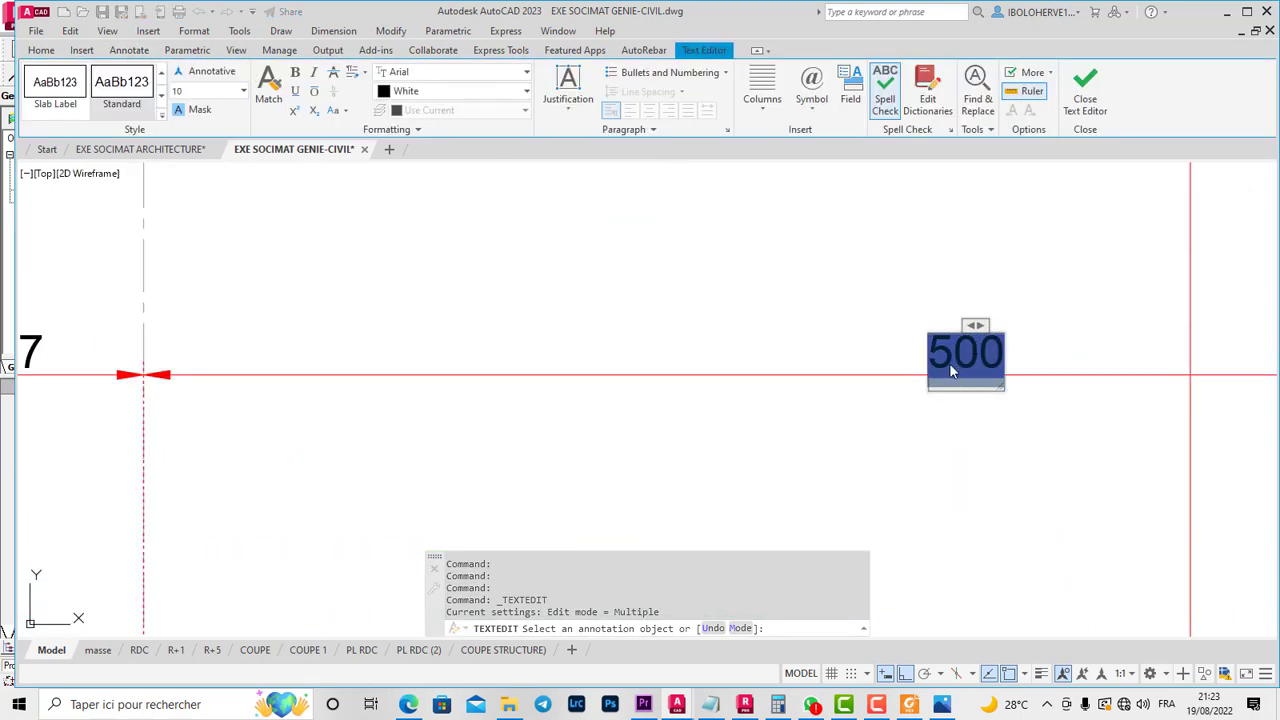
type("499")
left_click(816, 284)
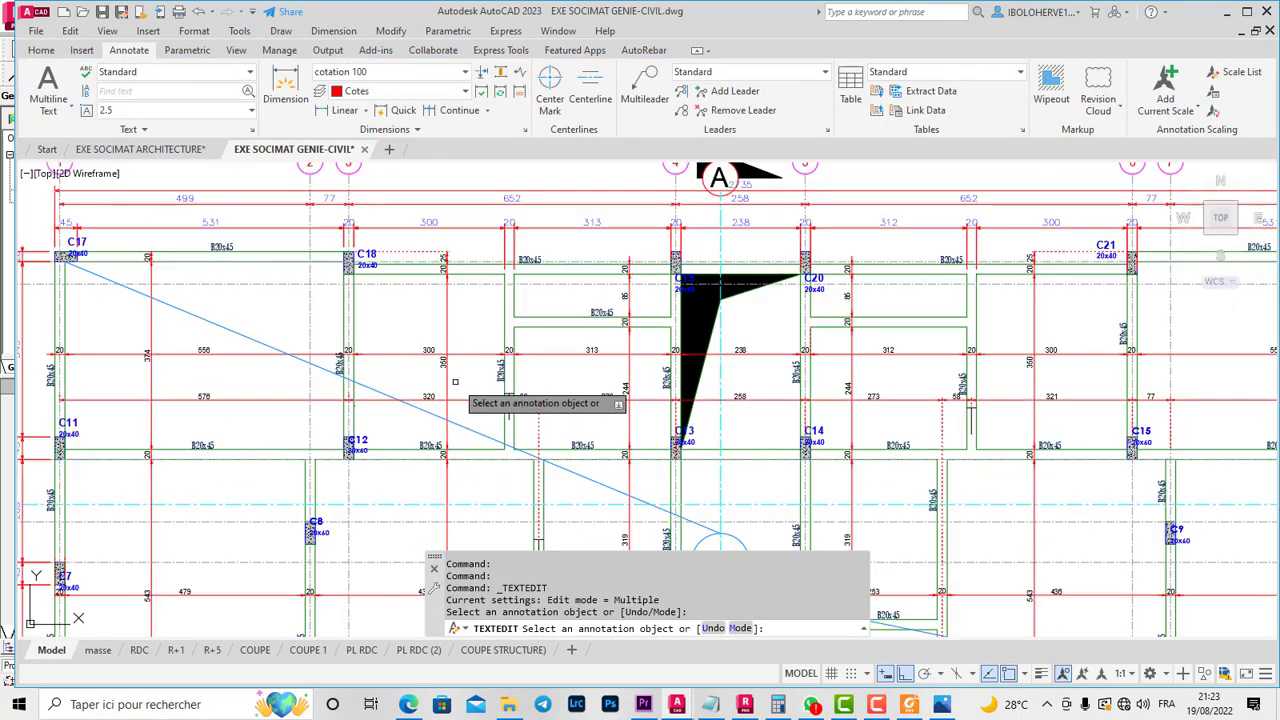
scroll(428, 397, "down", 3)
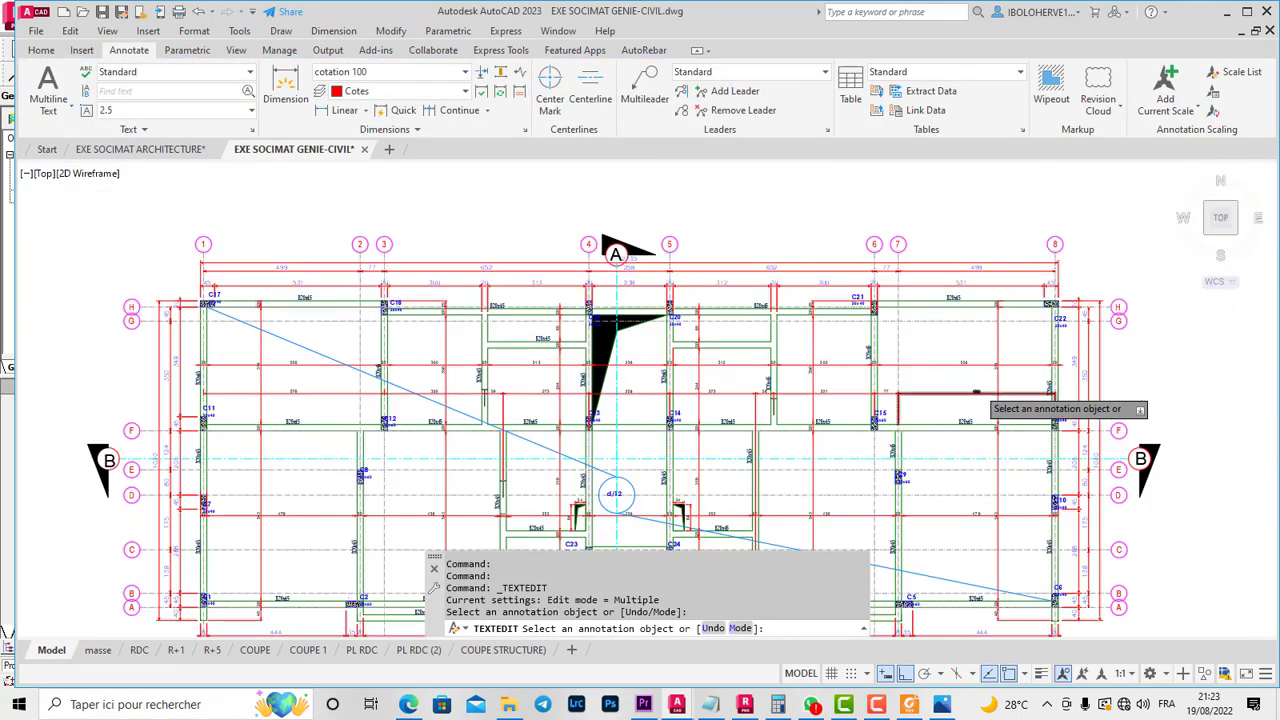
scroll(925, 410, "up", 3)
scroll(1044, 403, "up", 2)
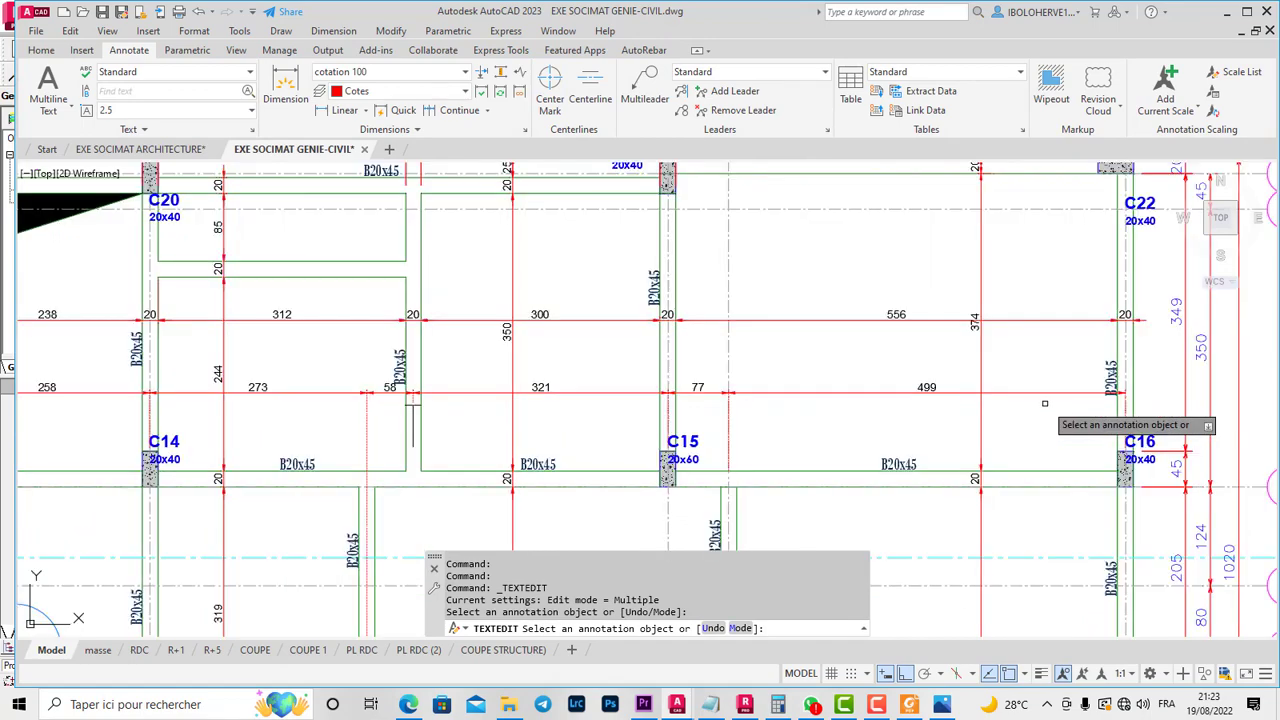
scroll(1044, 403, "down", 3)
scroll(790, 400, "down", 1)
scroll(306, 400, "up", 2)
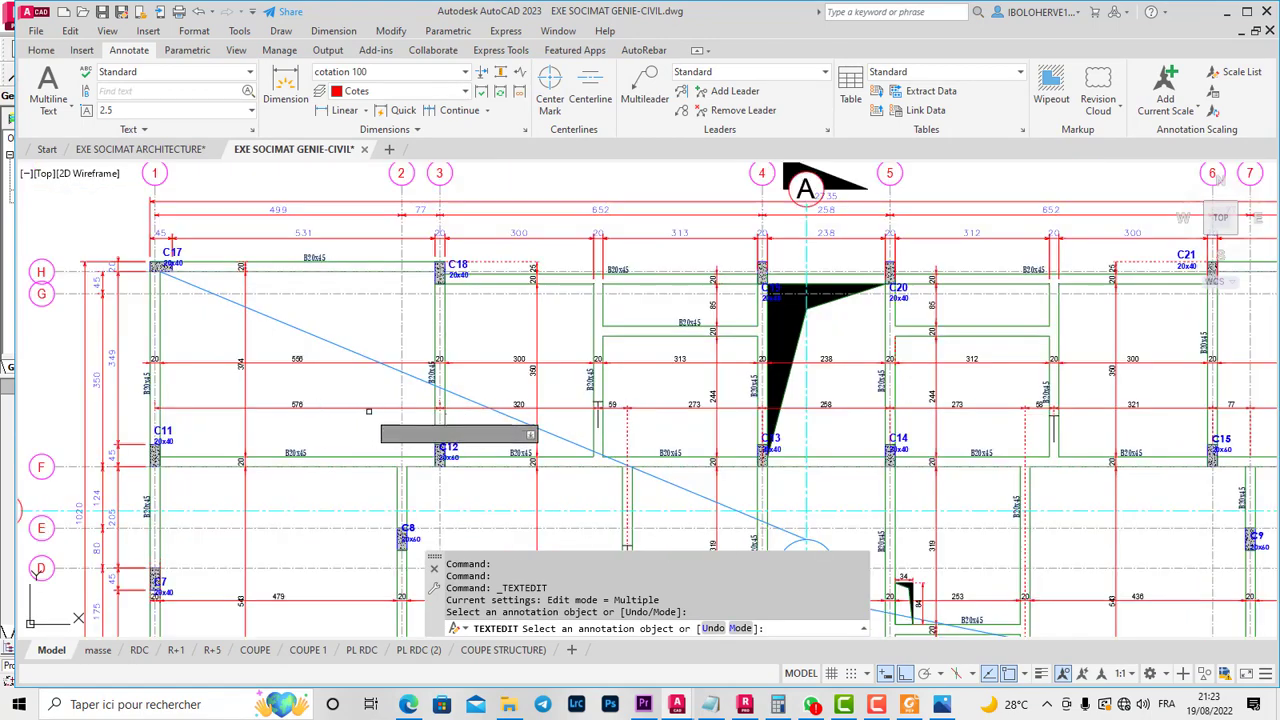
key("Escape")
- Stretch the east end of the C11–C12 dimension back to the grid line 2 axis above C8
scroll(468, 405, "up", 4)
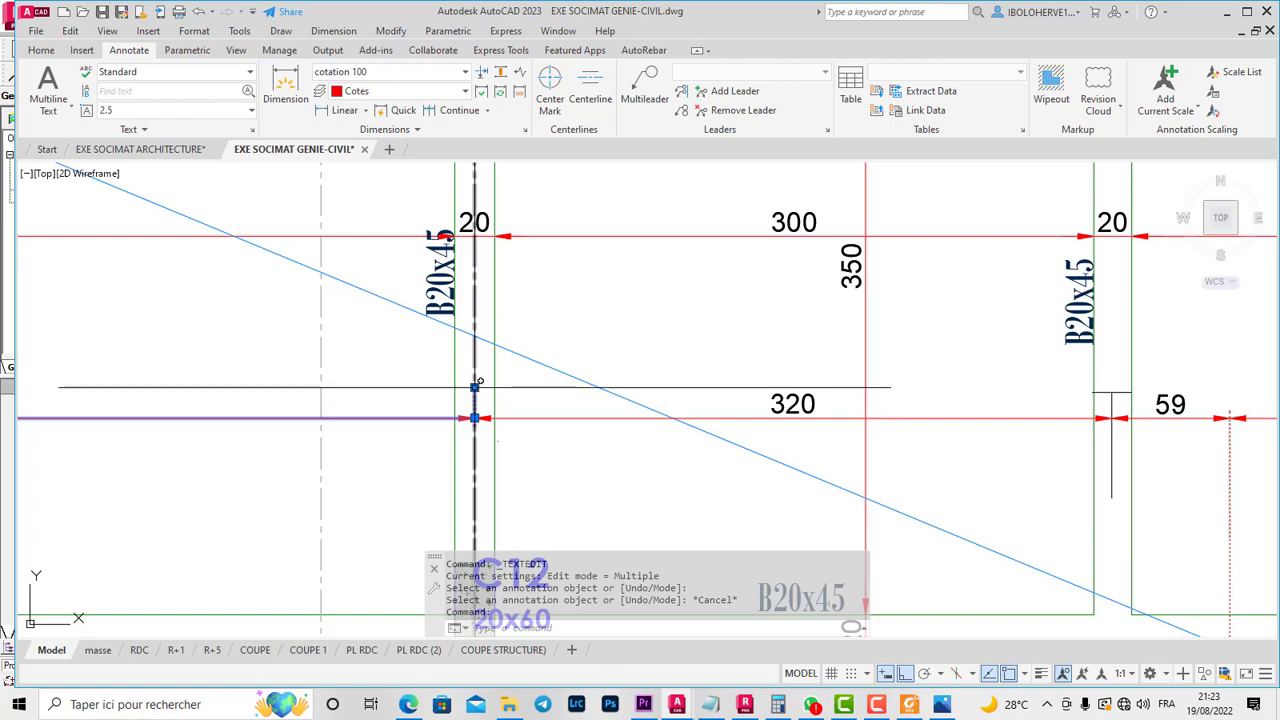
left_click(475, 387)
scroll(372, 386, "down", 5)
key("Escape")
scroll(360, 383, "up", 4)
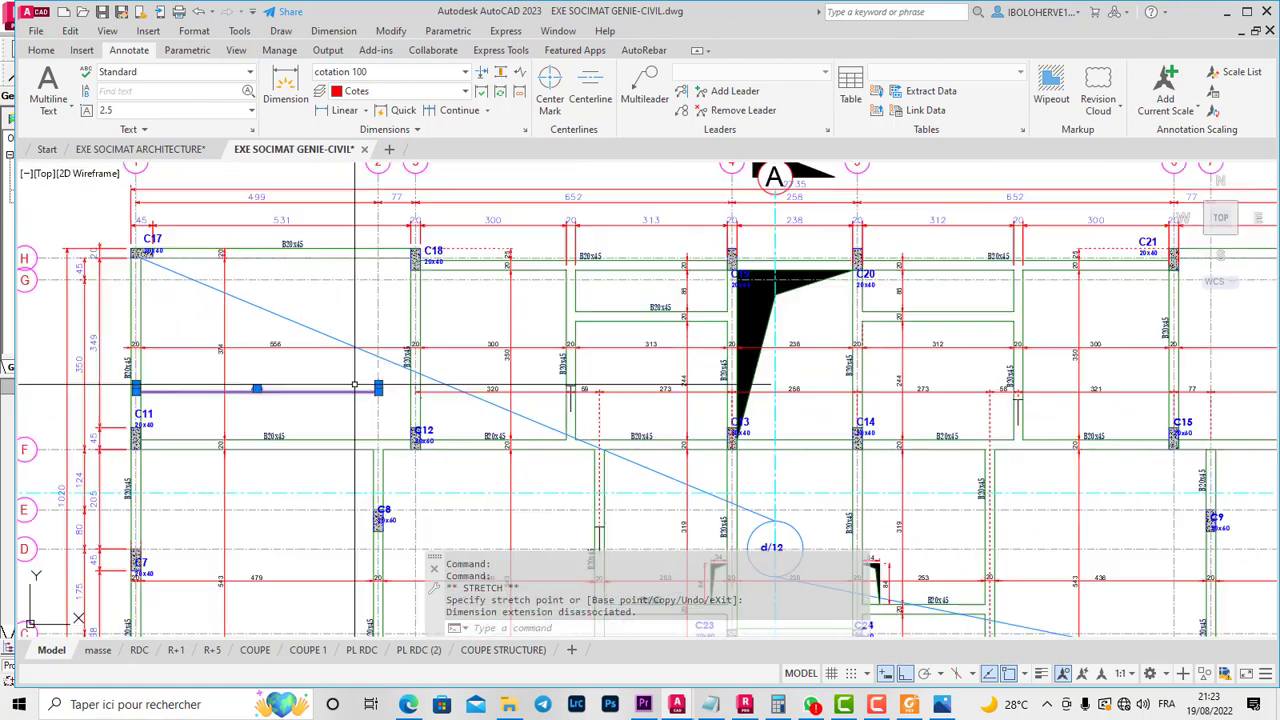
- Add a linear dimension between the grid line 2 axis and the C12 axis, in line with the existing chain
left_click(340, 110)
left_click(388, 397)
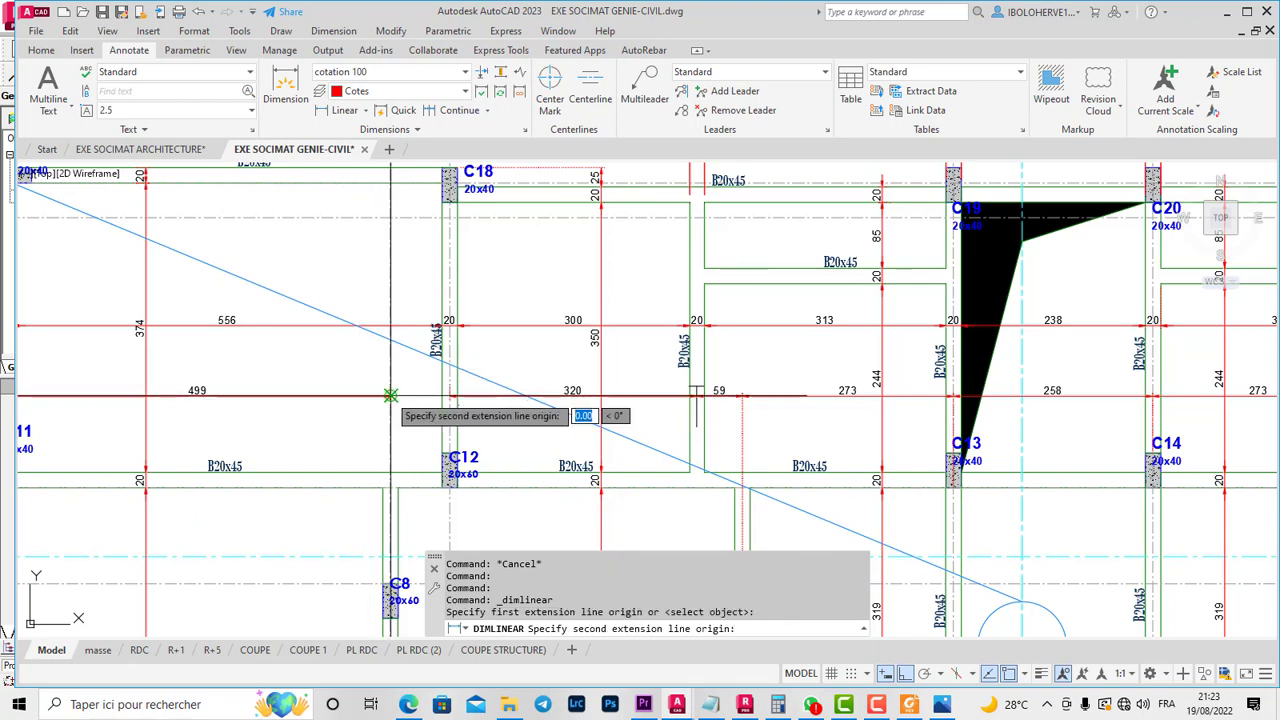
scroll(395, 396, "up", 6)
left_click(597, 398)
scroll(360, 398, "down", 1)
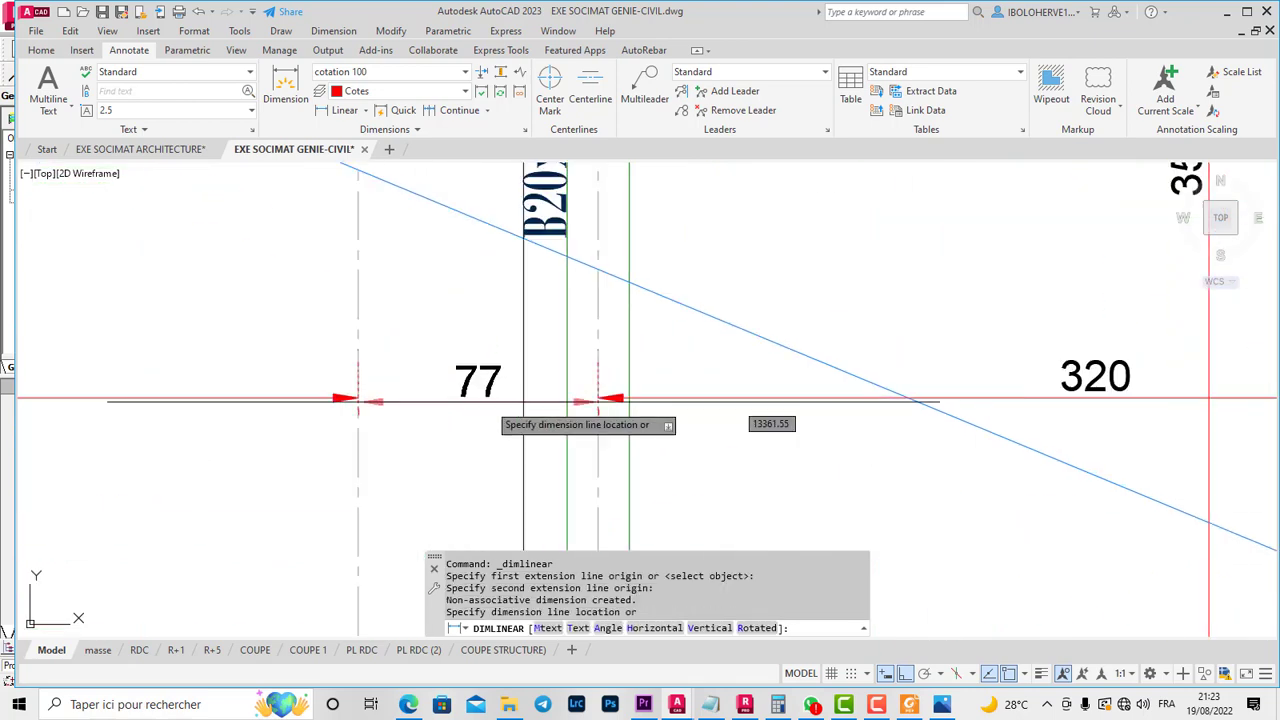
scroll(360, 398, "up", 5)
left_click(344, 395)
scroll(765, 398, "down", 8)
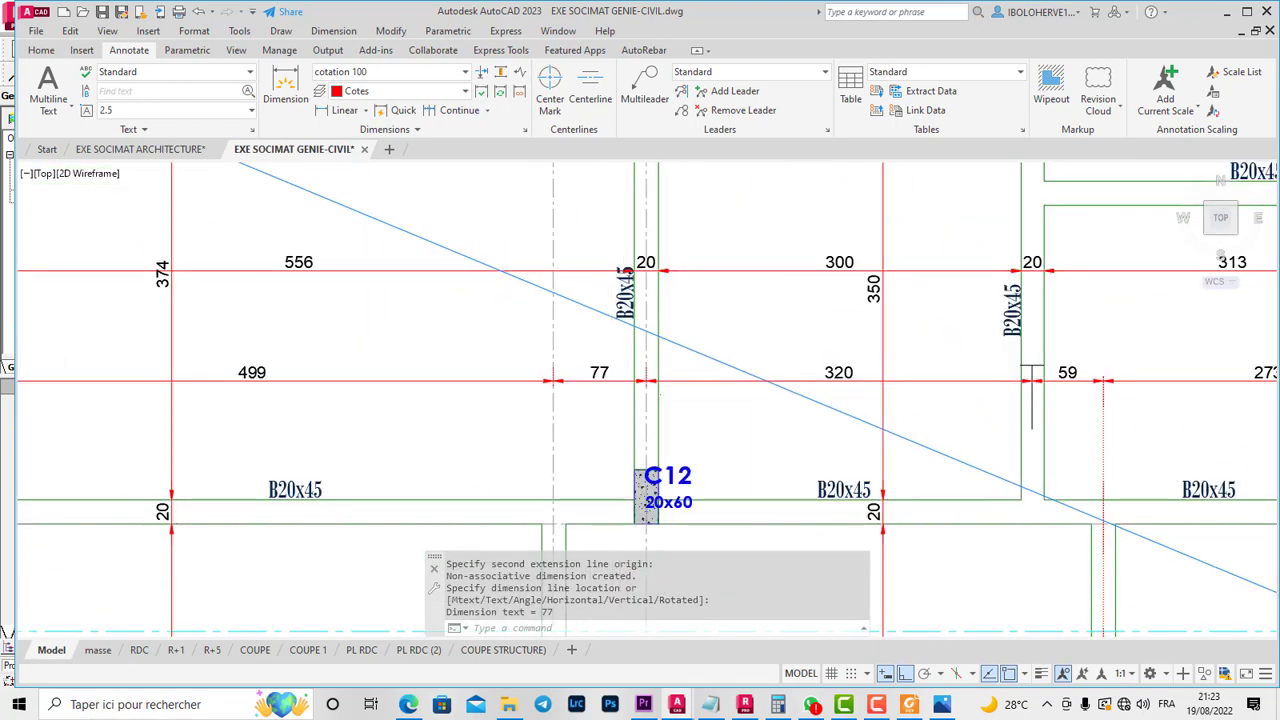
- Review the completed dimension chain, switch to Robot Structural Analysis and delete all existing X construction lines
scroll(805, 406, "up", 2)
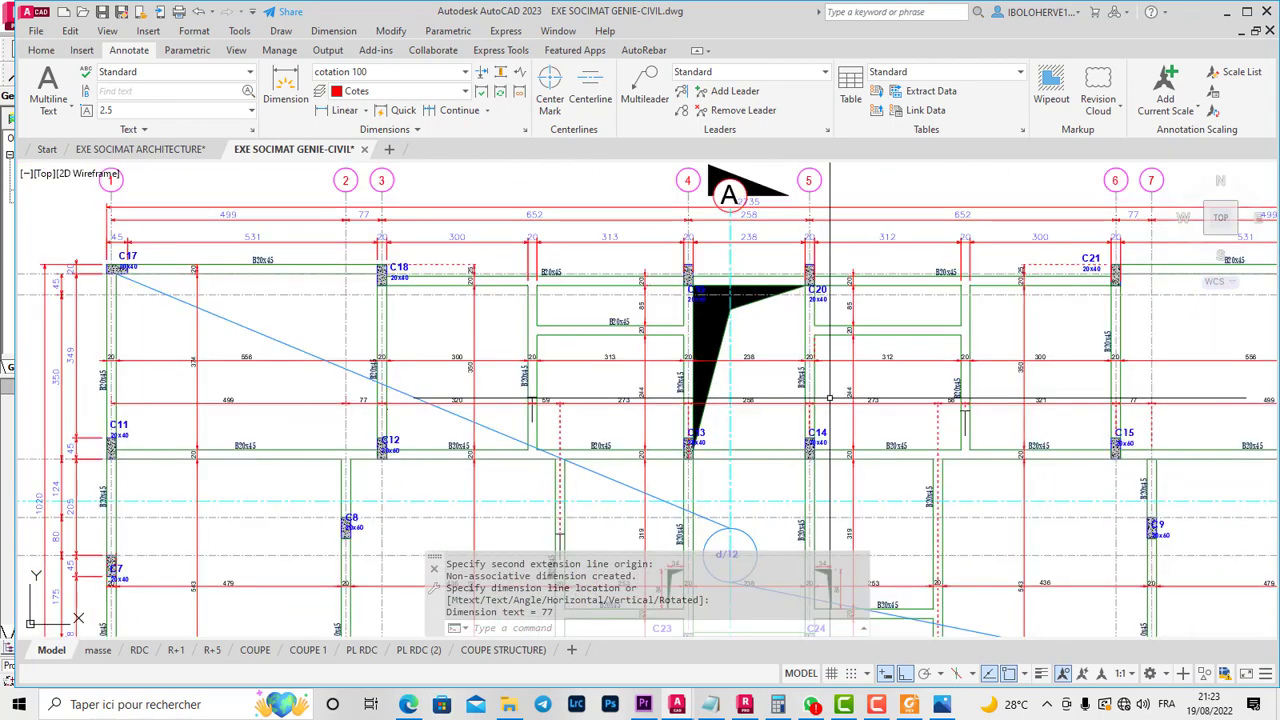
scroll(534, 404, "down", 2)
scroll(832, 409, "up", 2)
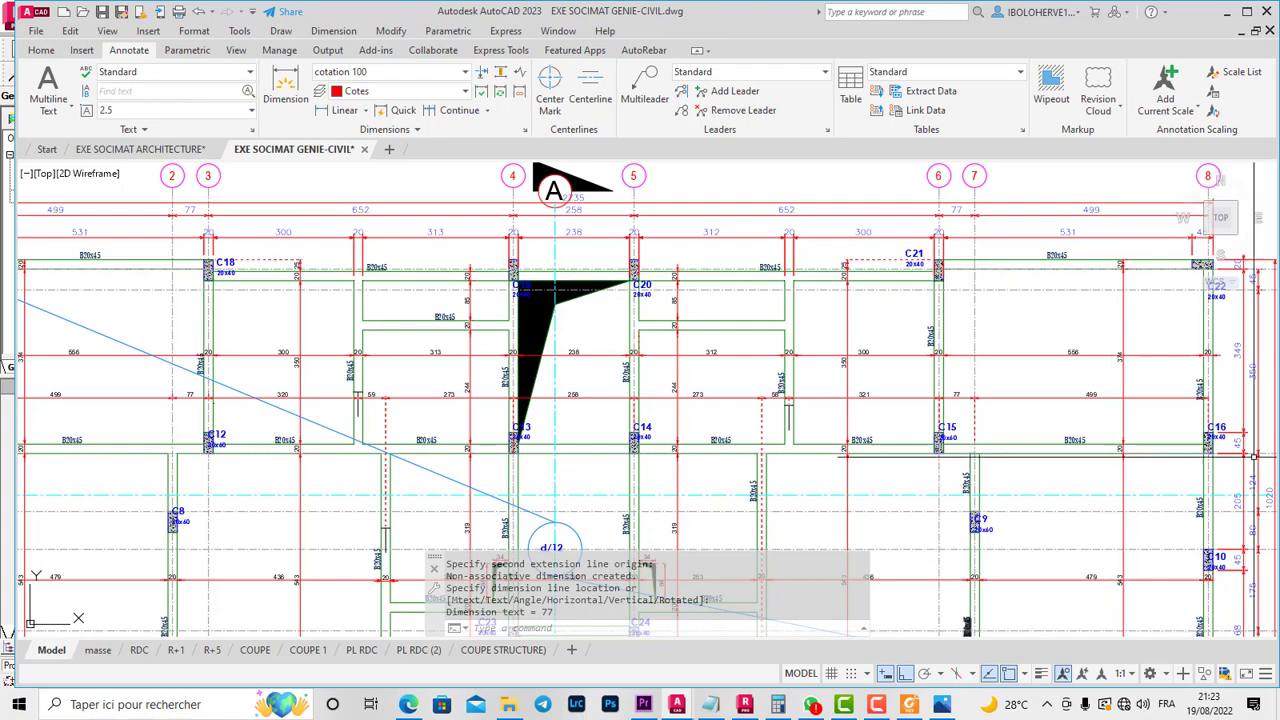
scroll(512, 328, "down", 4)
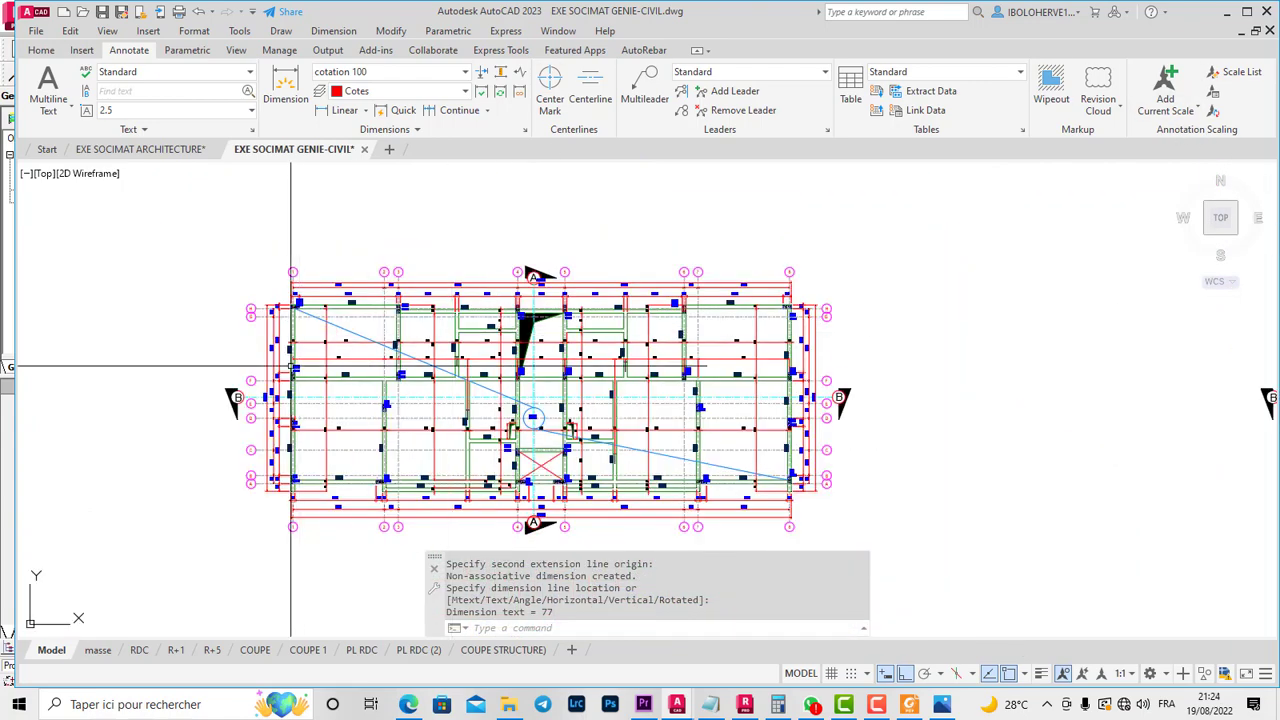
scroll(284, 368, "up", 2)
left_click(1226, 12)
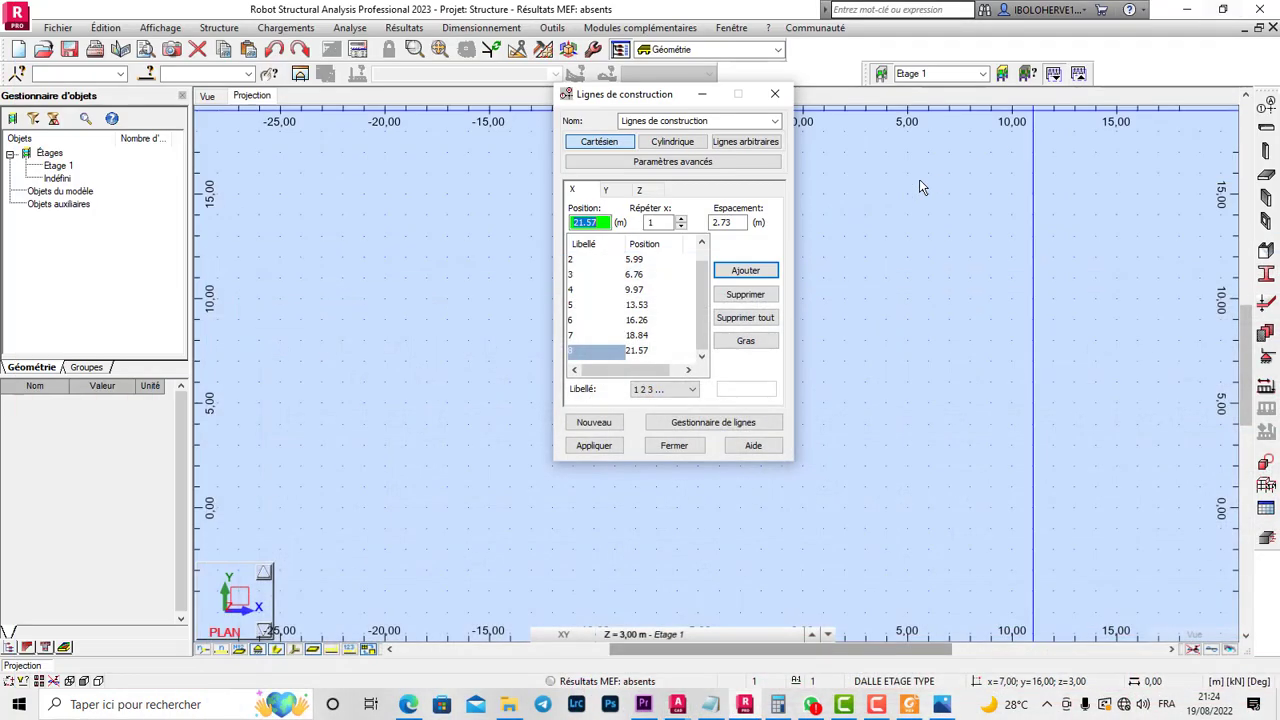
left_click(752, 318)
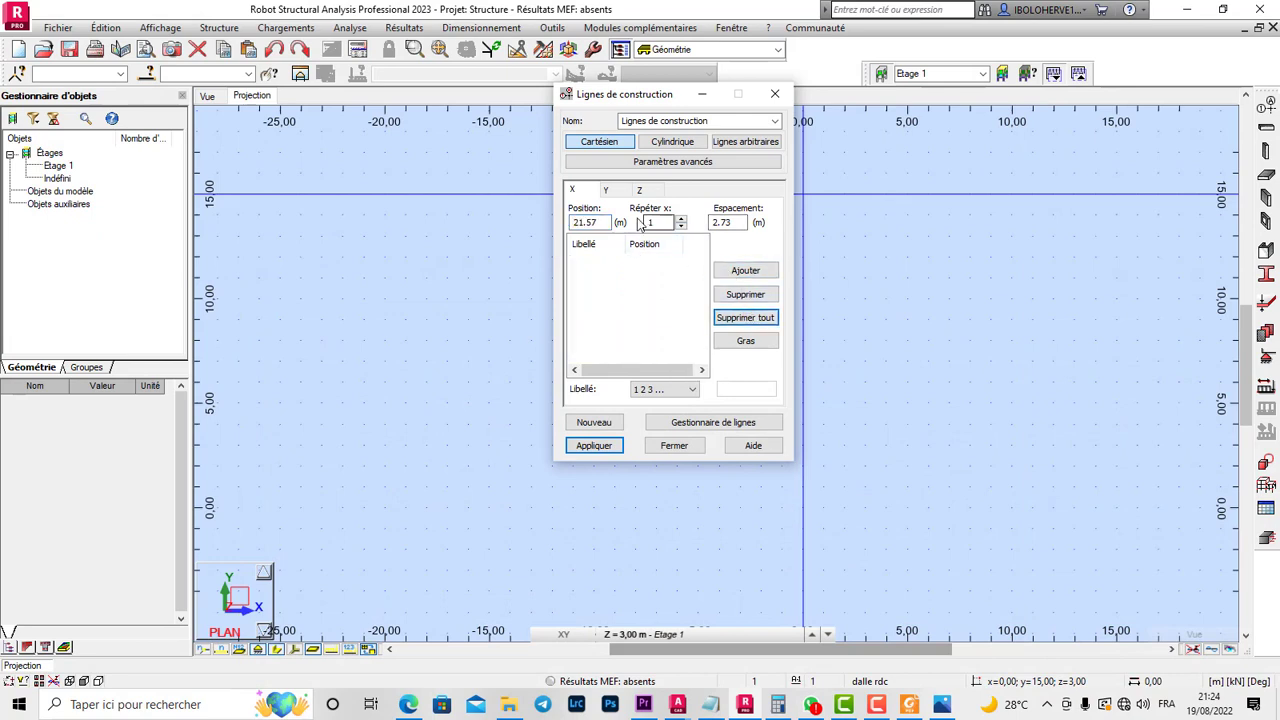
- Add X construction lines at positions 0.00, 4.99, 5.76, 8.96, 9.49 and 12.22 m
type("0")
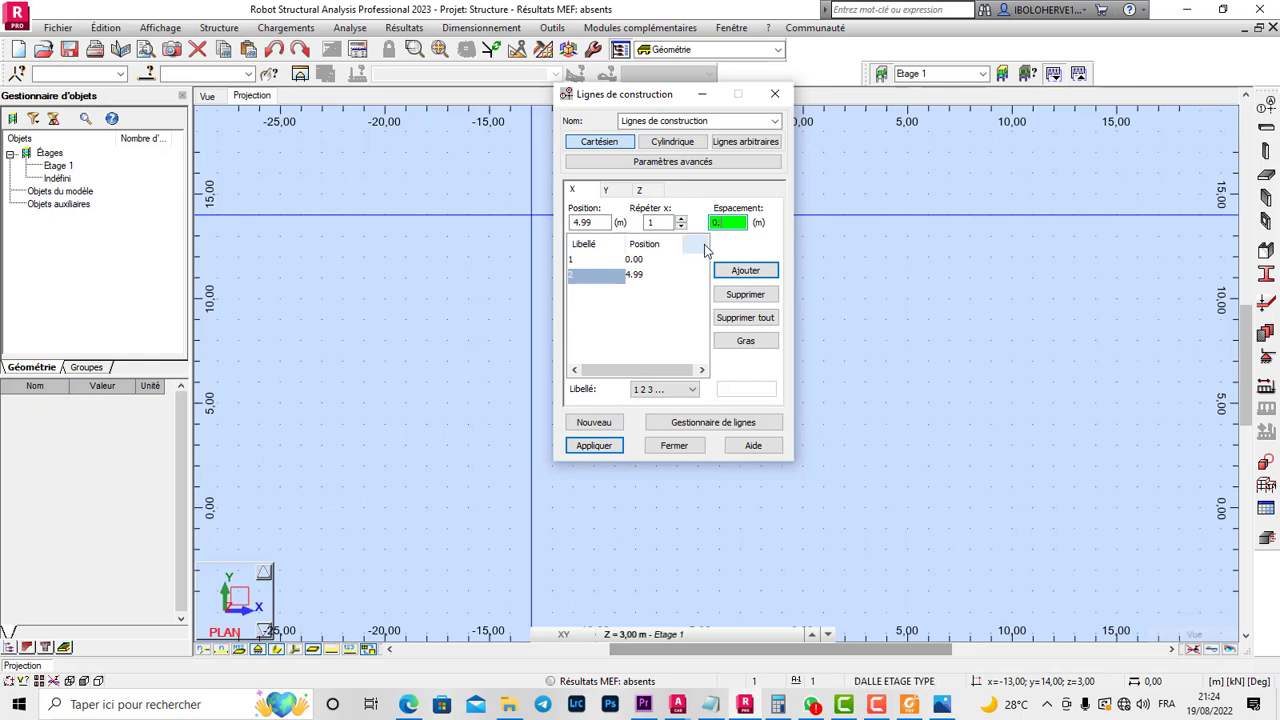
left_click(742, 271)
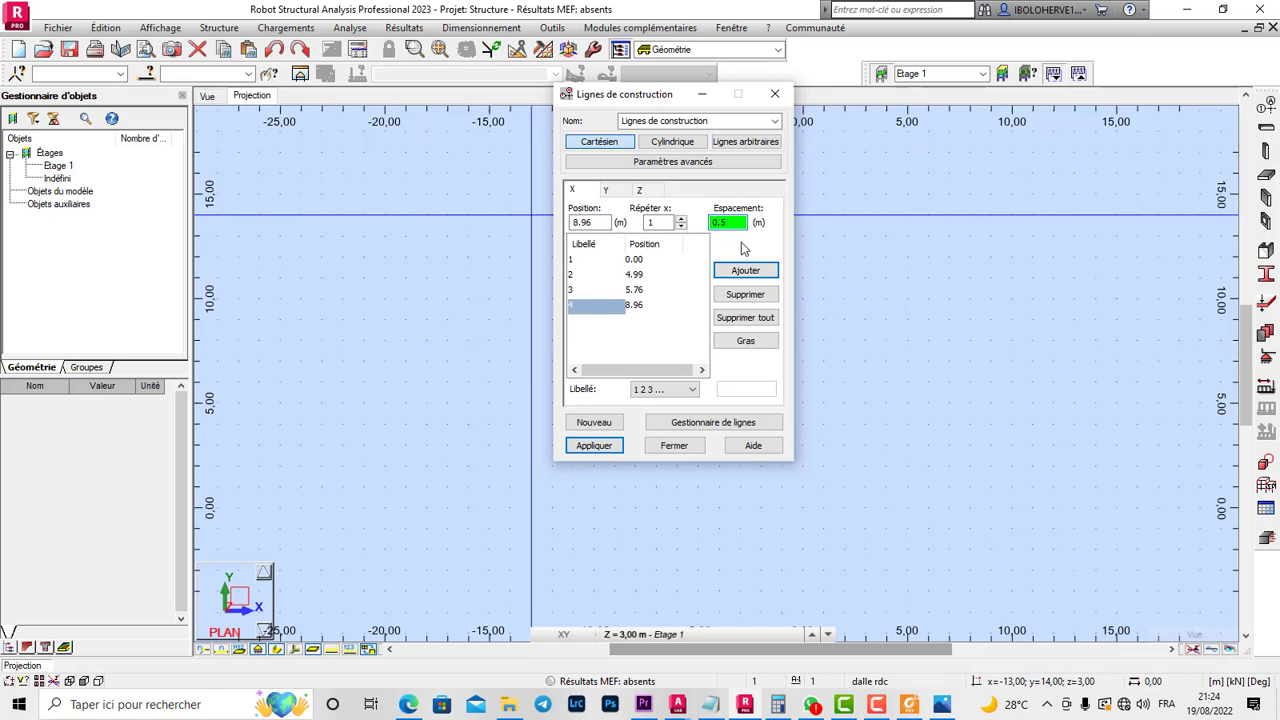
left_click(748, 272)
left_click_drag(736, 221, 684, 221)
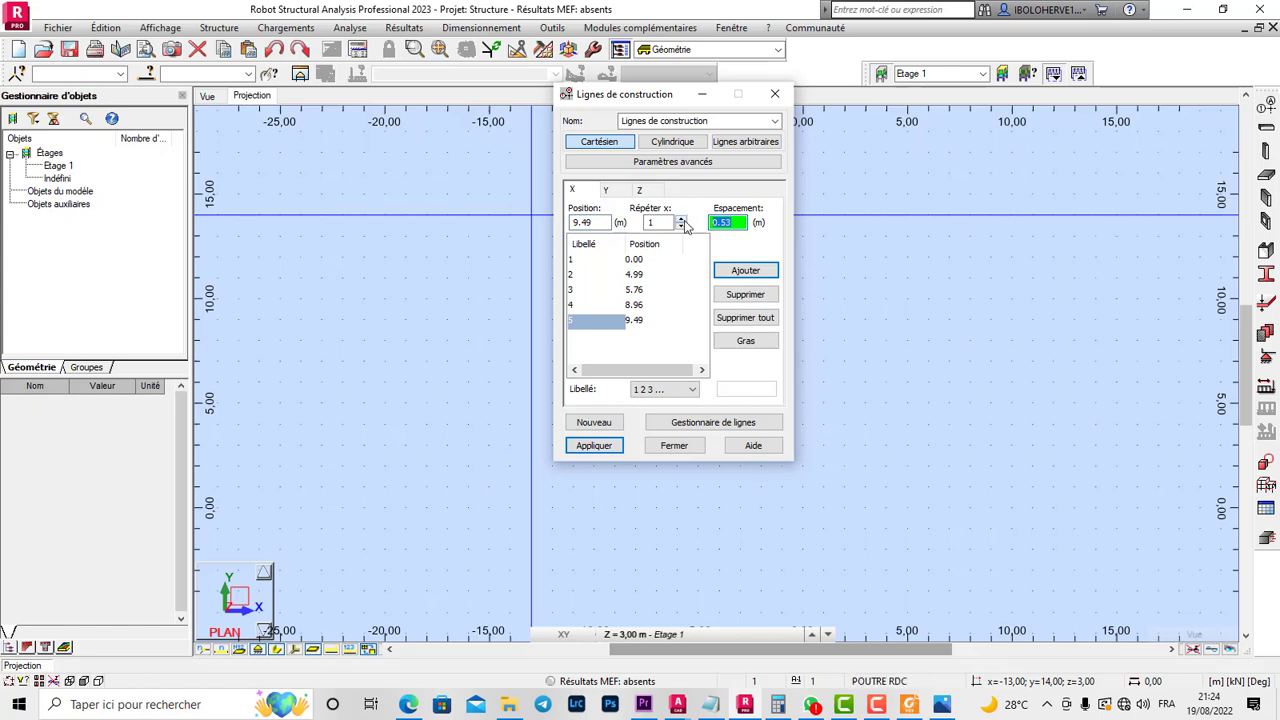
type("2")
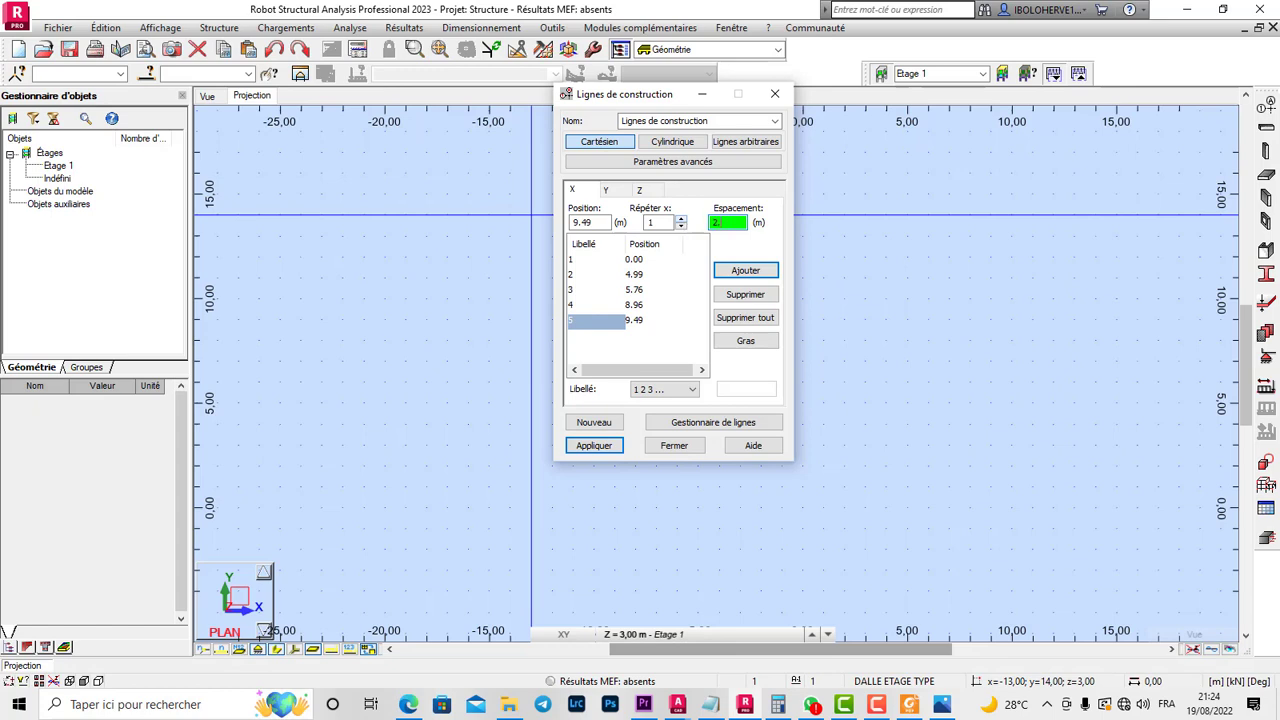
left_click(745, 271)
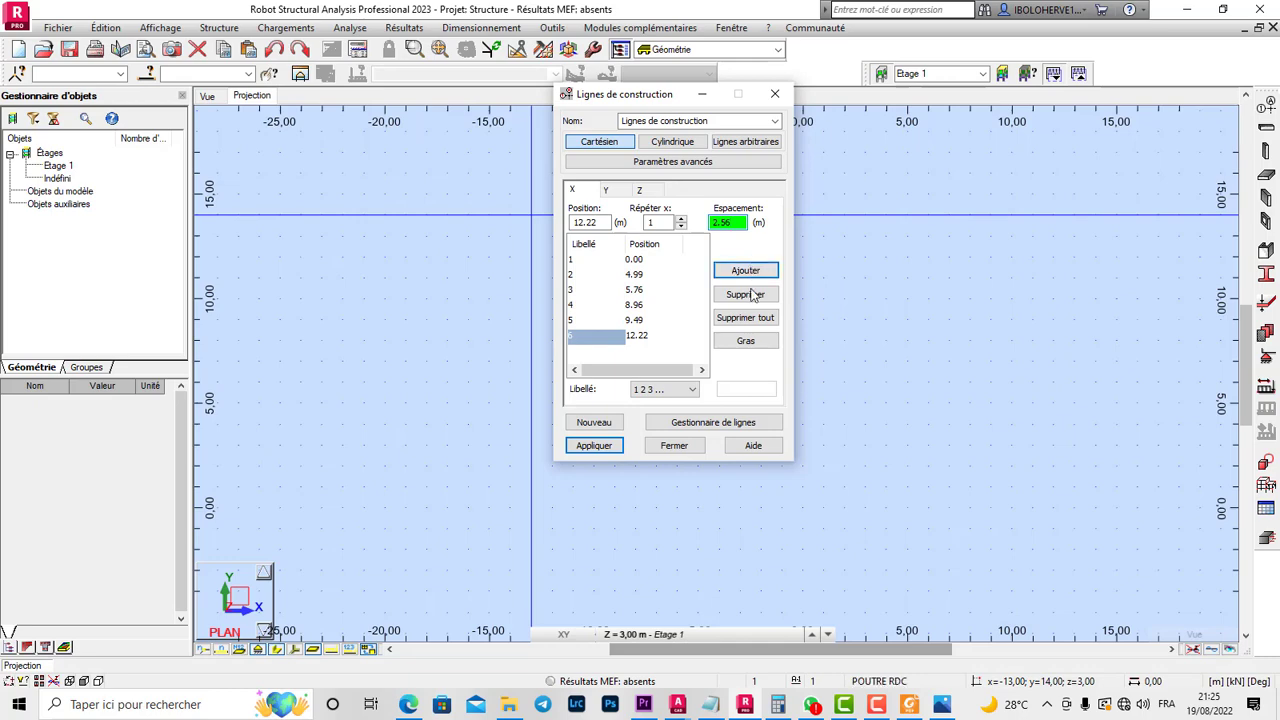
- Check the C13–C14 spacing in the AutoCAD genie-civil plan and add the next X line in Robot with a spacing of 2.58 m
left_click(677, 704)
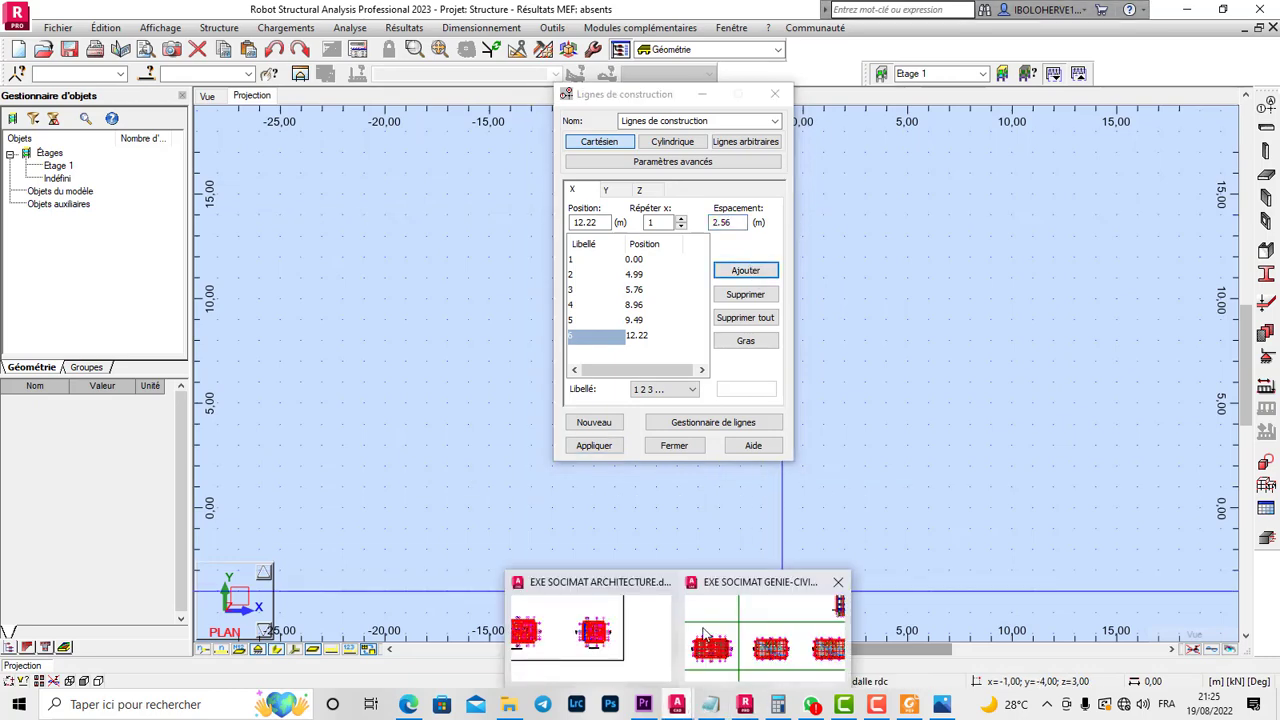
left_click(703, 634)
scroll(700, 338, "up", 5)
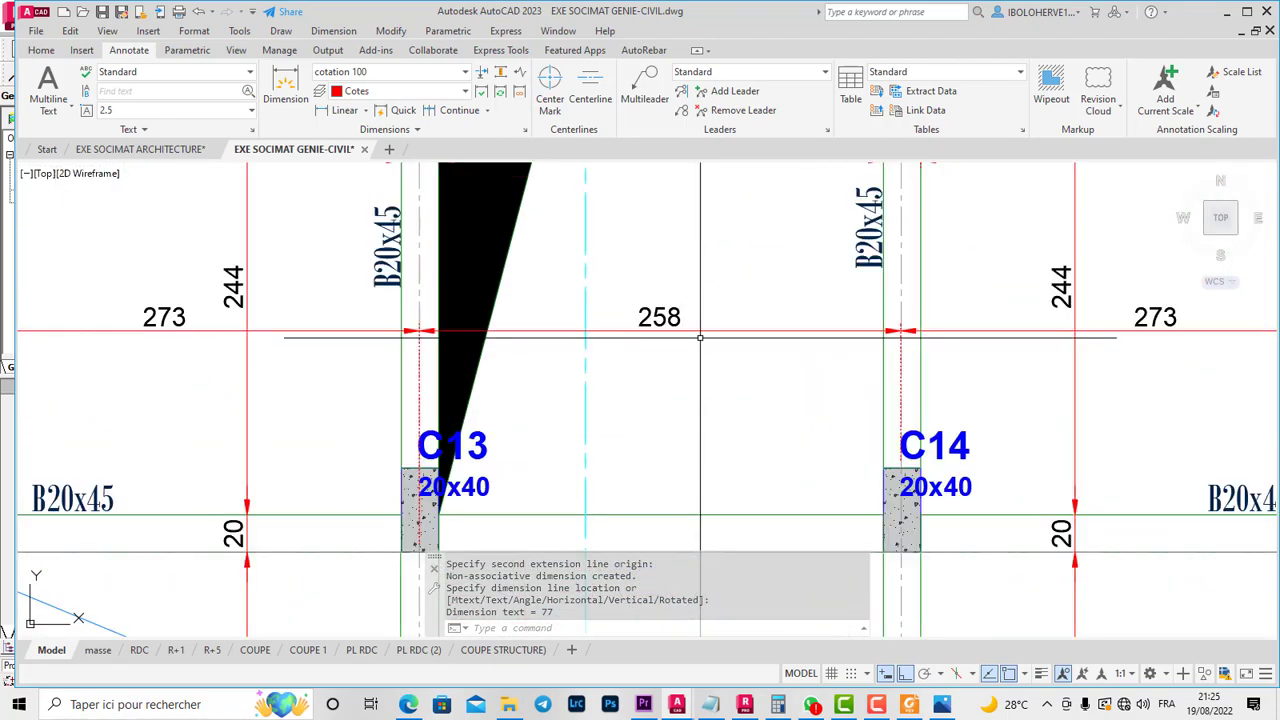
left_click(745, 704)
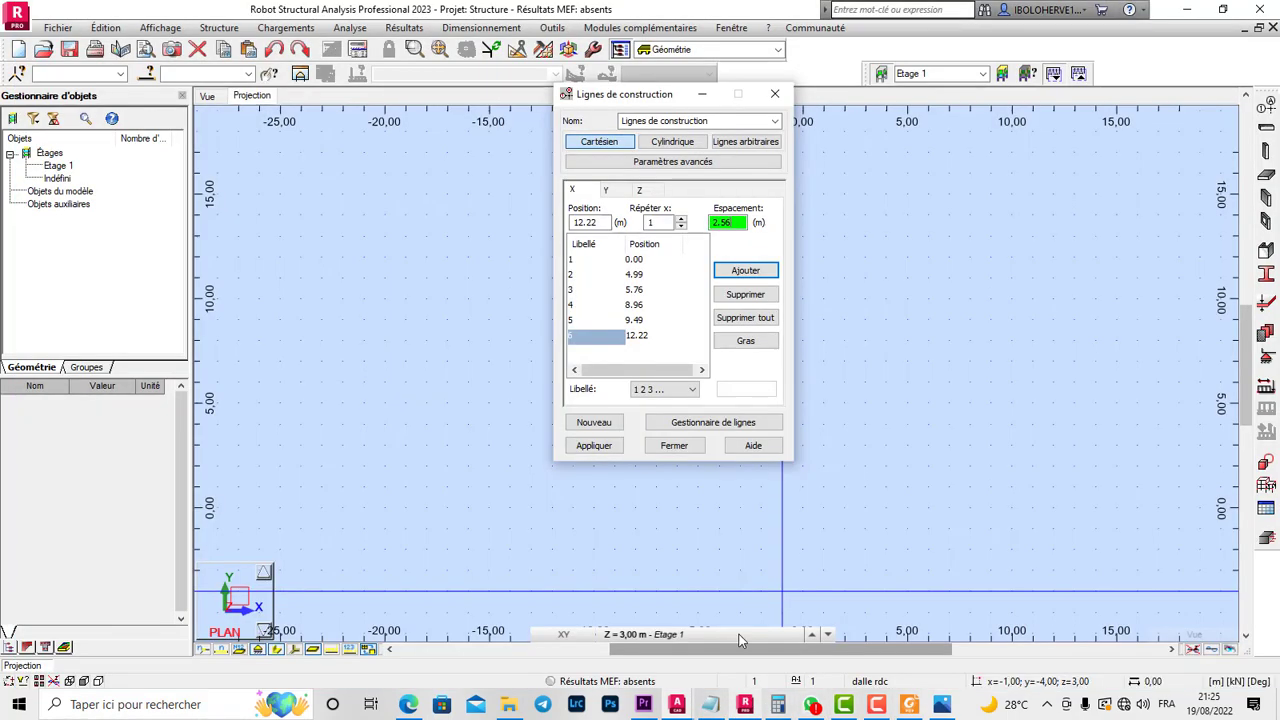
left_click(745, 271)
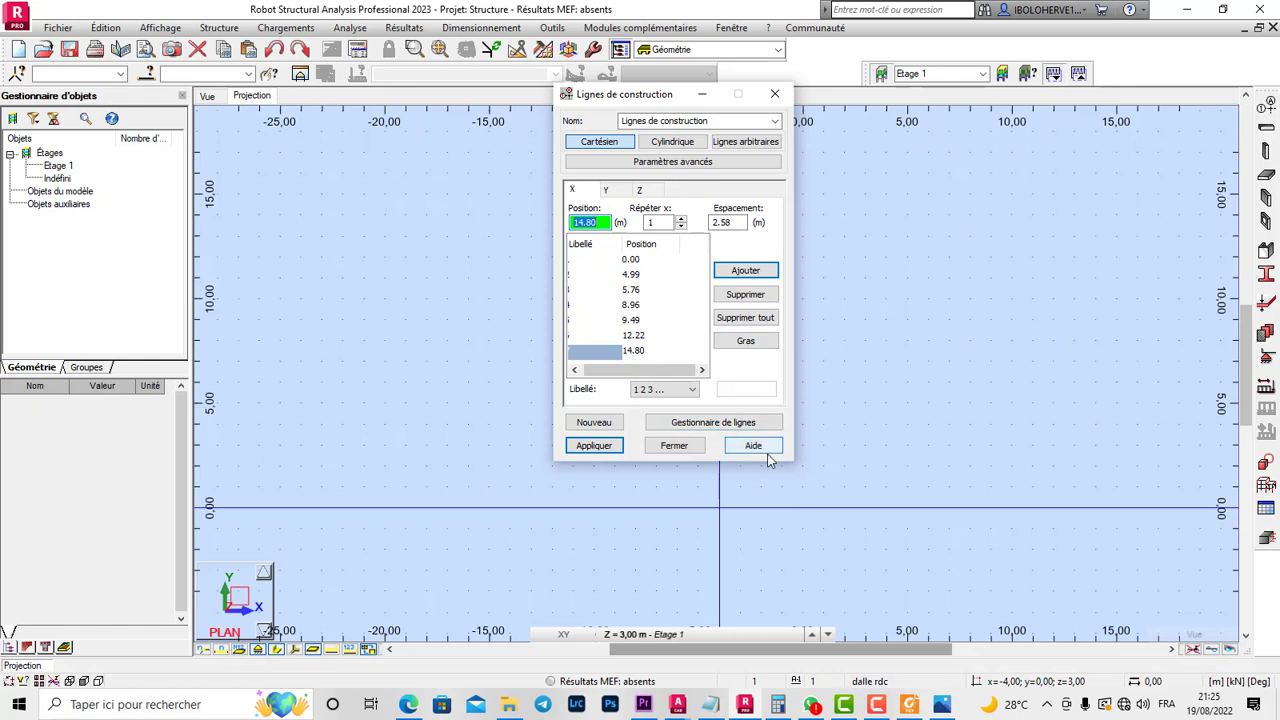
- Add the following two X construction lines with spacings of 2.73 m and 0.59 m
left_click(708, 228)
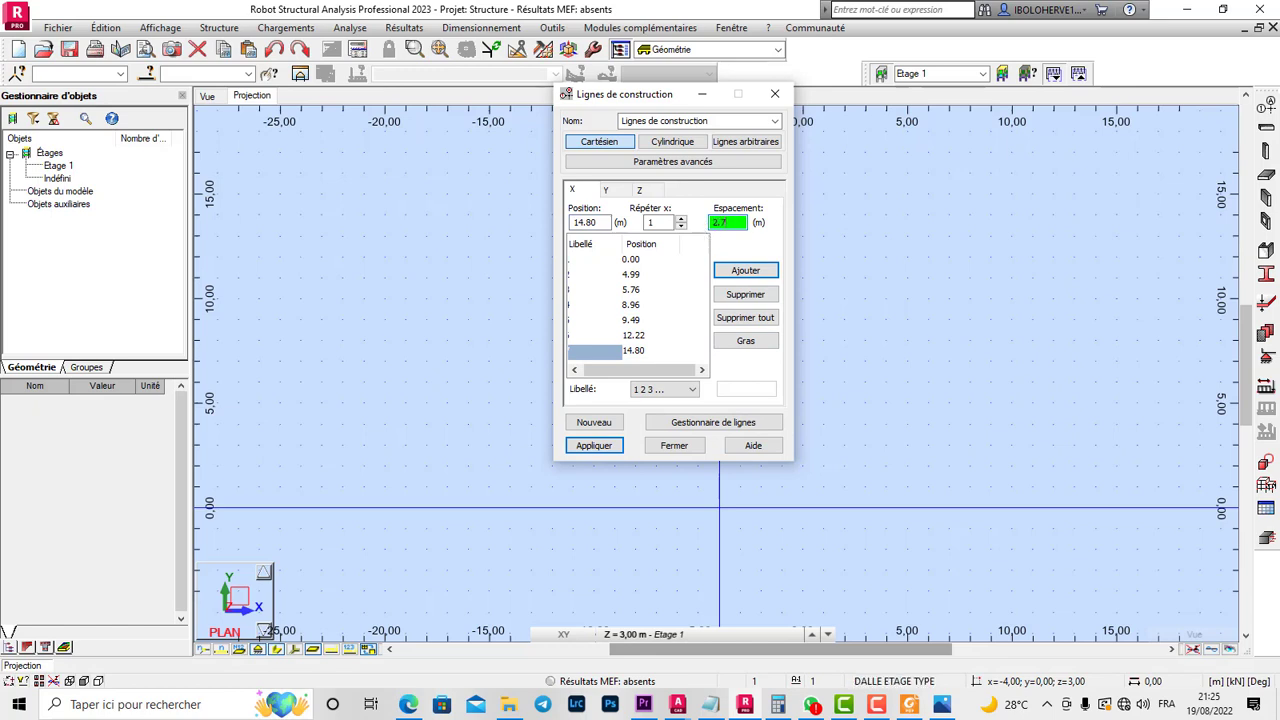
left_click(750, 270)
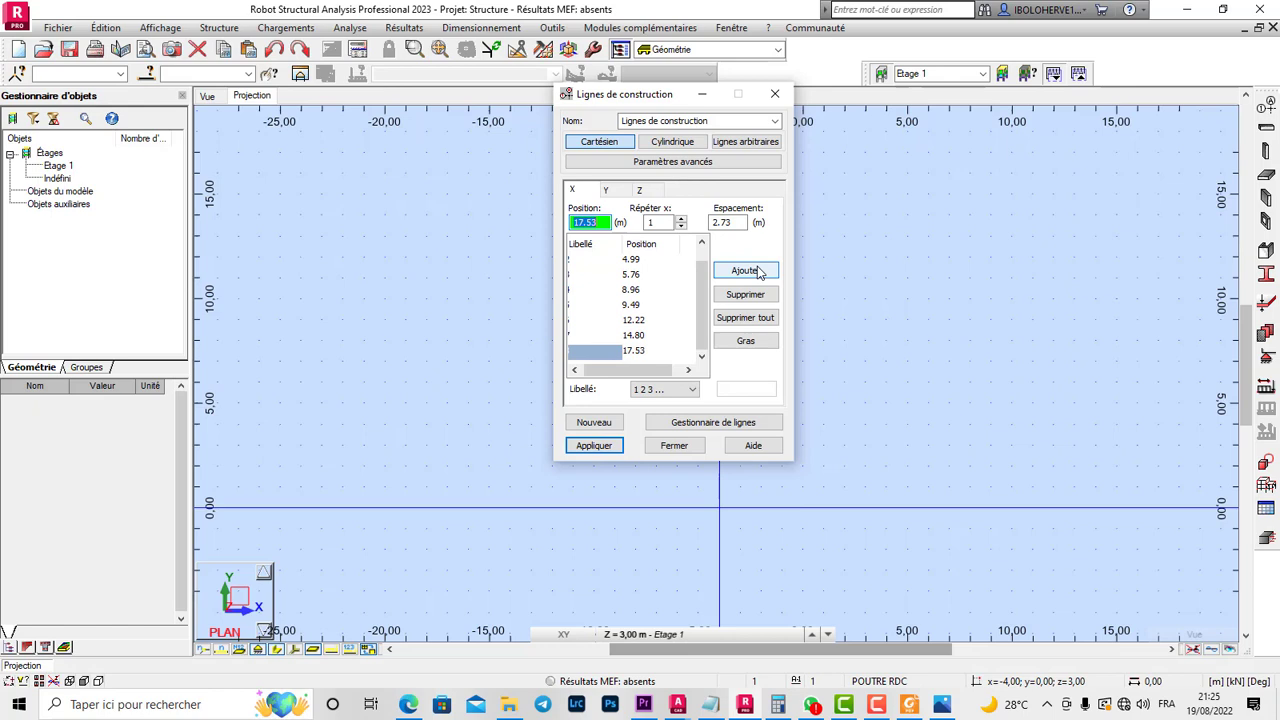
left_click(725, 222)
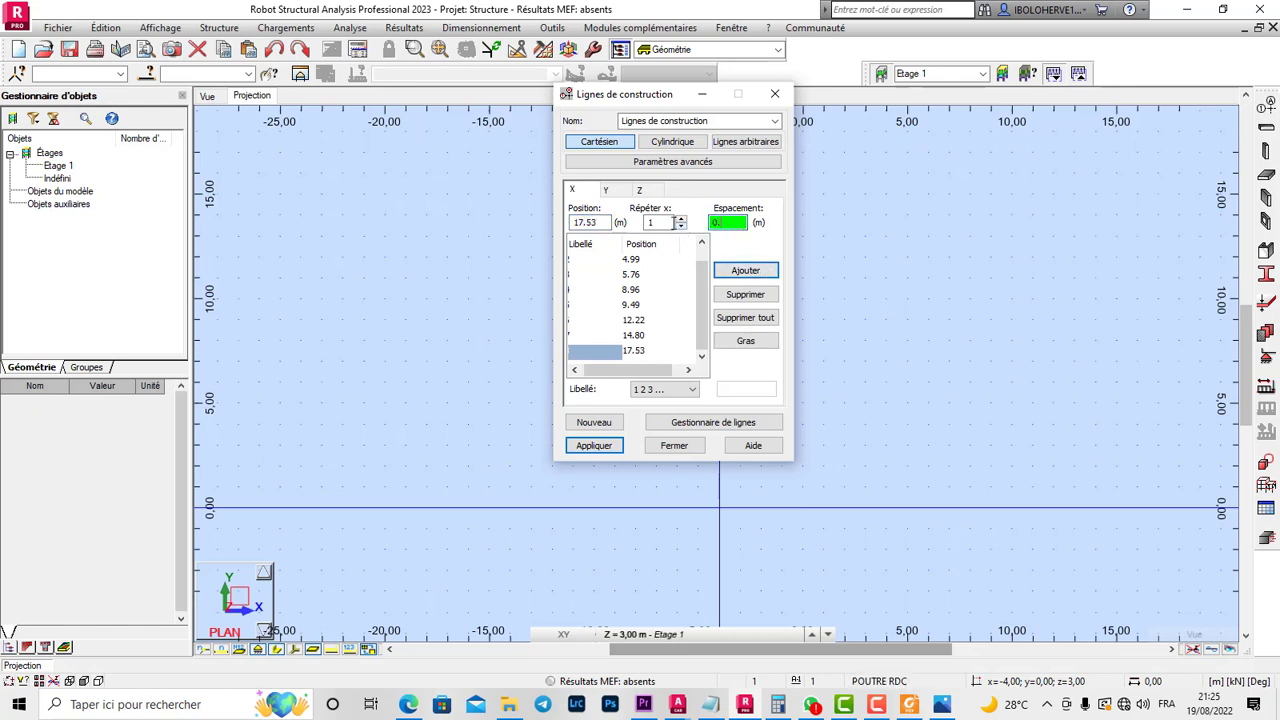
type("0.59")
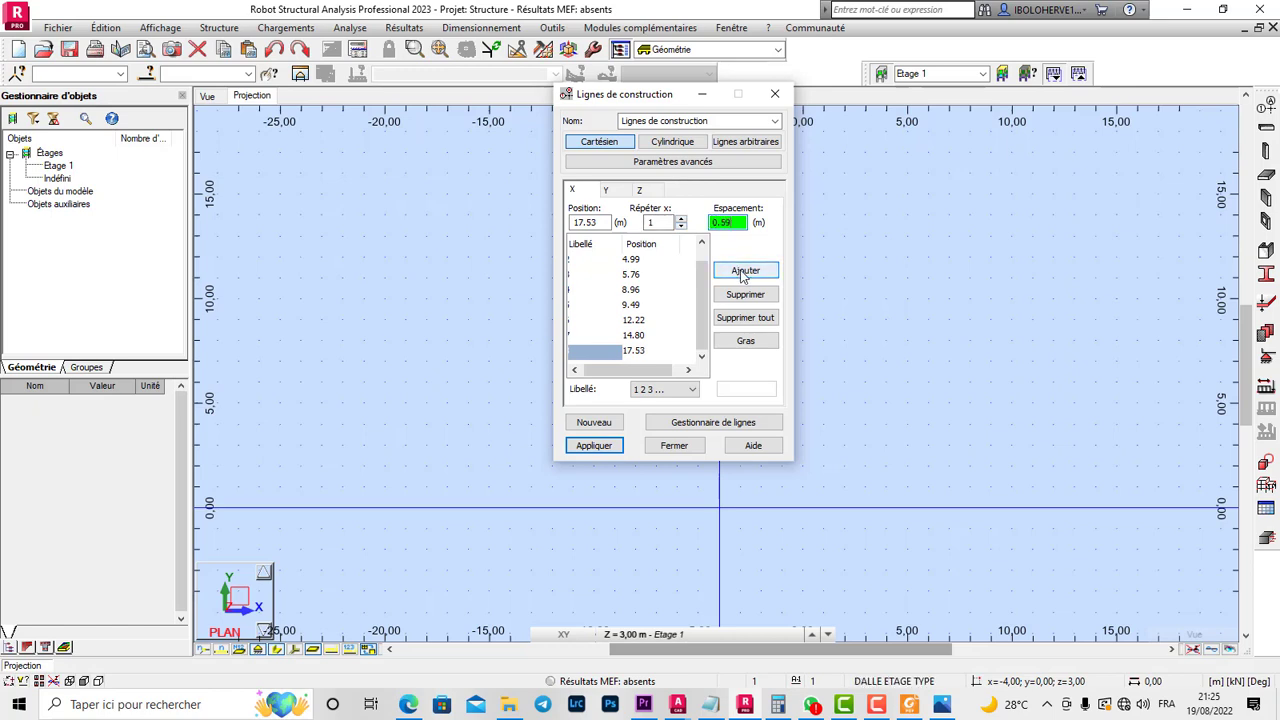
left_click(745, 270)
- Add the last three X construction lines at positions 21.33, 22.10 and 27.09 m
left_click(735, 222)
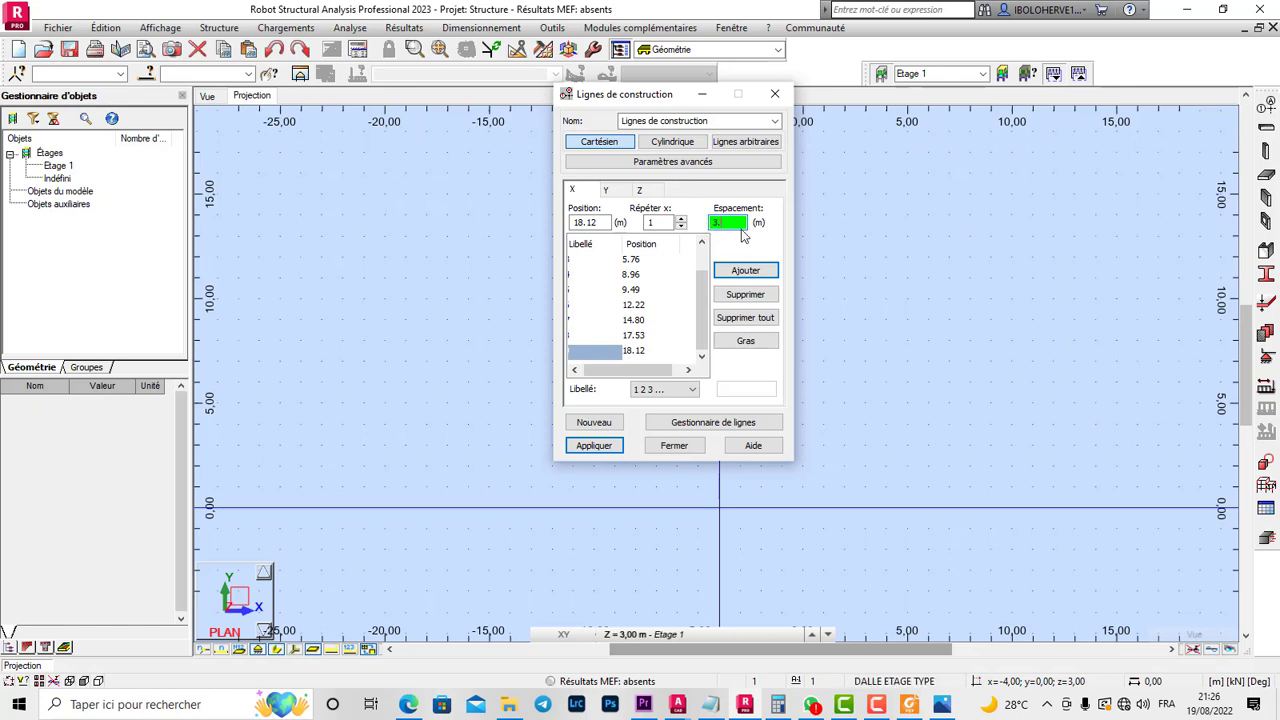
left_click(745, 270)
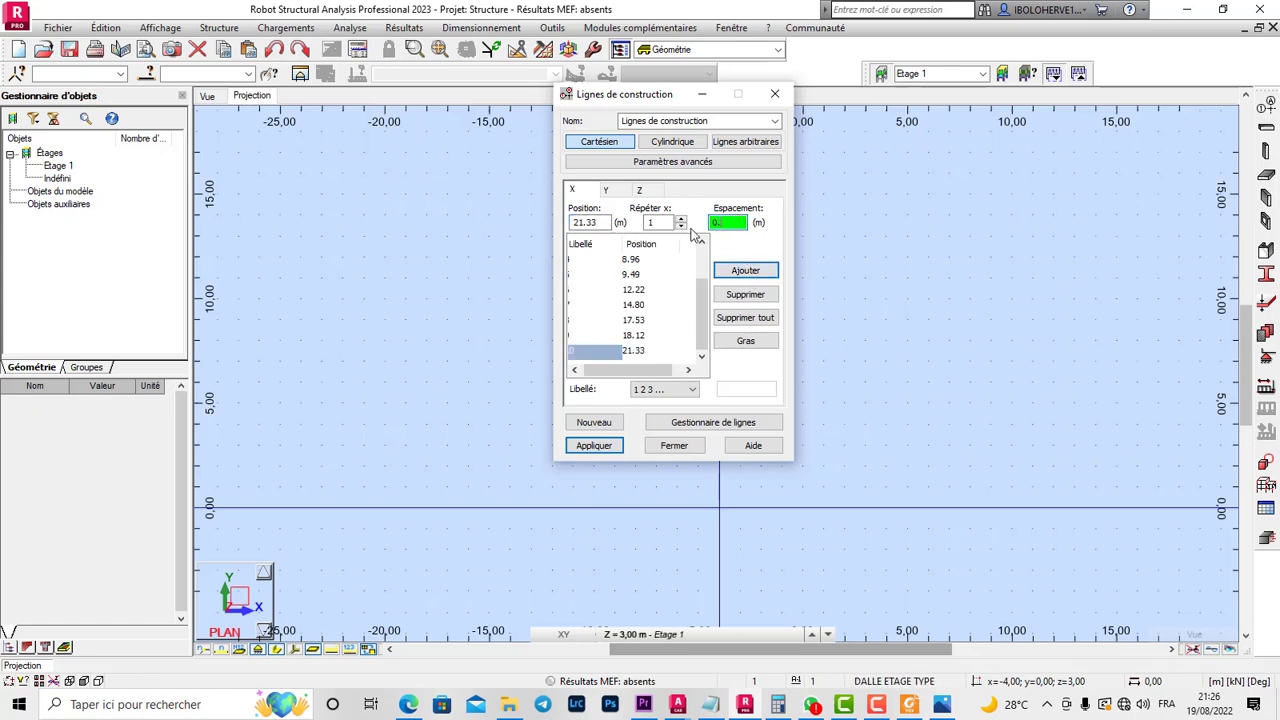
left_click(745, 270)
left_click_drag(745, 222, 703, 222)
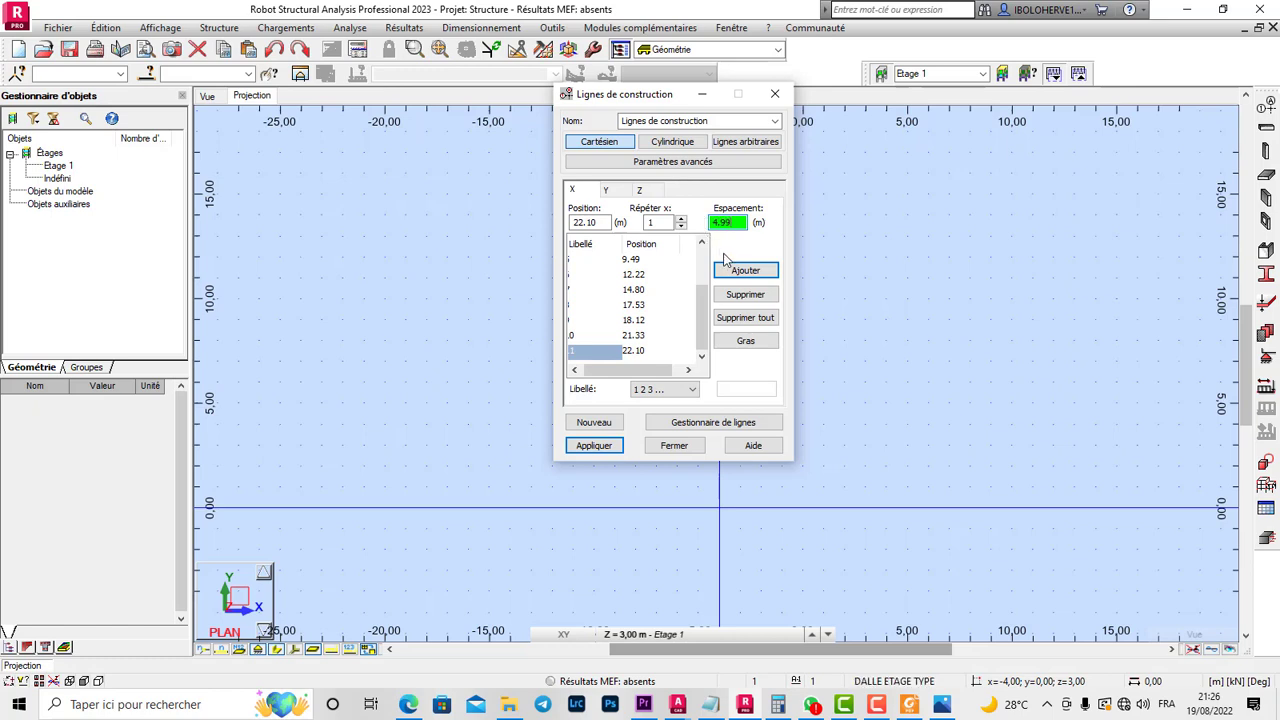
left_click(745, 271)
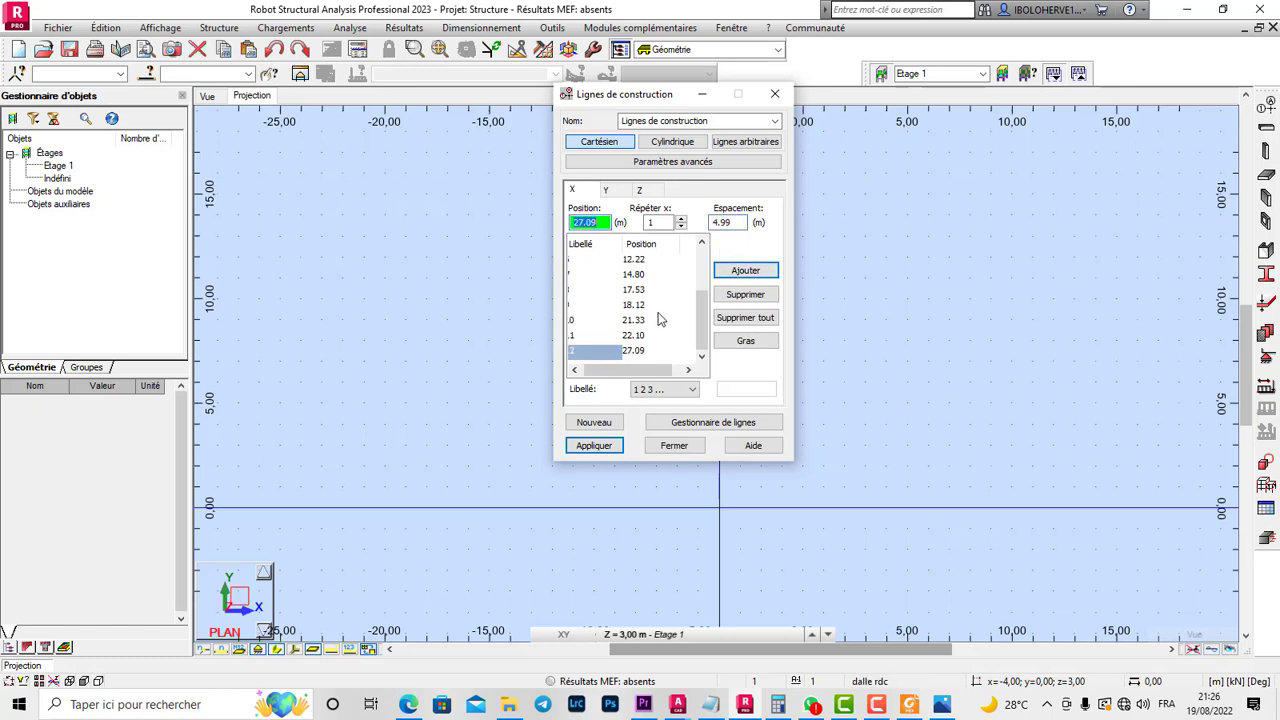
- Open the Y construction line definition and switch to the AutoCAD genie-civil plan to examine the beams around C1 and C2
left_click(605, 190)
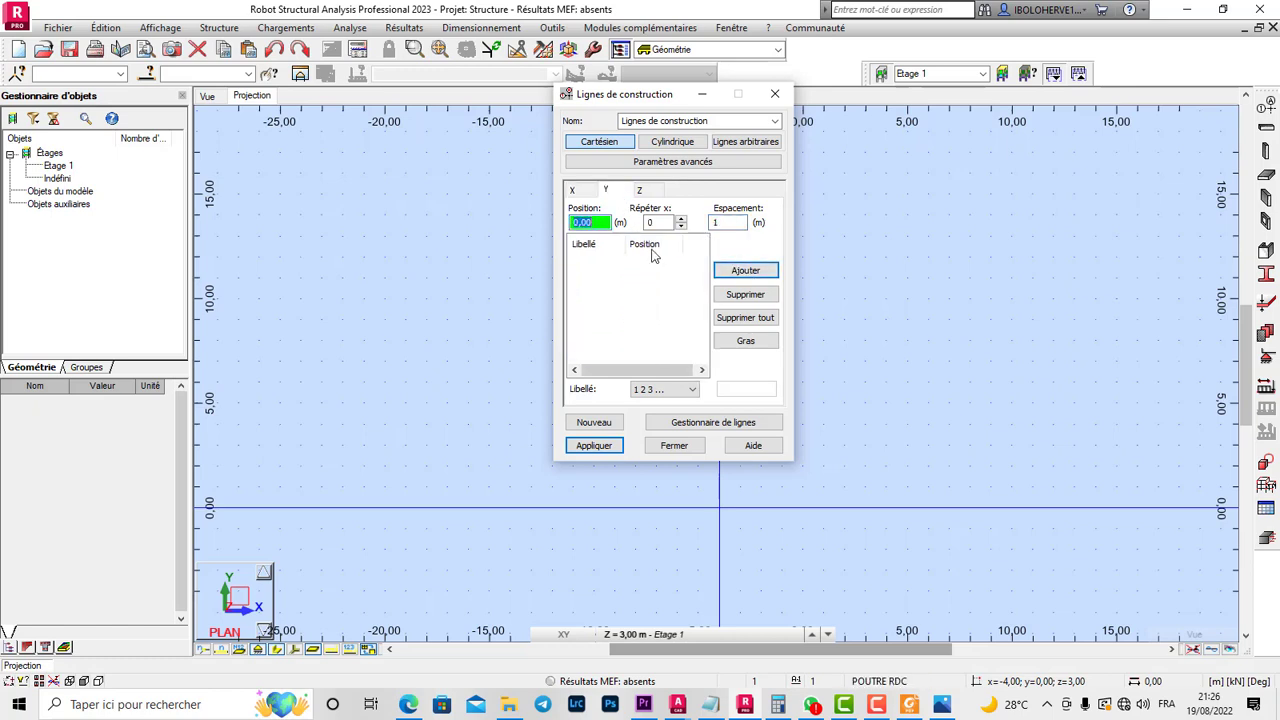
mouse_move(677, 704)
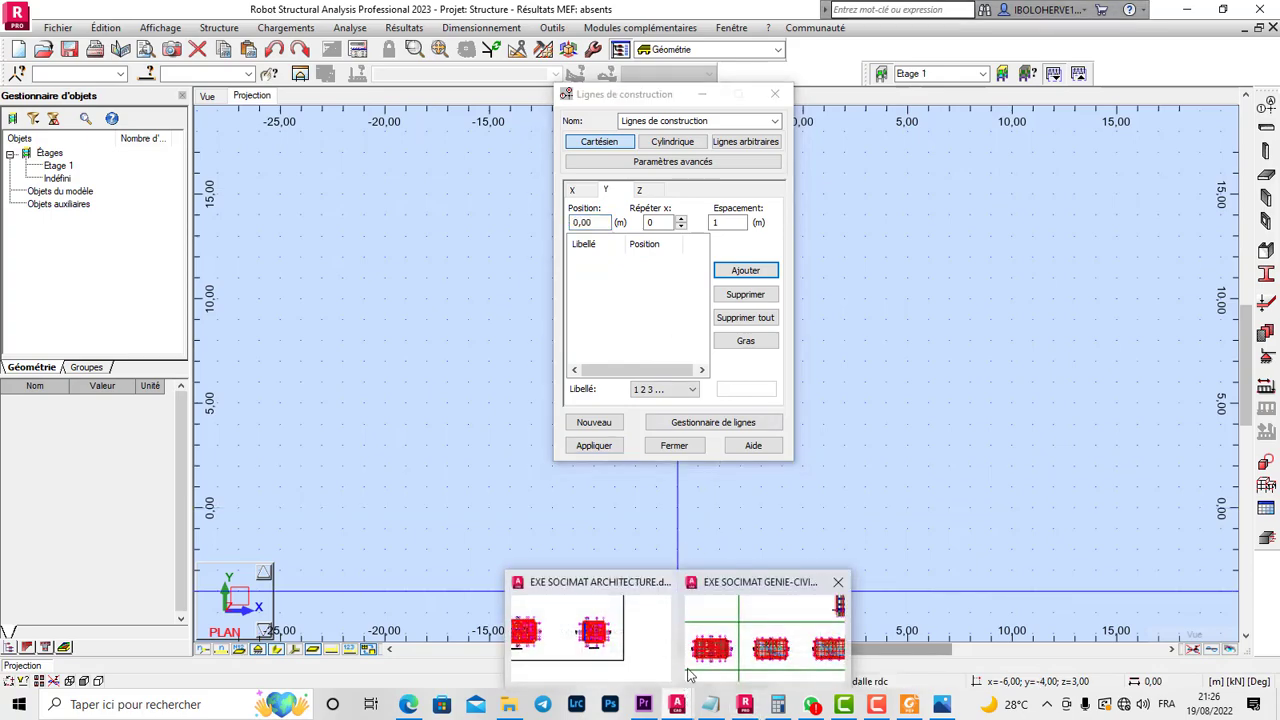
left_click(777, 634)
scroll(782, 376, "down", 5)
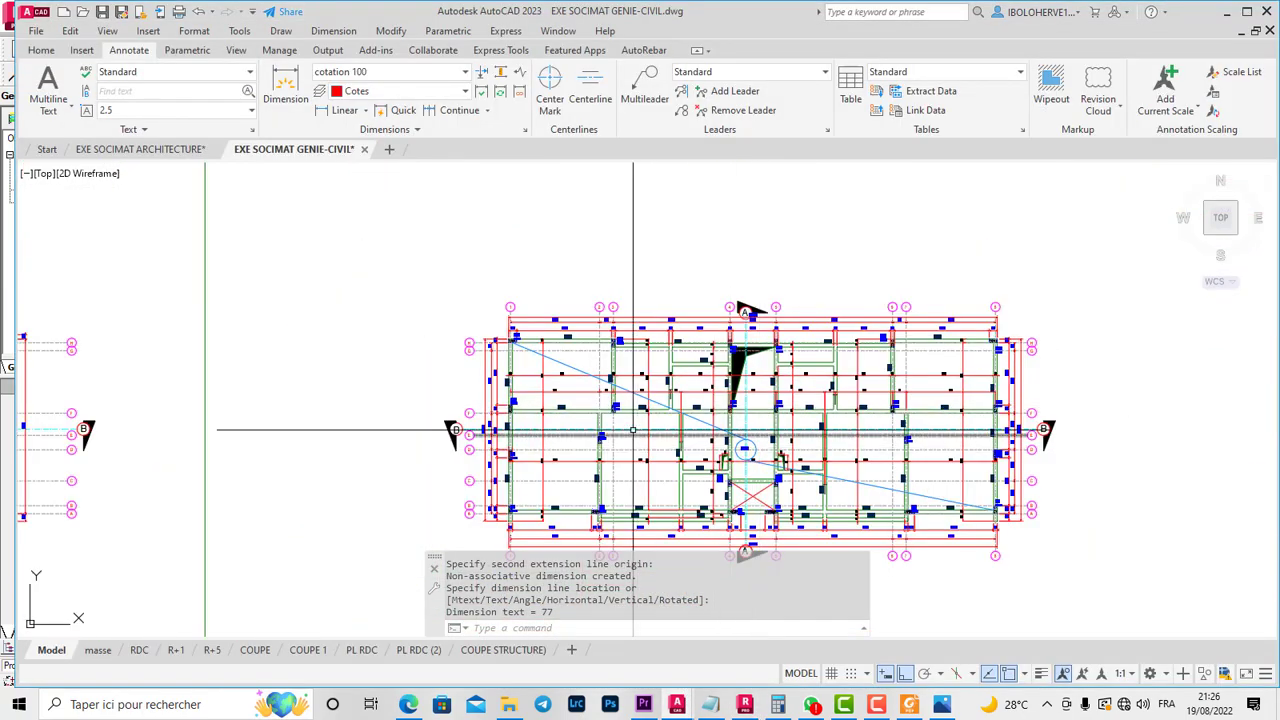
scroll(599, 448, "up", 4)
scroll(851, 433, "up", 4)
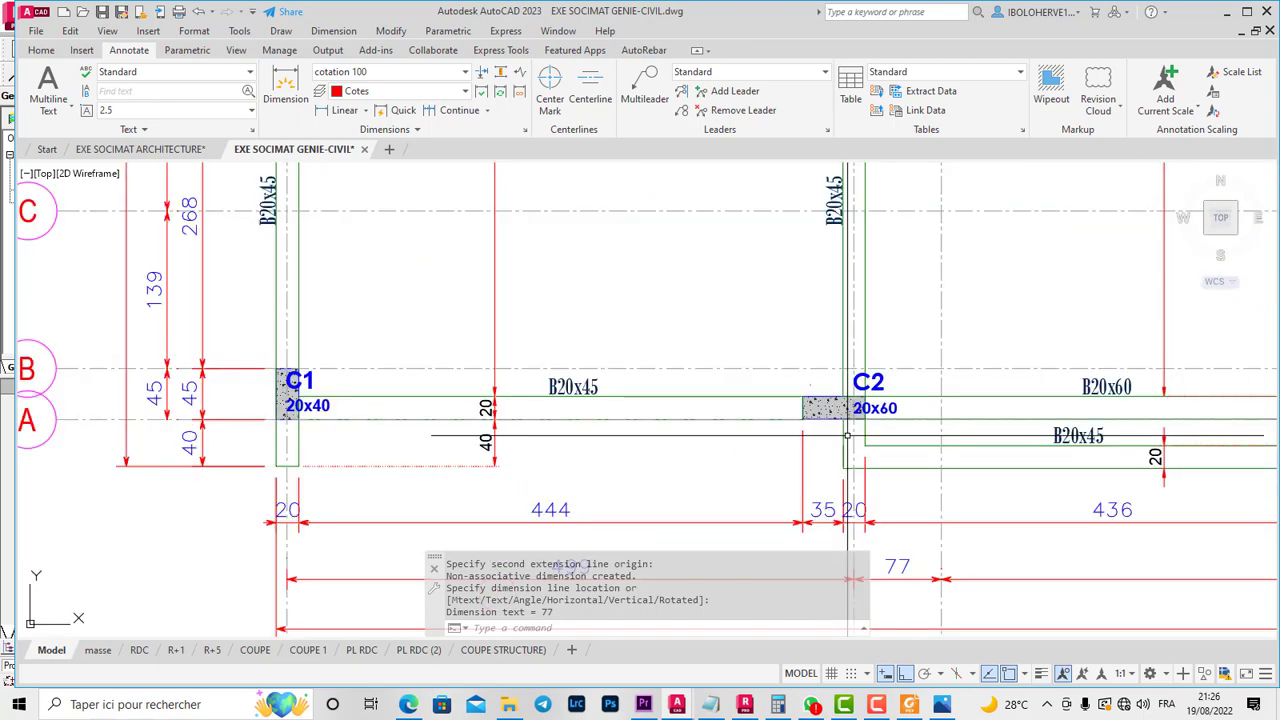
- Draw a short vertical line across the width of the B20x45 beam southeast of C2 and end the Line command
left_click(41, 50)
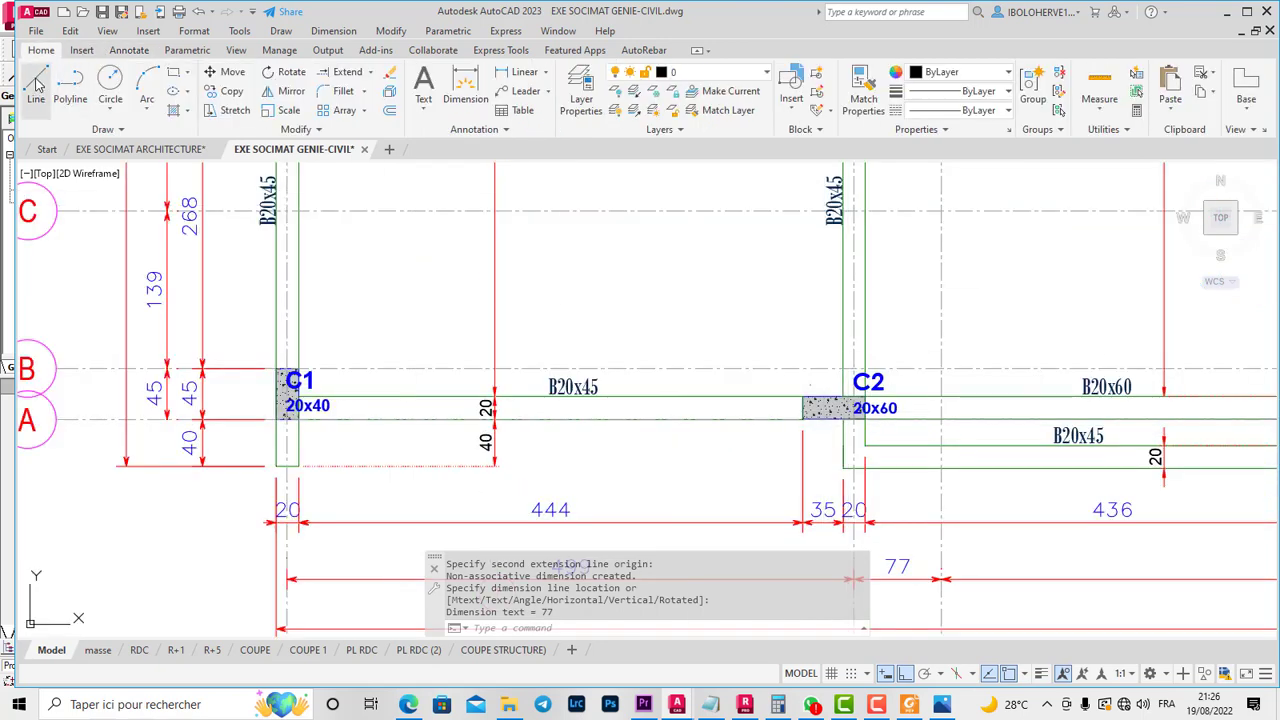
left_click(36, 90)
scroll(1015, 472, "up", 2)
left_click(995, 452)
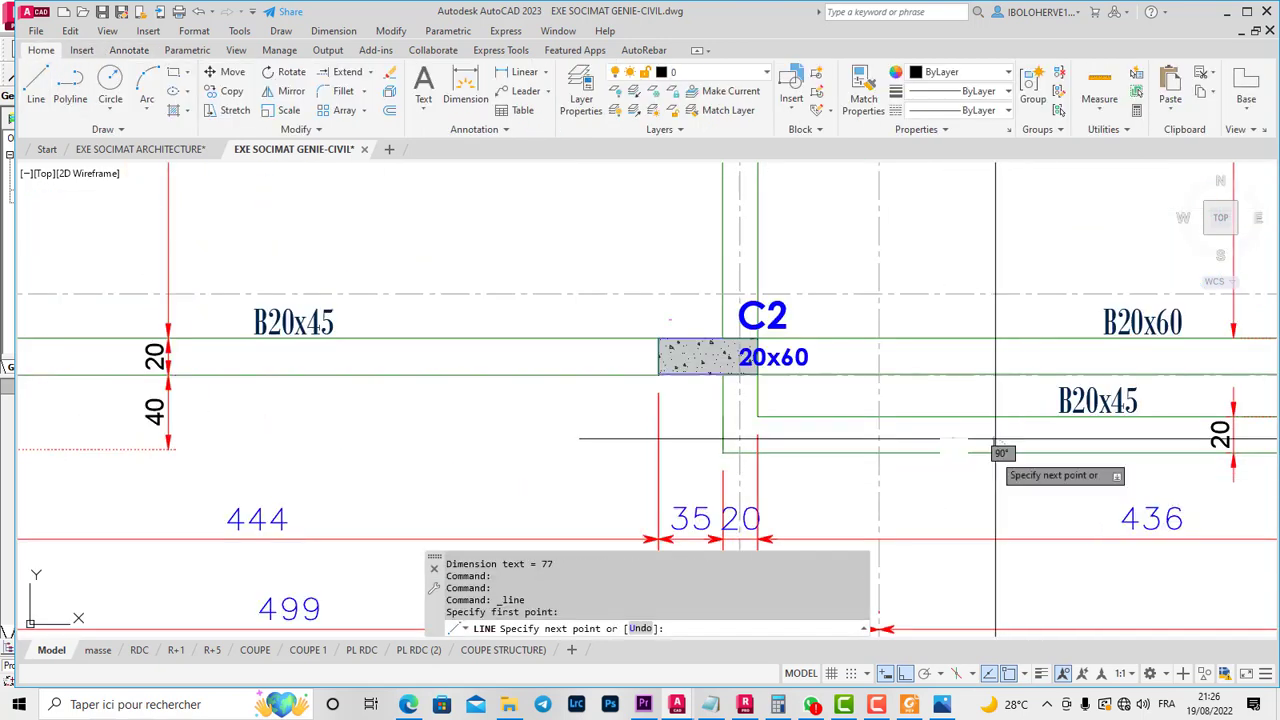
right_click(951, 331)
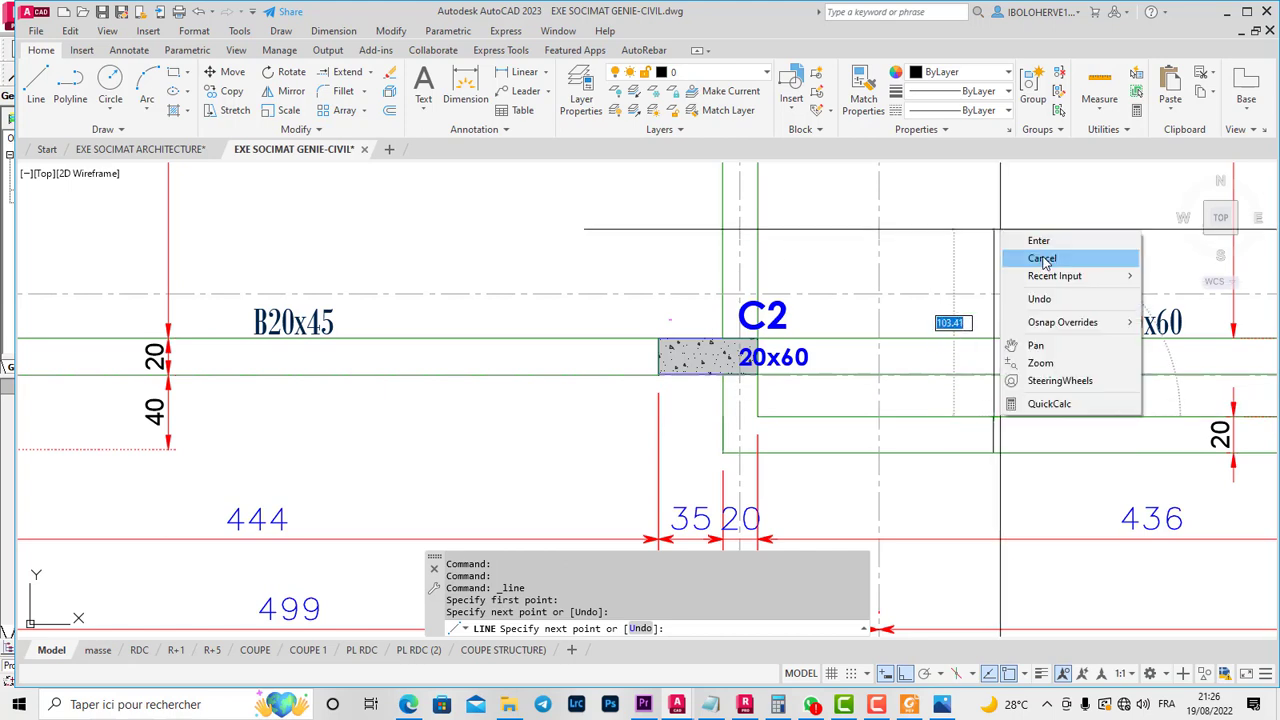
left_click(1045, 257)
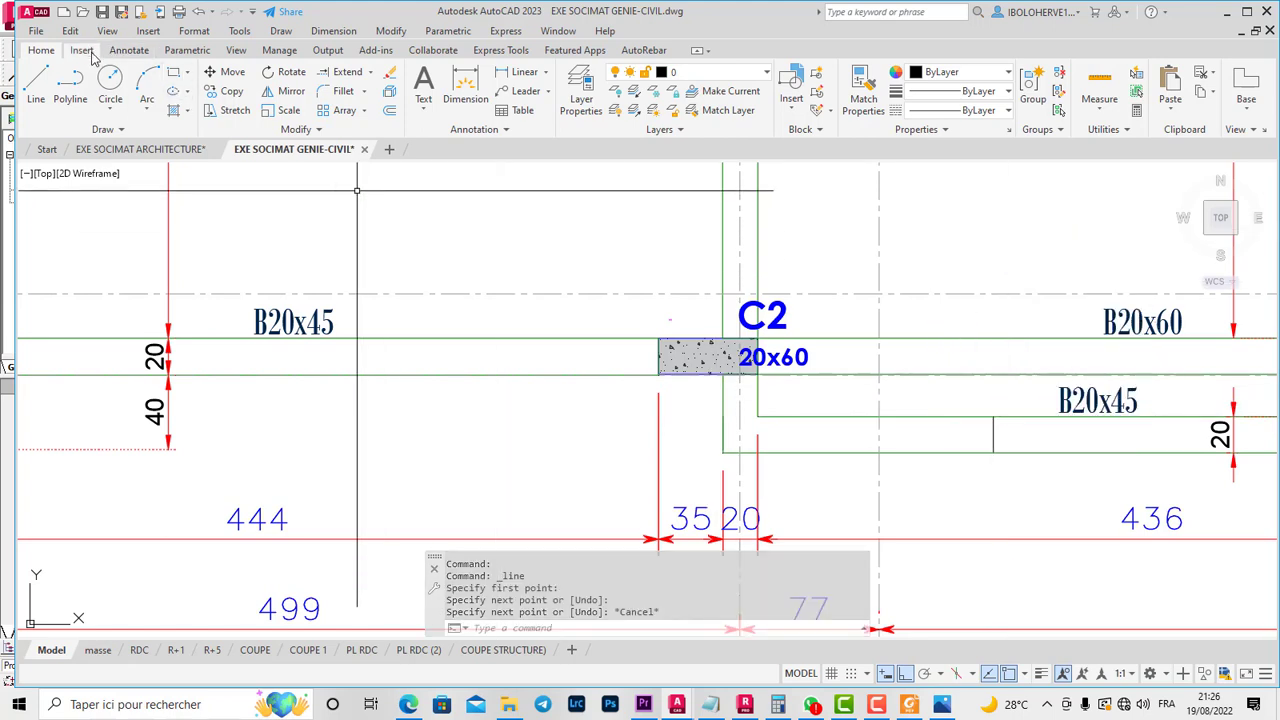
- Add a vertical linear dimension between the midpoint of the short line in the southern B20x45 beam and the midpoint of C2's west edge
left_click(129, 50)
left_click(279, 100)
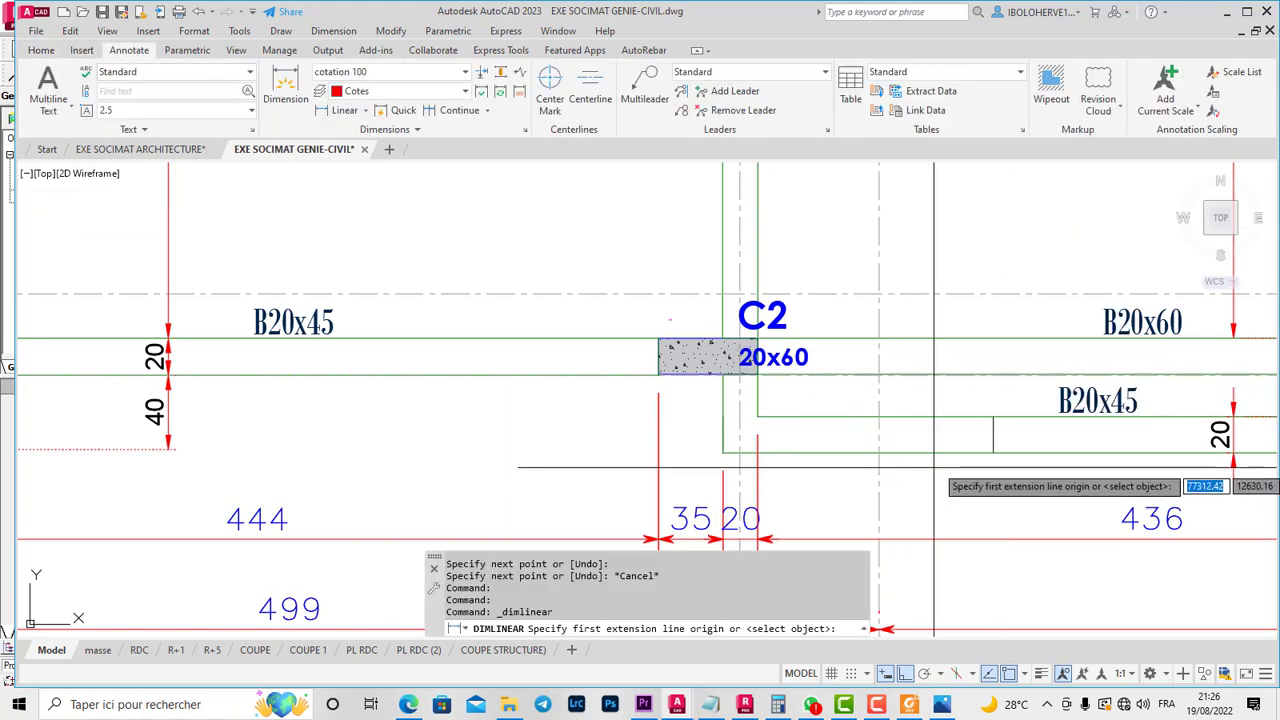
left_click(993, 434)
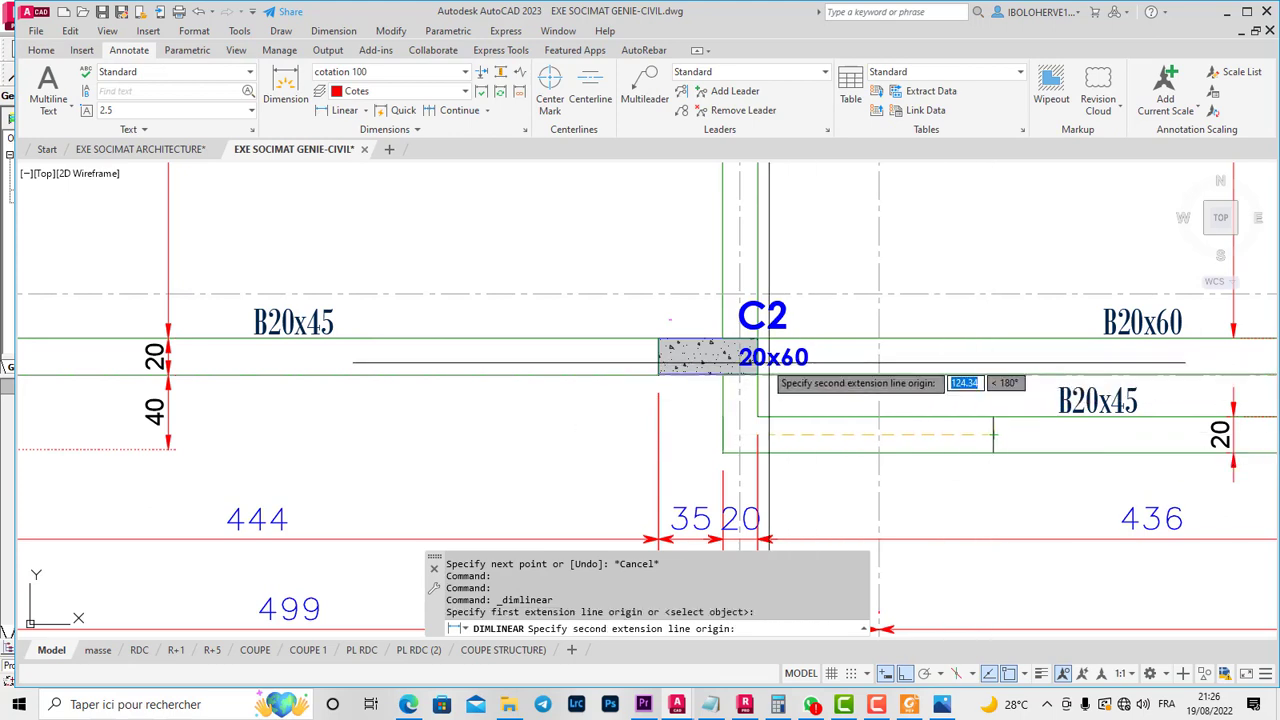
left_click(658, 356)
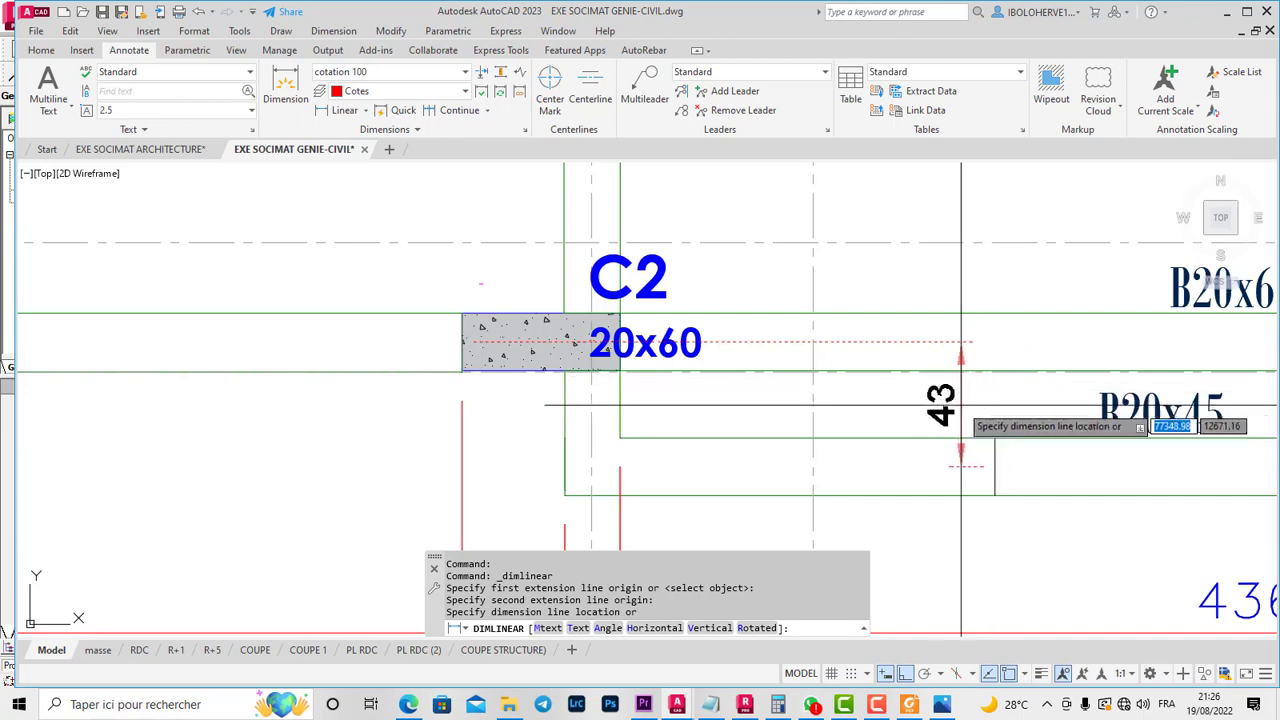
left_click(925, 400)
scroll(730, 490, "down", 3)
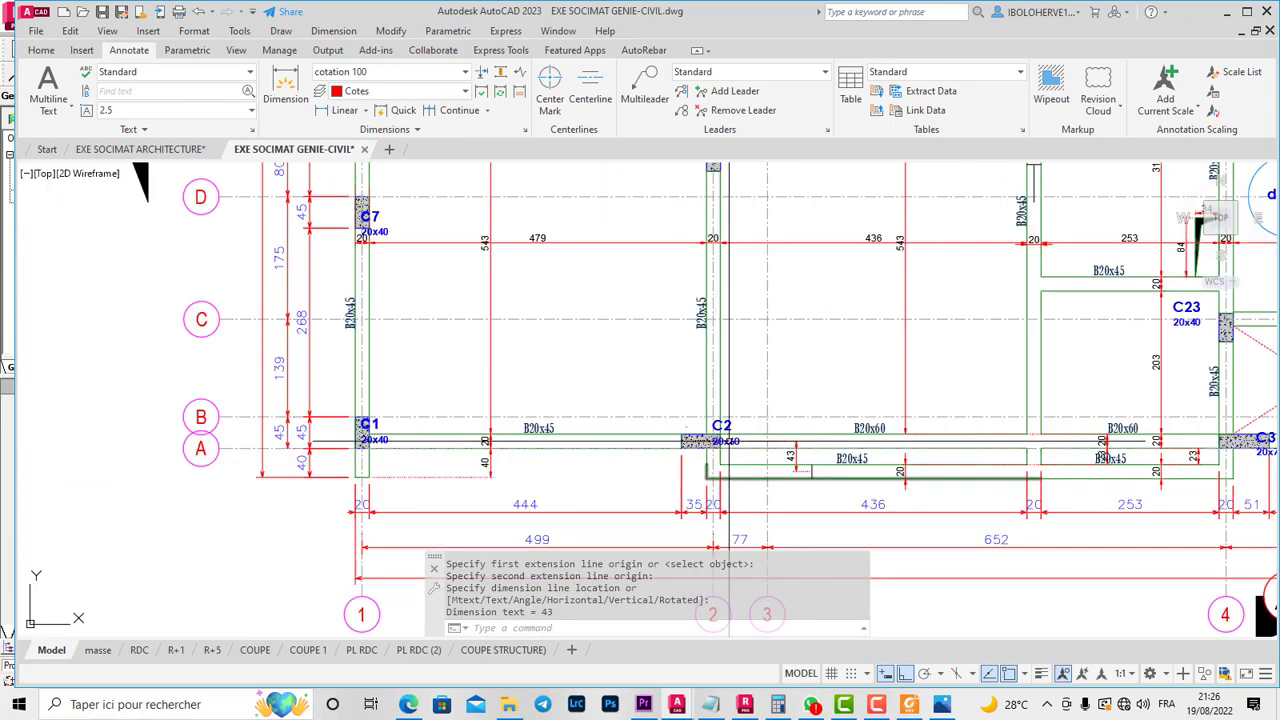
left_click(455, 110)
scroll(662, 316, "down", 4)
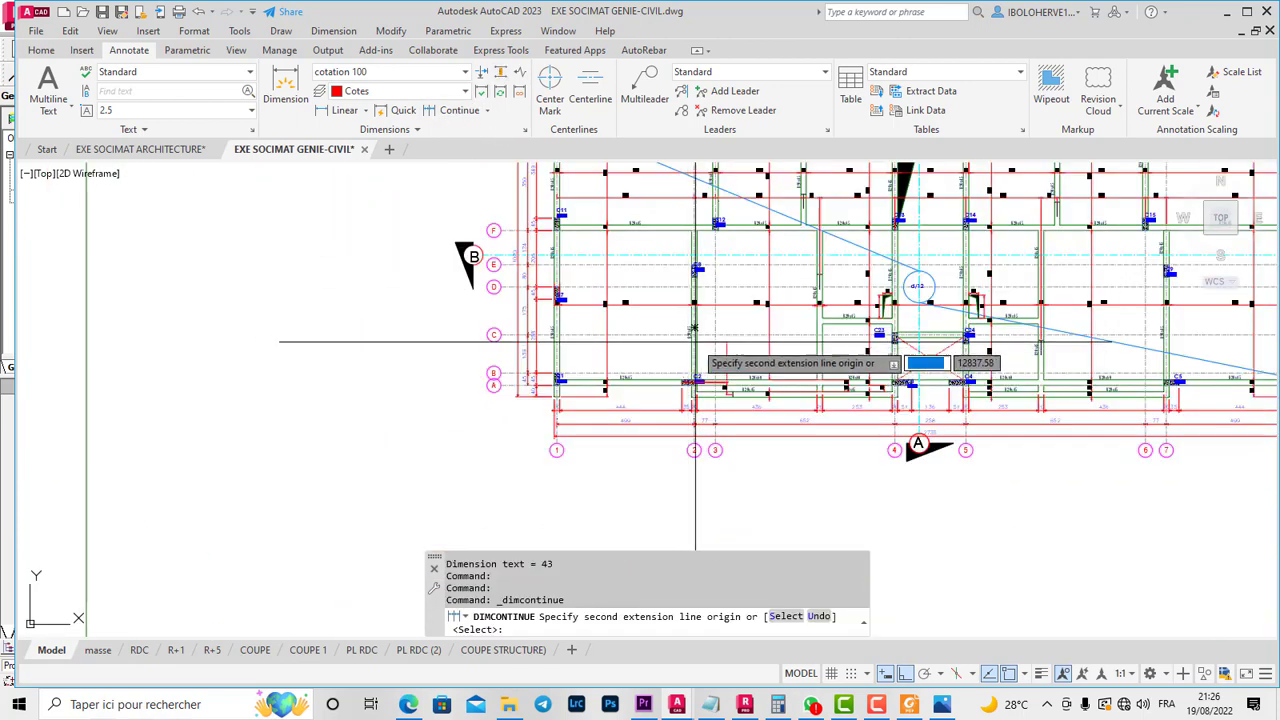
scroll(697, 284, "up", 5)
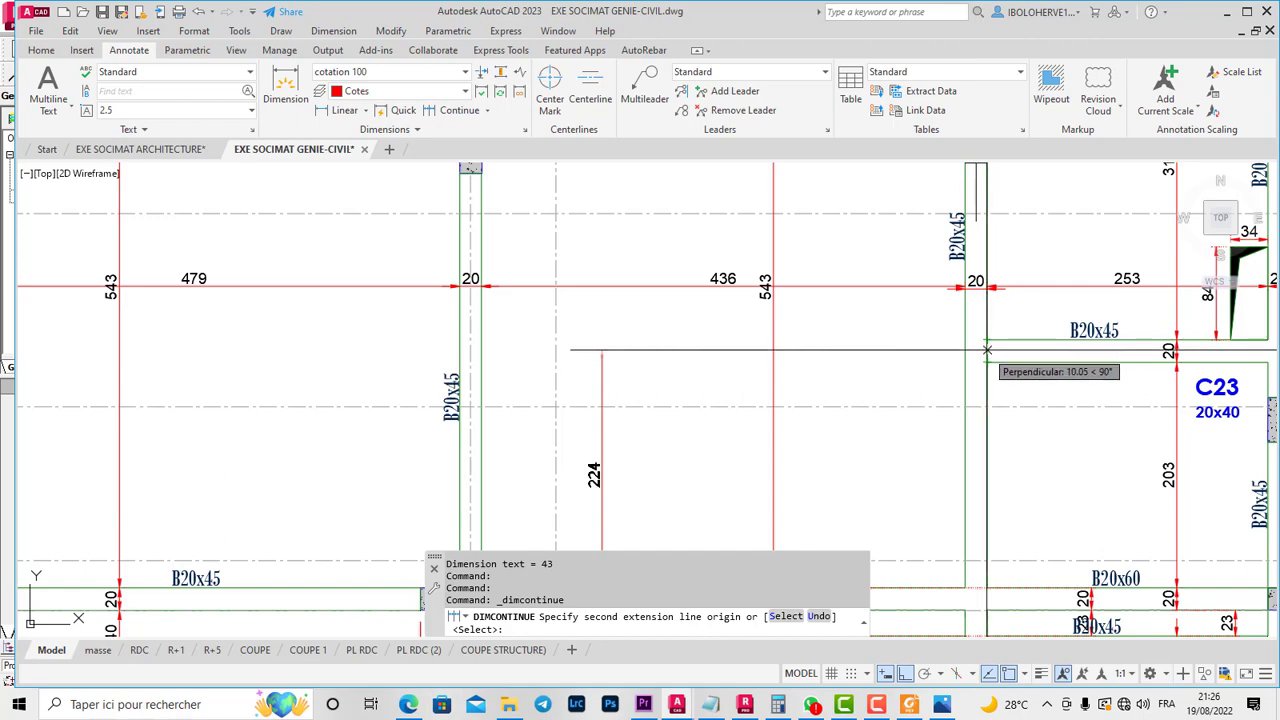
scroll(987, 352, "up", 4)
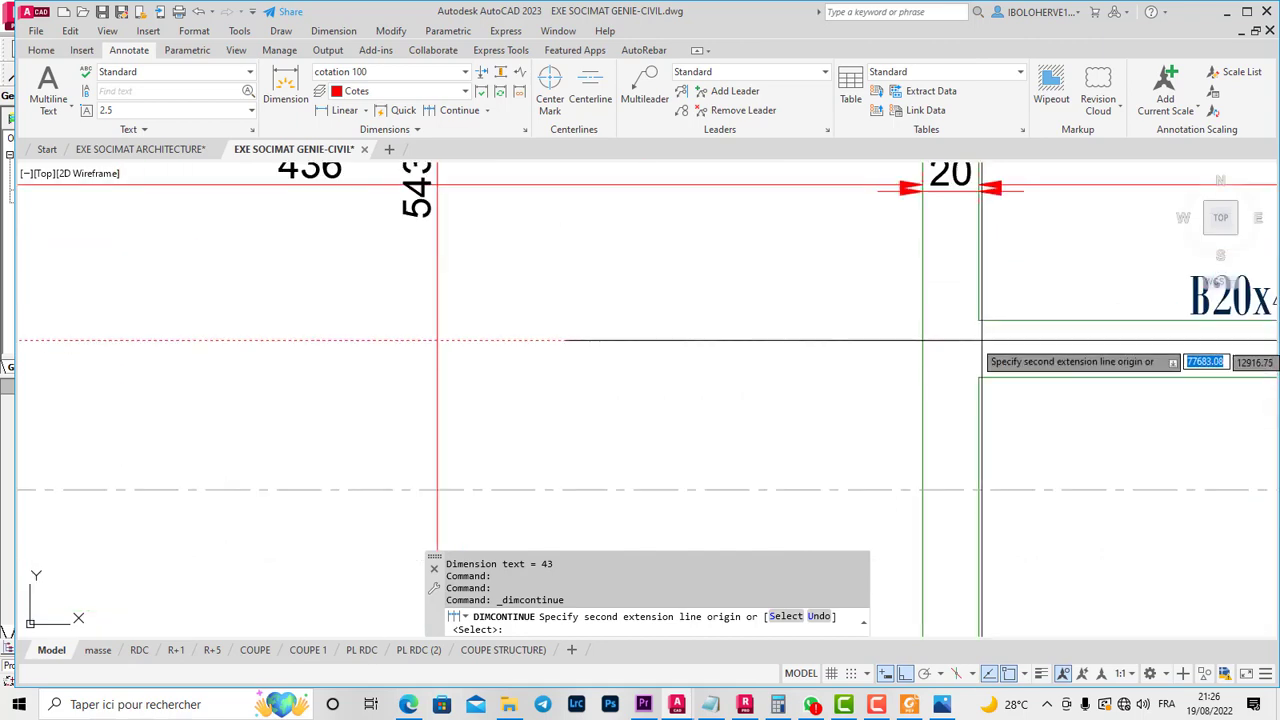
scroll(842, 369, "down", 4)
- Draw a short vertical line closing the west end of the B20x45 beam northwest of C23
left_click(40, 51)
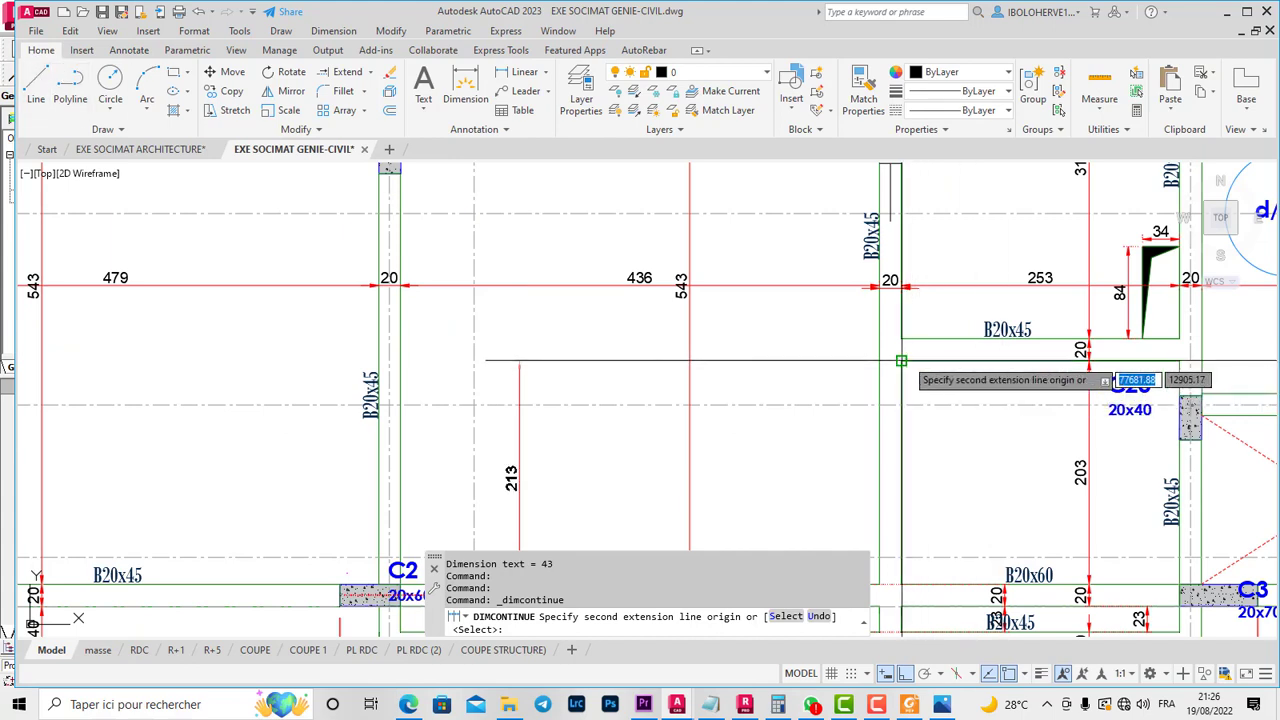
left_click(35, 88)
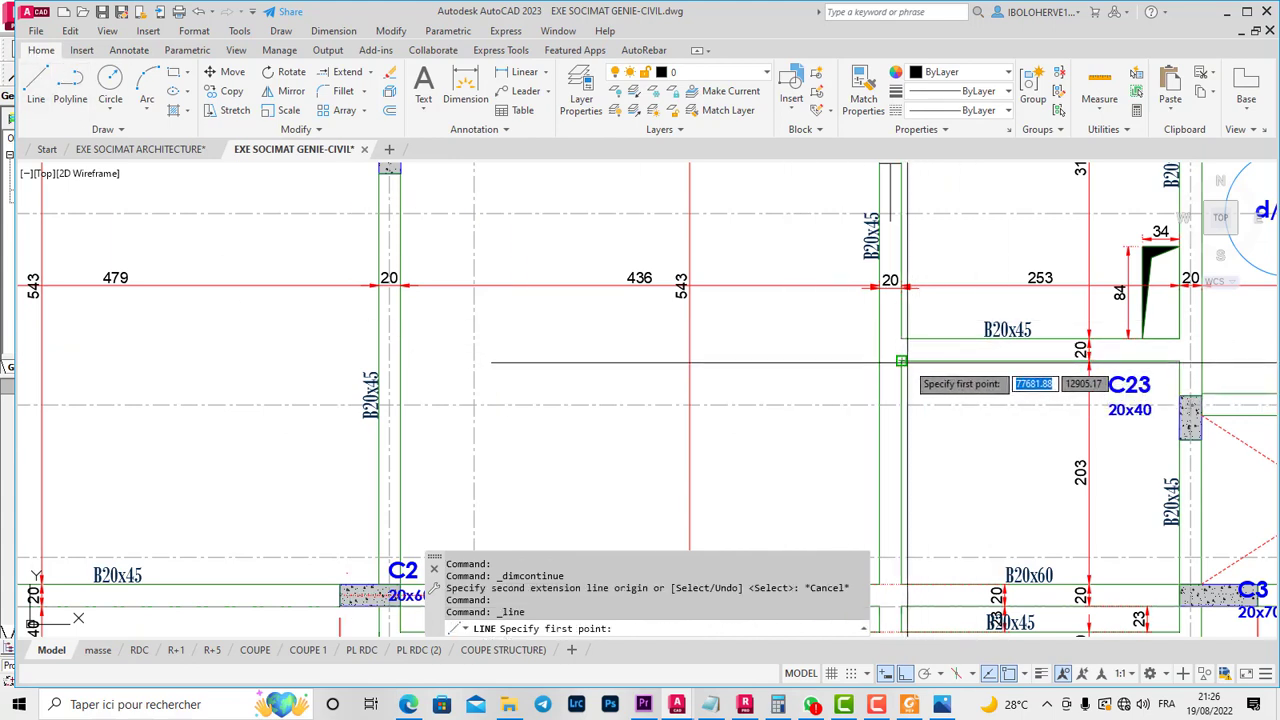
left_click(902, 358)
scroll(755, 406, "down", 4)
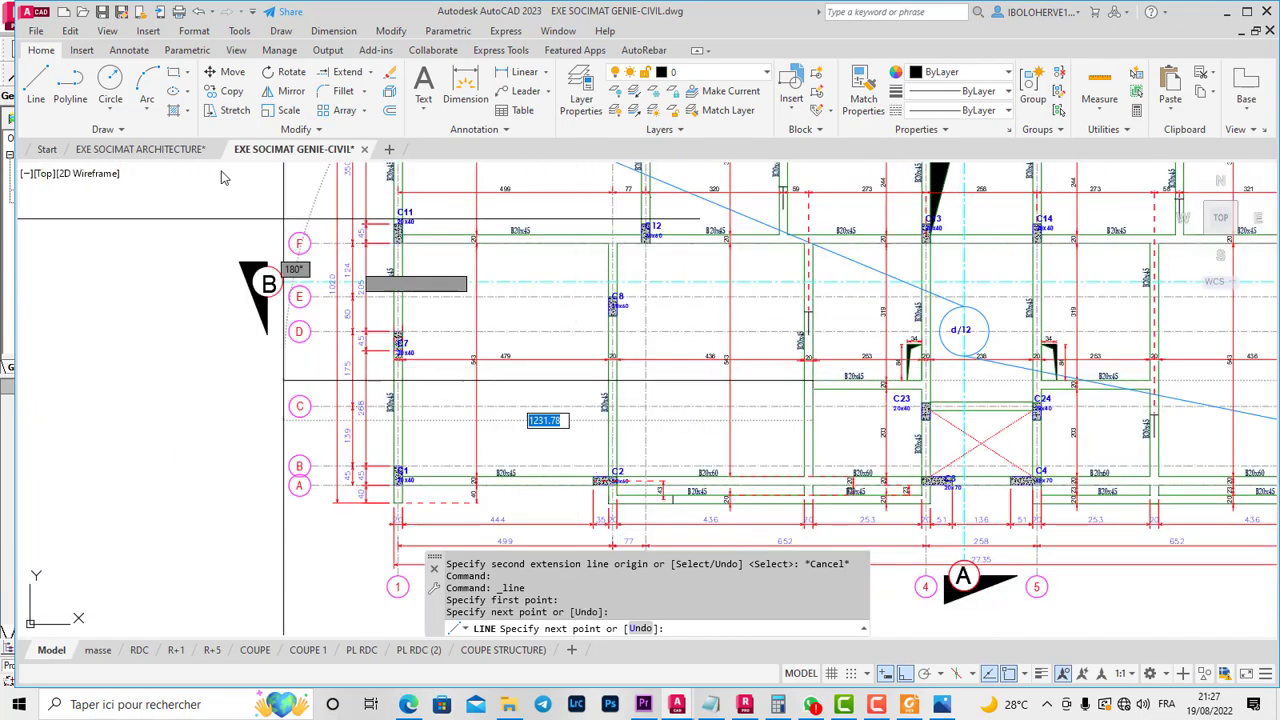
- Draw a short vertical line across the width of the row F beam between C12 and C13, in line with the crossing beam's west edge
left_click(35, 88)
scroll(638, 426, "down", 2)
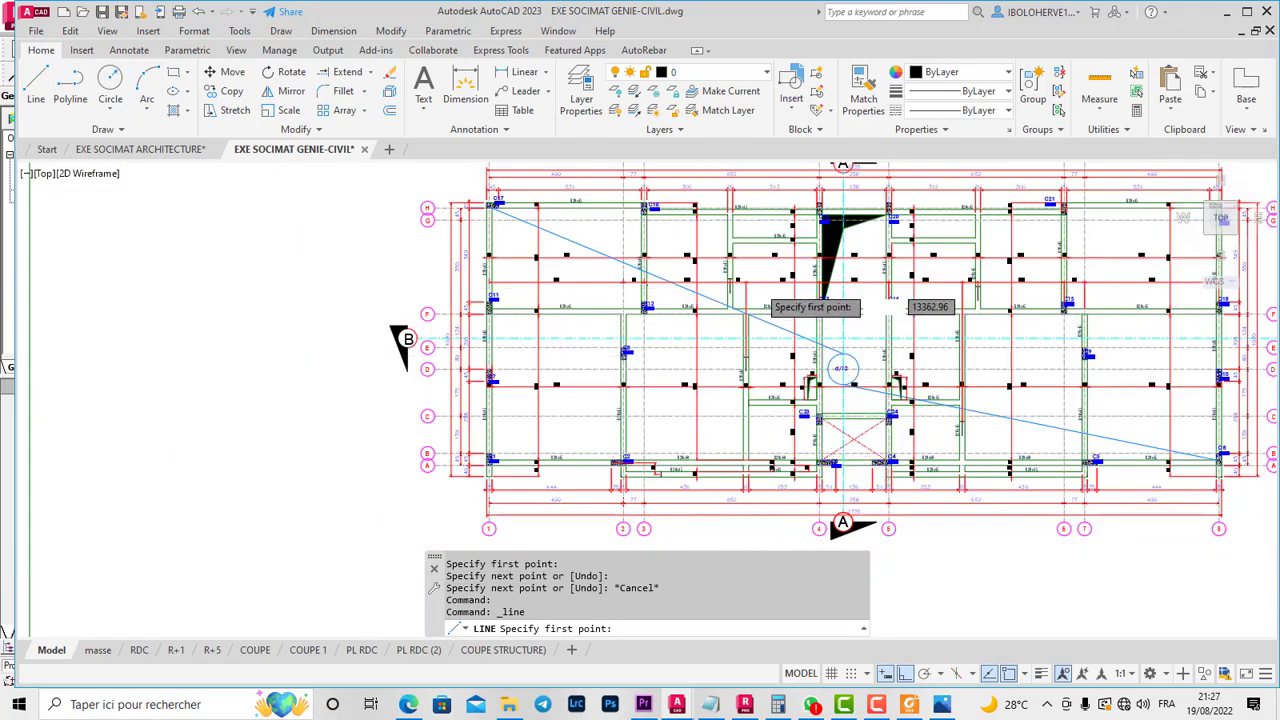
scroll(755, 287, "up", 4)
scroll(738, 405, "down", 2)
scroll(735, 357, "up", 2)
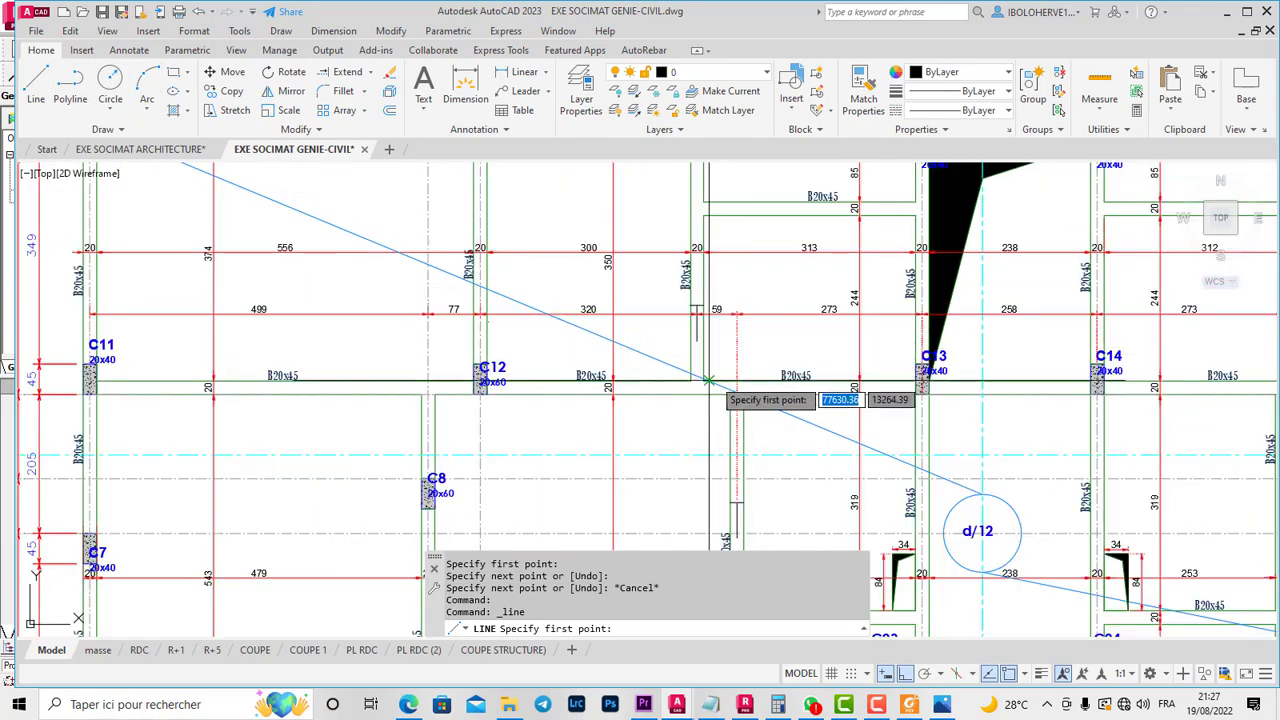
scroll(684, 388, "up", 2)
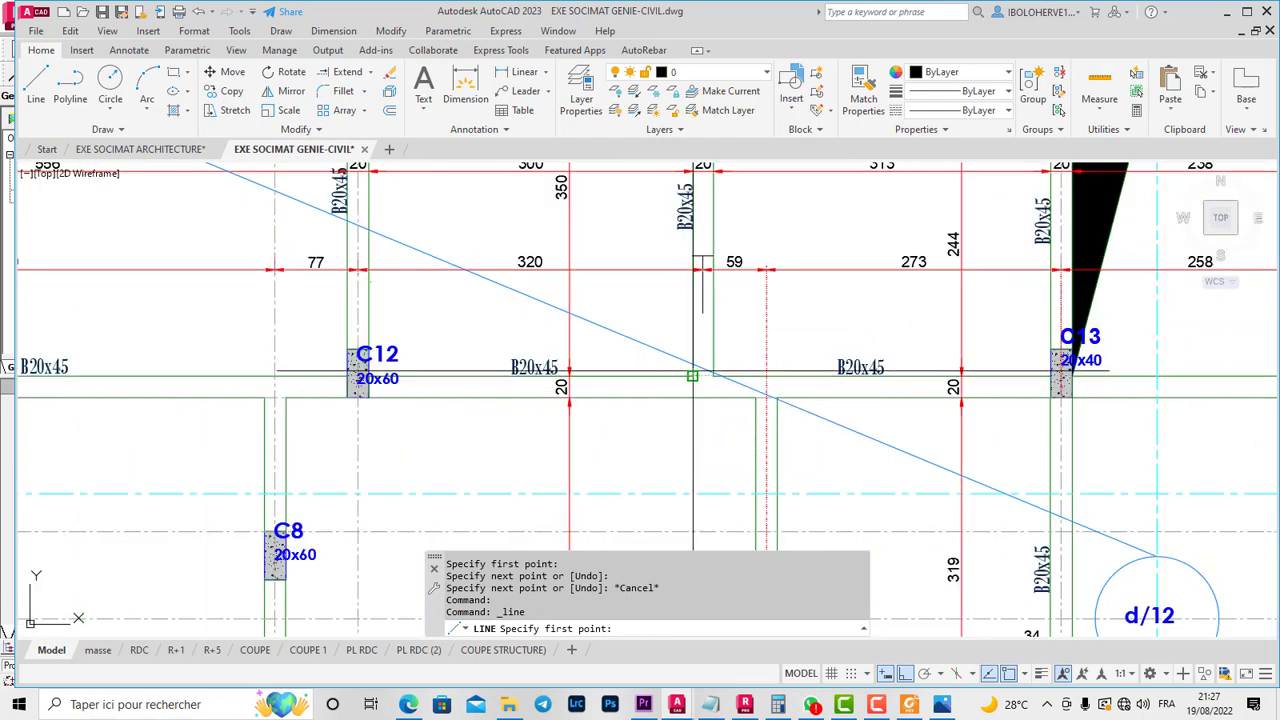
left_click(693, 374)
left_click(693, 397)
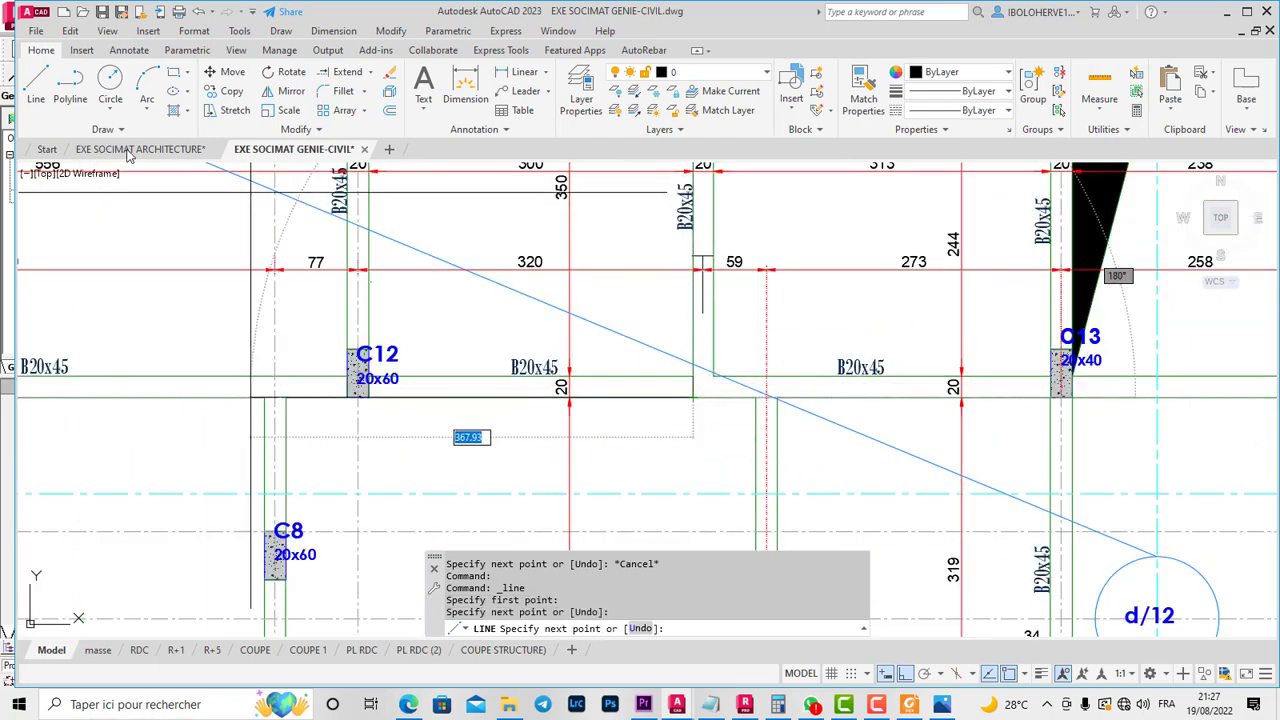
- Draw a short vertical line closing the west end of the B20x45 beam located southwest of C19
left_click(35, 88)
scroll(684, 461, "down", 2)
scroll(690, 330, "down", 2)
scroll(690, 322, "up", 4)
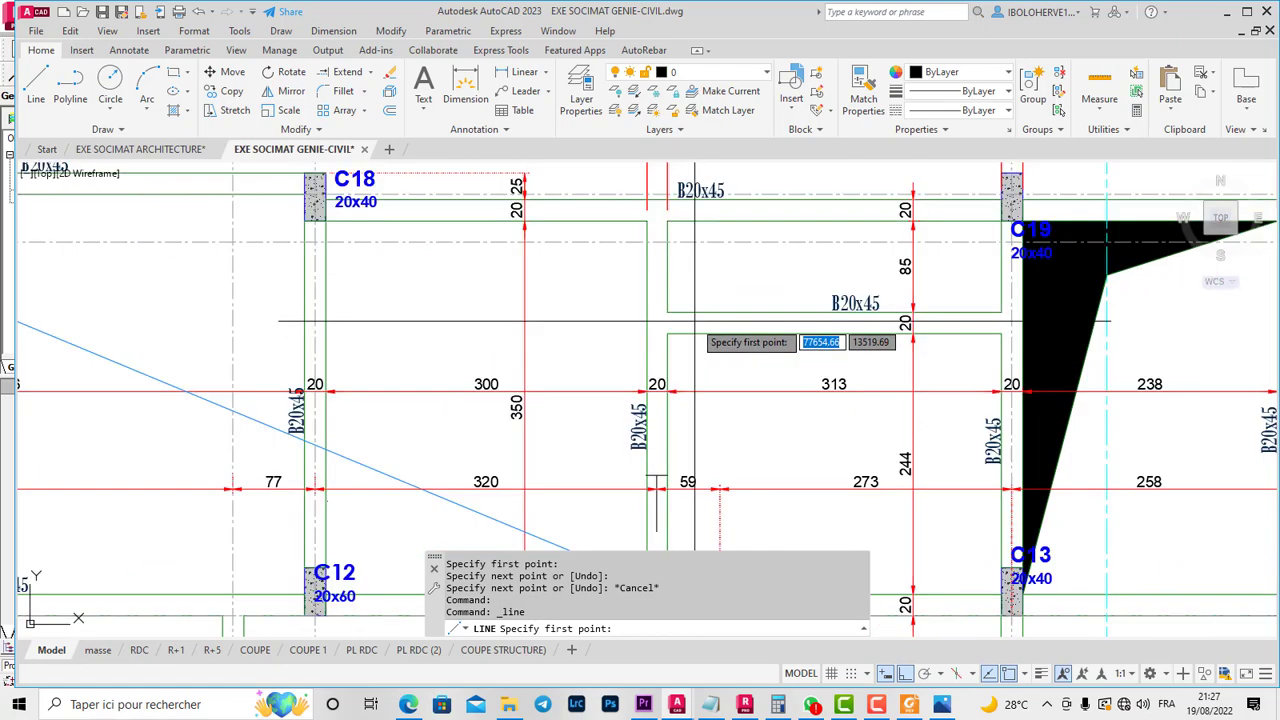
left_click(681, 312)
scroll(668, 337, "down", 6)
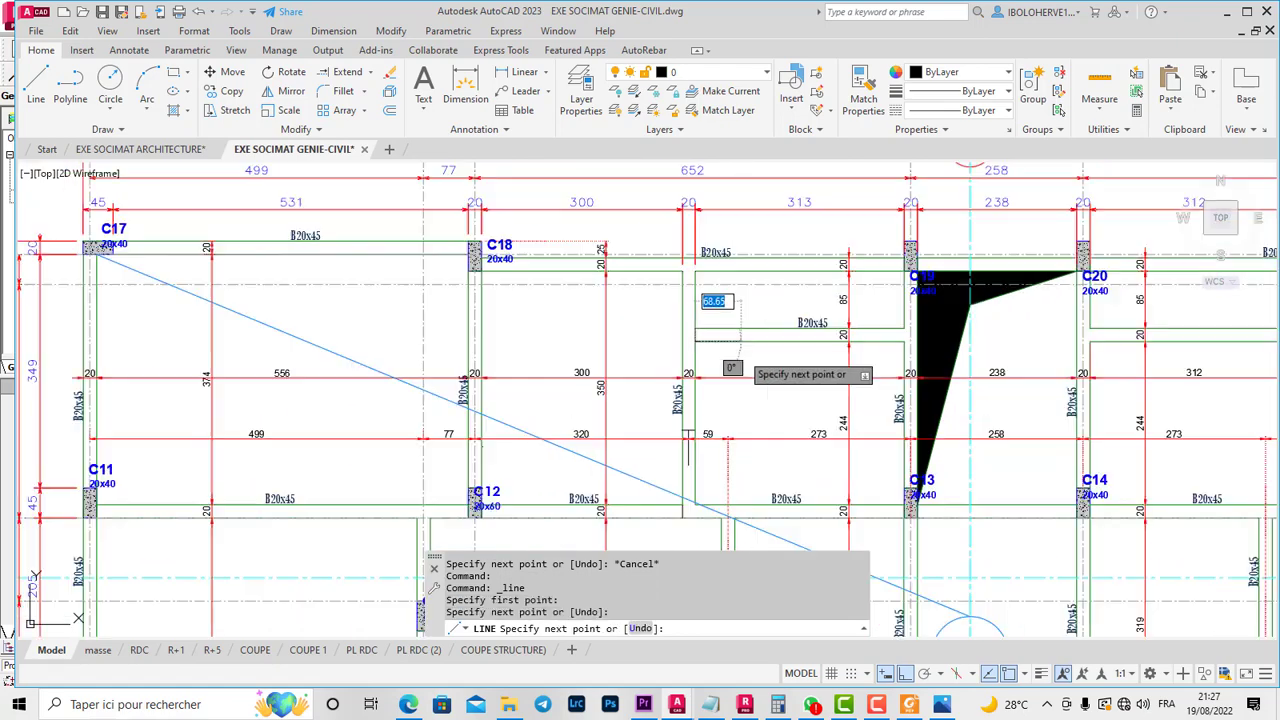
- Draw a short vertical line across the beam between C18 and C19 at the crossing beam's west edge and end the Line command
left_click(35, 86)
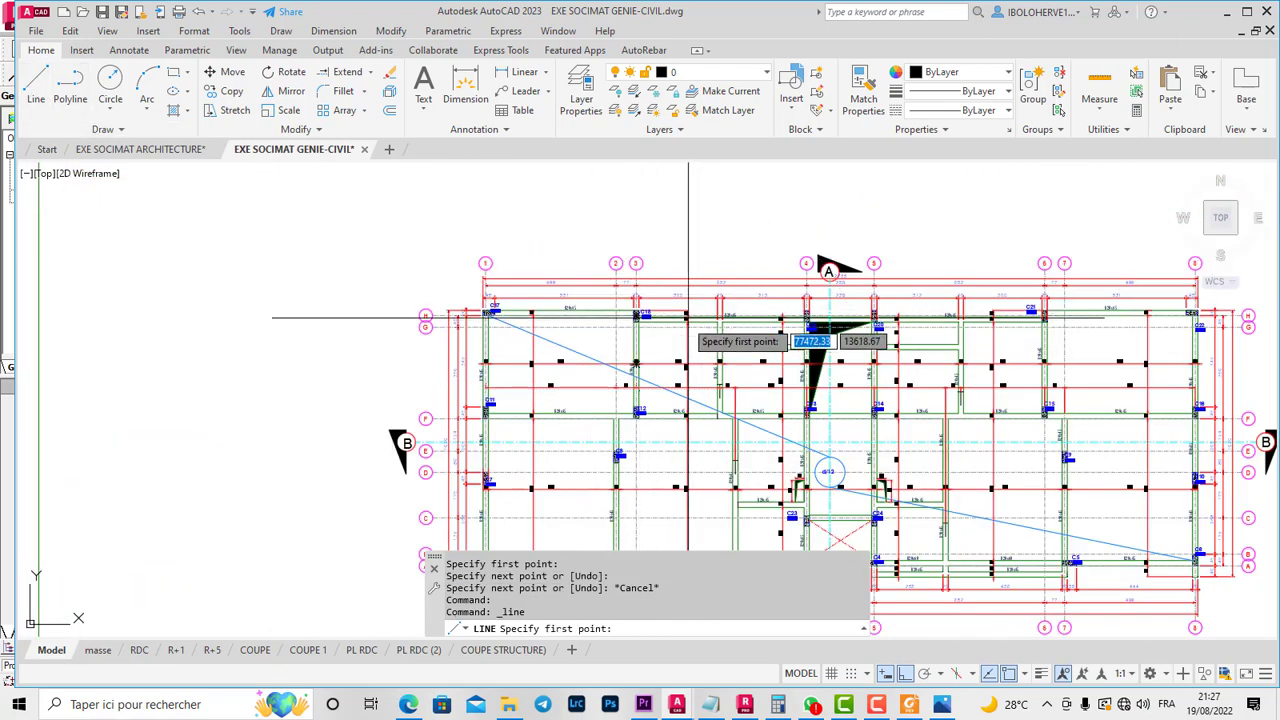
scroll(760, 320, "up", 5)
scroll(760, 320, "up", 2)
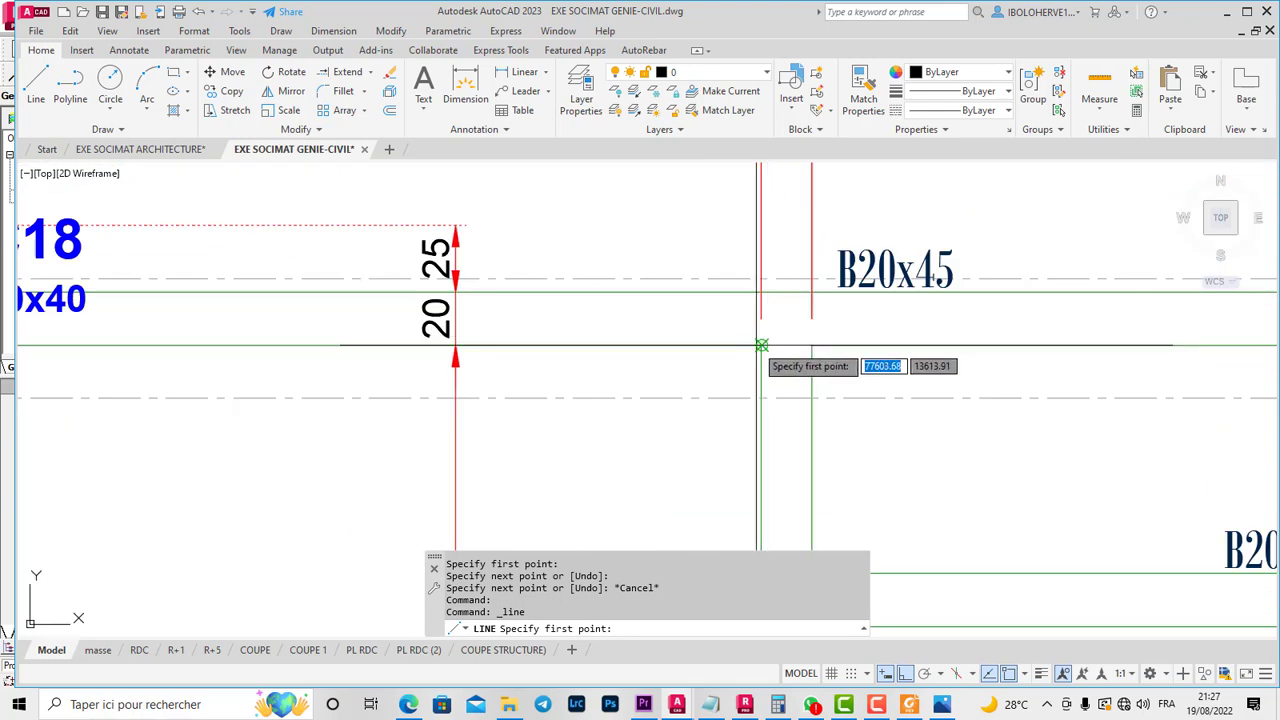
left_click(761, 300)
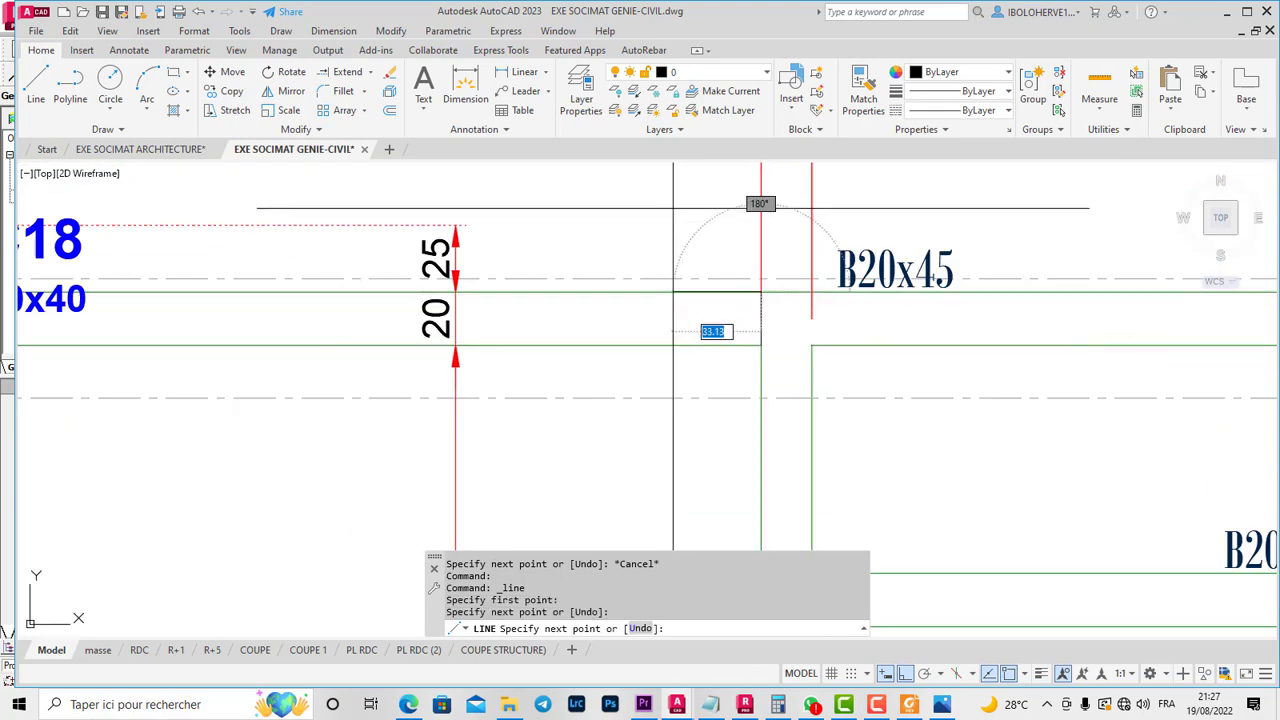
right_click(760, 203)
left_click(746, 238)
scroll(746, 225, "down", 2)
scroll(758, 284, "down", 3)
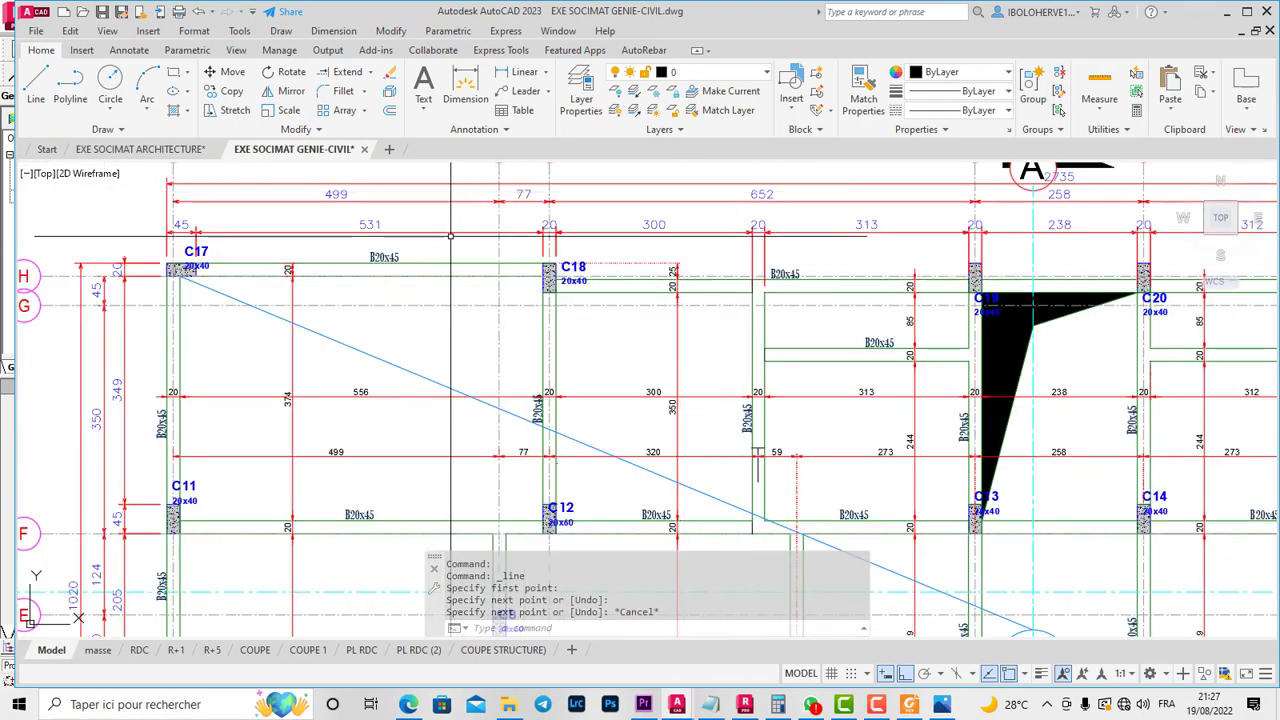
left_click(129, 50)
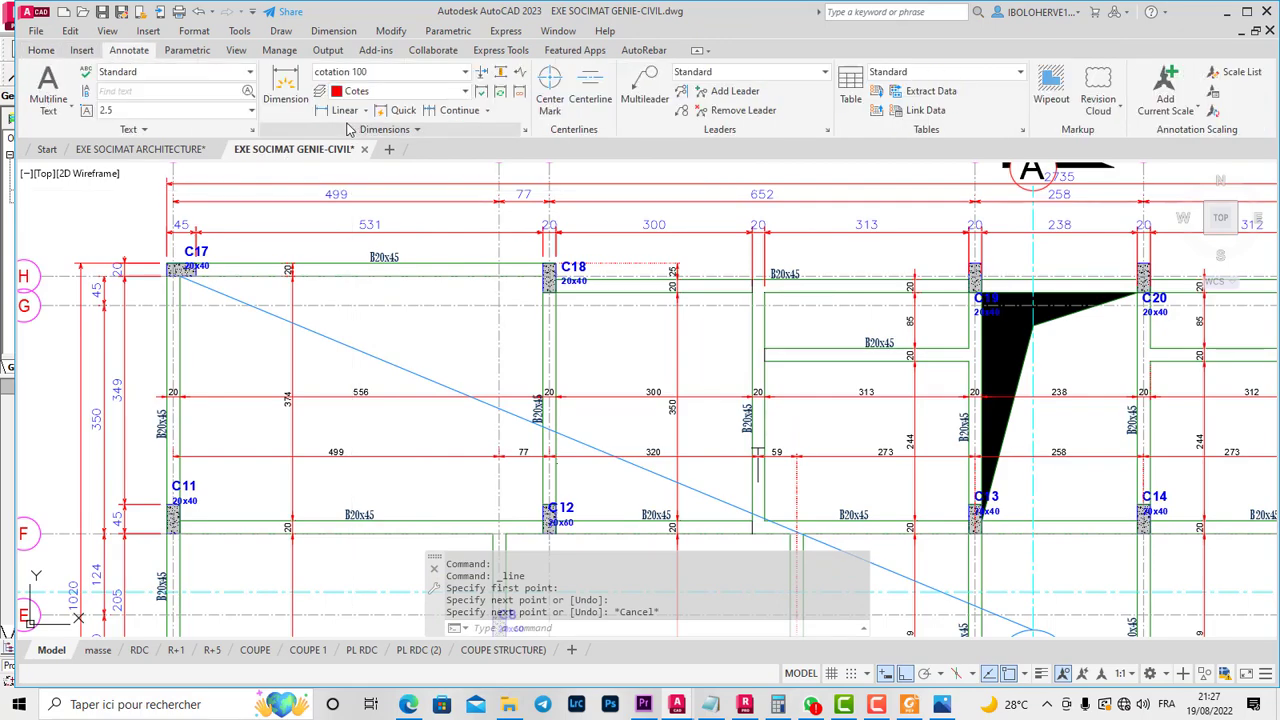
left_click(342, 110)
scroll(697, 313, "down", 2)
scroll(740, 450, "up", 2)
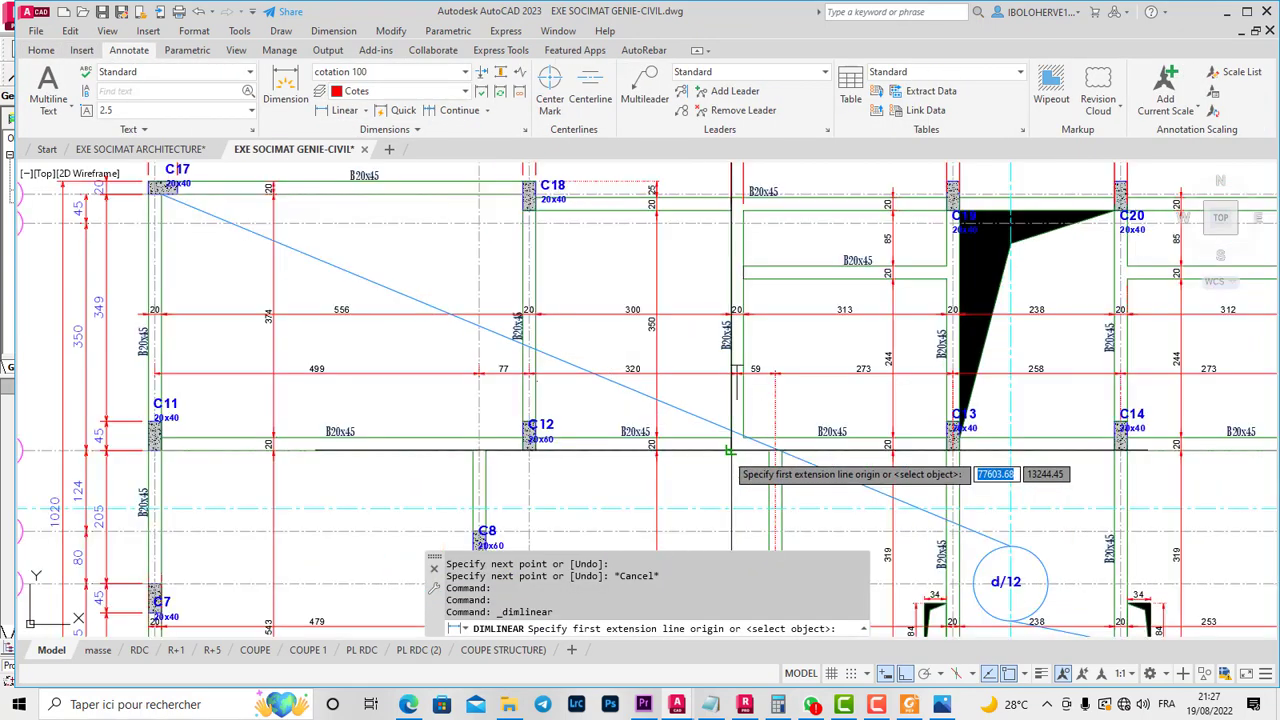
scroll(660, 375, "down", 2)
scroll(600, 420, "up", 2)
scroll(483, 209, "down", 6)
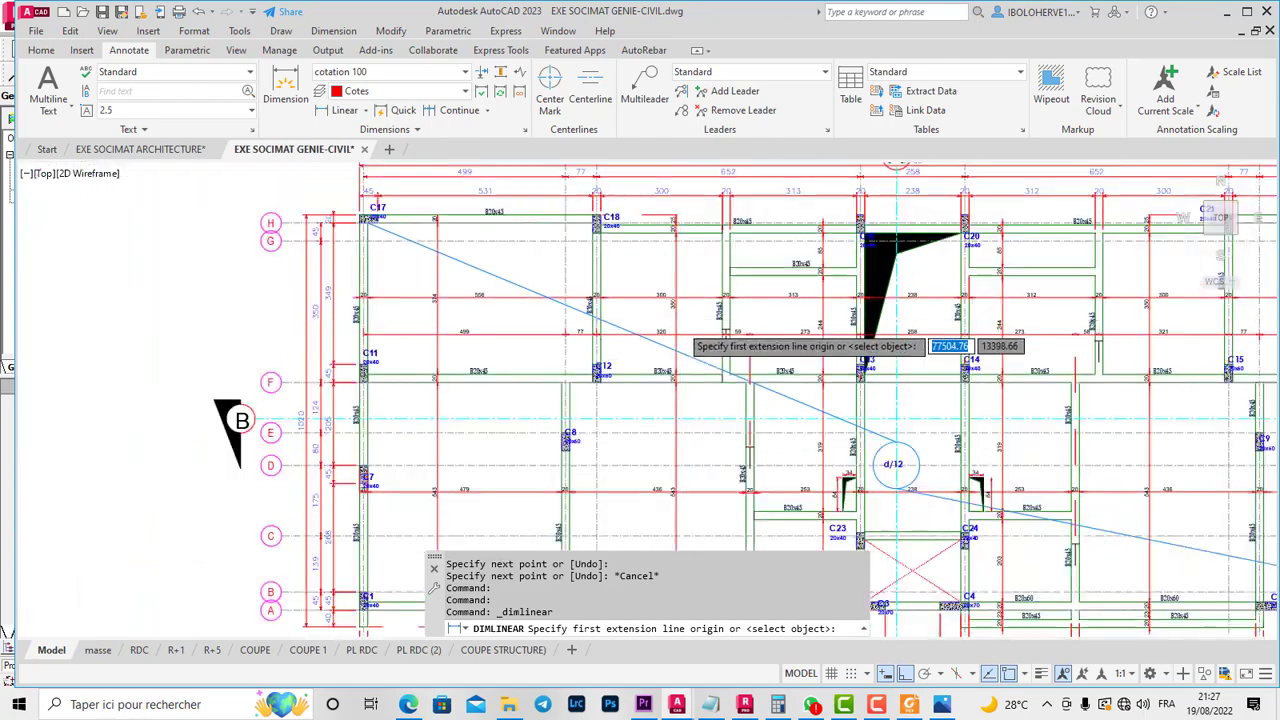
- Continue the vertical dimension chain from C2 to the axis of the beam northwest of C23 and on to the row F beam axis
left_click(441, 108)
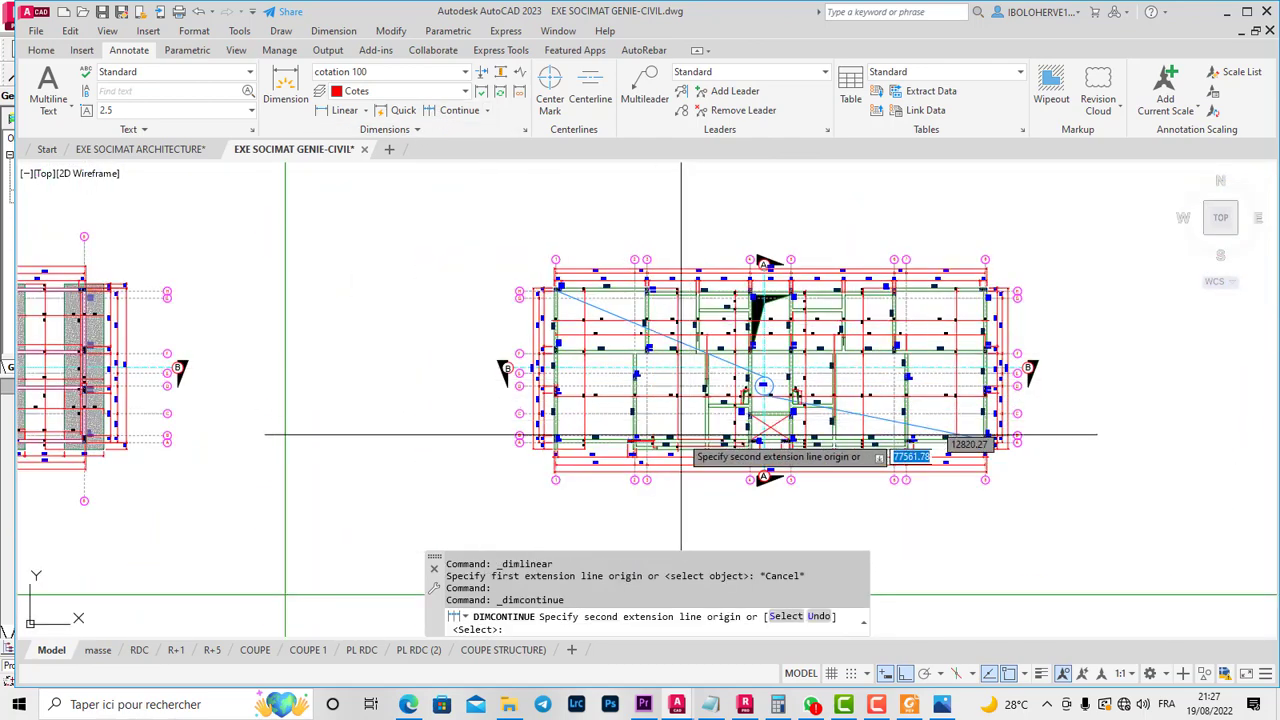
scroll(686, 451, "up", 5)
left_click(905, 248)
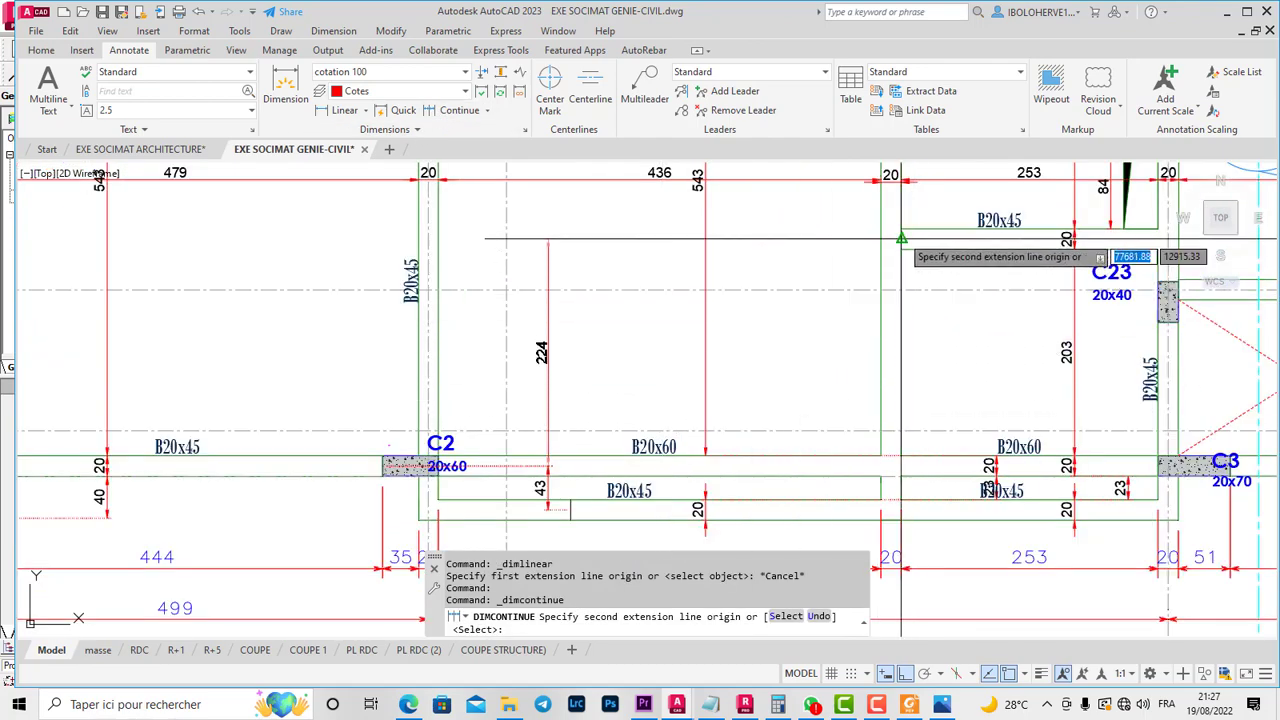
scroll(845, 330, "down", 6)
scroll(841, 298, "up", 4)
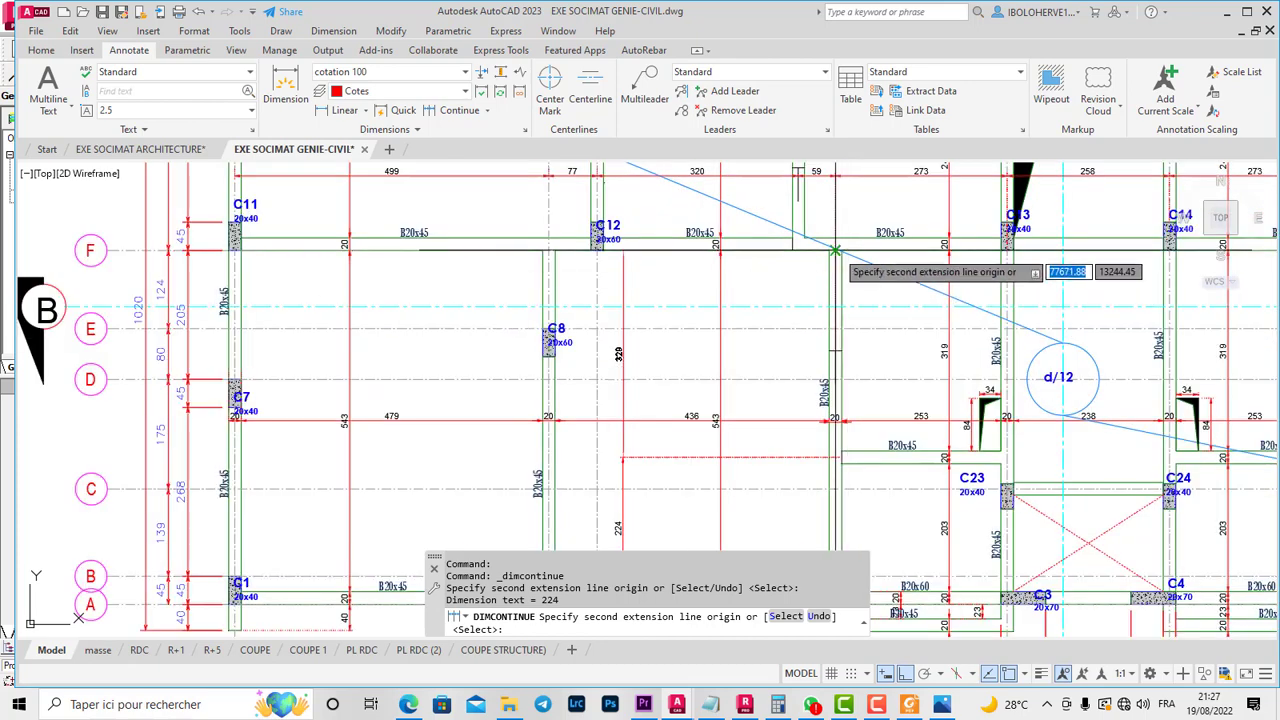
left_click(824, 328)
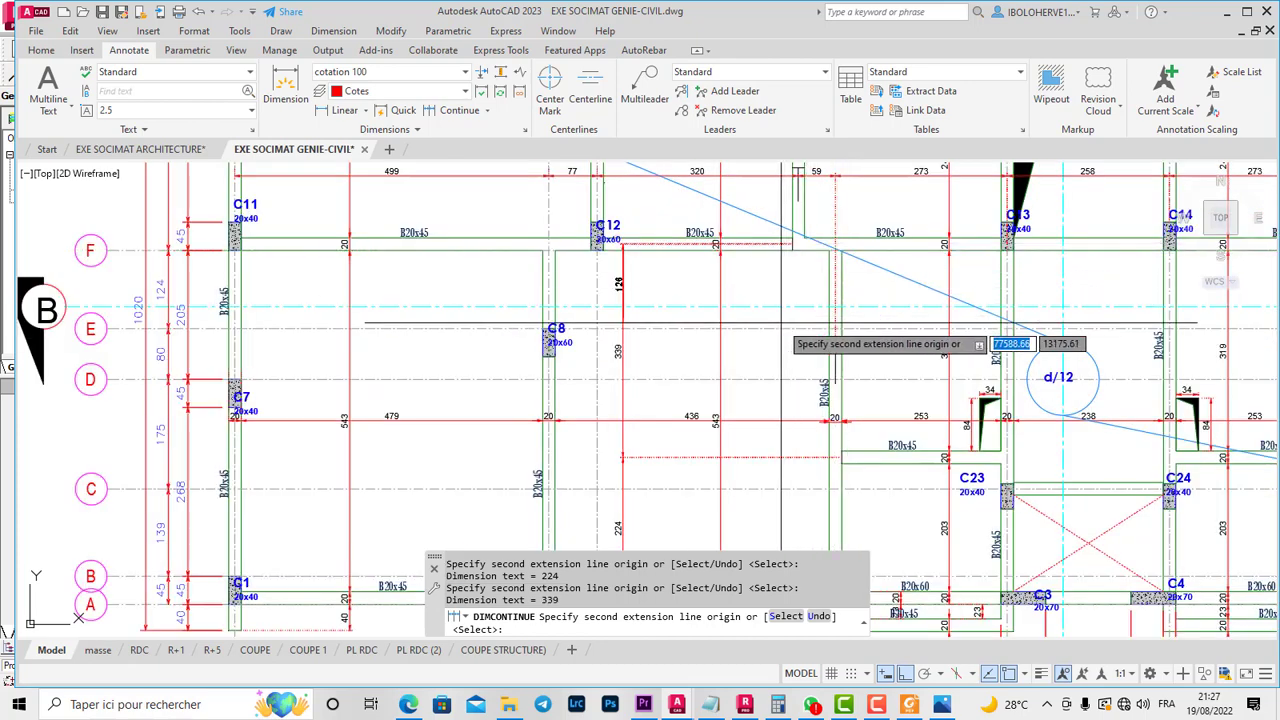
- Extend the dimension chain through the axes of the beam southwest of C19 and the C18–C19 beam, up to C18's upper edge, and end it
scroll(820, 370, "down", 2)
scroll(805, 240, "up", 2)
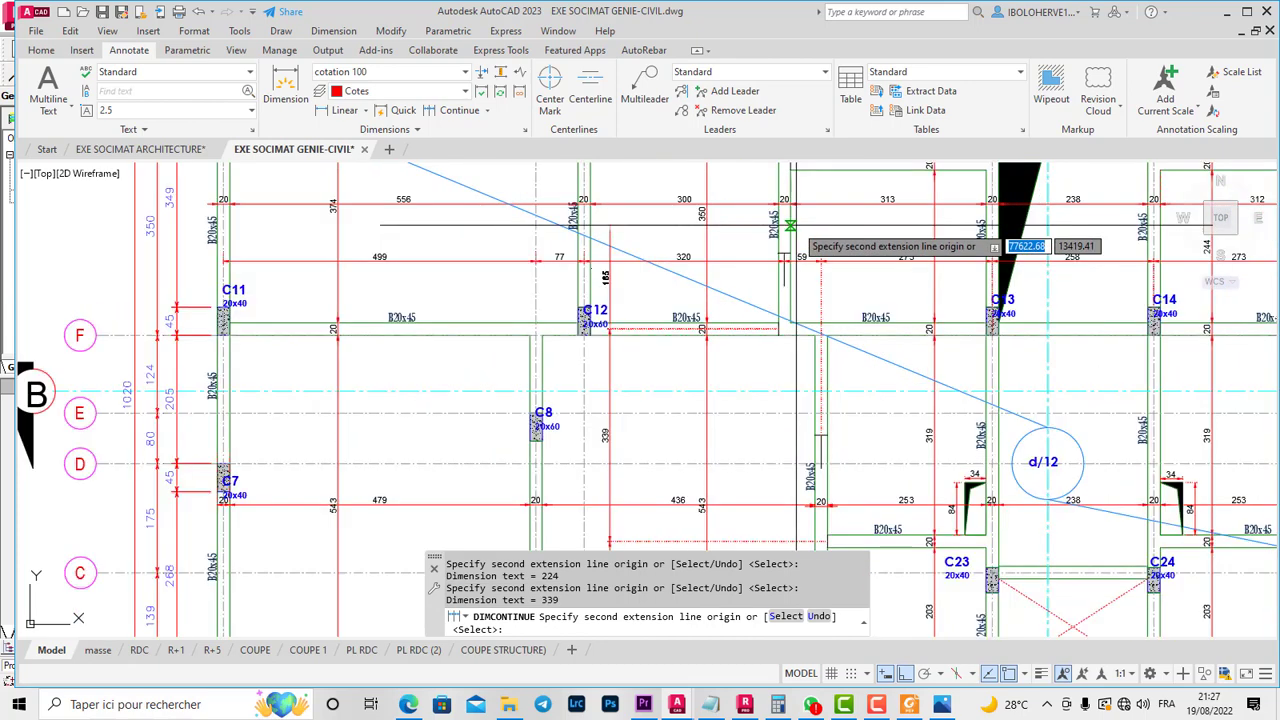
scroll(810, 318, "down", 2)
scroll(787, 226, "up", 2)
scroll(793, 225, "up", 1)
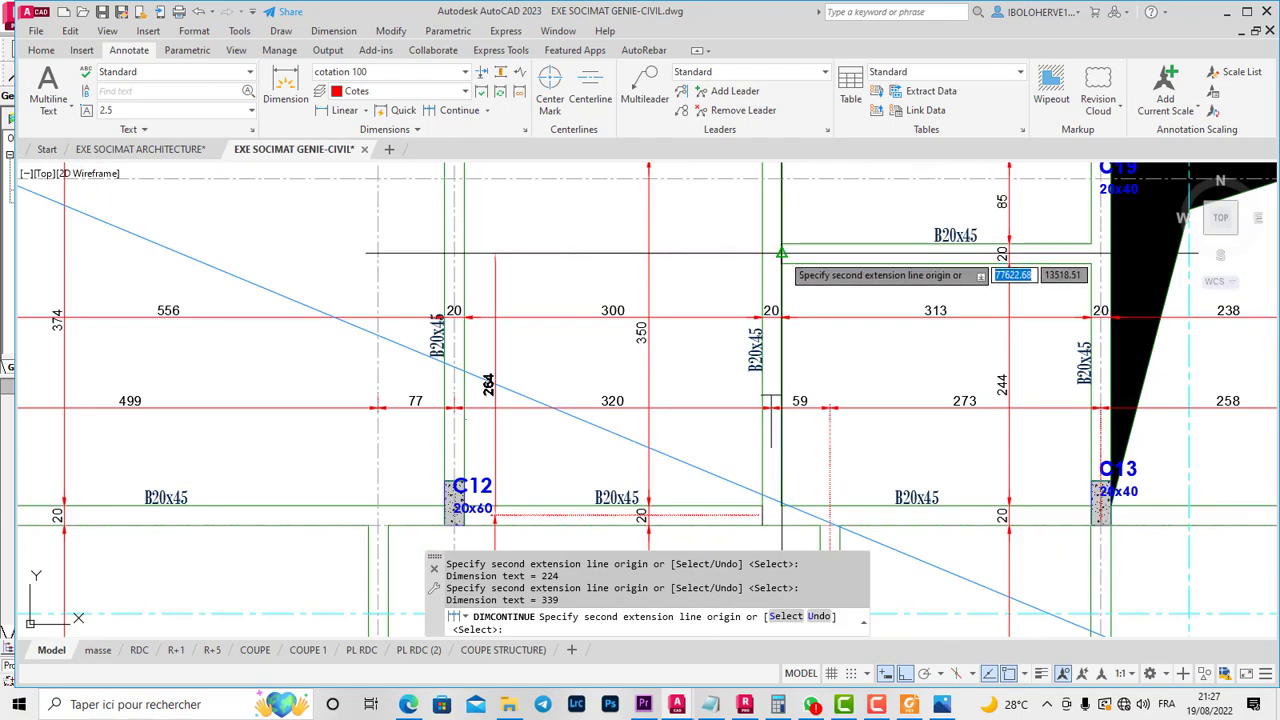
left_click(780, 252)
scroll(780, 348, "down", 2)
scroll(779, 280, "up", 2)
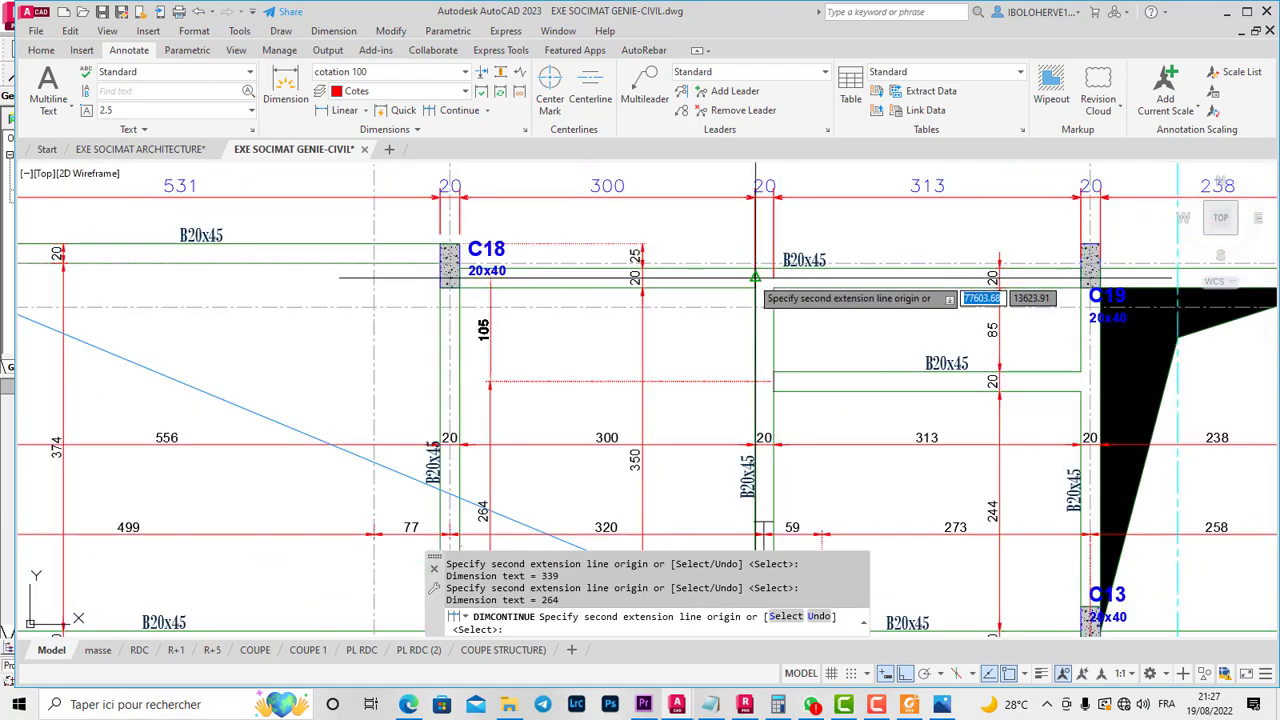
left_click(755, 277)
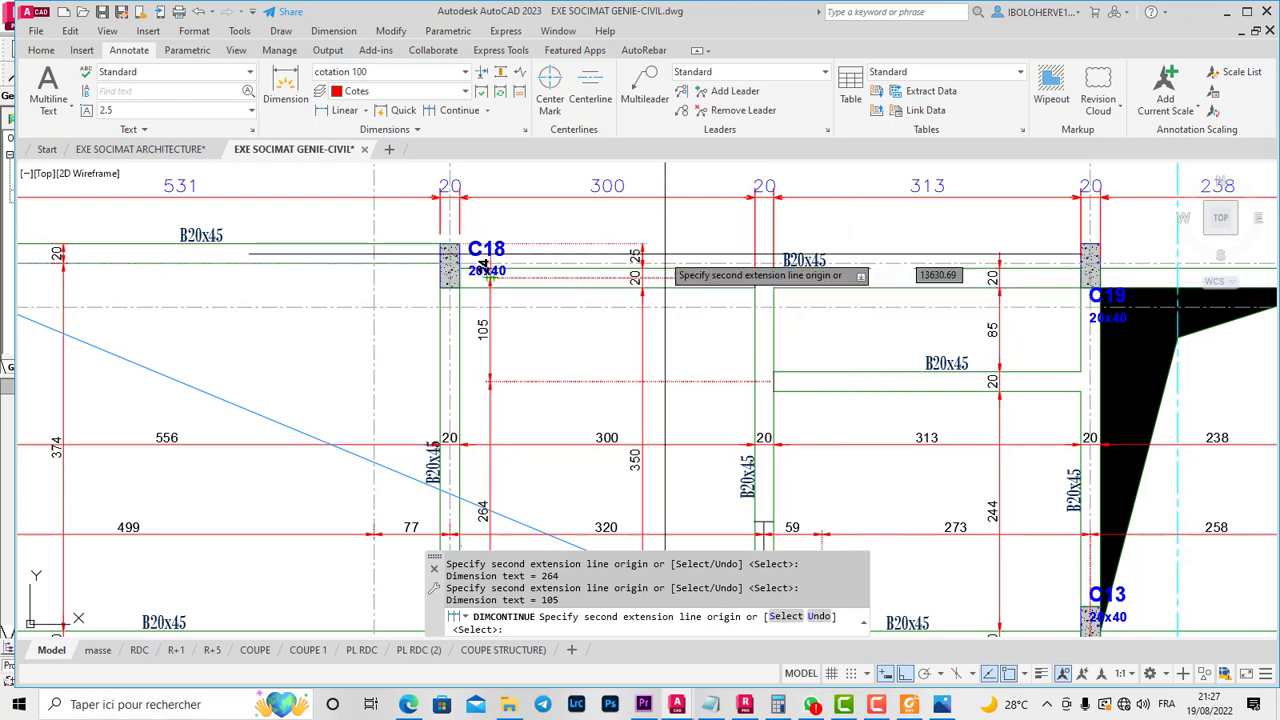
right_click(592, 222)
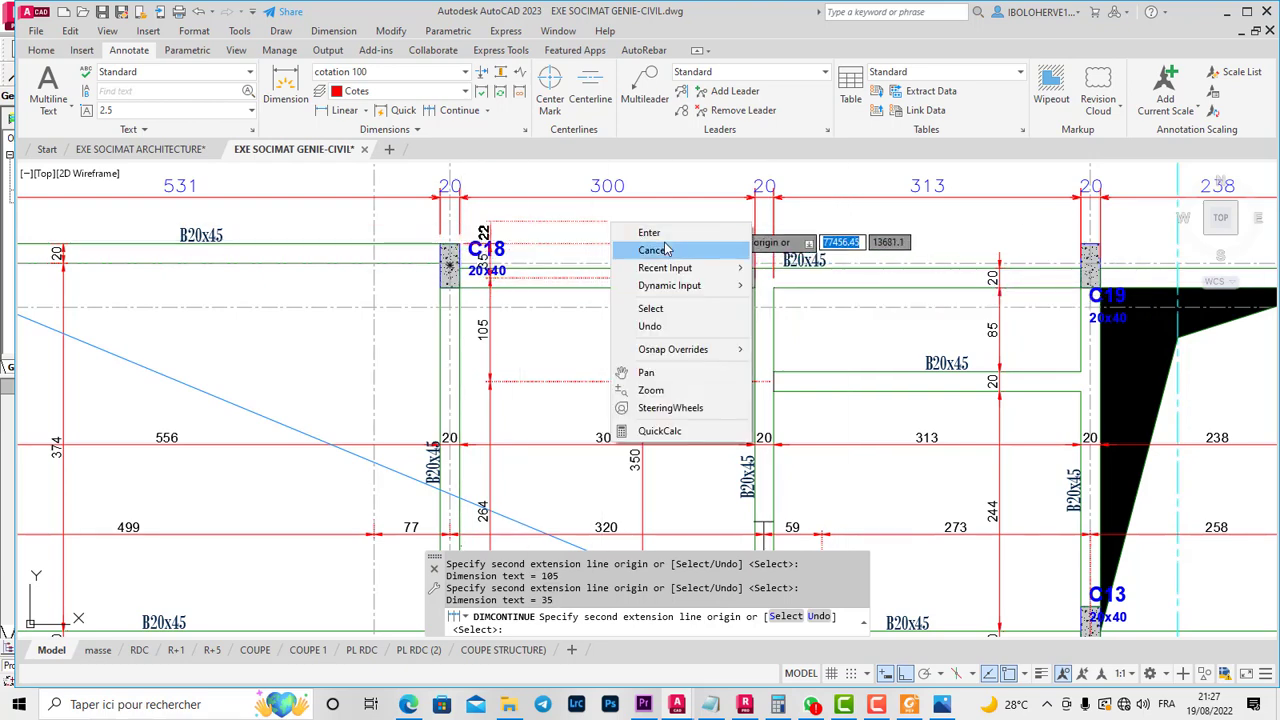
left_click(638, 249)
scroll(670, 258, "down", 2)
scroll(690, 276, "down", 2)
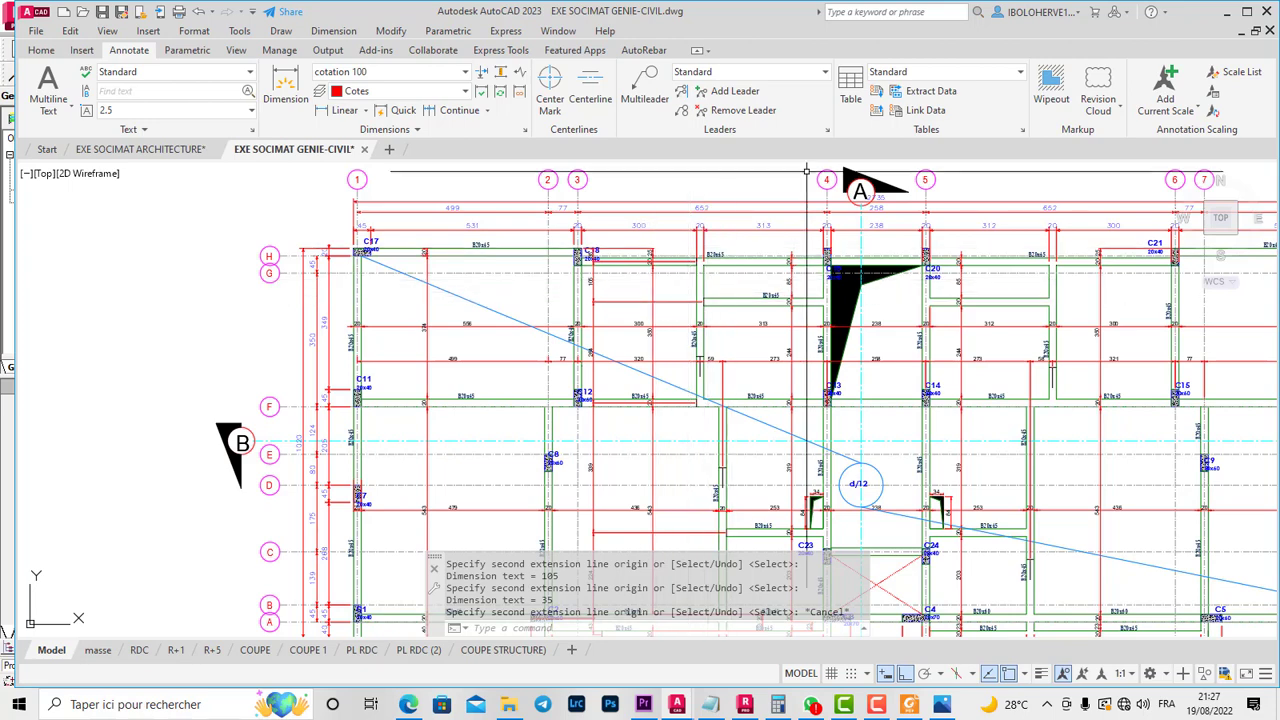
scroll(795, 350, "down", 2)
scroll(881, 487, "up", 1)
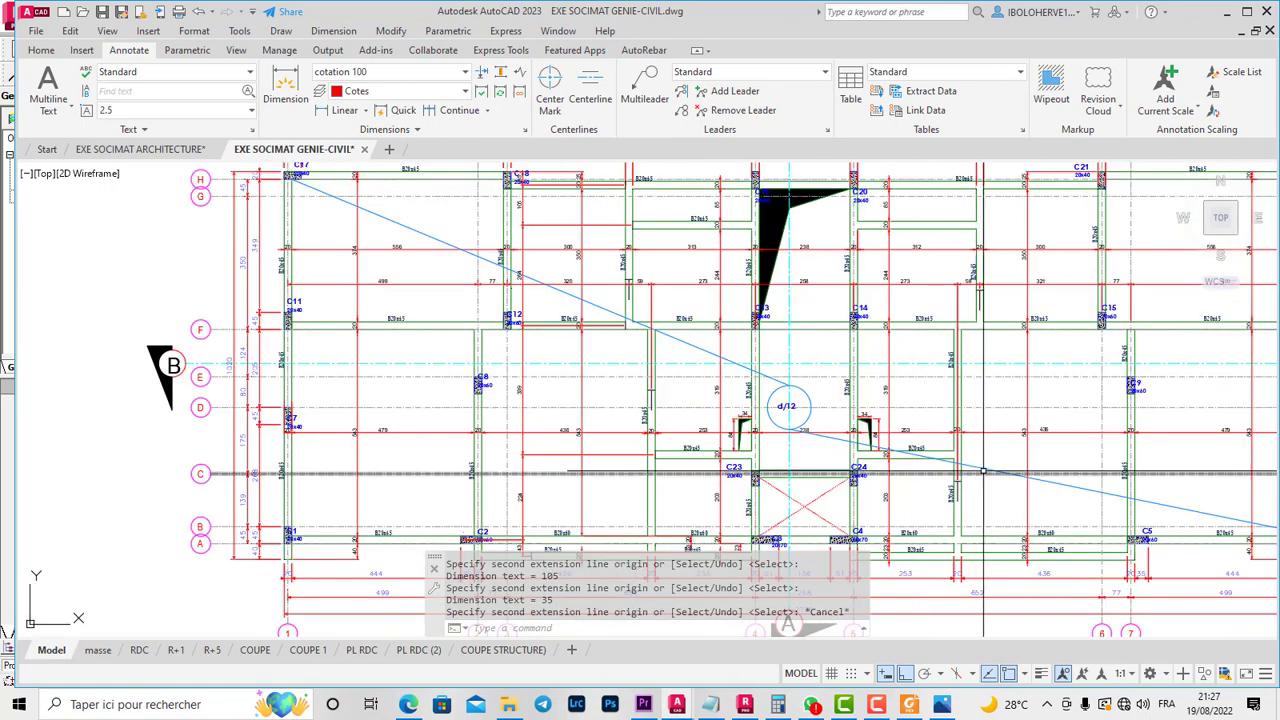
right_click(728, 425)
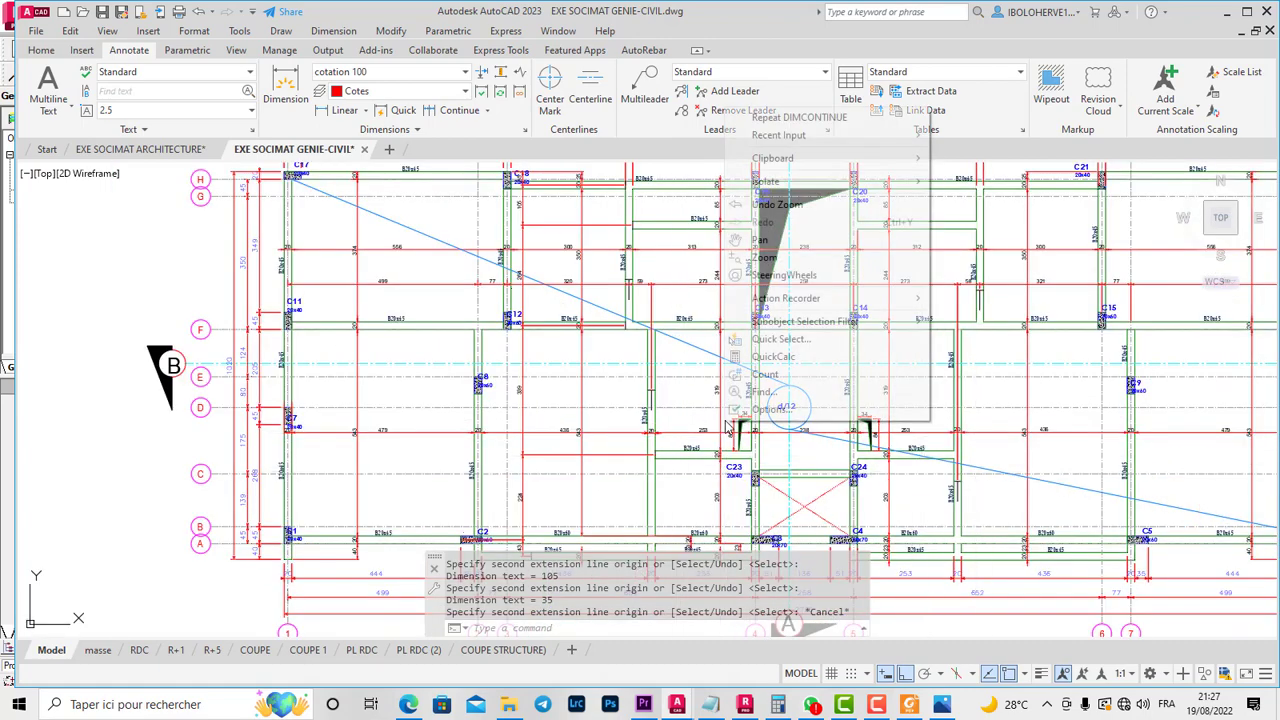
- Examine the vertical dimension chain beside columns C2, C12 and C18 on the AutoCAD plan to read the Y beam-axis spacings
left_click(820, 243)
left_click_drag(788, 332, 433, 352)
scroll(587, 323, "down", 4)
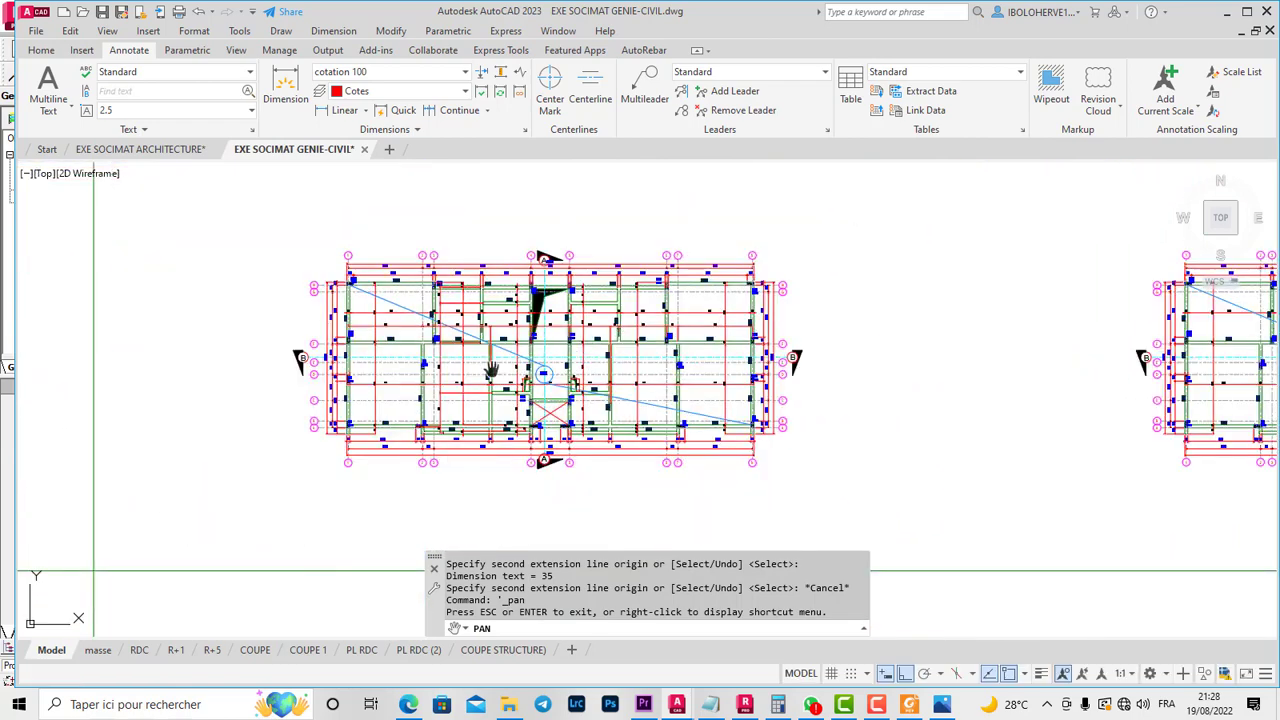
scroll(491, 370, "up", 1)
scroll(465, 356, "up", 2)
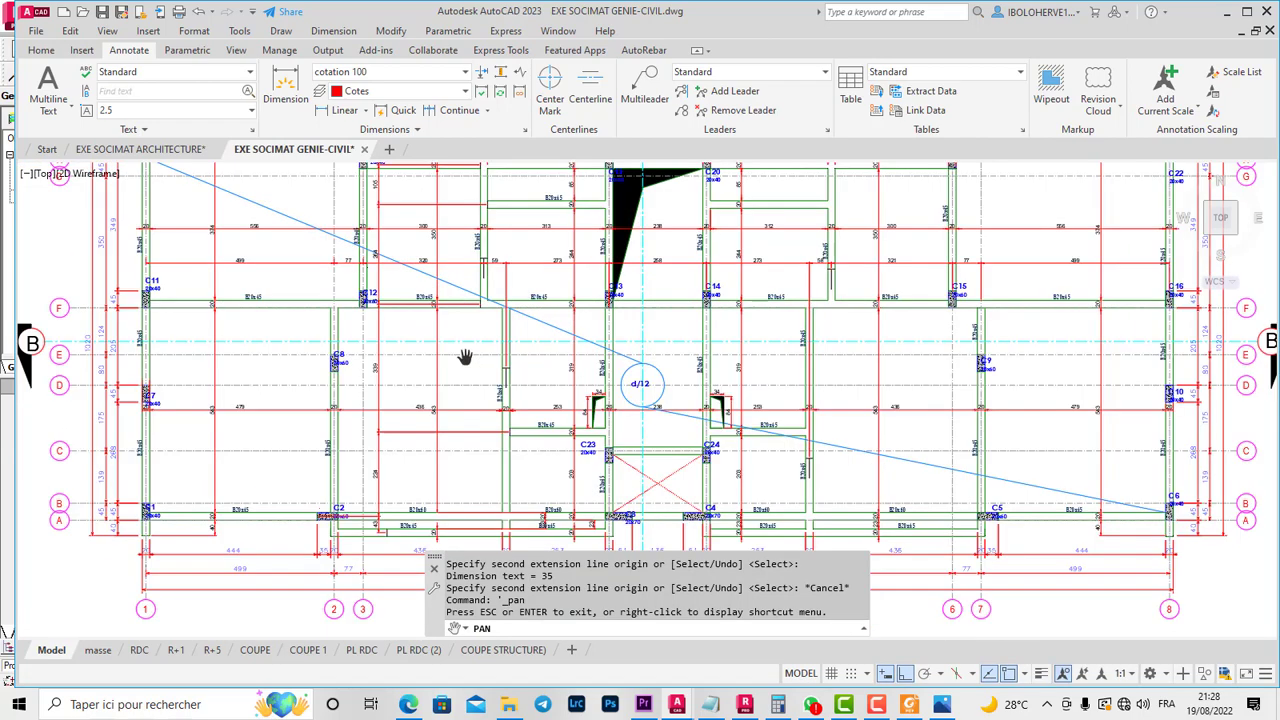
scroll(380, 545, "up", 2)
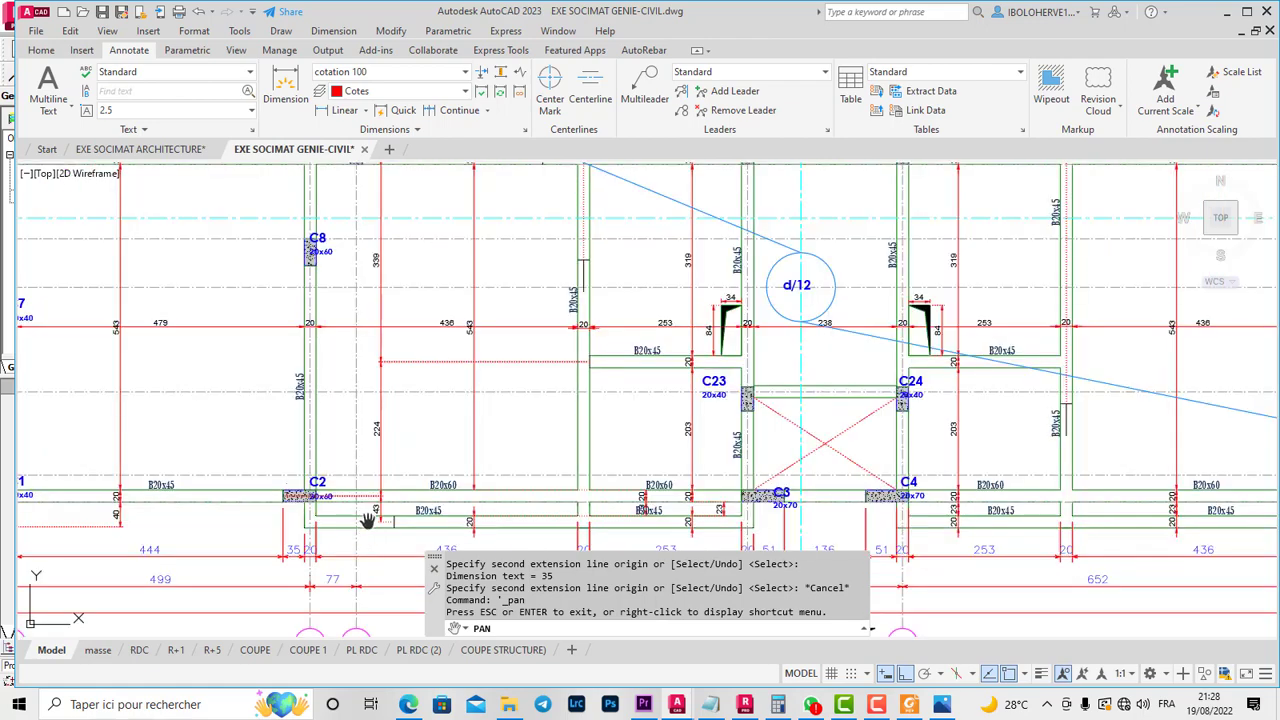
scroll(393, 482, "down", 3)
mouse_move(405, 392)
left_mouse_down()
mouse_move(884, 457)
mouse_move(932, 448)
mouse_move(938, 470)
left_mouse_up()
left_click_drag(1112, 372, 1108, 360)
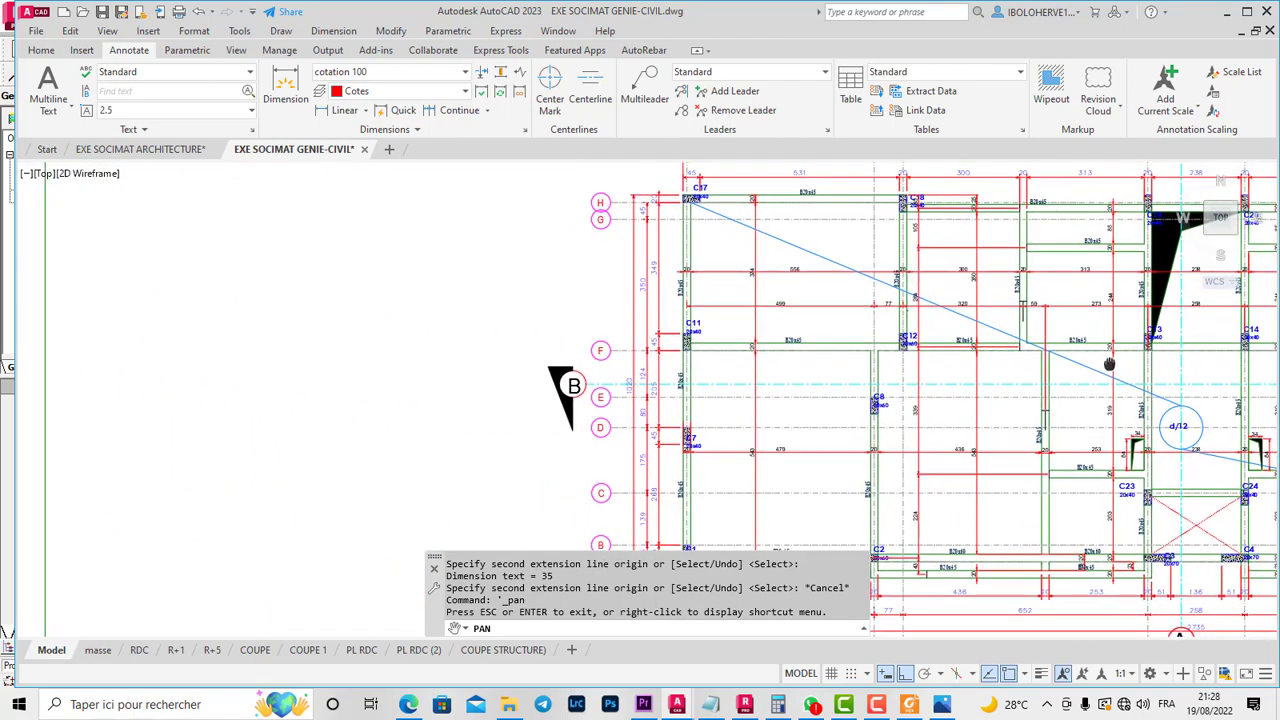
scroll(1002, 587, "up", 1)
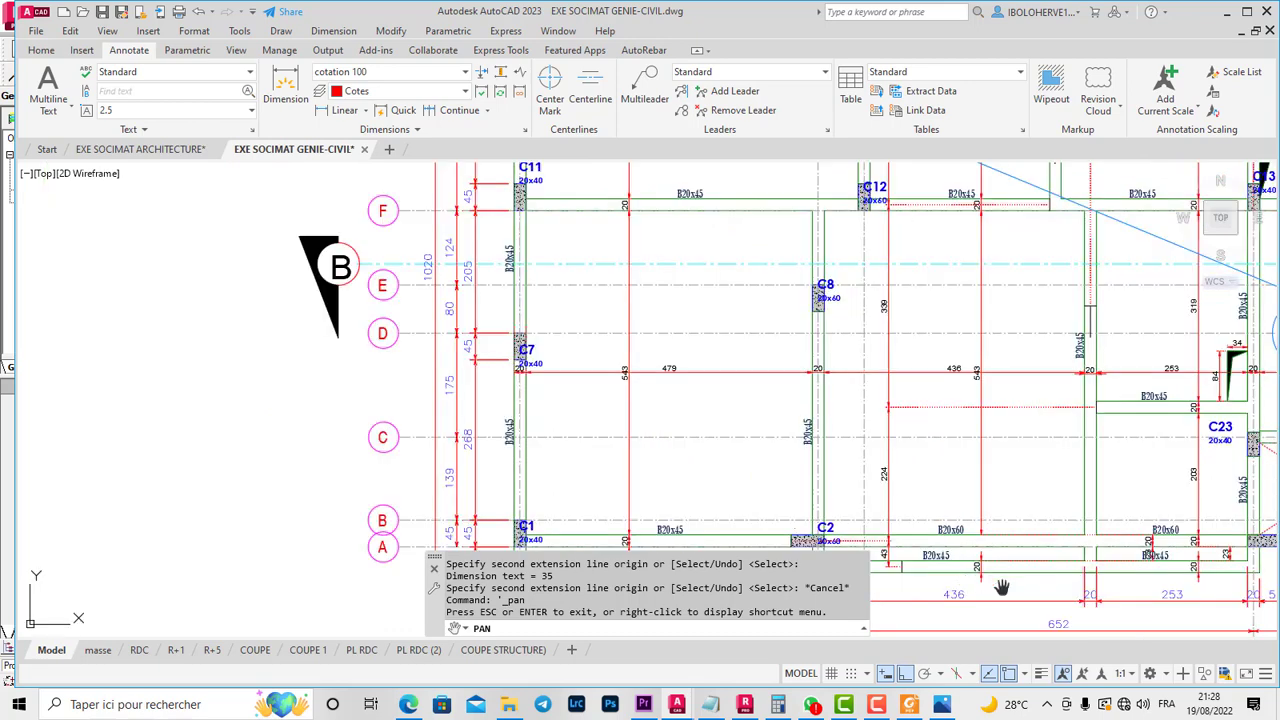
left_click_drag(953, 458, 983, 514)
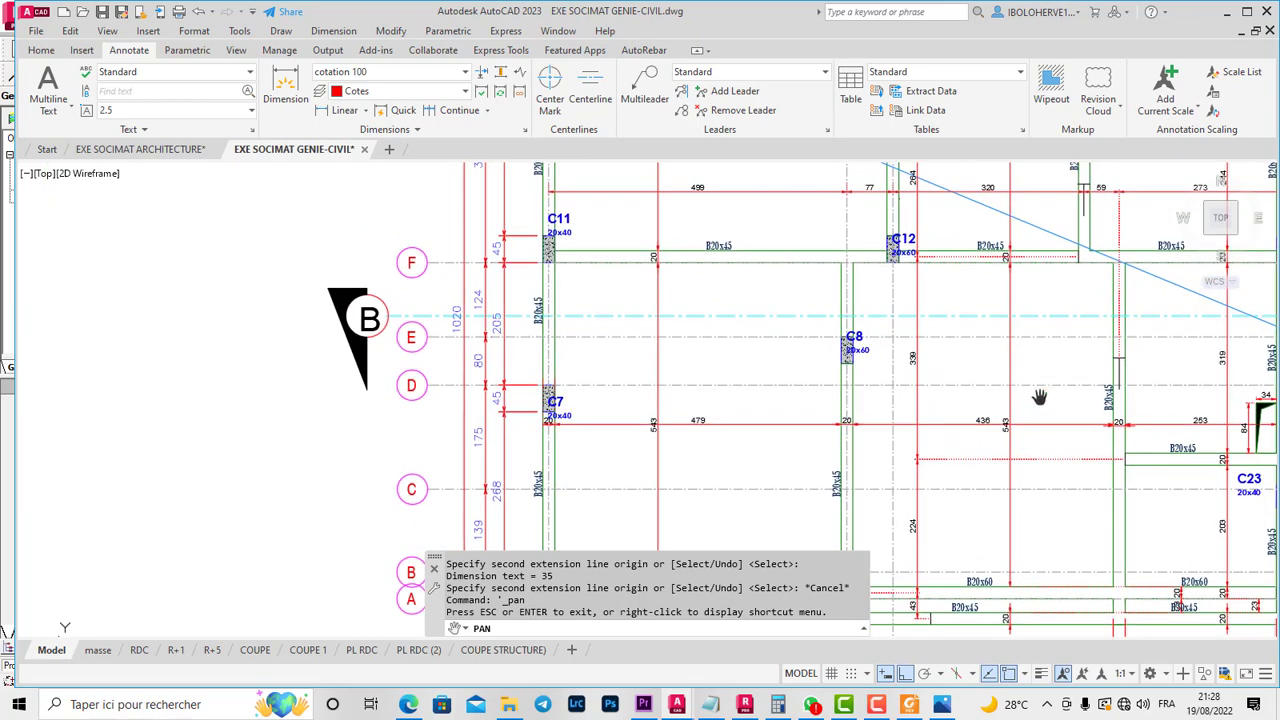
left_click_drag(1039, 397, 1044, 428)
scroll(1044, 428, "down", 1)
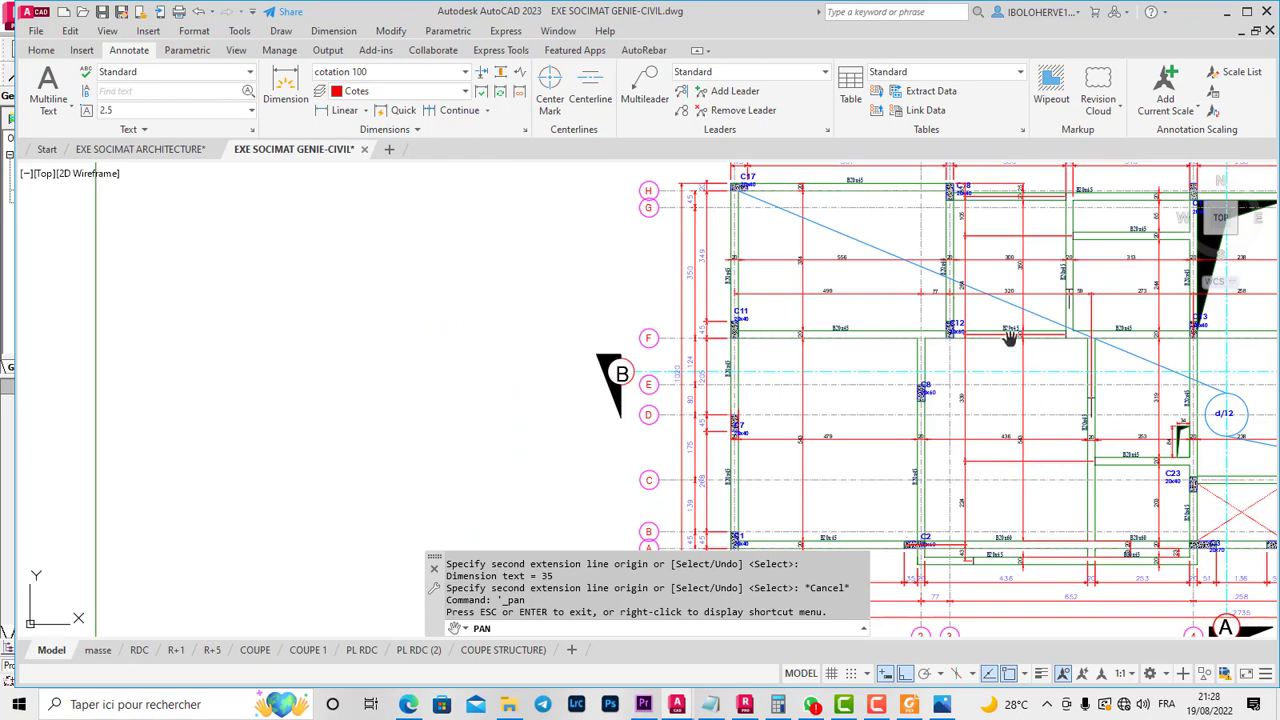
scroll(1000, 247, "up", 1)
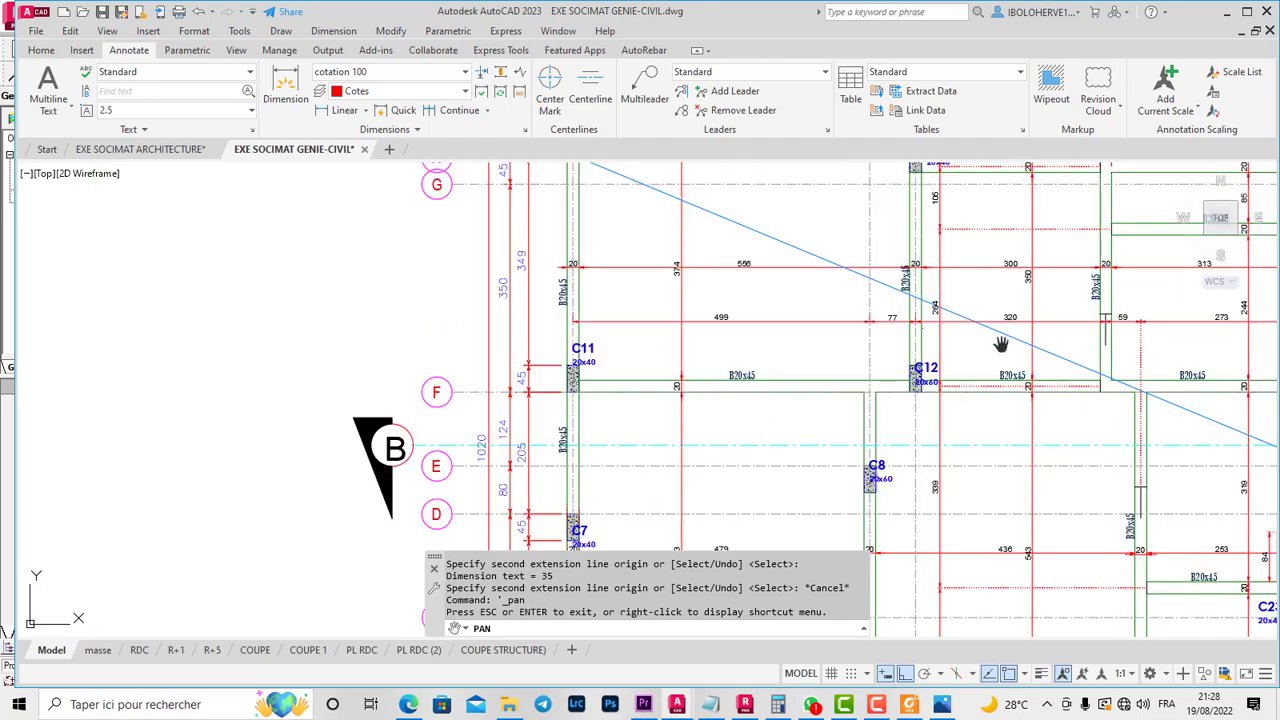
left_click_drag(1001, 344, 991, 434)
scroll(922, 272, "up", 4)
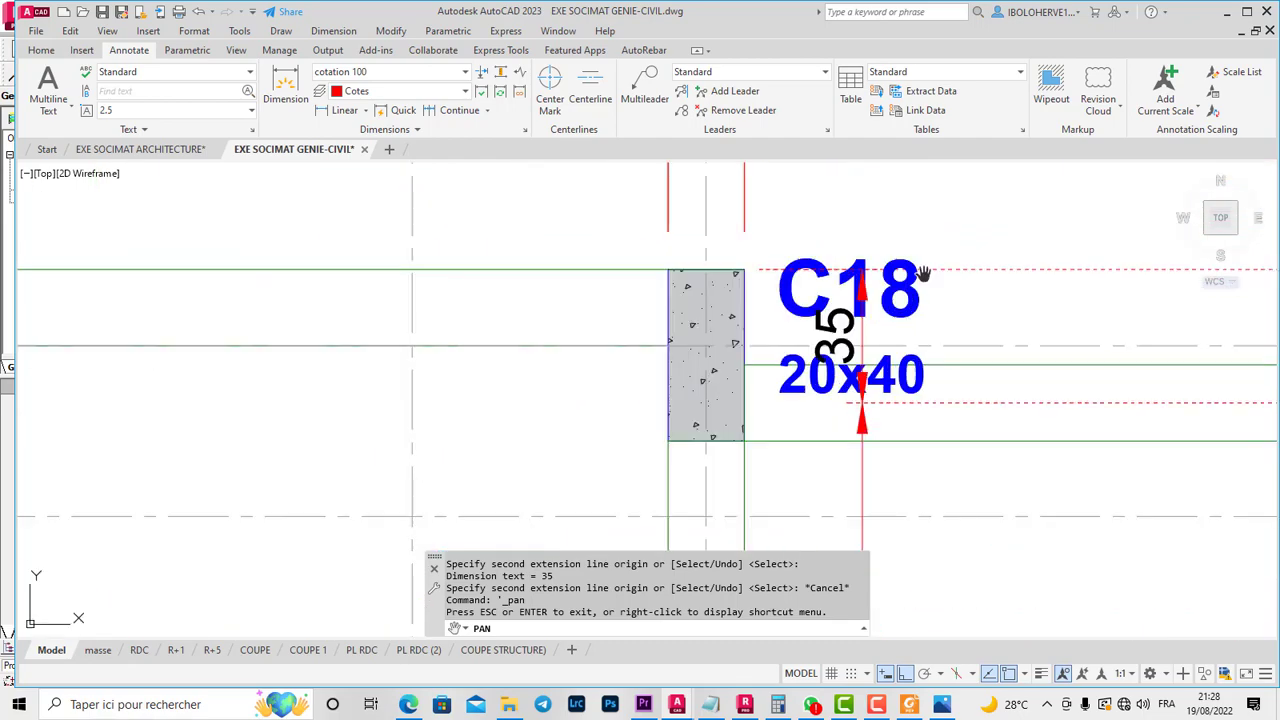
scroll(926, 282, "down", 5)
scroll(928, 513, "up", 5)
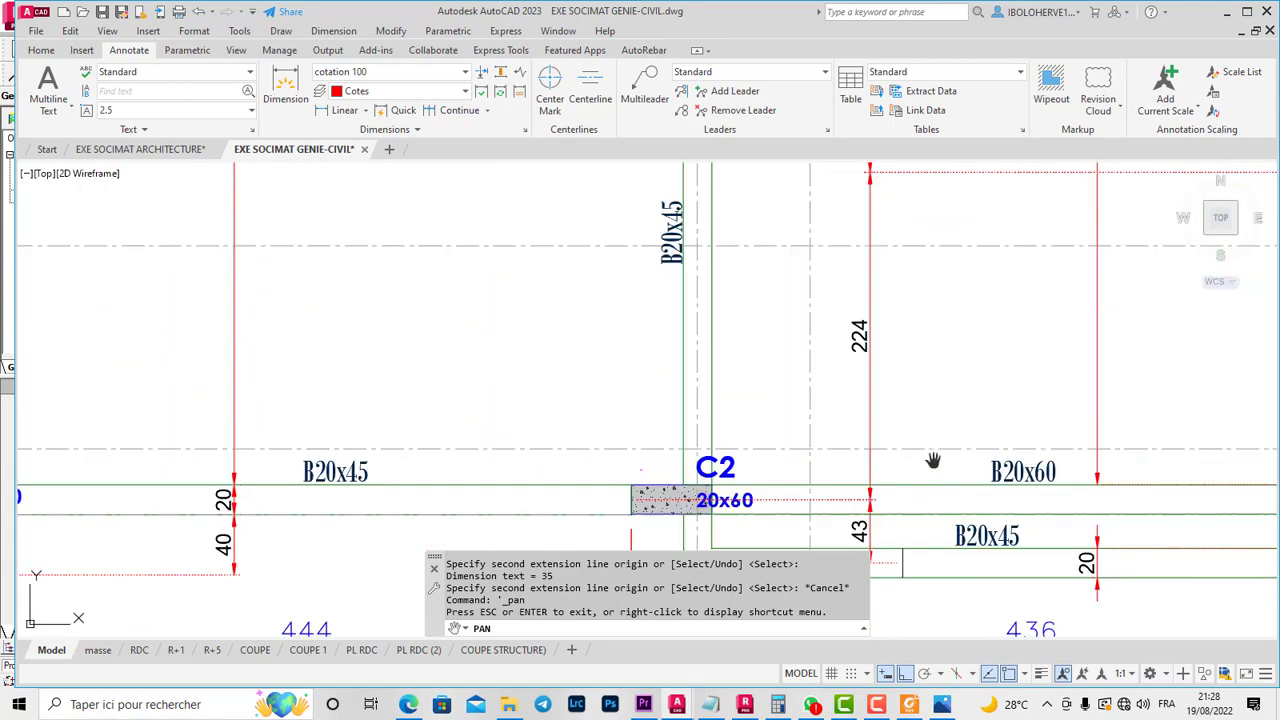
scroll(934, 431, "down", 4)
scroll(901, 416, "down", 2)
scroll(933, 335, "up", 2)
scroll(932, 345, "down", 2)
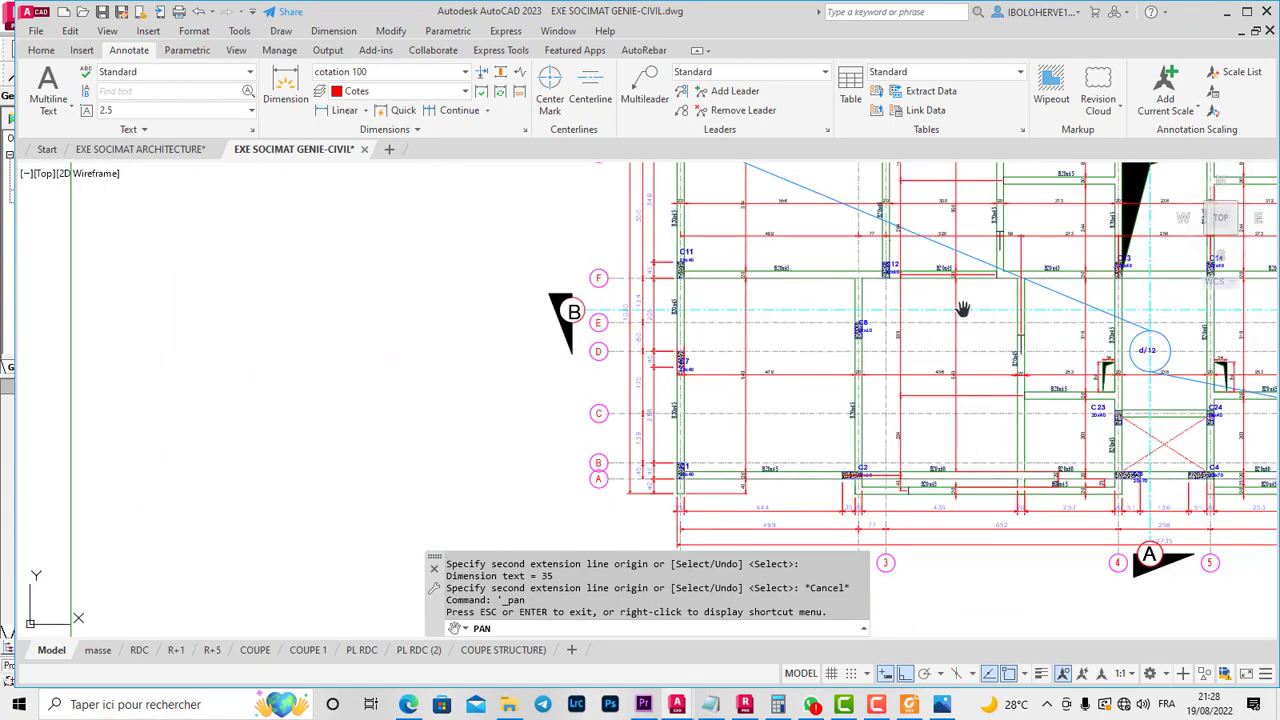
scroll(922, 252, "up", 4)
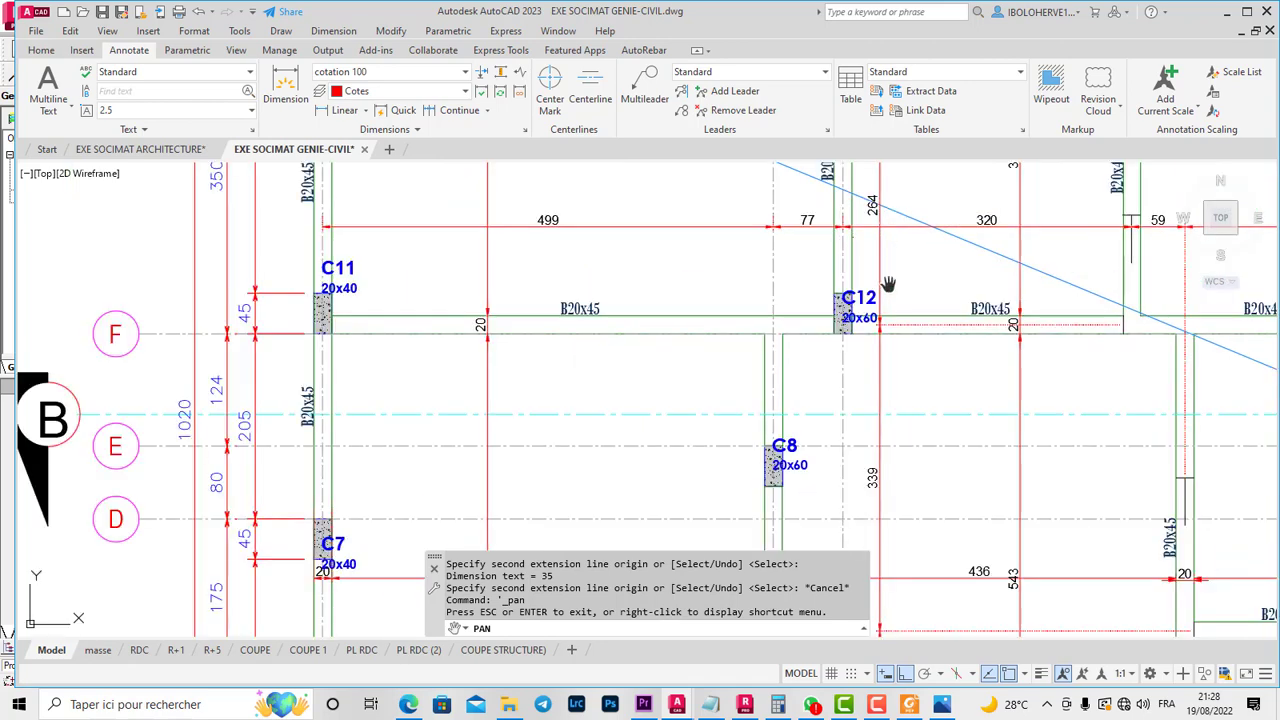
scroll(891, 286, "down", 10)
- Check the spacing beside C2 in AutoCAD, then in Robot add Y construction lines from position 0.00, repeated once at 0.43 m spacing
mouse_move(874, 704)
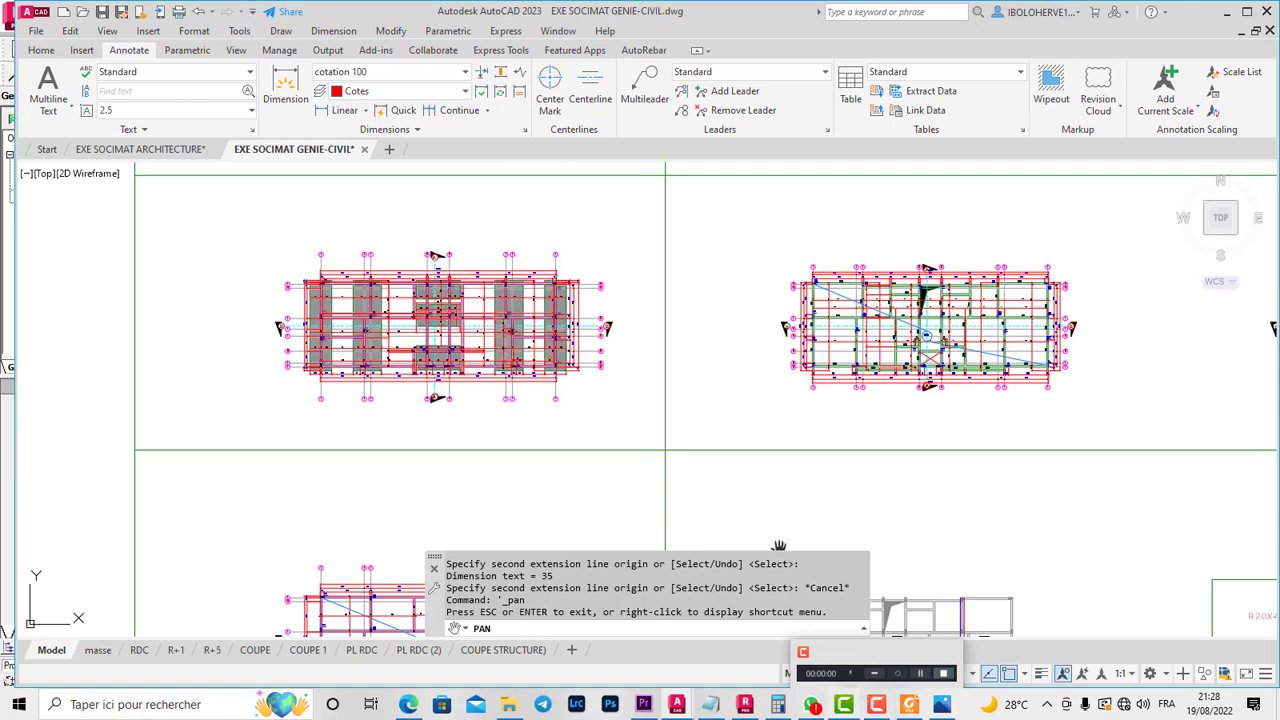
left_click(744, 704)
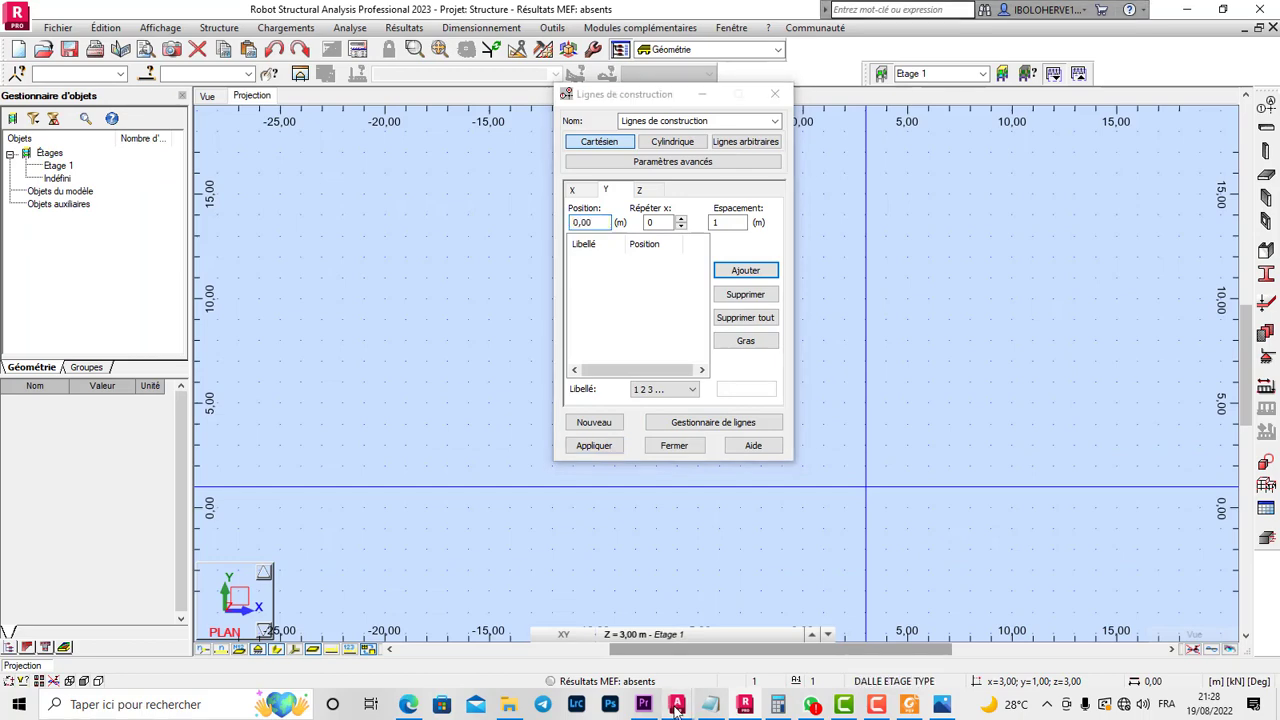
mouse_move(677, 704)
left_click(714, 617)
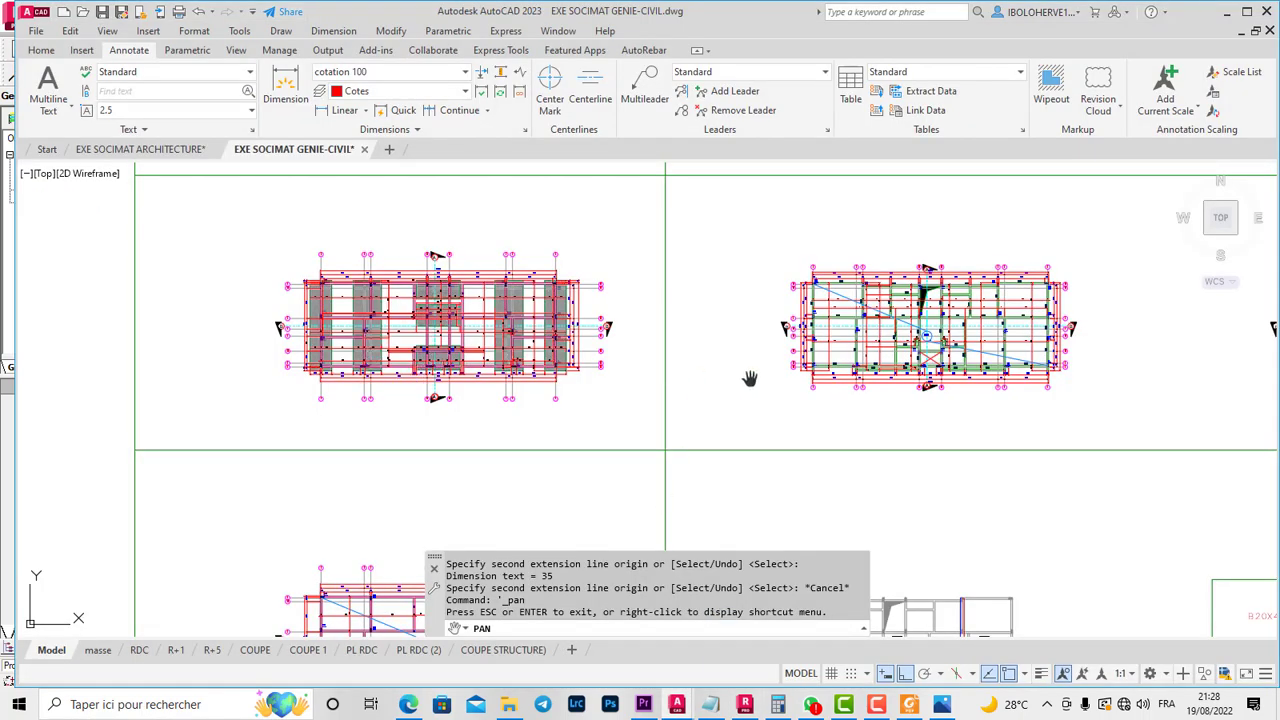
scroll(883, 380, "up", 12)
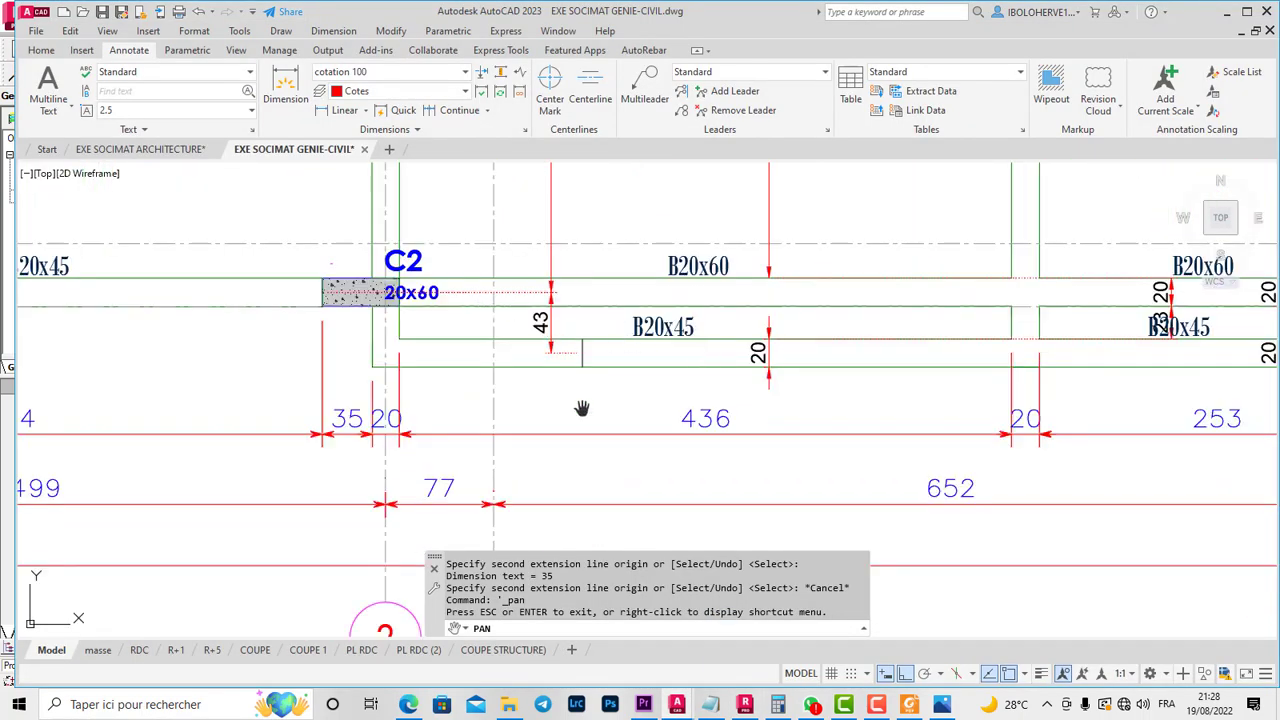
left_click(744, 704)
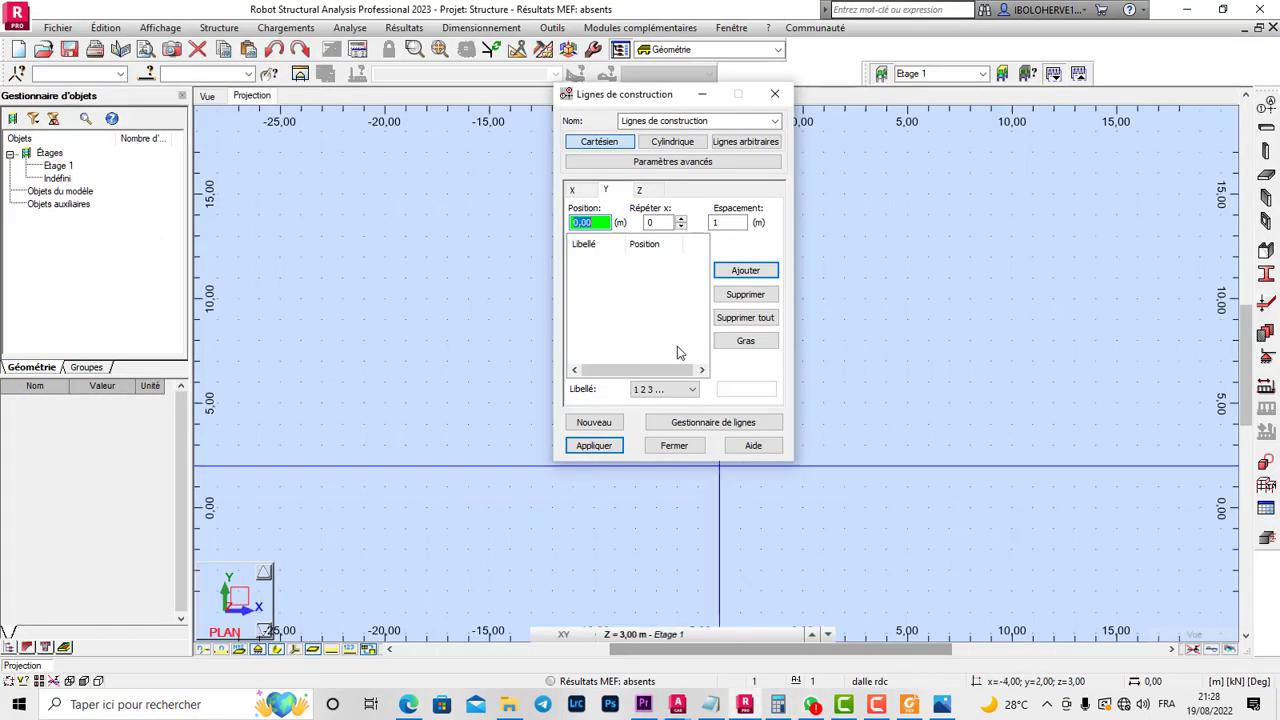
left_click(681, 219)
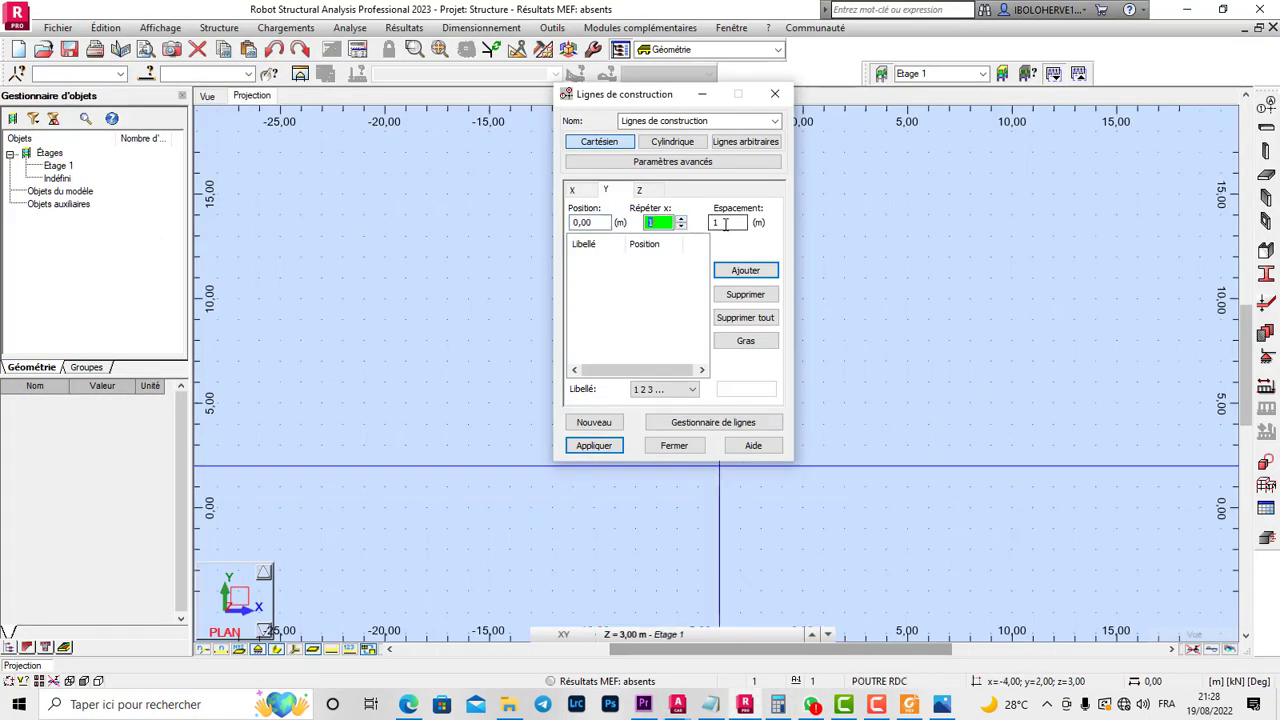
left_click(725, 222)
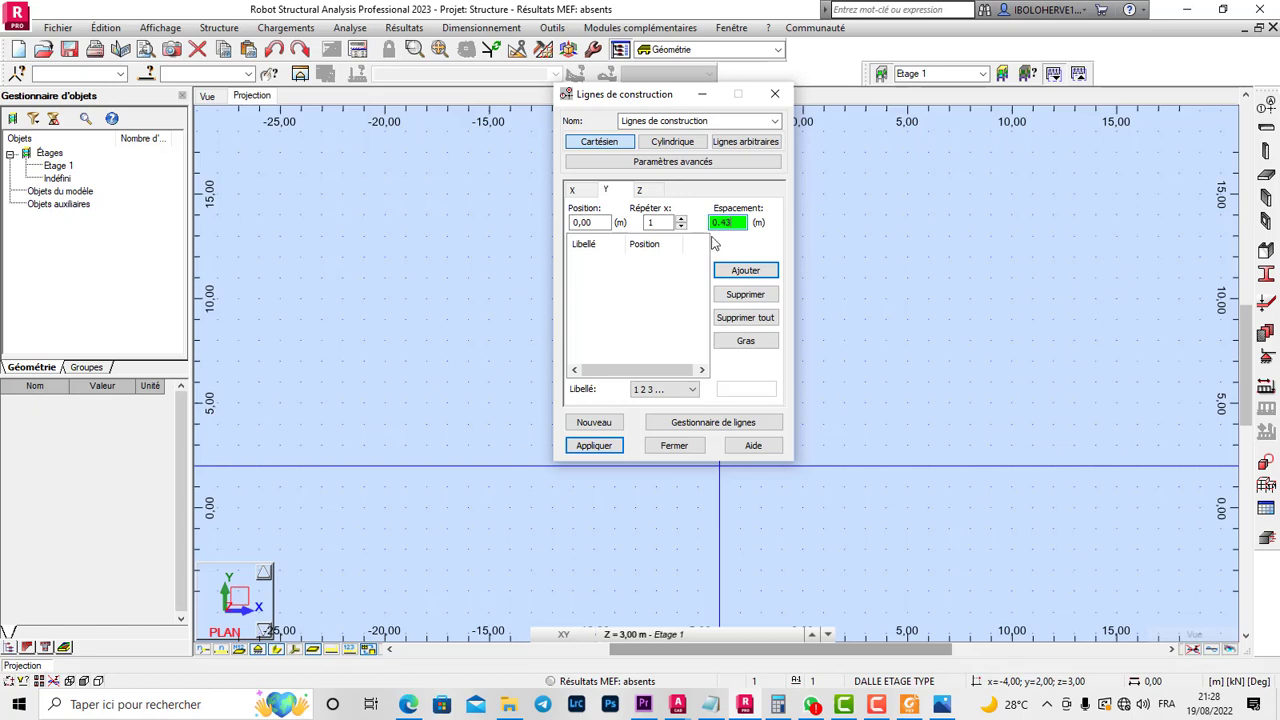
left_click(745, 270)
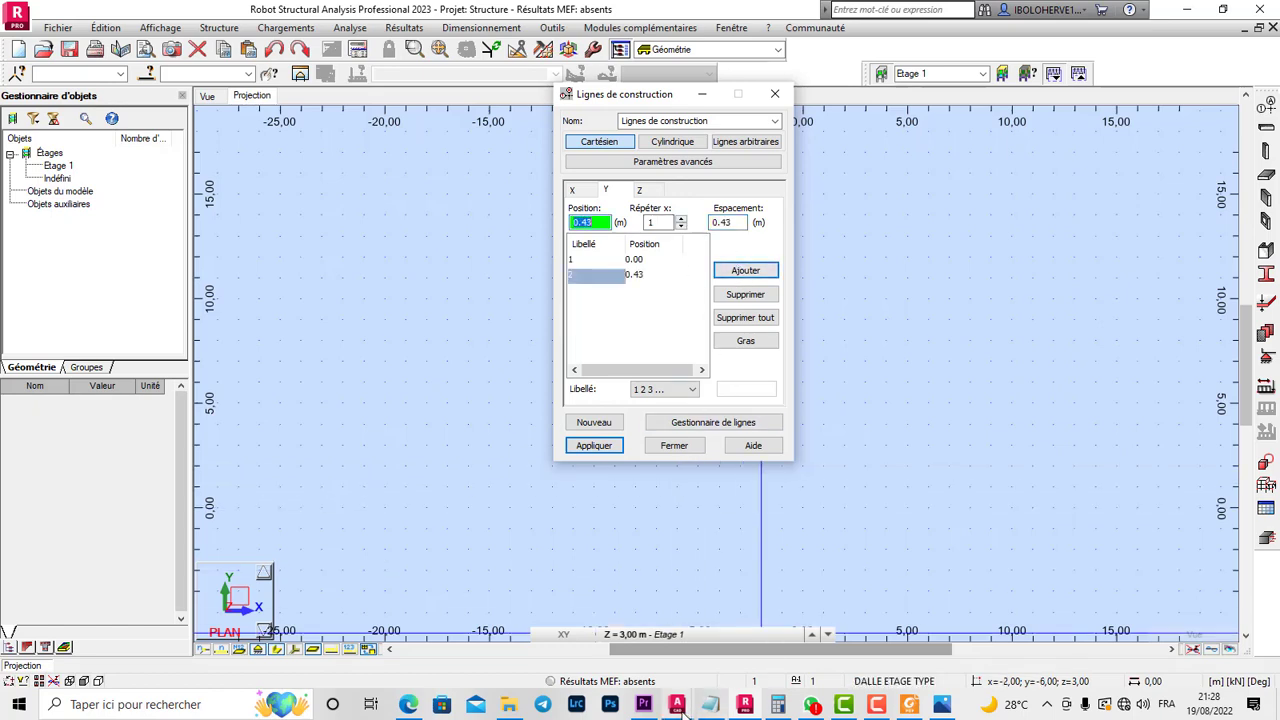
- Check the dimension chain north of C2 in AutoCAD, then in Robot add two further Y construction lines spaced 2.24 m and 3.39 m
mouse_move(683, 708)
left_click(740, 630)
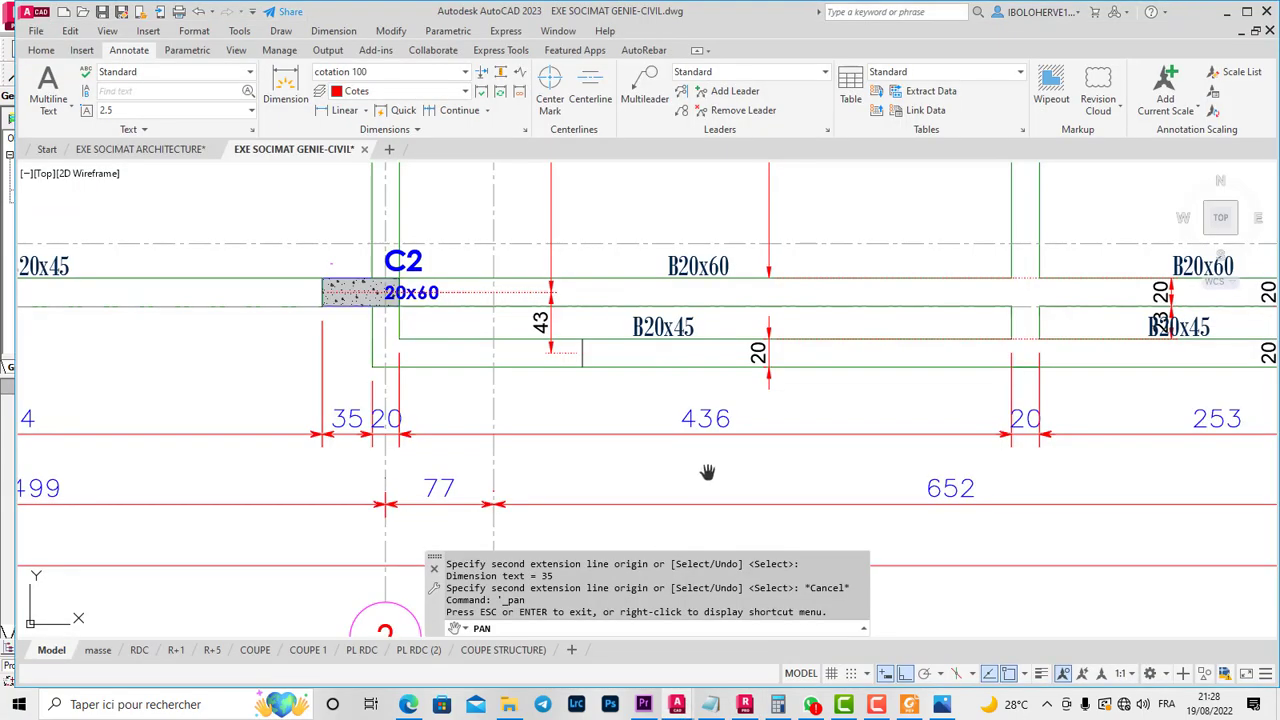
scroll(608, 509, "down", 5)
scroll(600, 449, "up", 5)
scroll(607, 532, "down", 2)
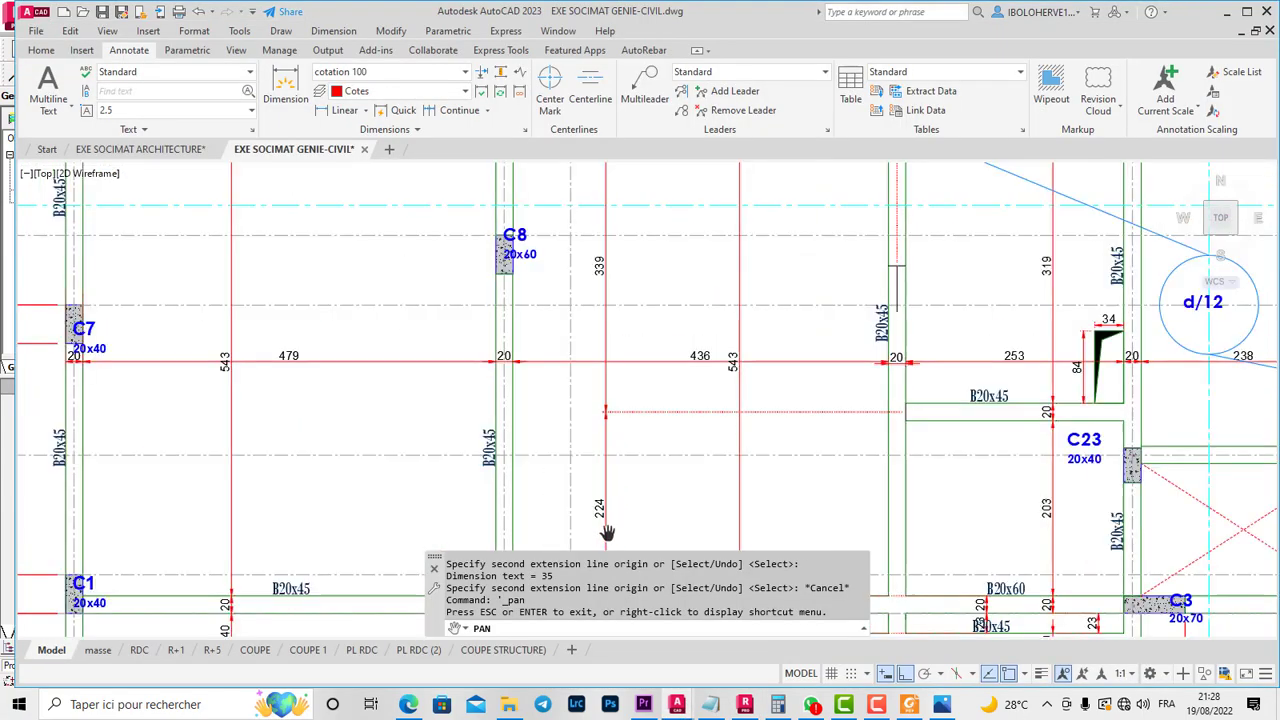
scroll(607, 532, "down", 3)
scroll(606, 365, "up", 6)
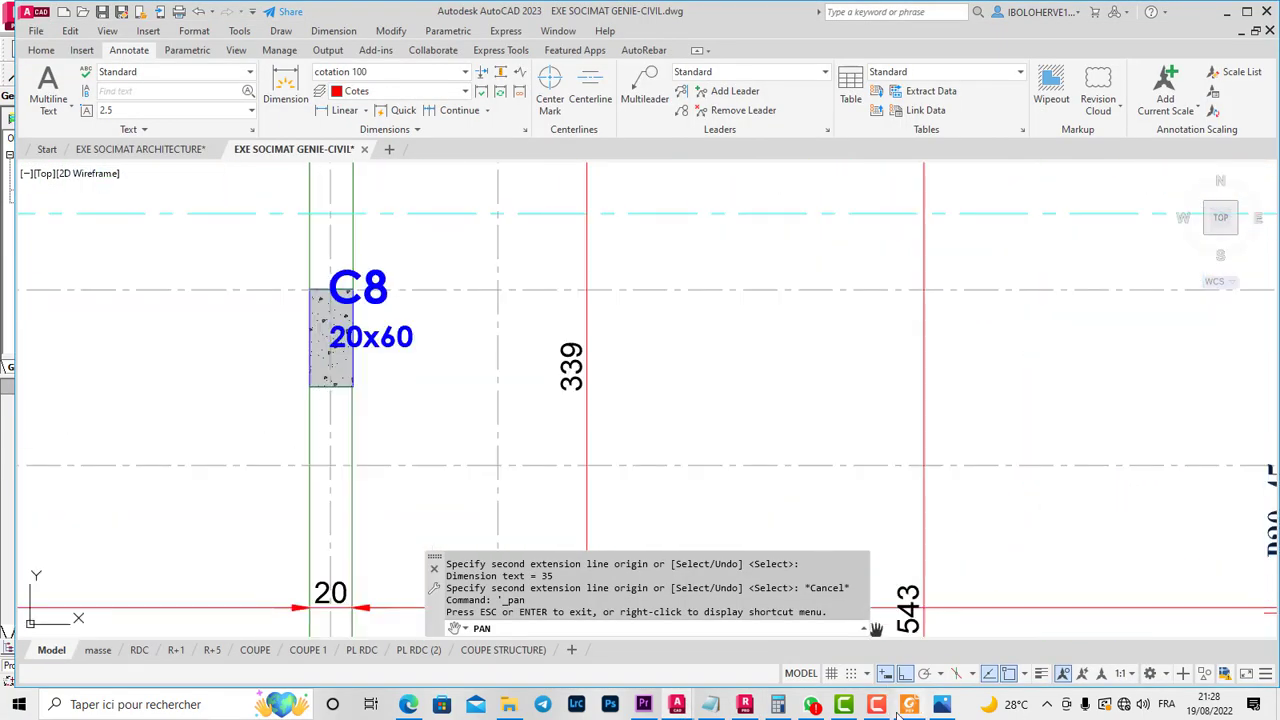
left_click(745, 704)
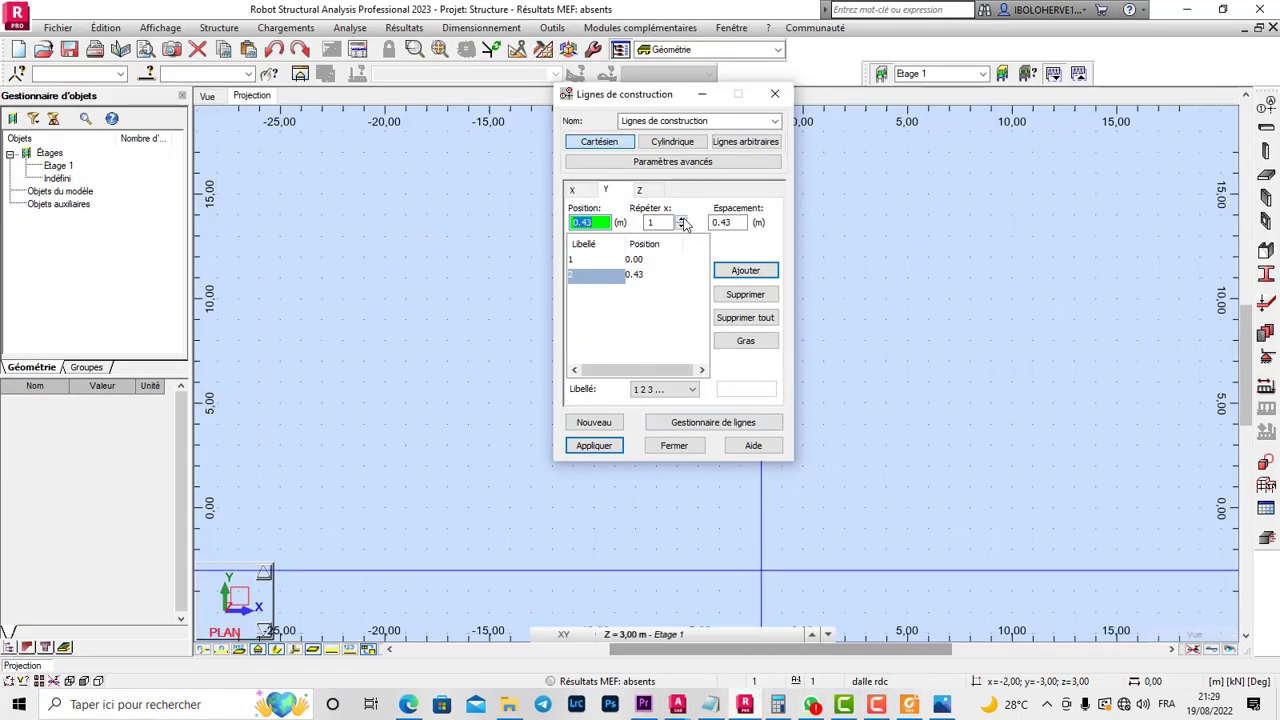
key("Tab")
key("Tab")
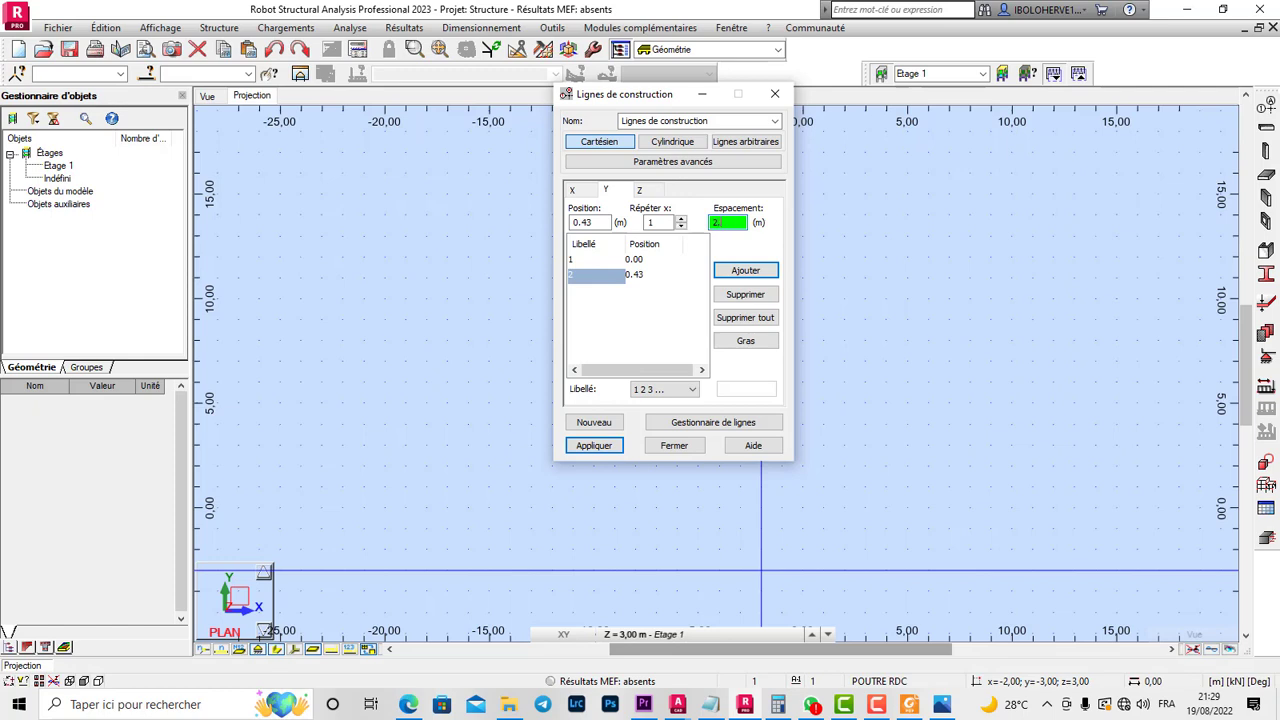
left_click(745, 268)
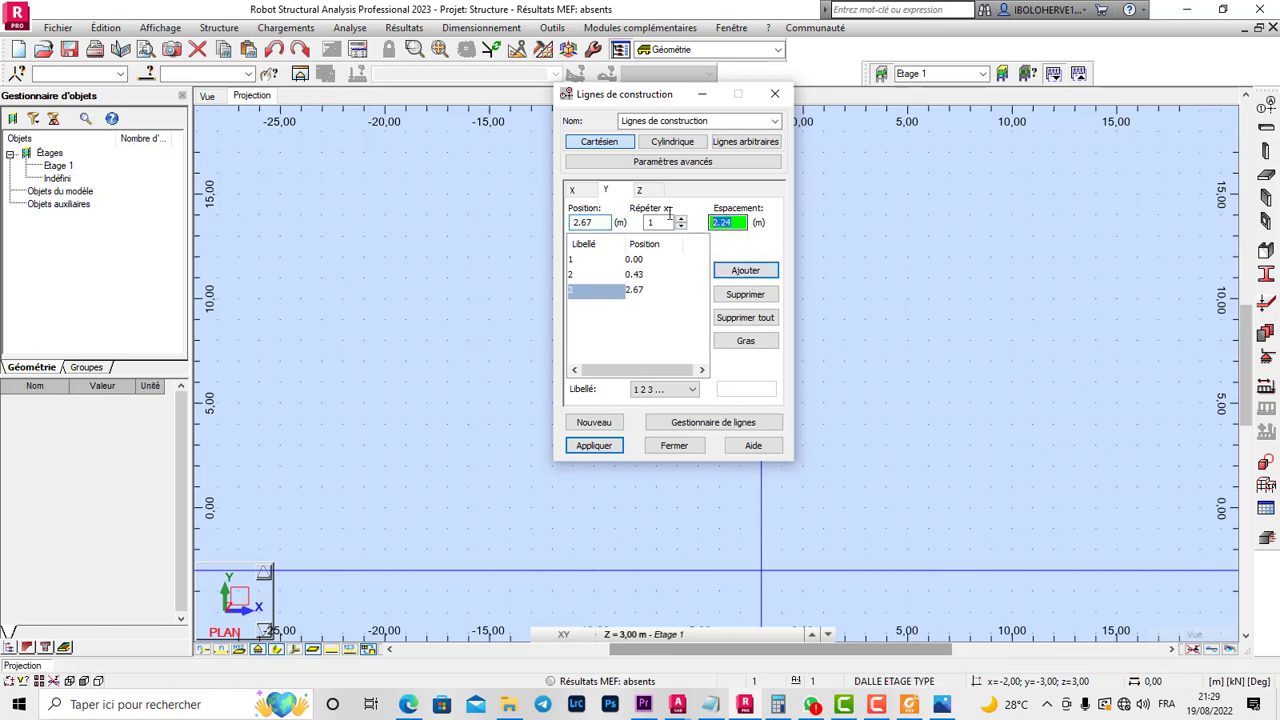
type("3.39")
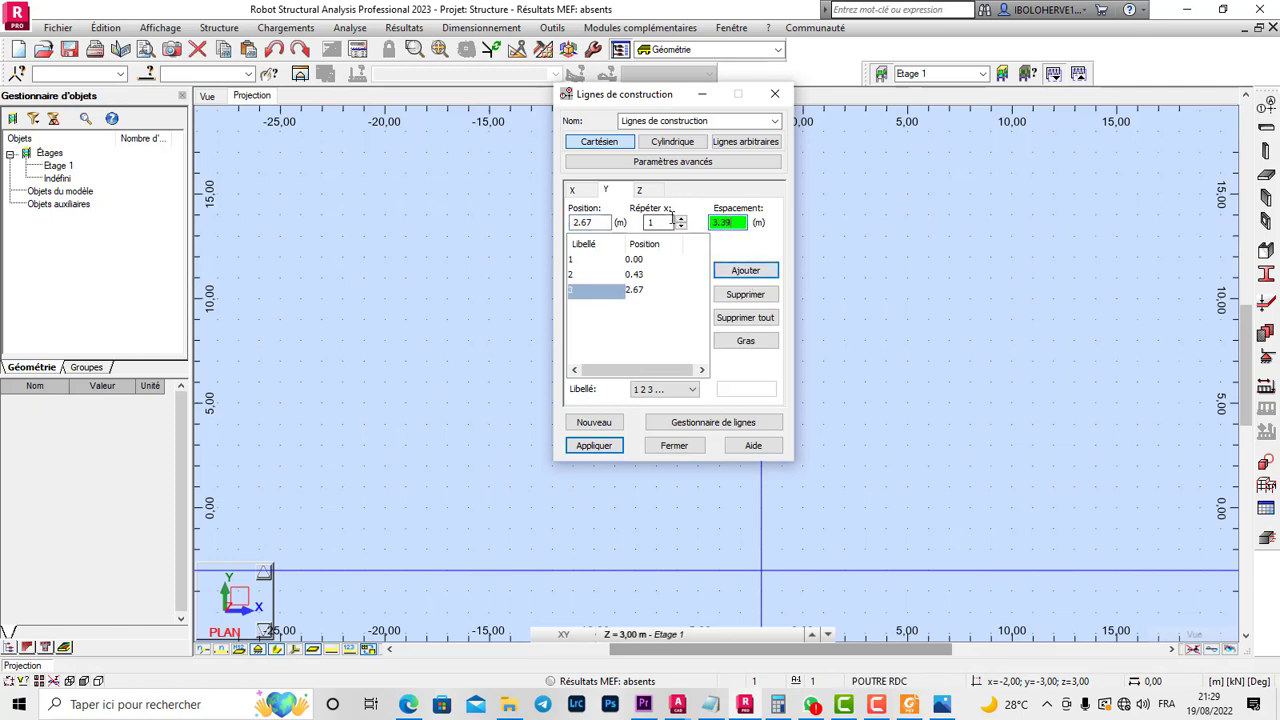
key("Return")
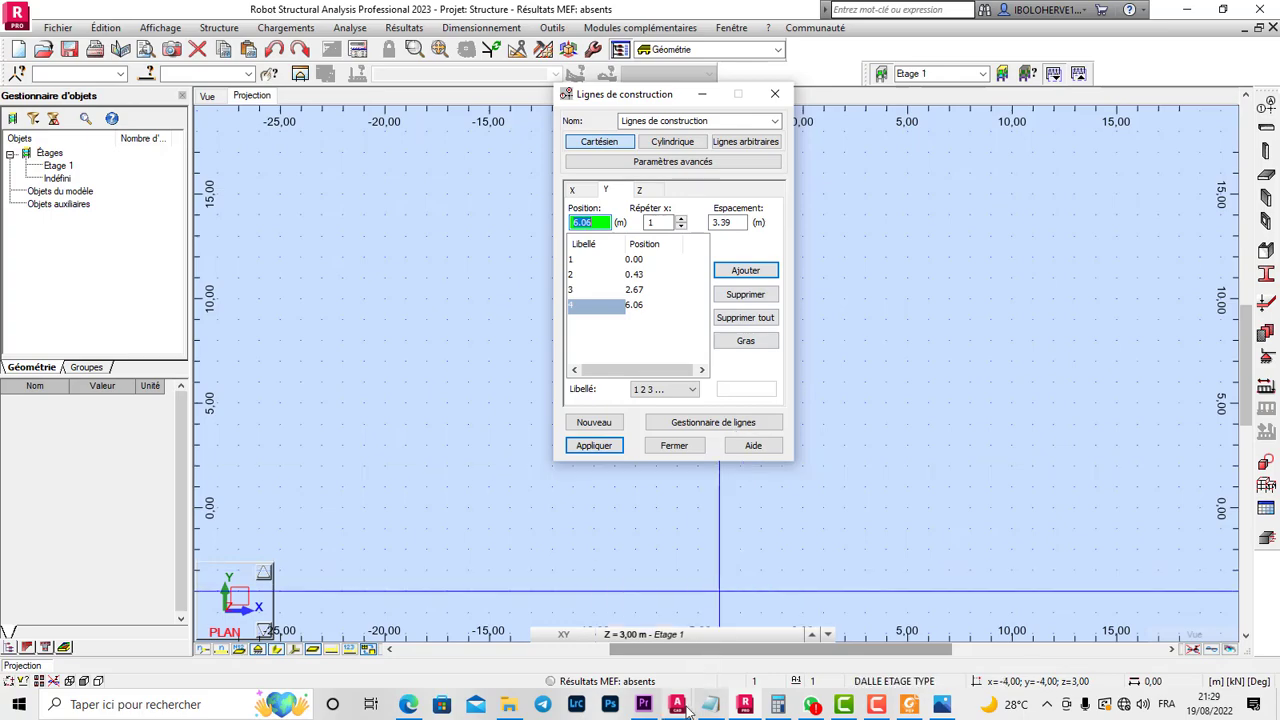
- Check the spacing between C12 and C18 in AutoCAD, then in Robot add the next Y construction line at 2.64 m spacing
mouse_move(678, 704)
left_click(752, 651)
scroll(671, 457, "down", 5)
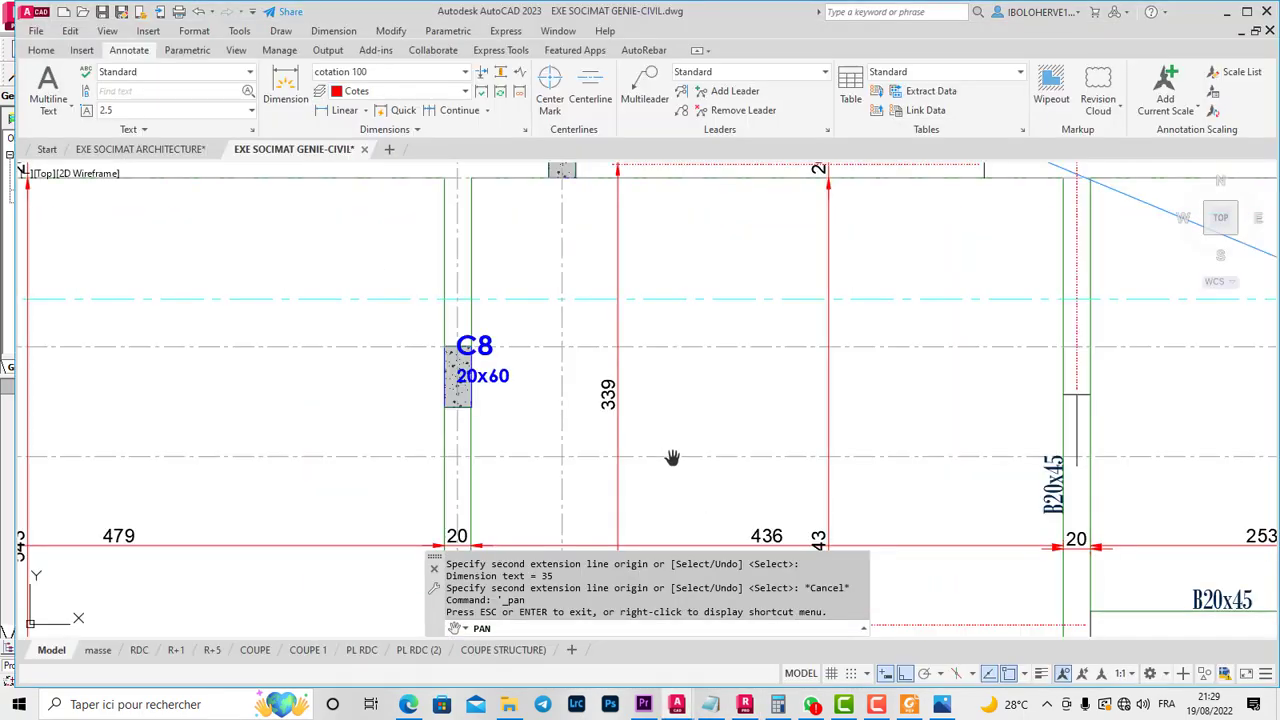
scroll(670, 432, "up", 8)
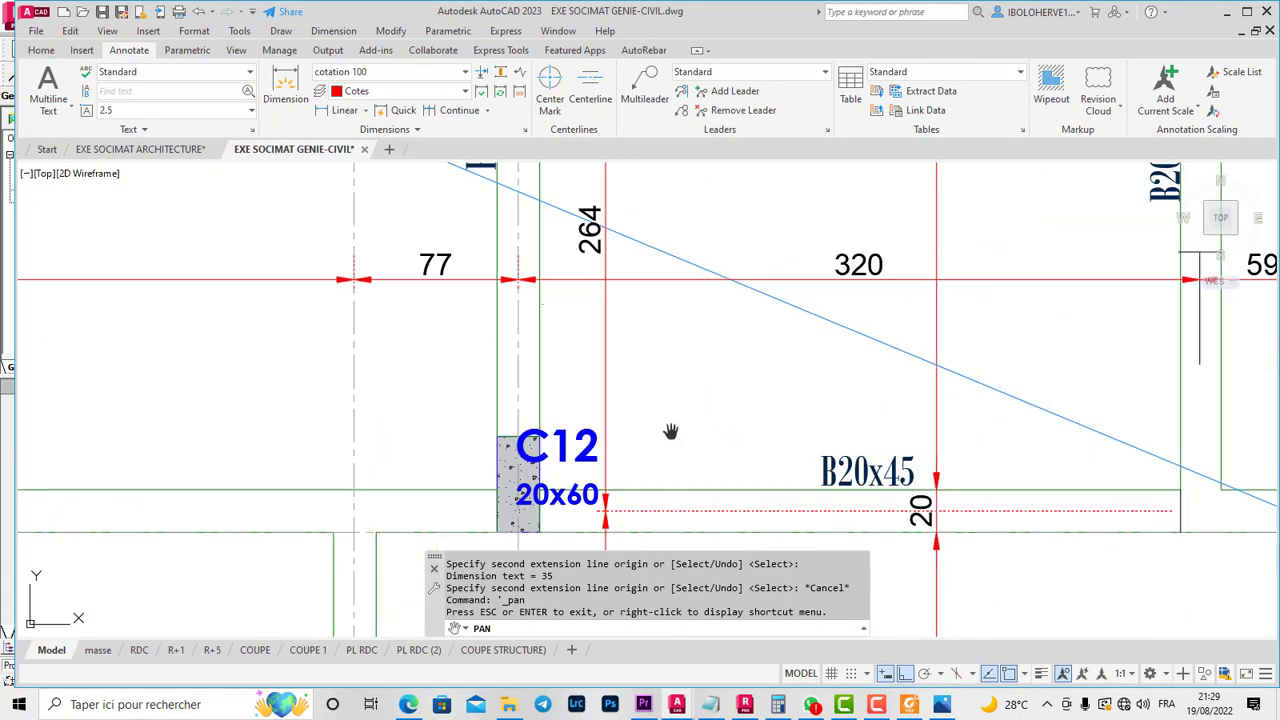
scroll(712, 416, "down", 6)
left_click_drag(697, 380, 700, 462)
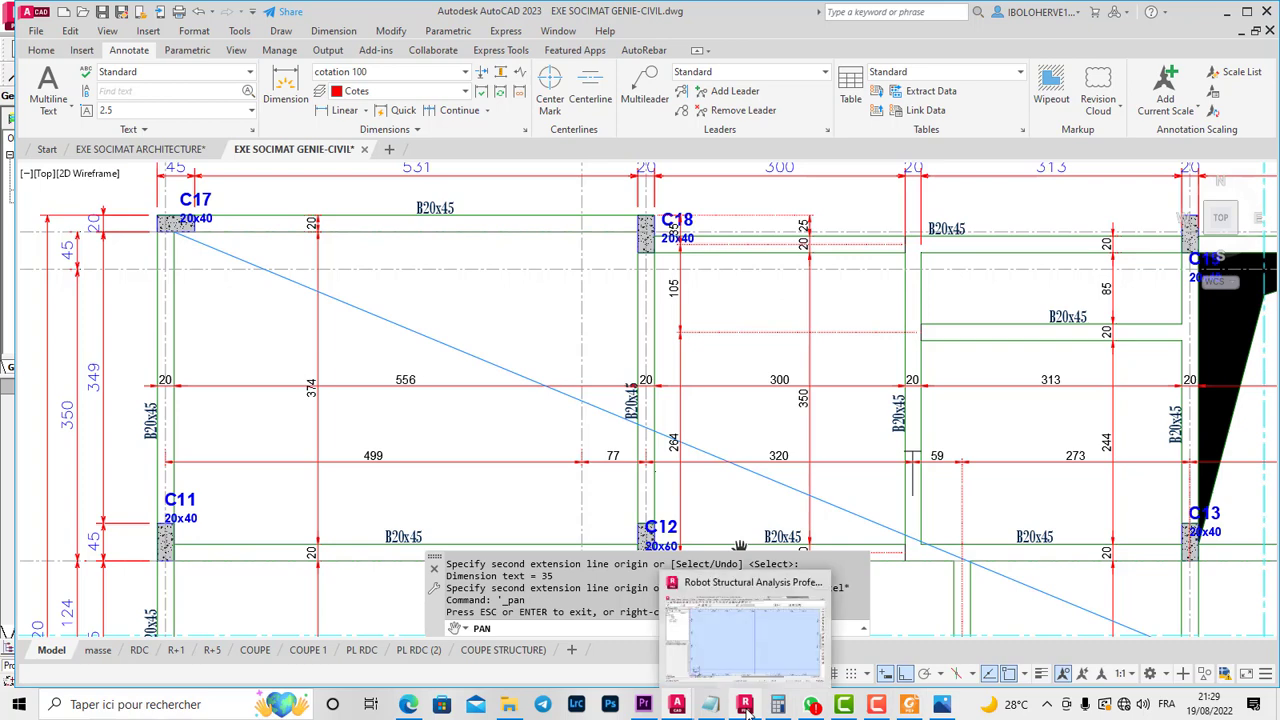
left_click(745, 645)
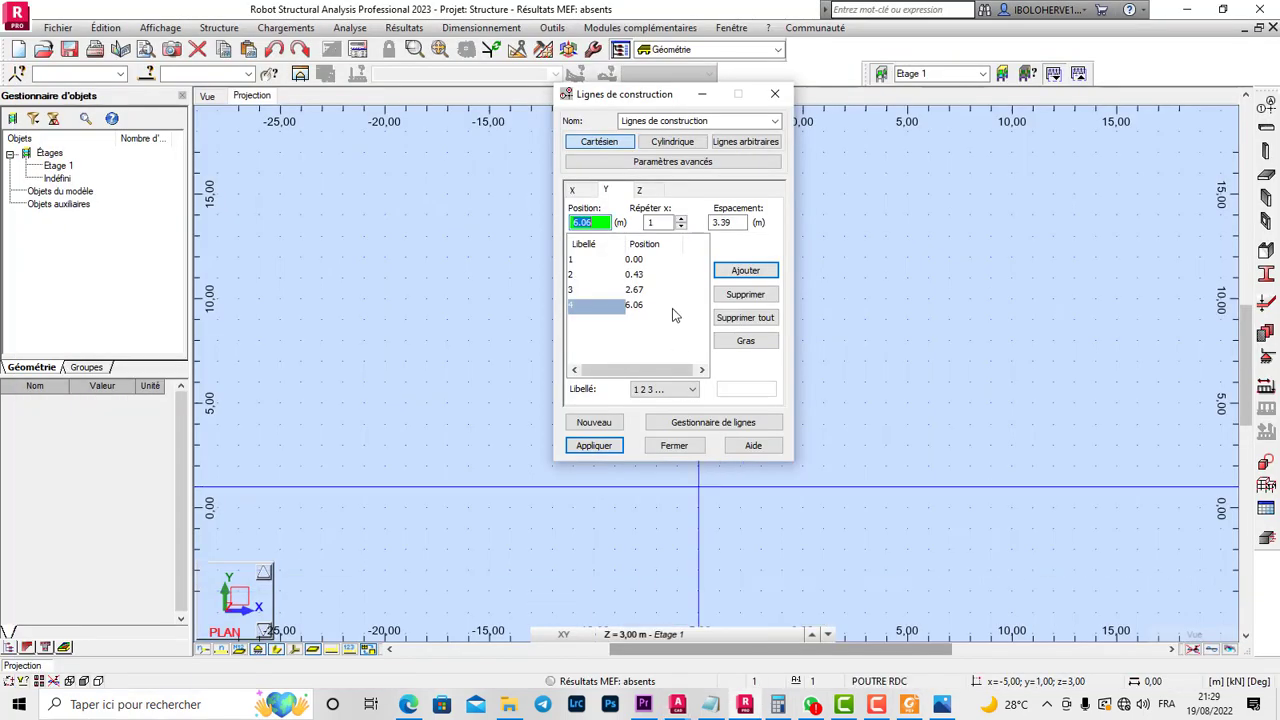
left_click(733, 222)
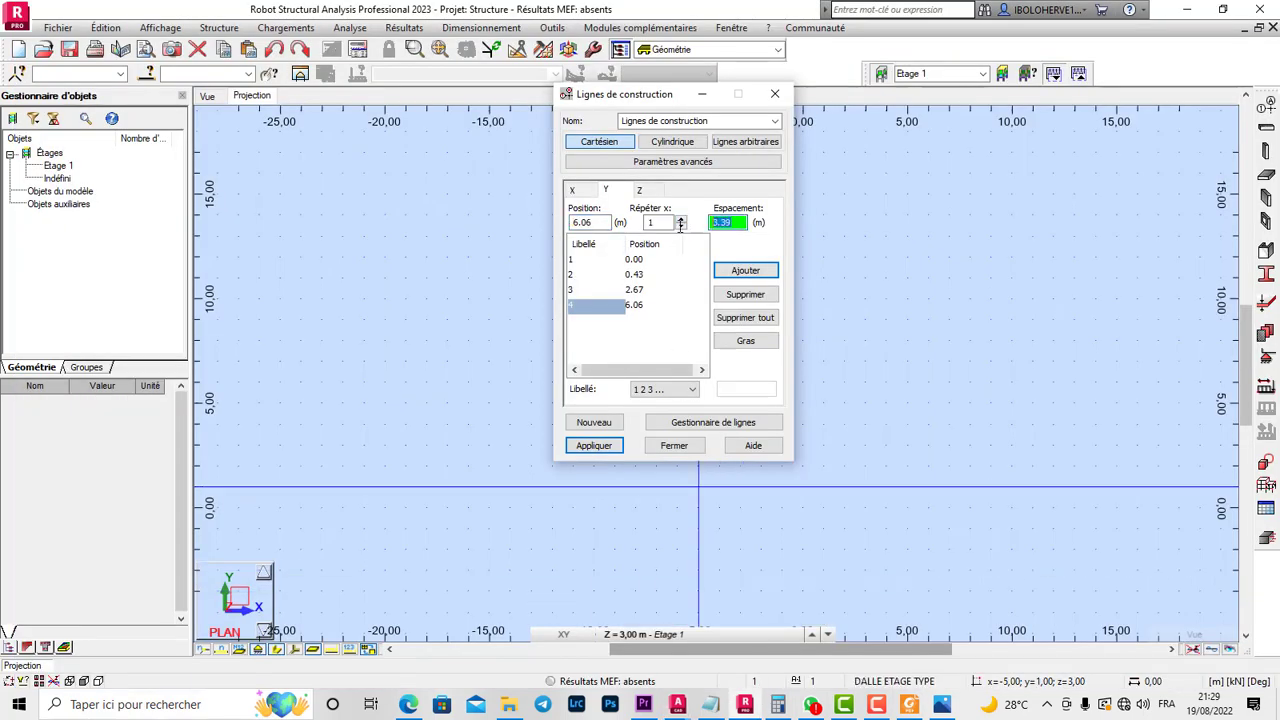
type("2.65")
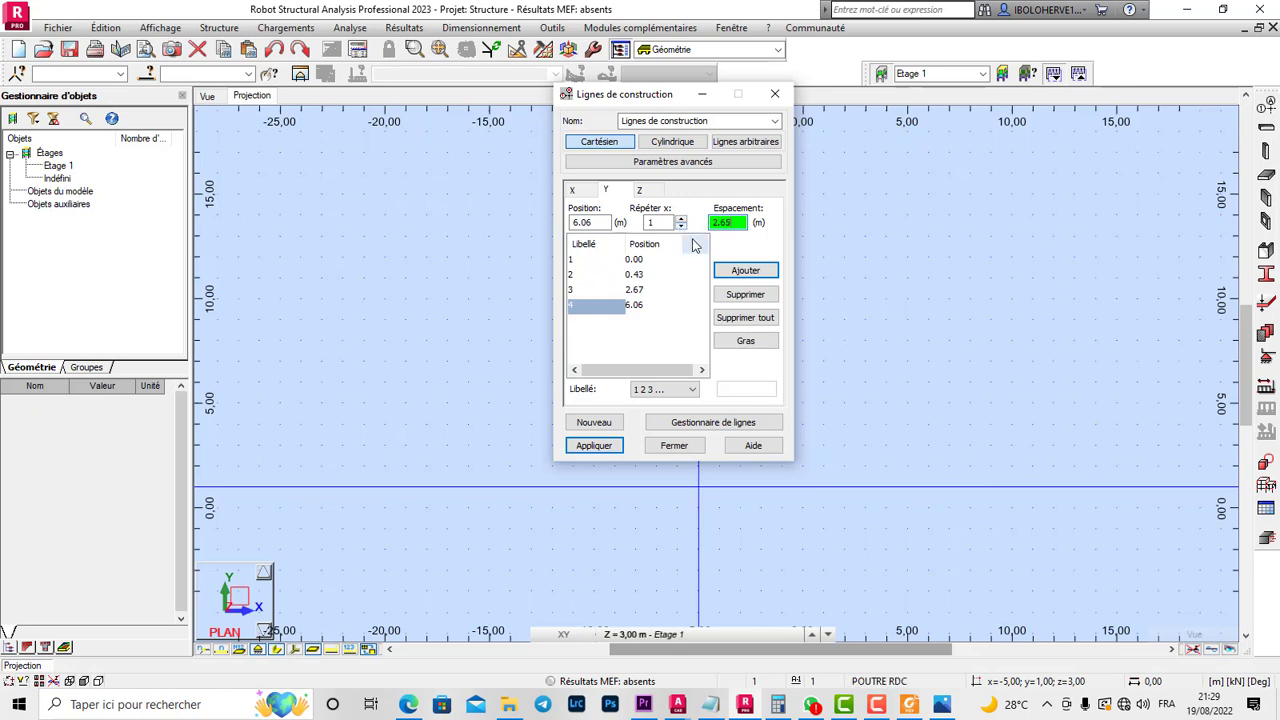
type("4")
left_click(745, 270)
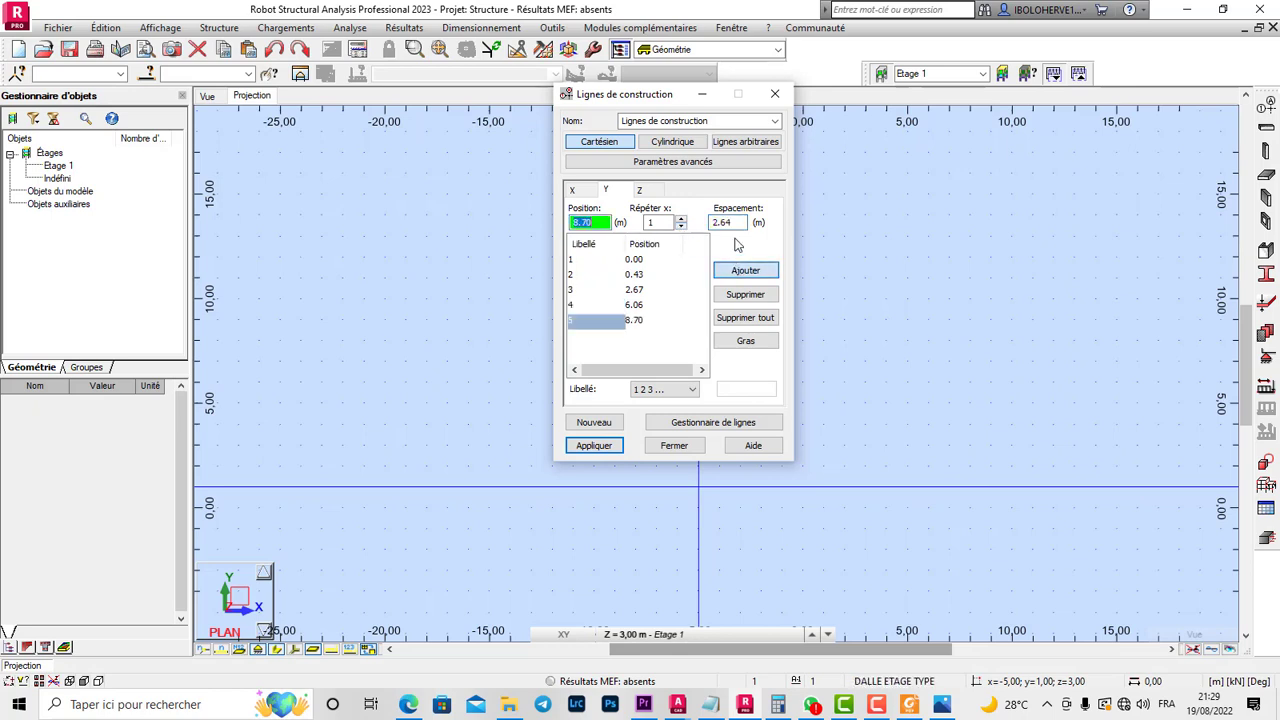
- Add the last two Y construction lines, spaced 1.05 m and 0.35 m
left_click(729, 222)
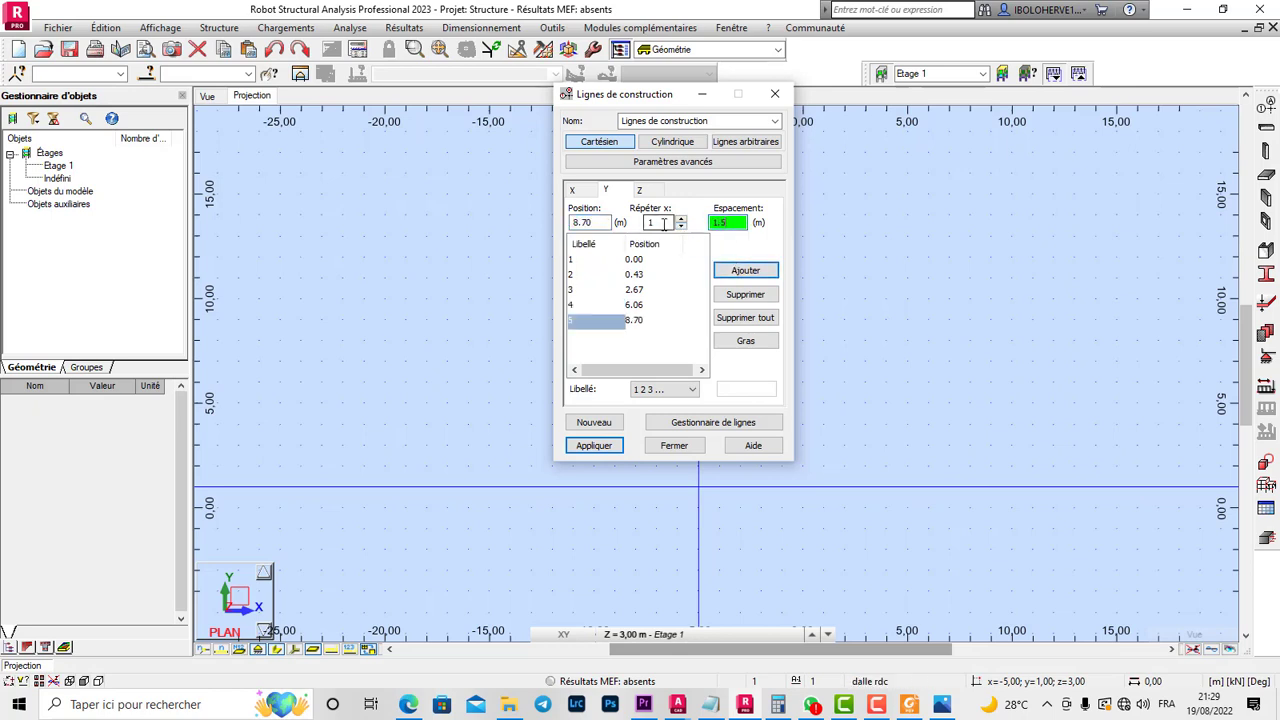
left_click(745, 270)
left_click(729, 222)
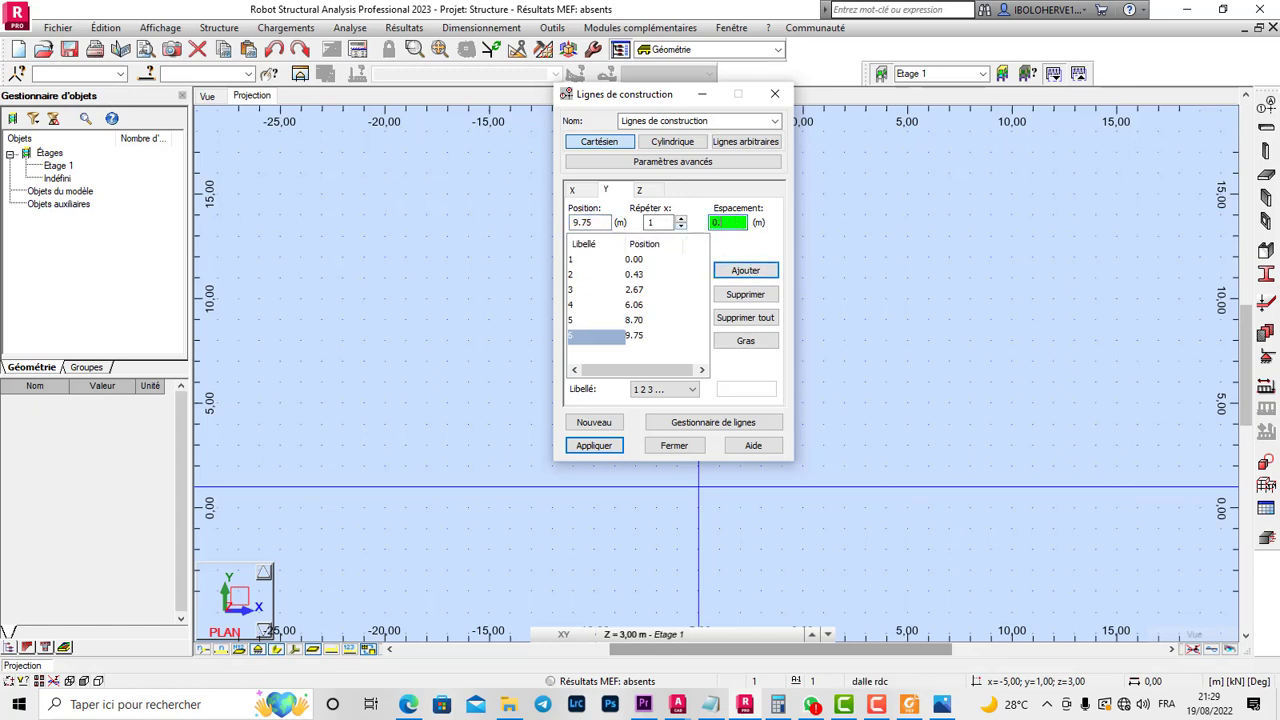
left_click(745, 270)
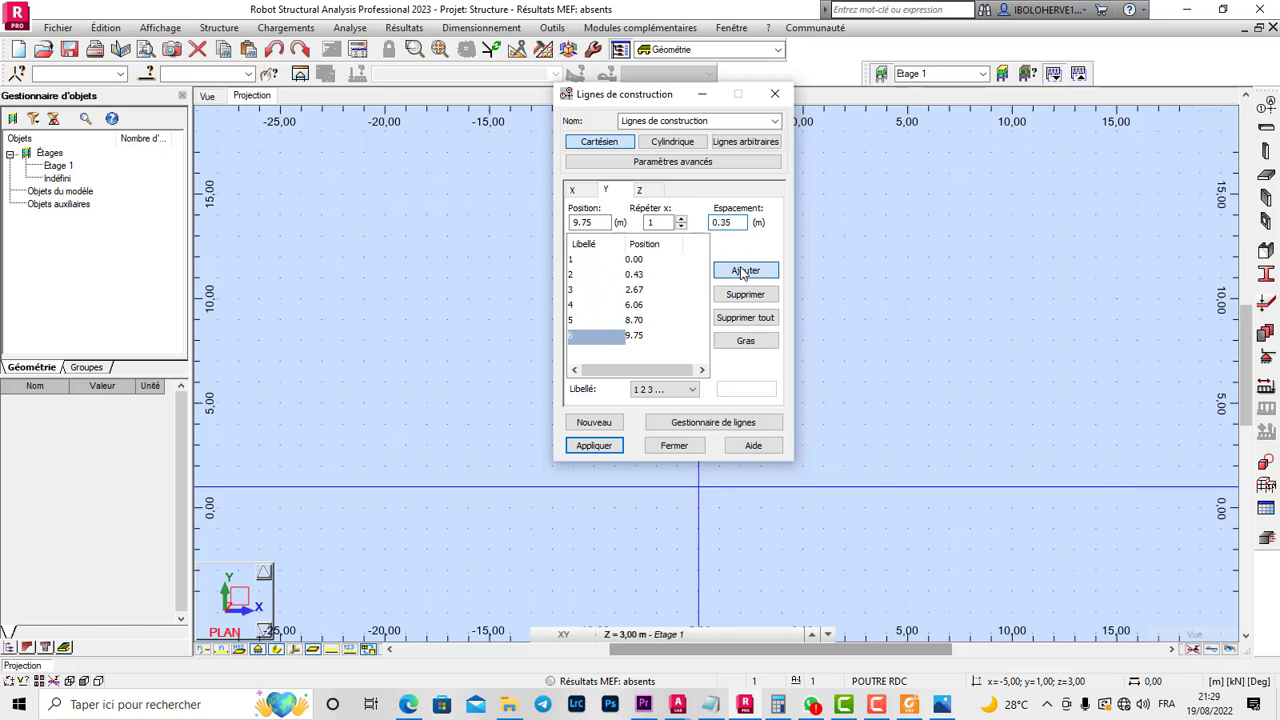
- Open the Z construction line settings and examine the building section in AutoCAD to read the number of storeys
left_click(640, 190)
left_click(721, 367)
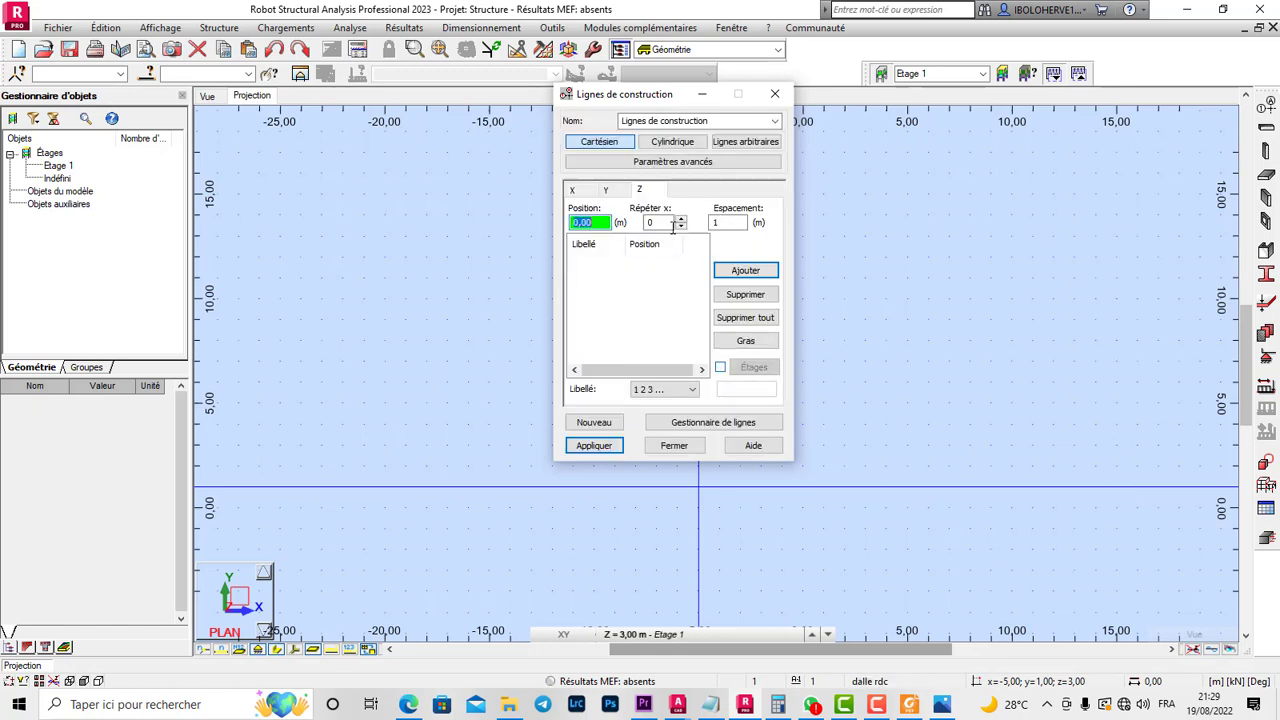
left_click(664, 222)
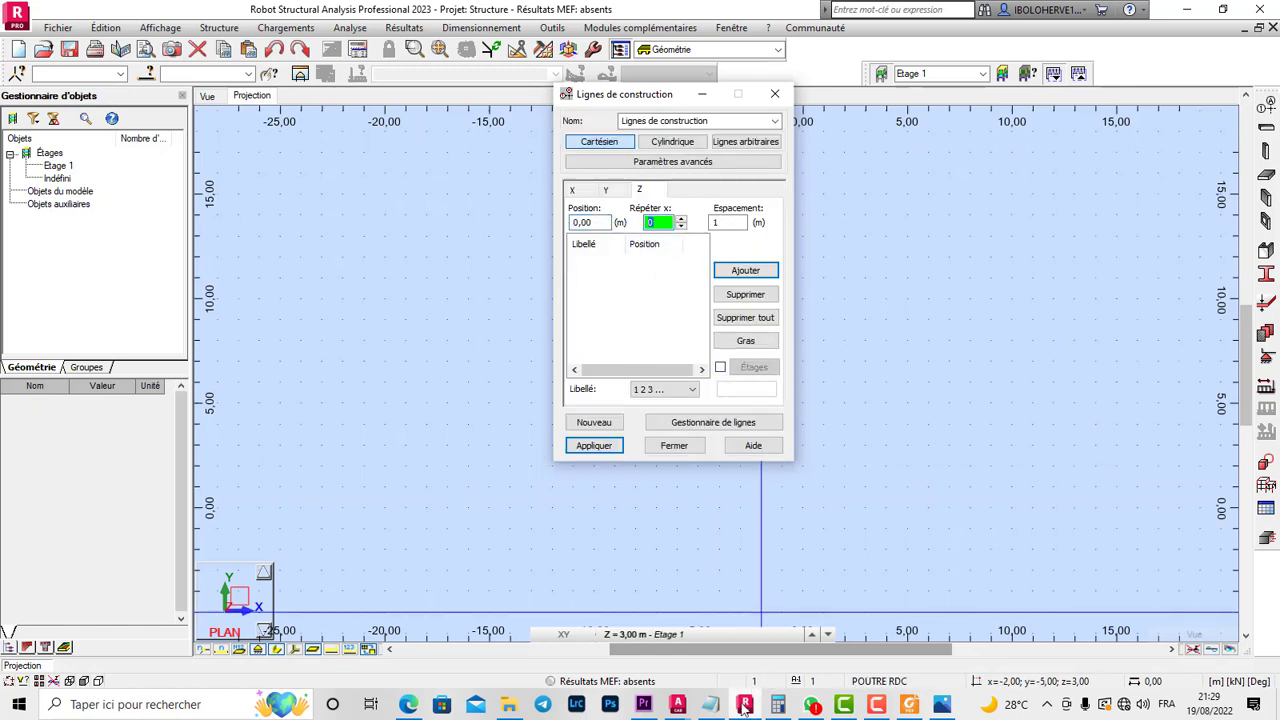
left_click(678, 706)
left_click(785, 632)
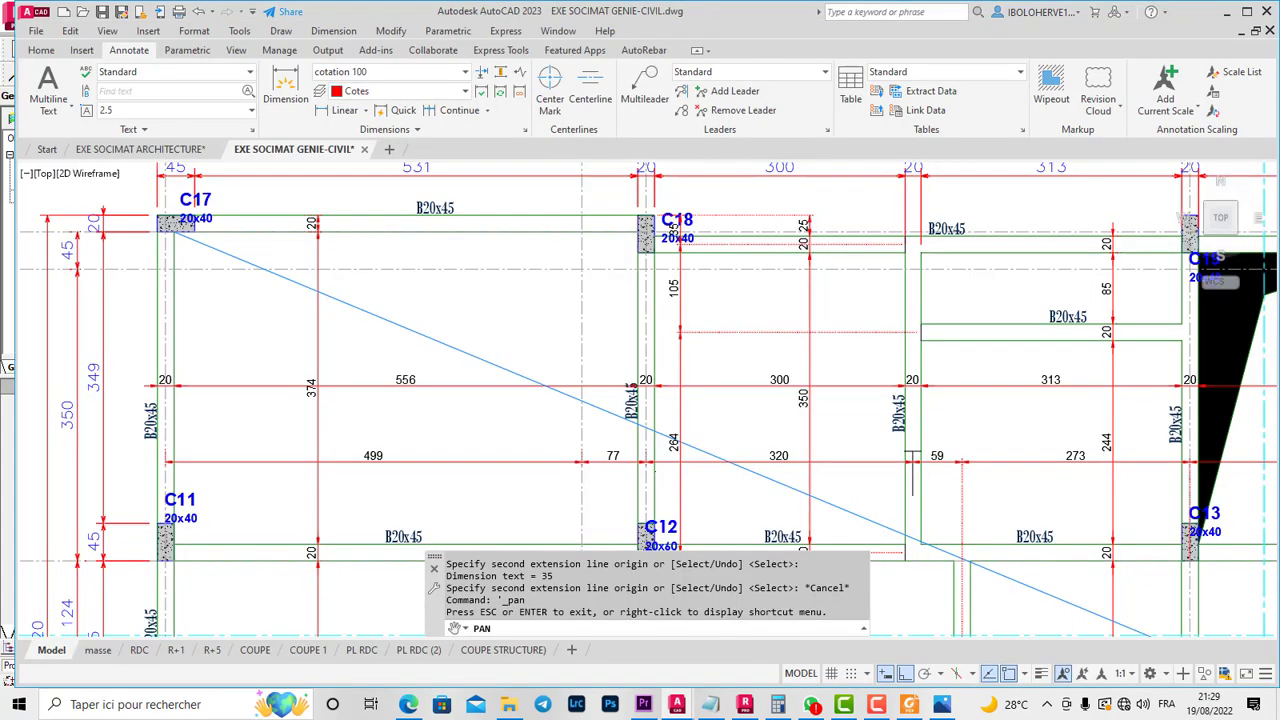
scroll(700, 371, "down", 6)
scroll(771, 357, "up", 8)
scroll(760, 350, "down", 6)
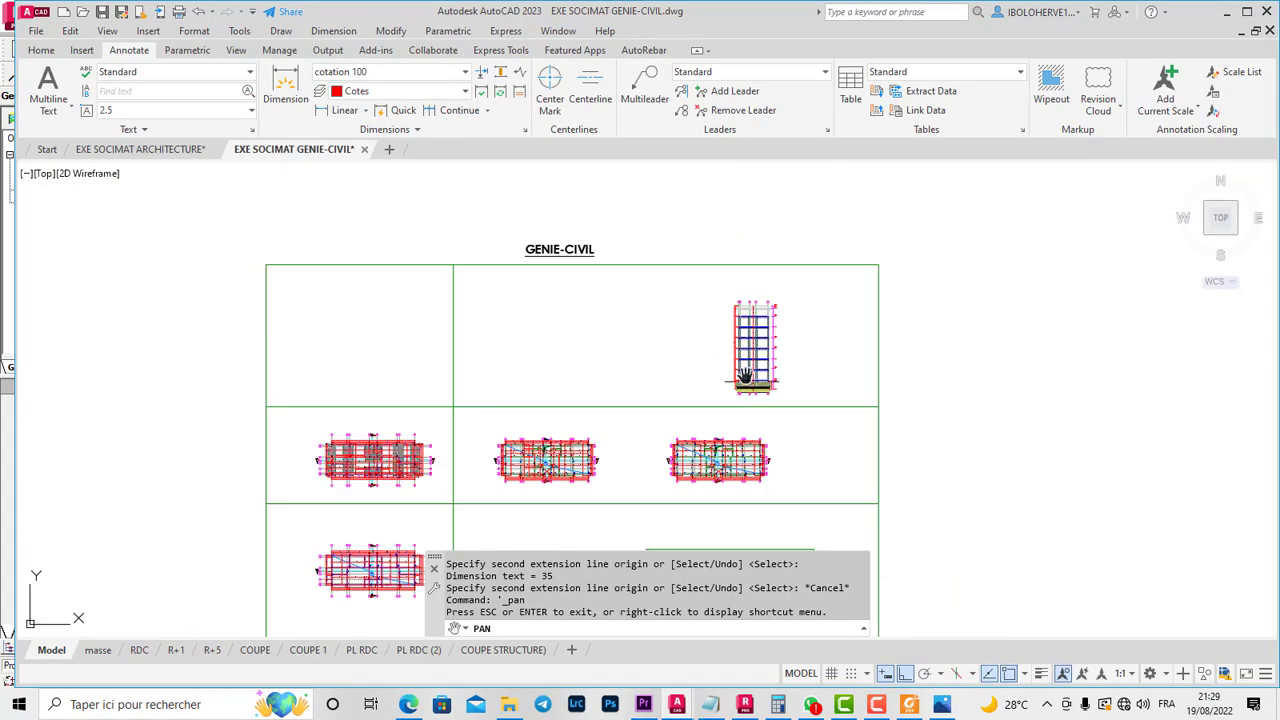
scroll(748, 370, "up", 5)
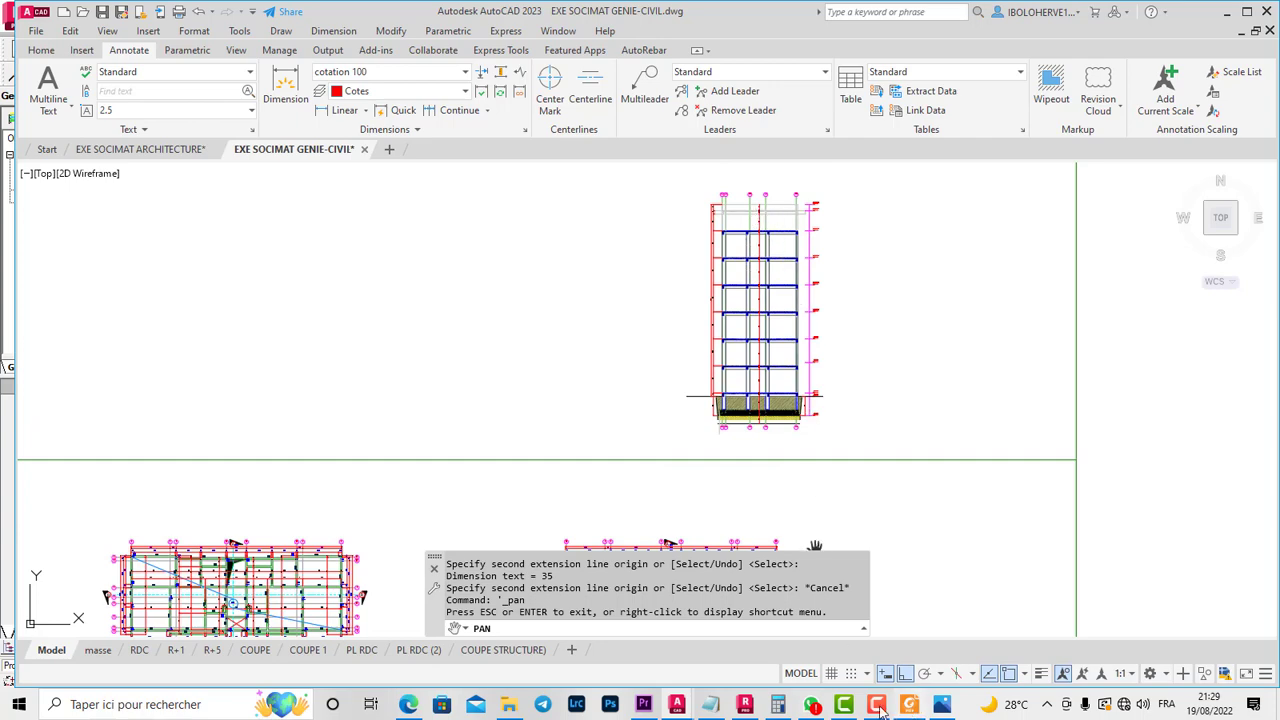
- In Robot, add Z construction lines from position 0,00 repeated 7 times at 3.50 m spacing, and apply the grid
left_click(745, 704)
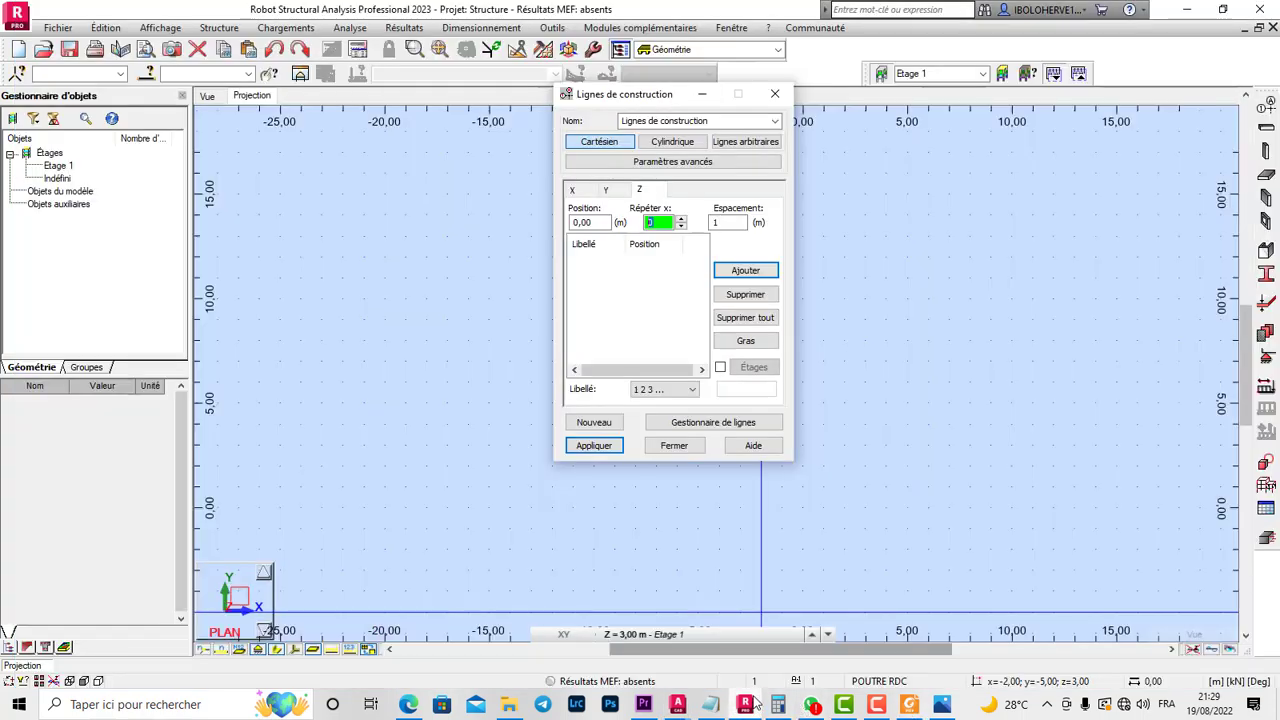
left_click(662, 222)
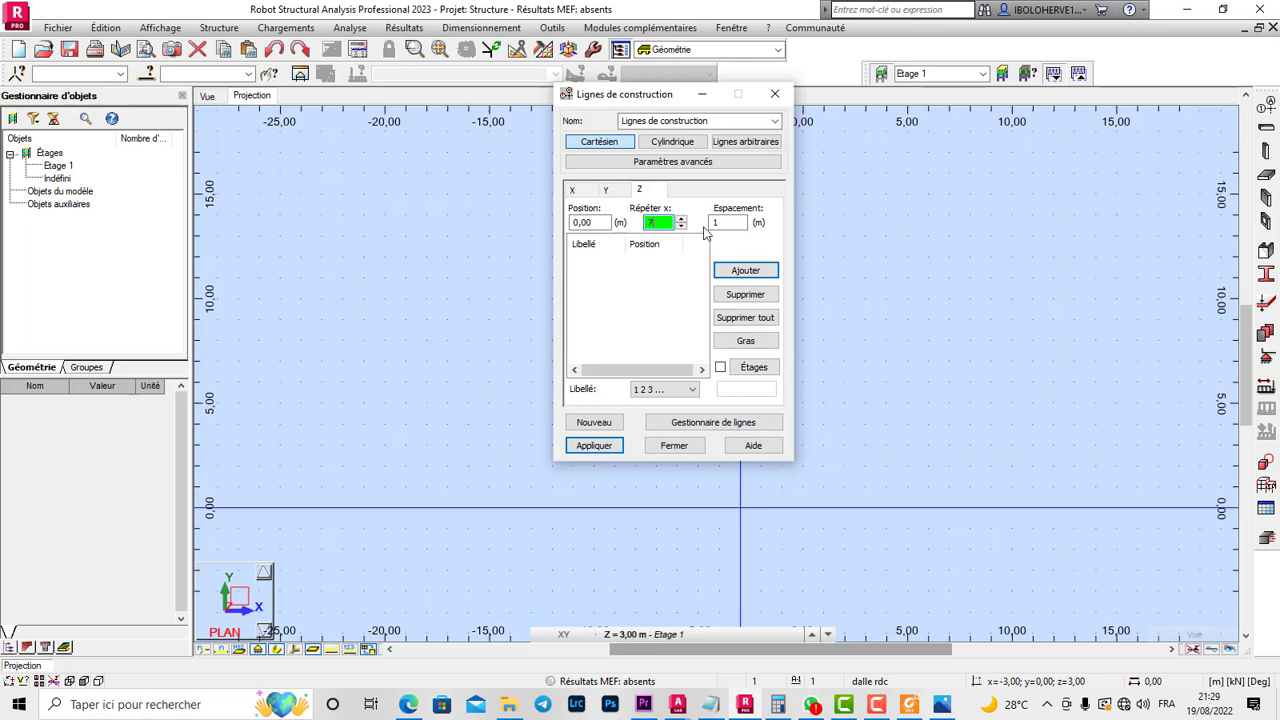
key("Tab")
type("3,")
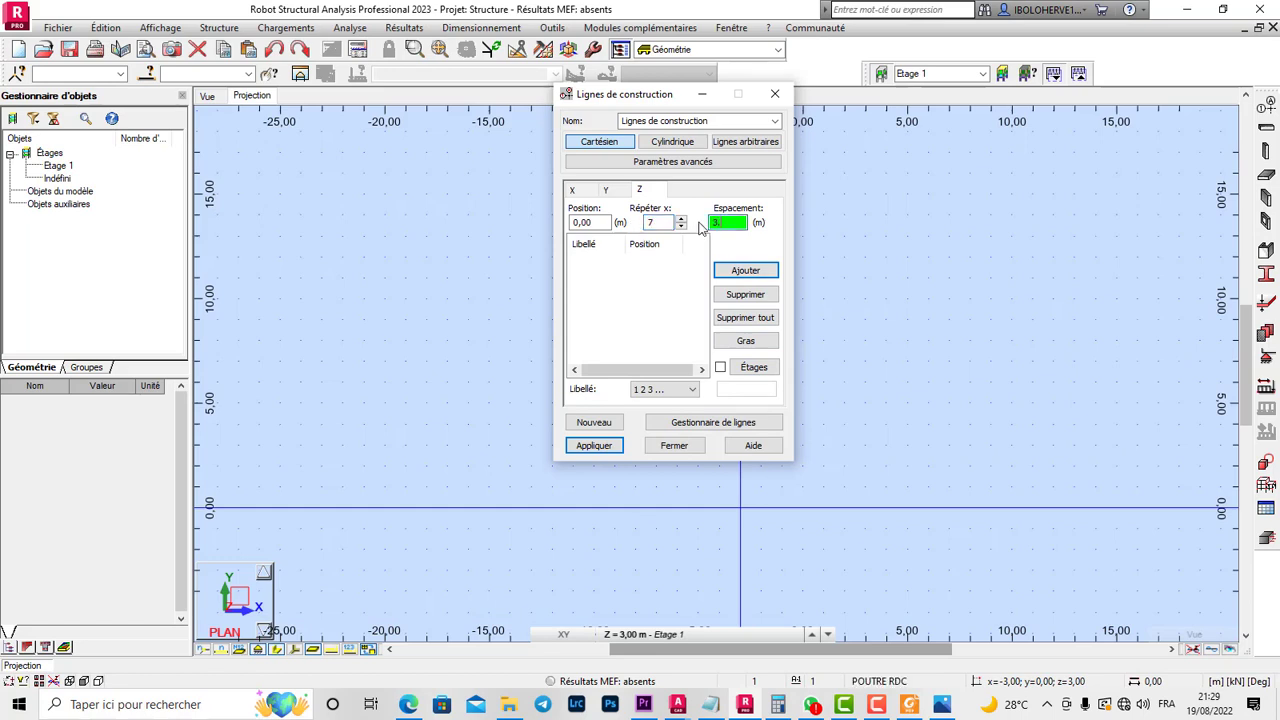
type("50")
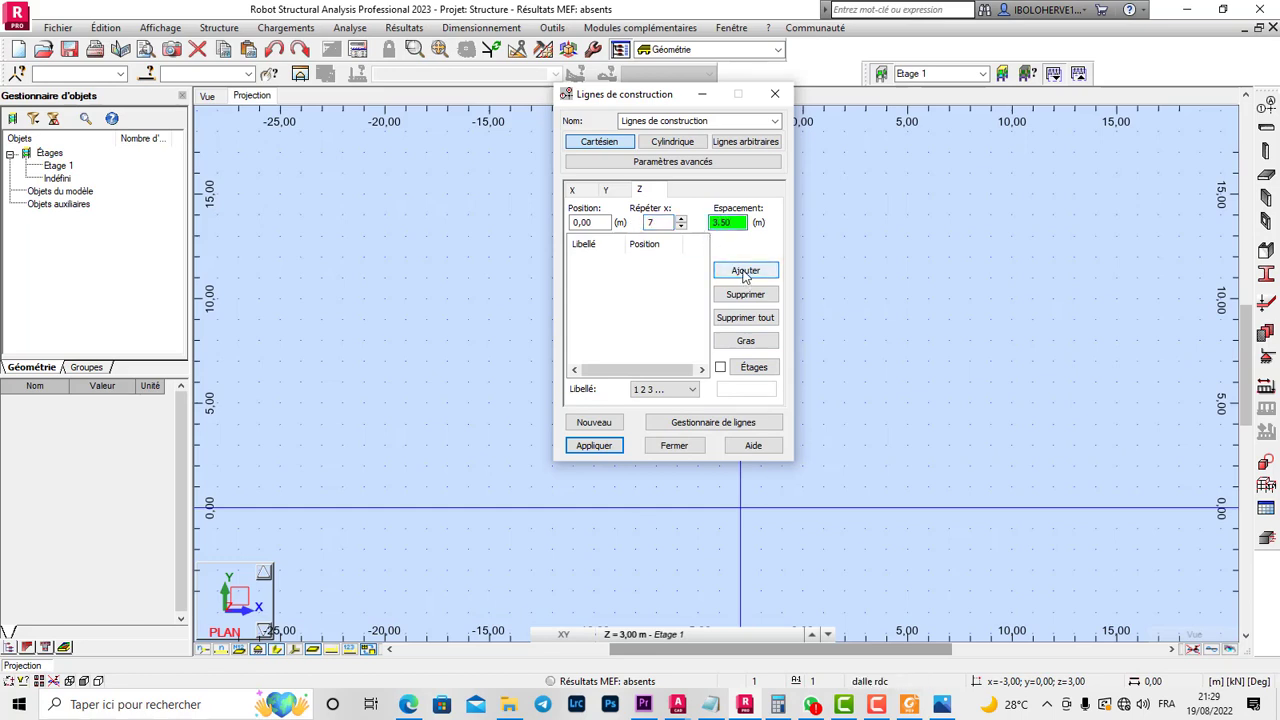
left_click(745, 270)
left_click(614, 449)
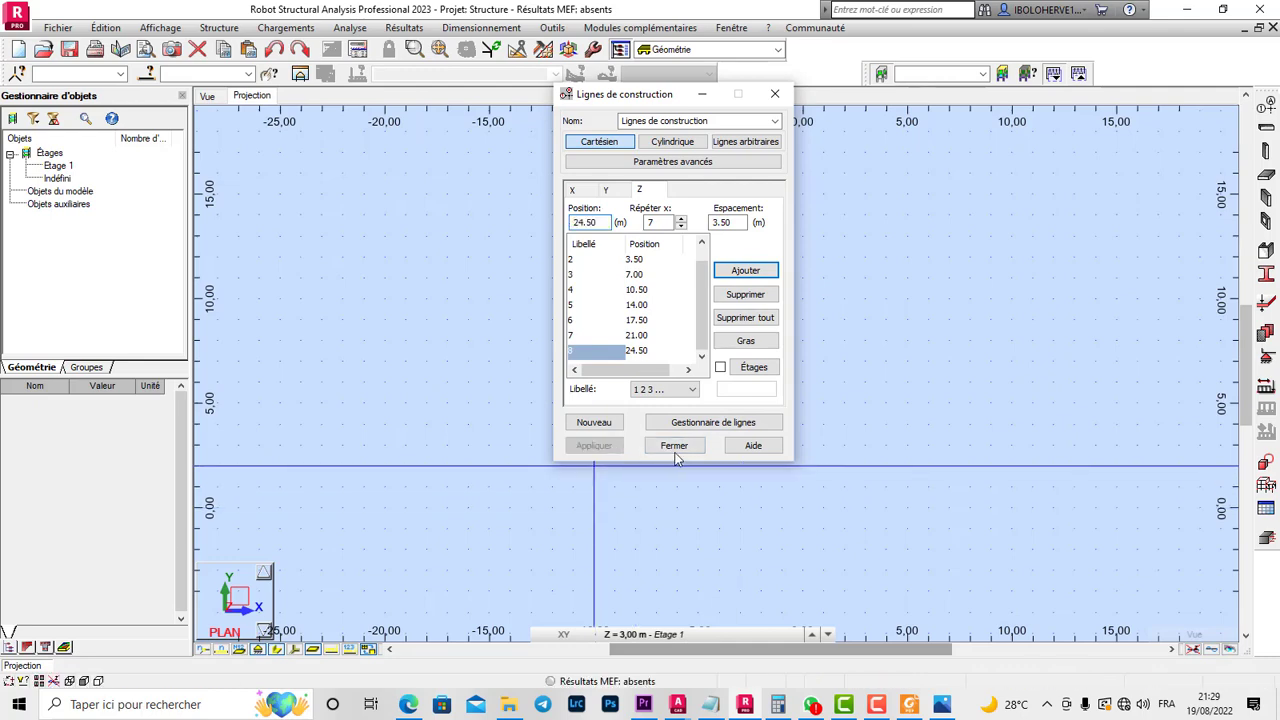
left_click(674, 445)
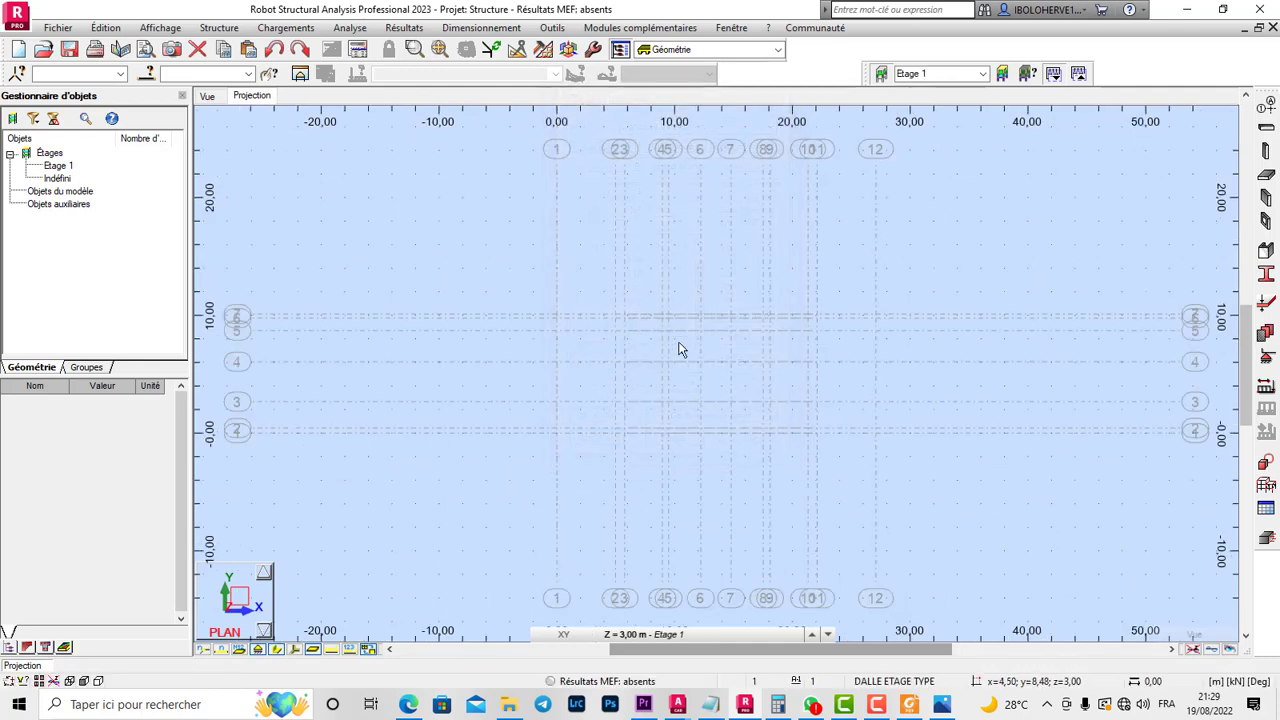
scroll(617, 359, "up", 2)
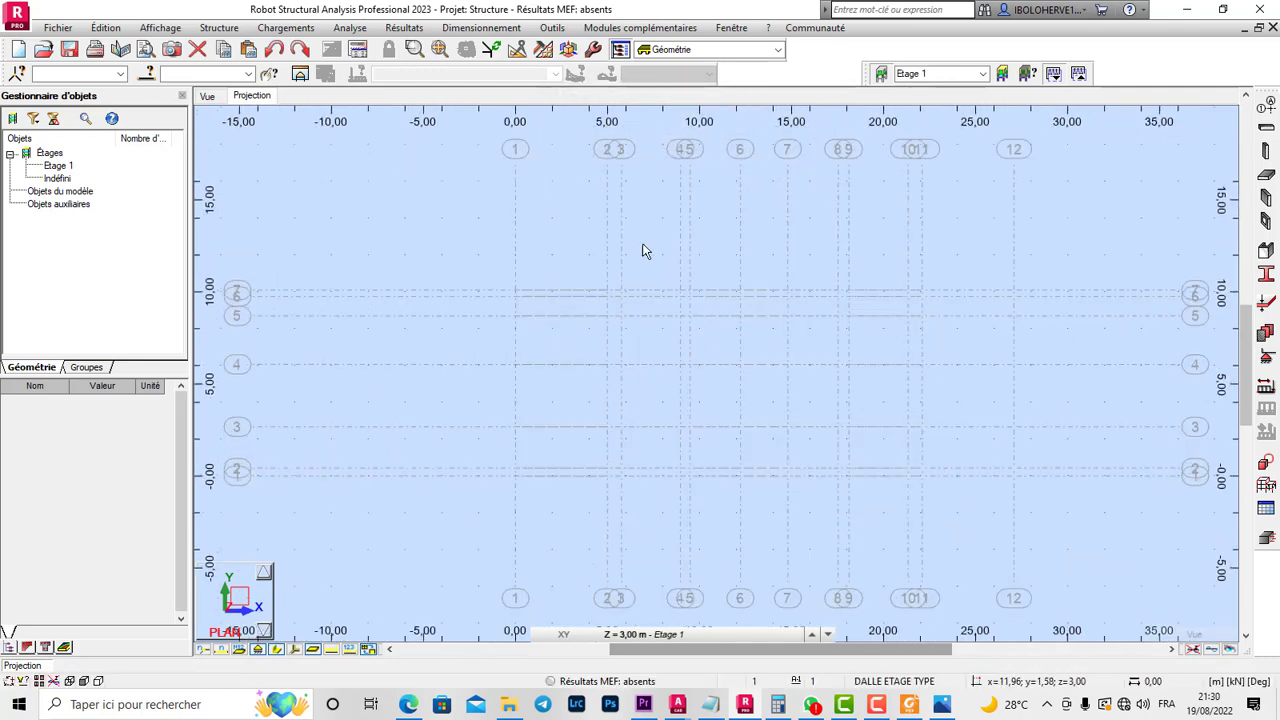
scroll(742, 478, "down", 1)
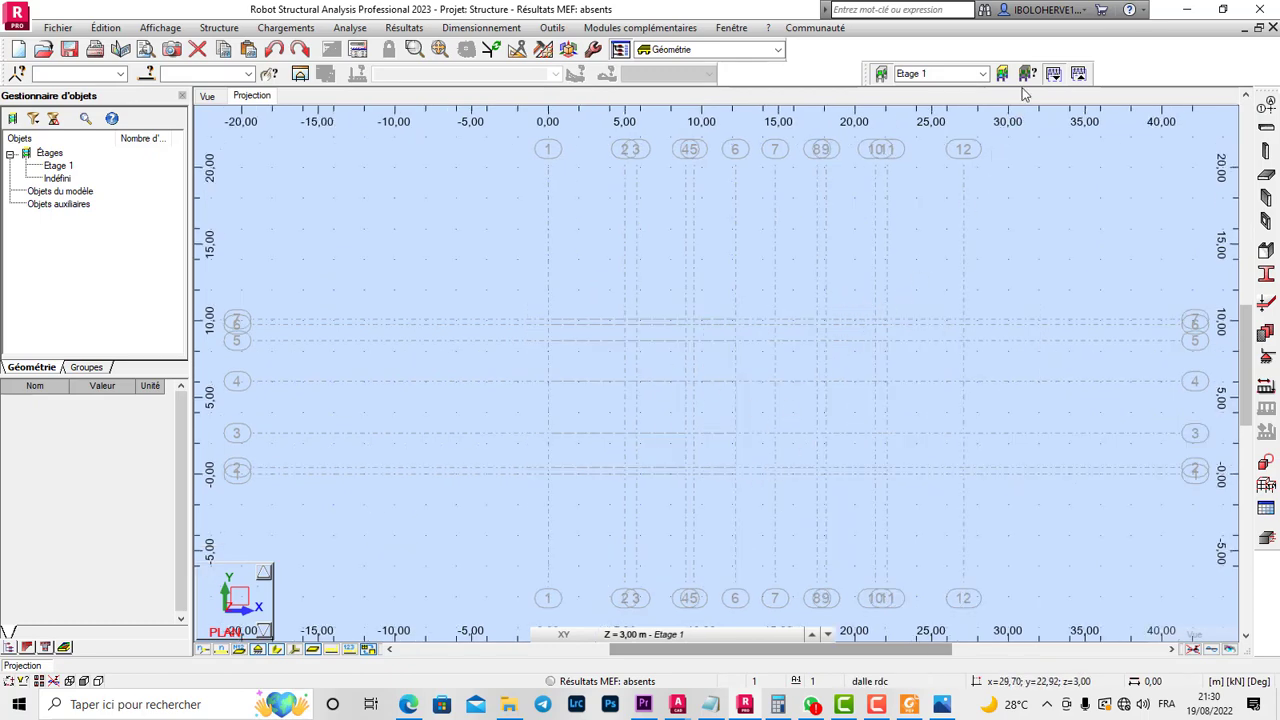
- Open the storey definitions and delete all existing storeys
left_click(215, 30)
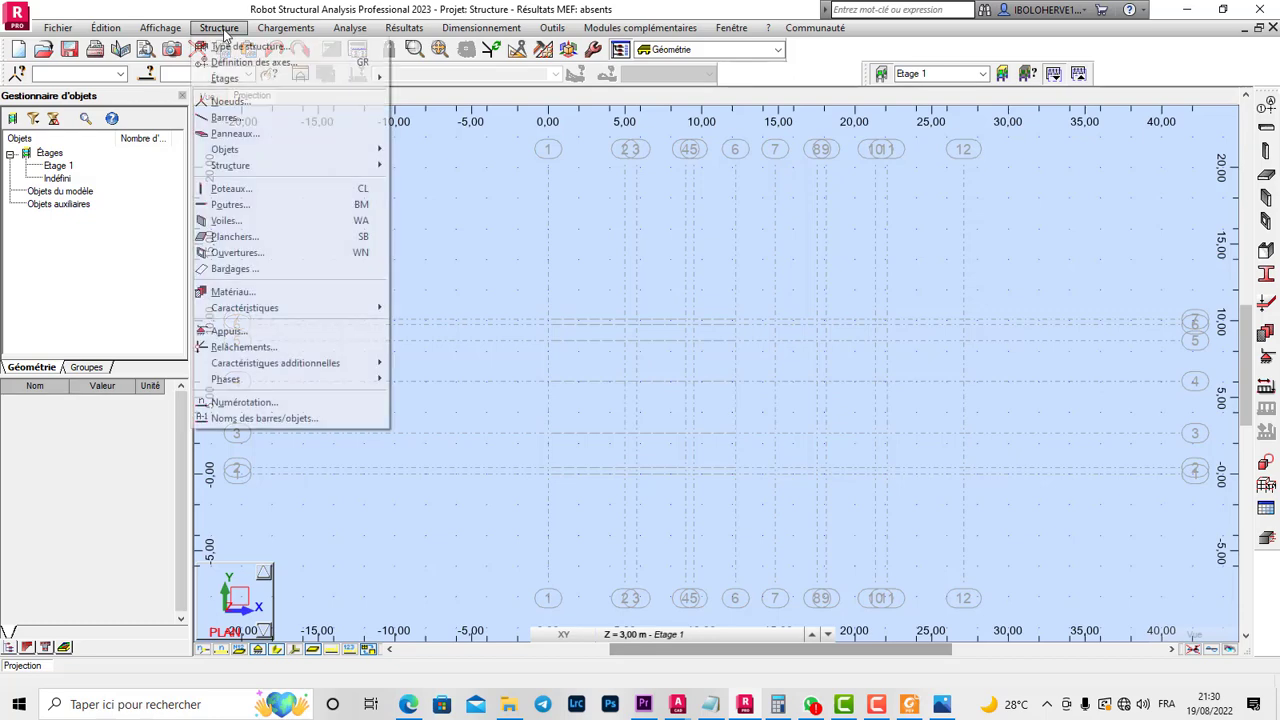
mouse_move(350, 80)
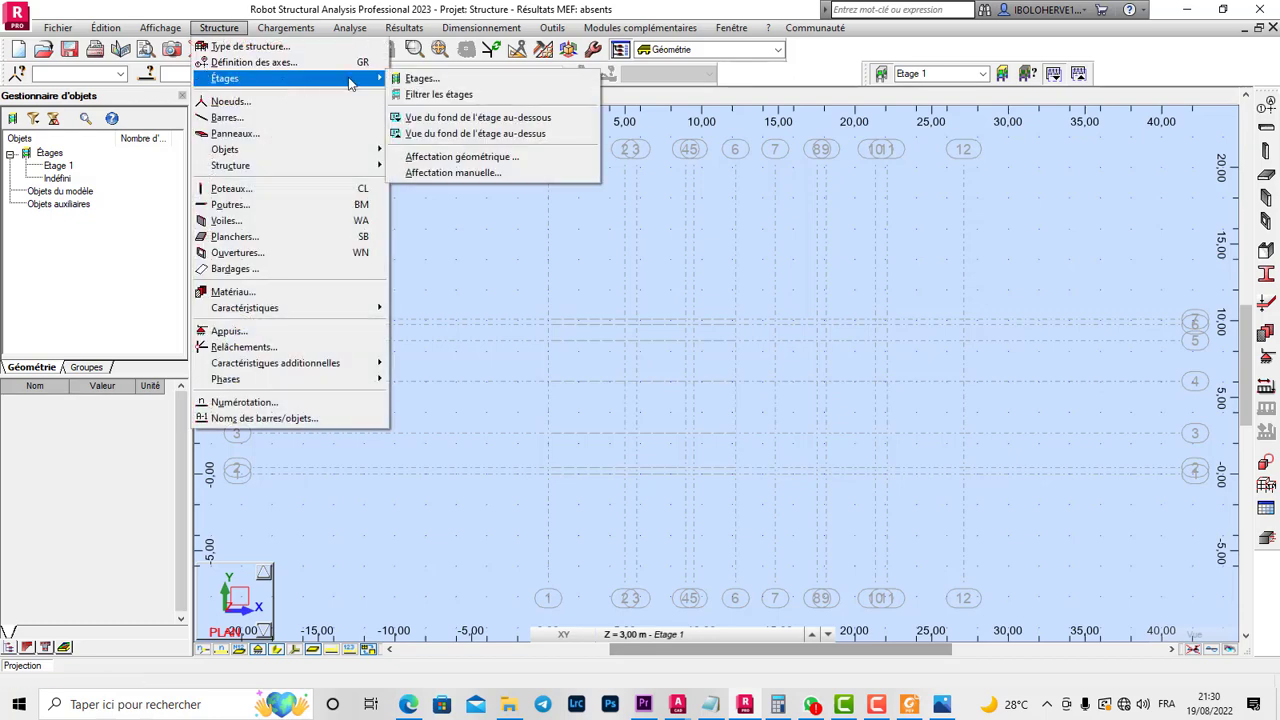
left_click(418, 78)
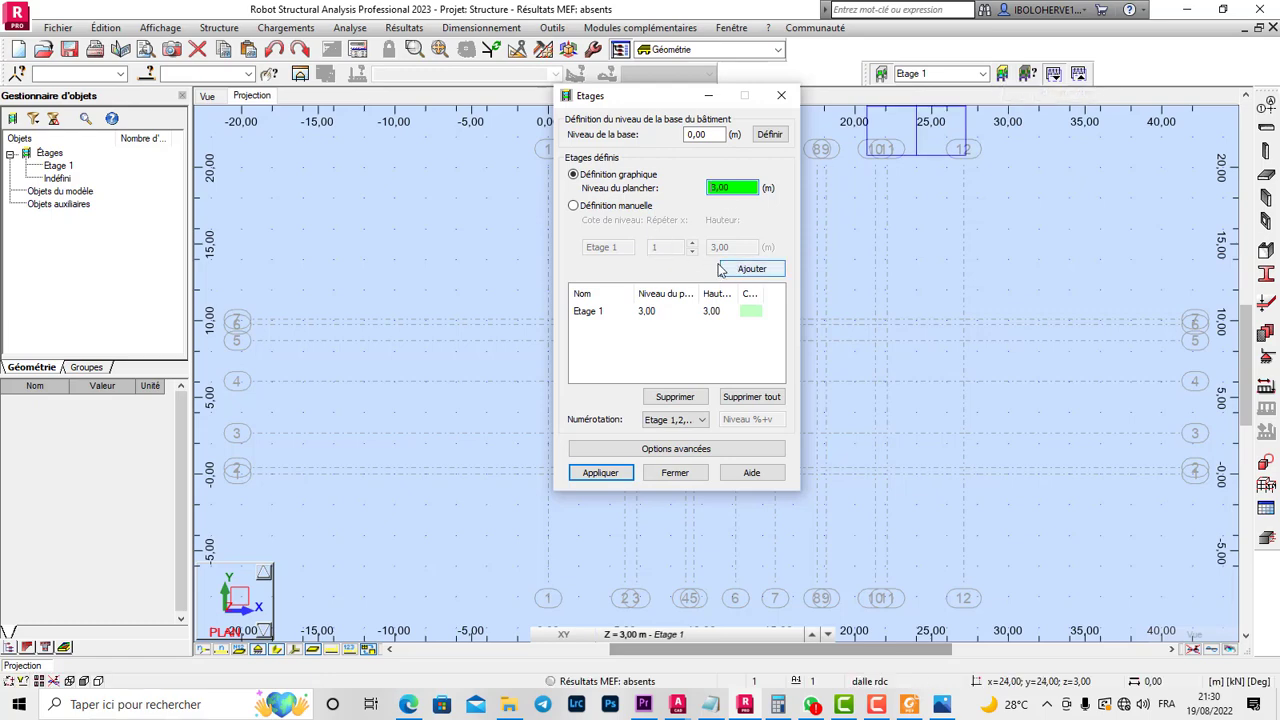
left_click(745, 396)
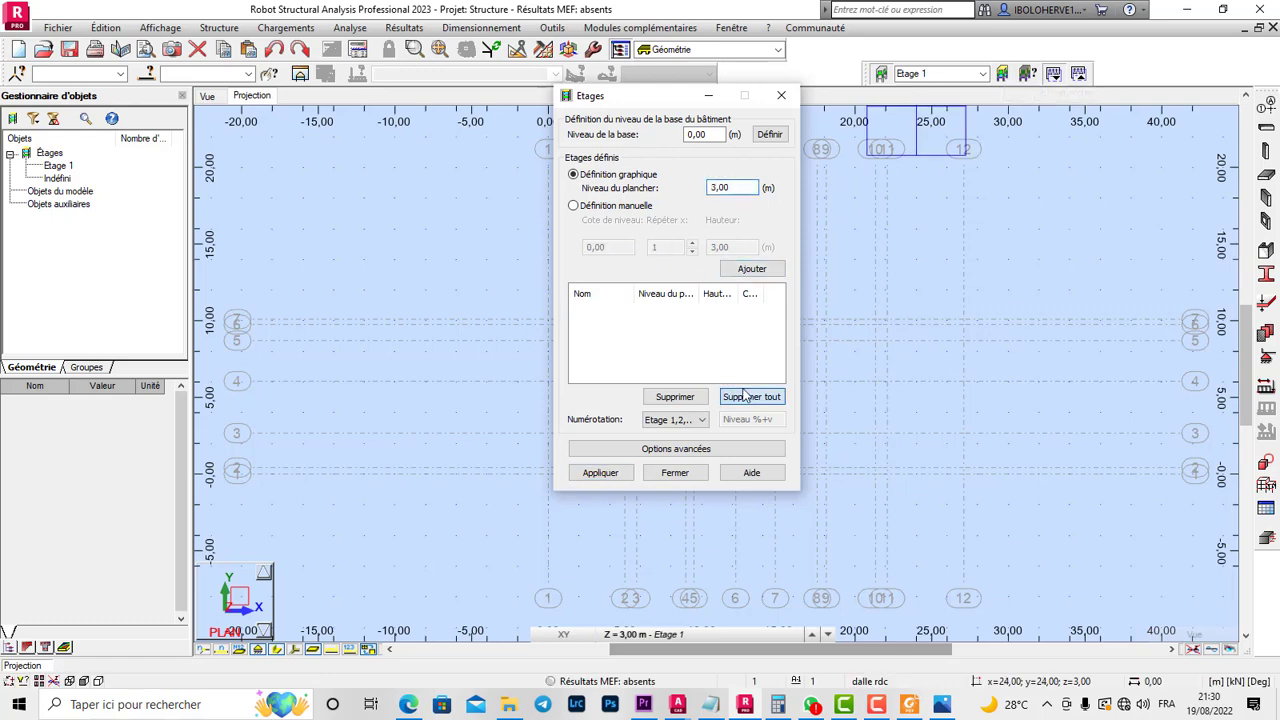
- Manually define 7 storeys, each 3.5 m high, from base level 0,00 and apply them
left_click(573, 205)
double_click(670, 247)
type("7")
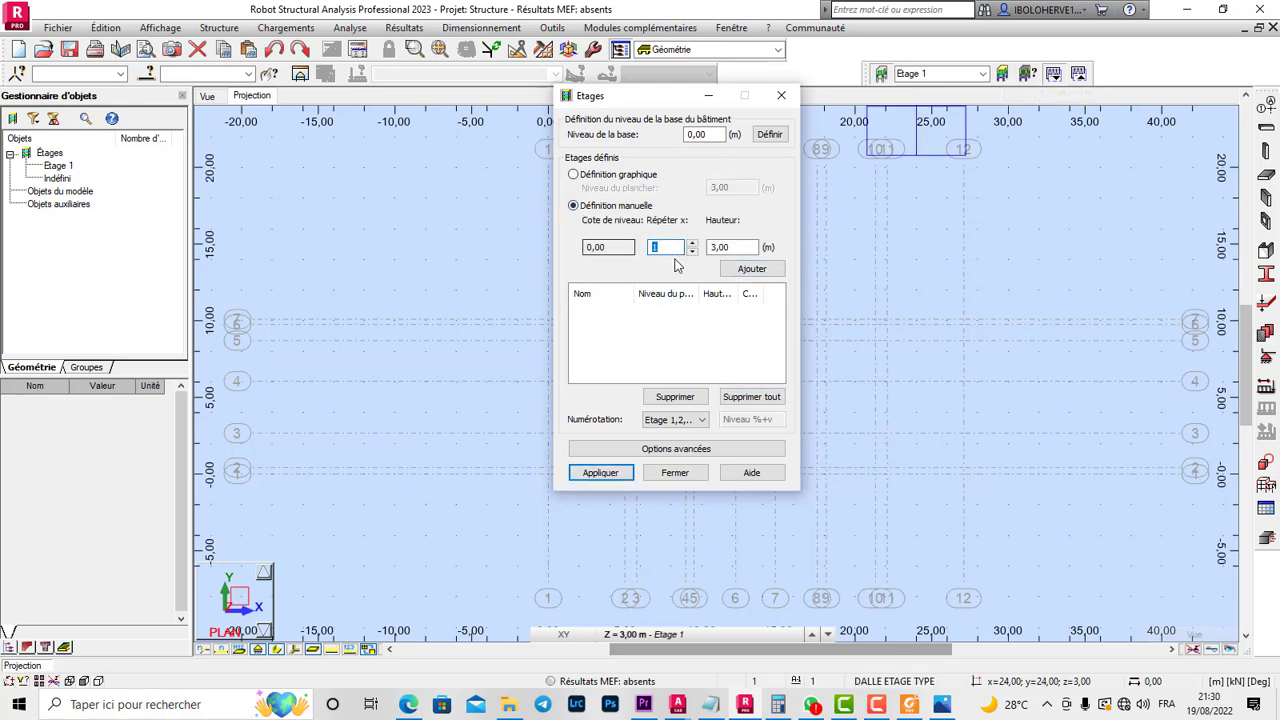
left_click(732, 247)
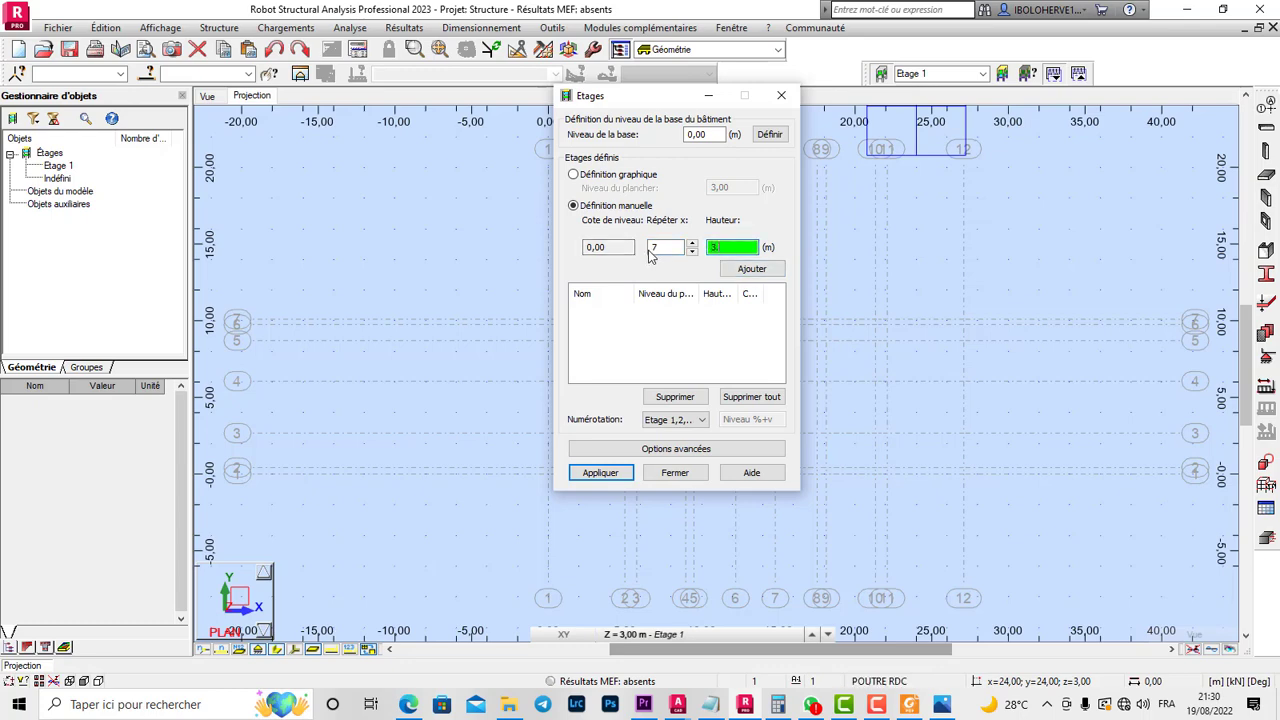
left_click(750, 270)
left_click(605, 473)
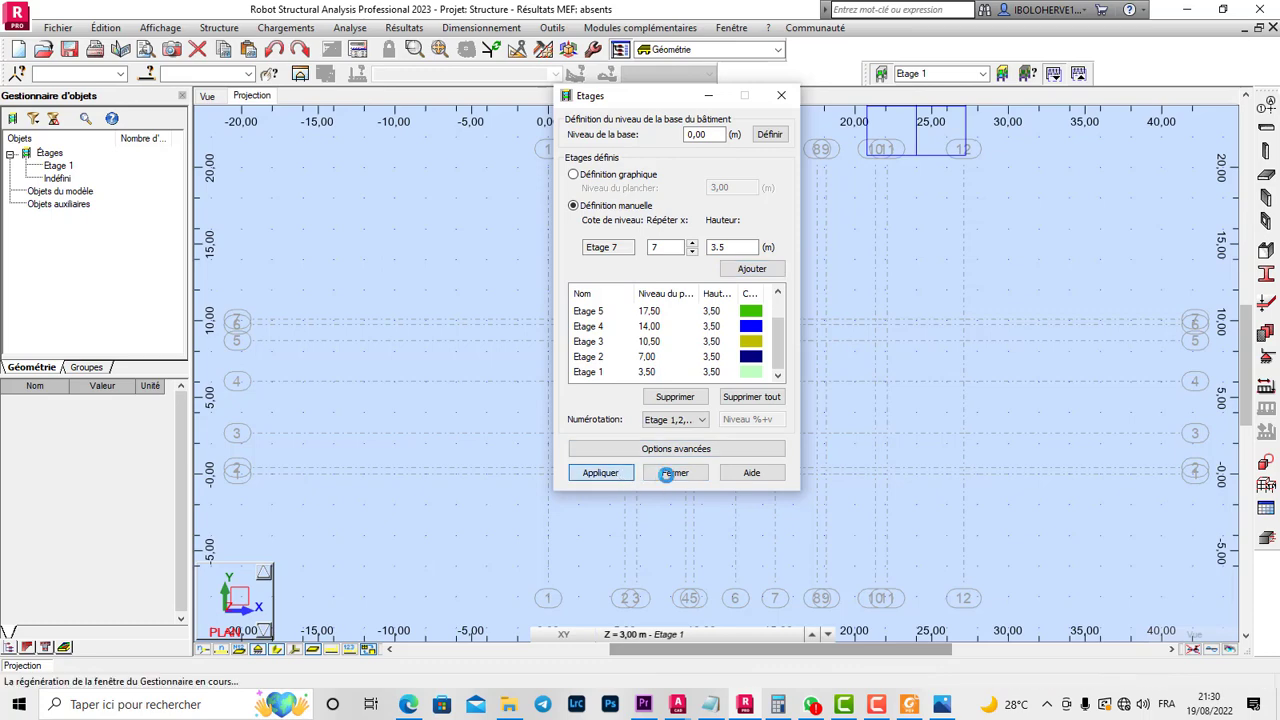
left_click(667, 473)
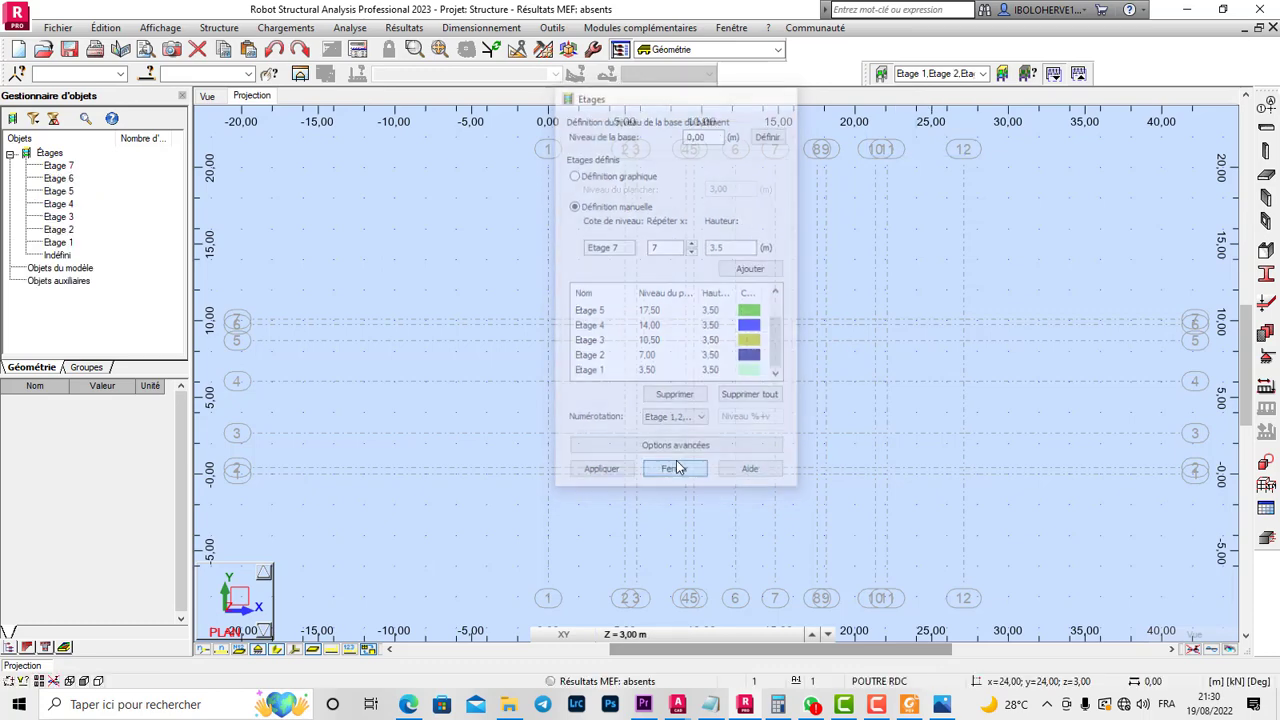
- Check the list of storey levels and the construction grid in 3D, and return to the plan projection
left_click(629, 637)
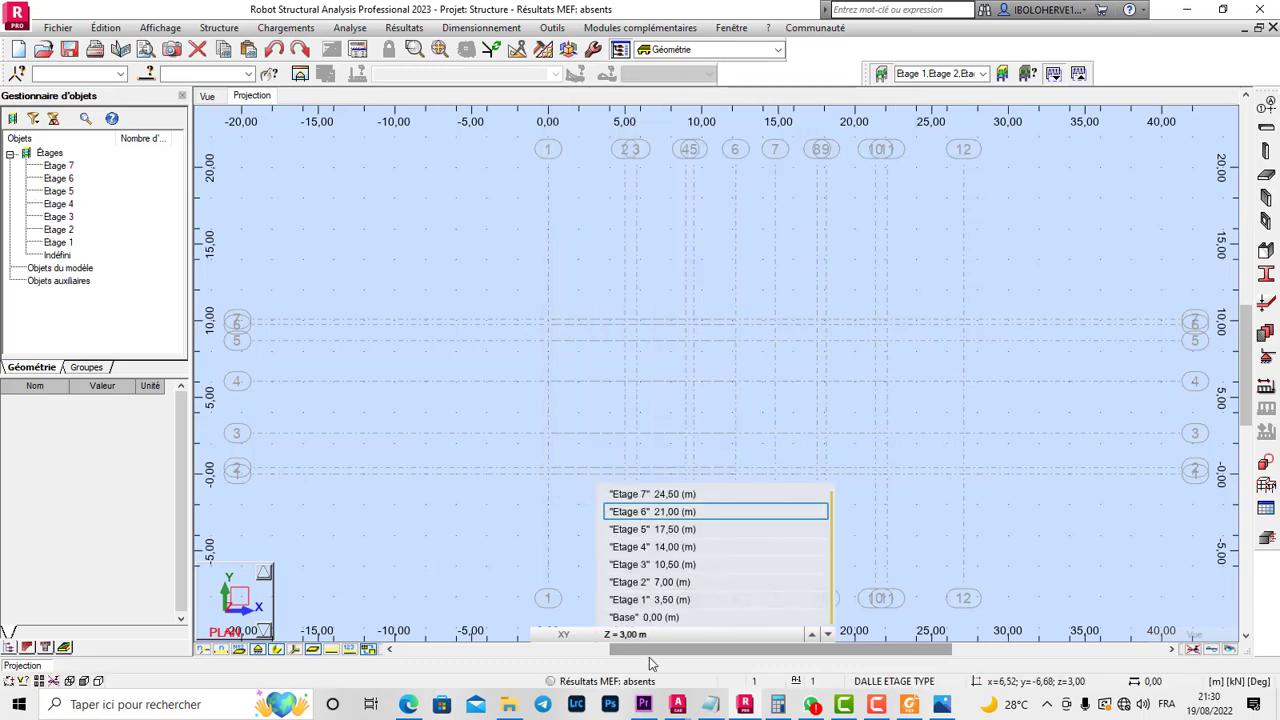
left_click(207, 95)
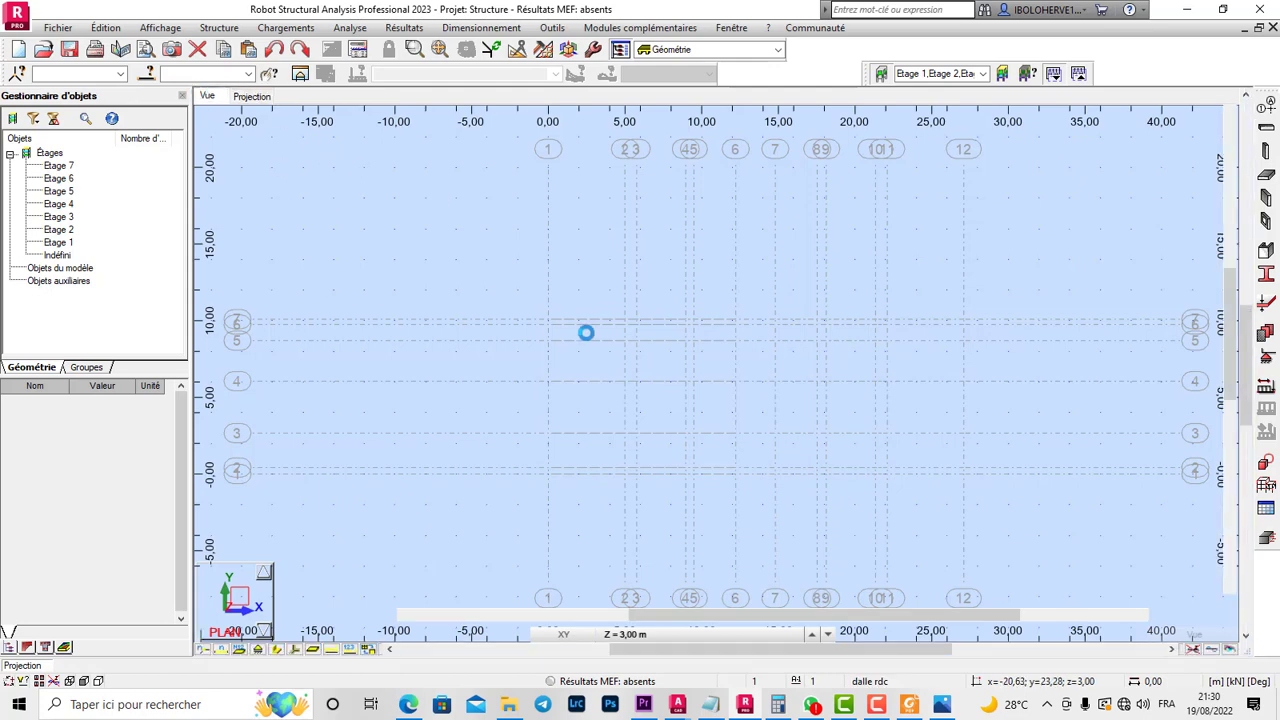
scroll(748, 527, "up", 5)
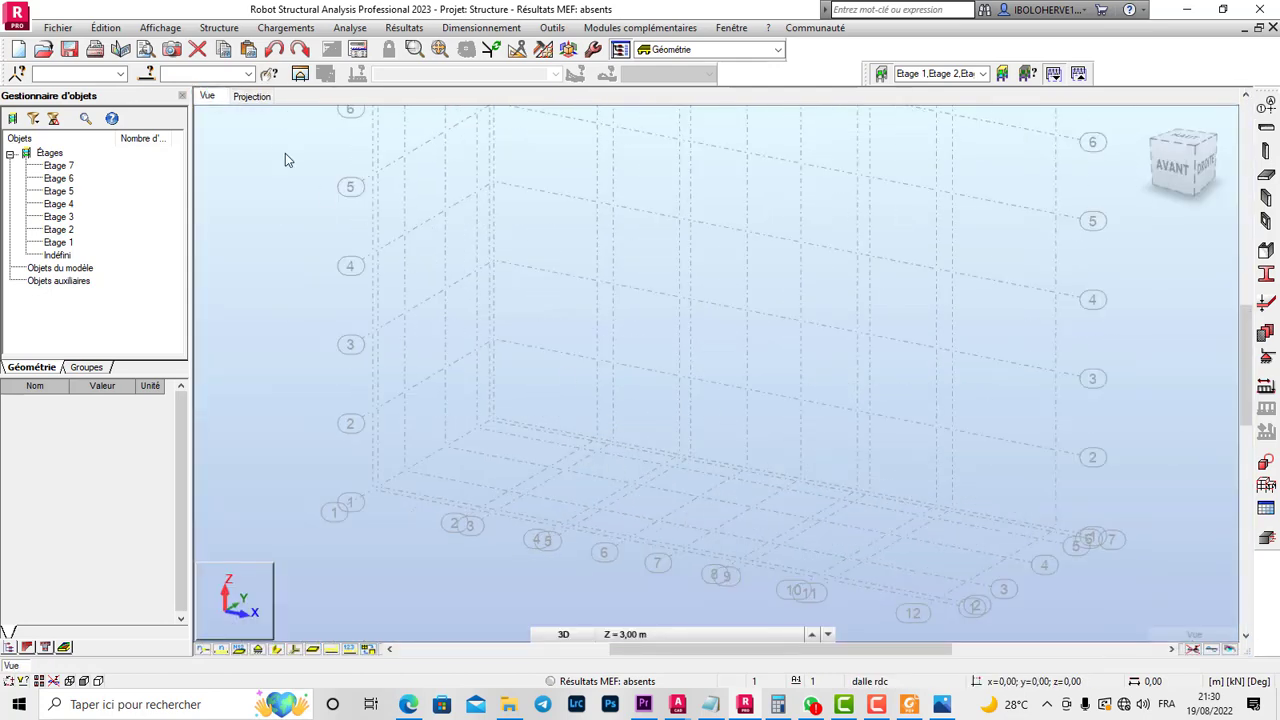
left_click(251, 95)
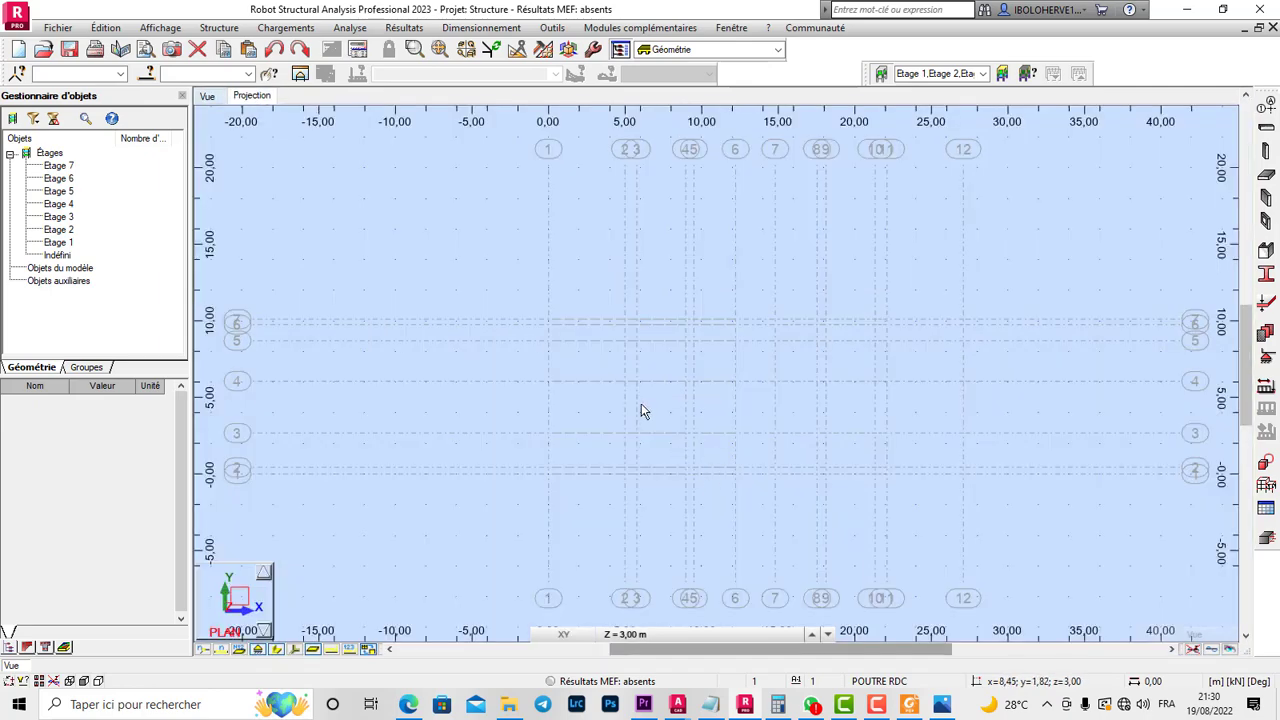
scroll(642, 408, "up", 1)
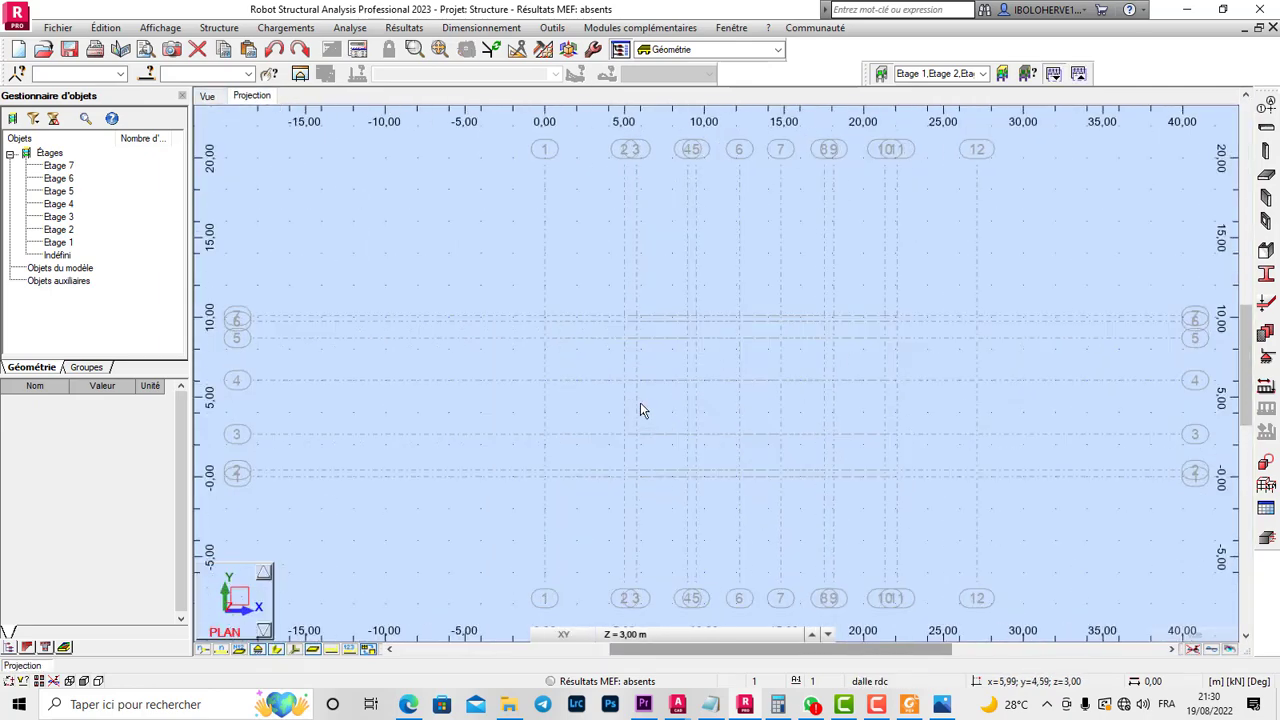
scroll(640, 406, "up", 1)
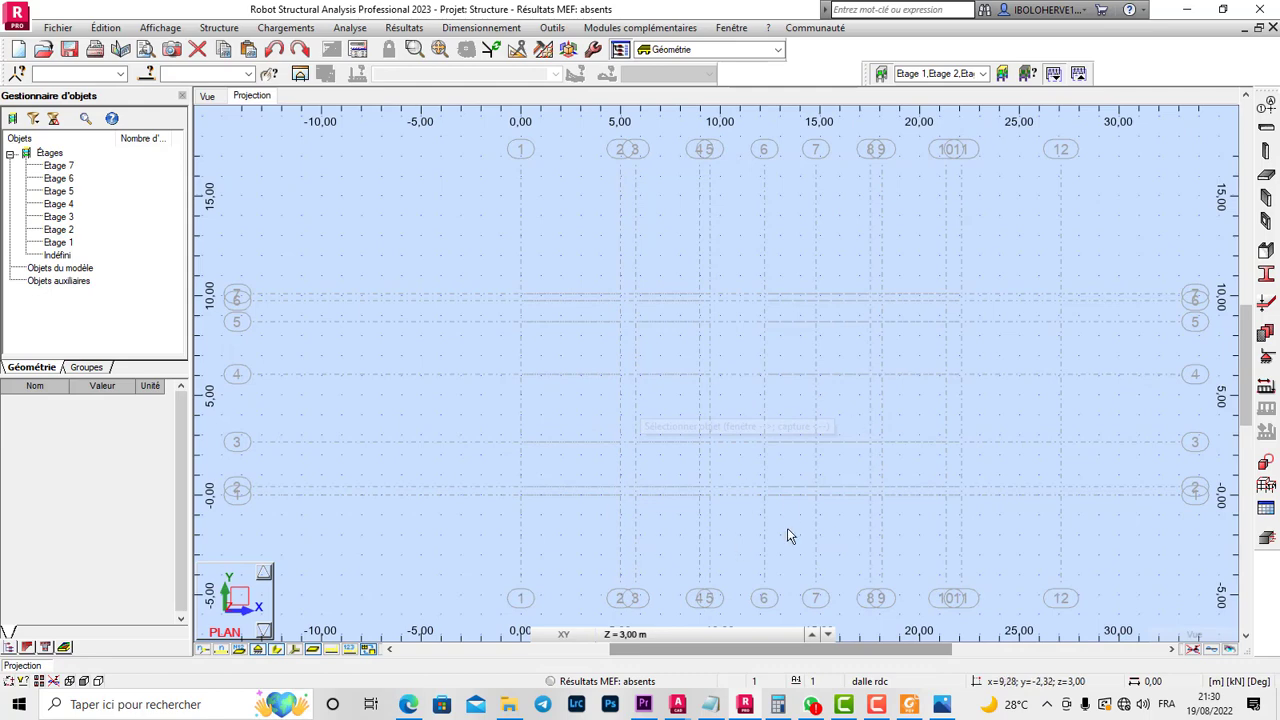